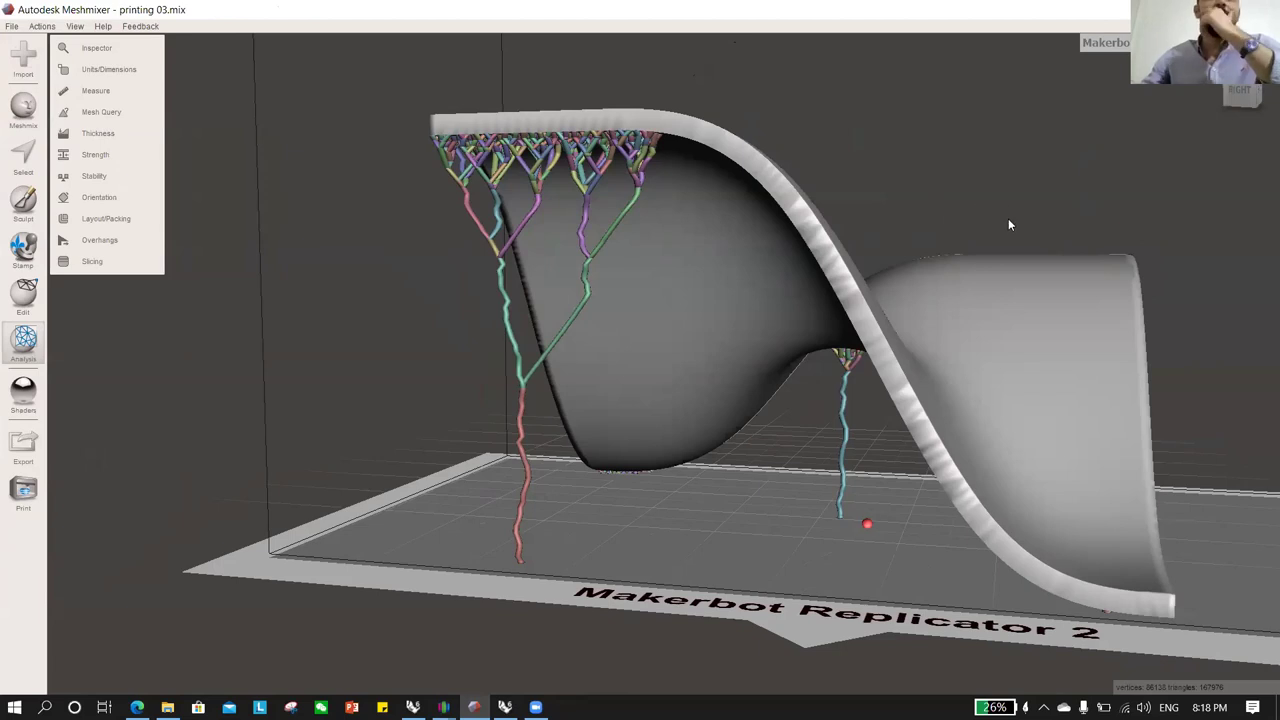
right_drag(790, 256, 669, 126)
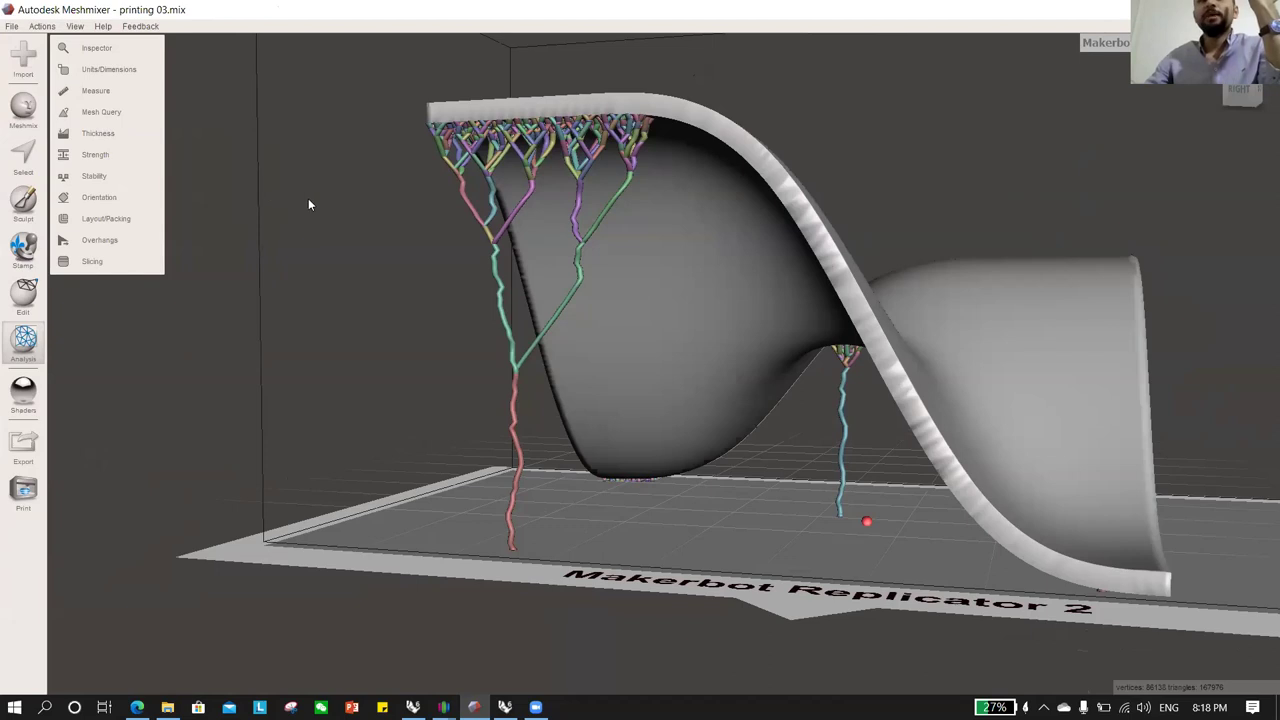
right_drag(853, 227, 619, 304)
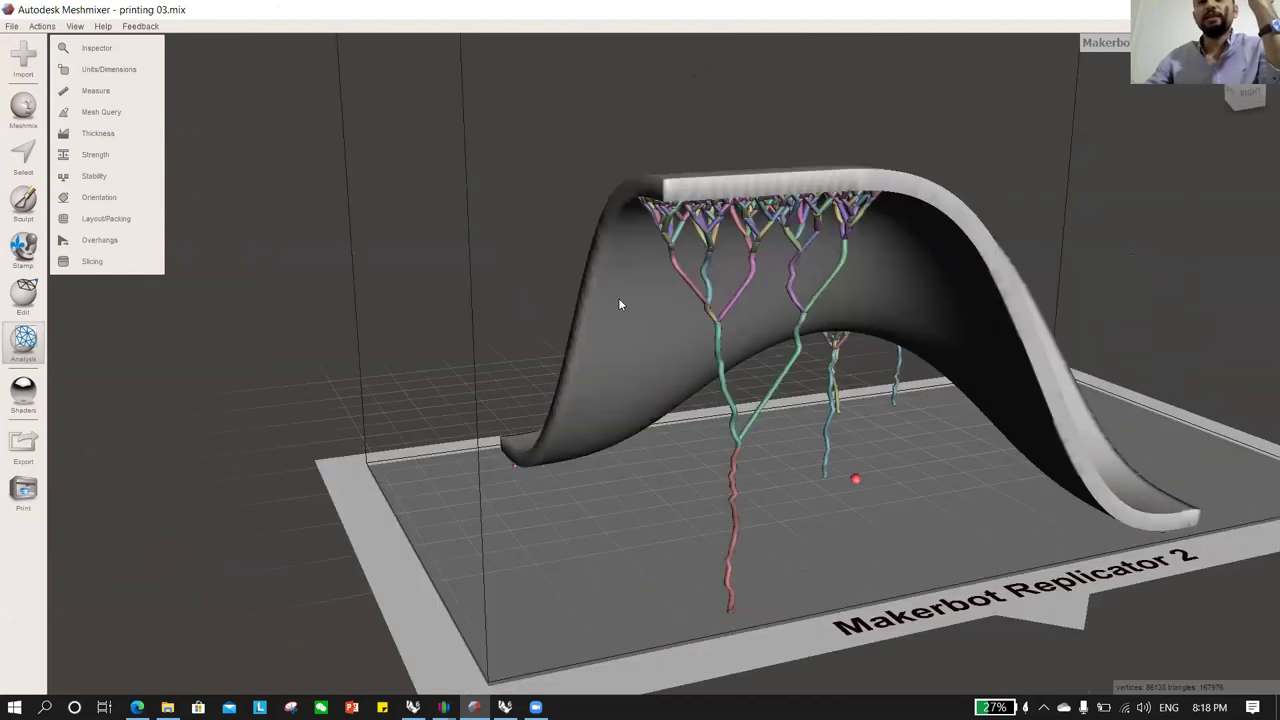
right_drag(937, 285, 914, 277)
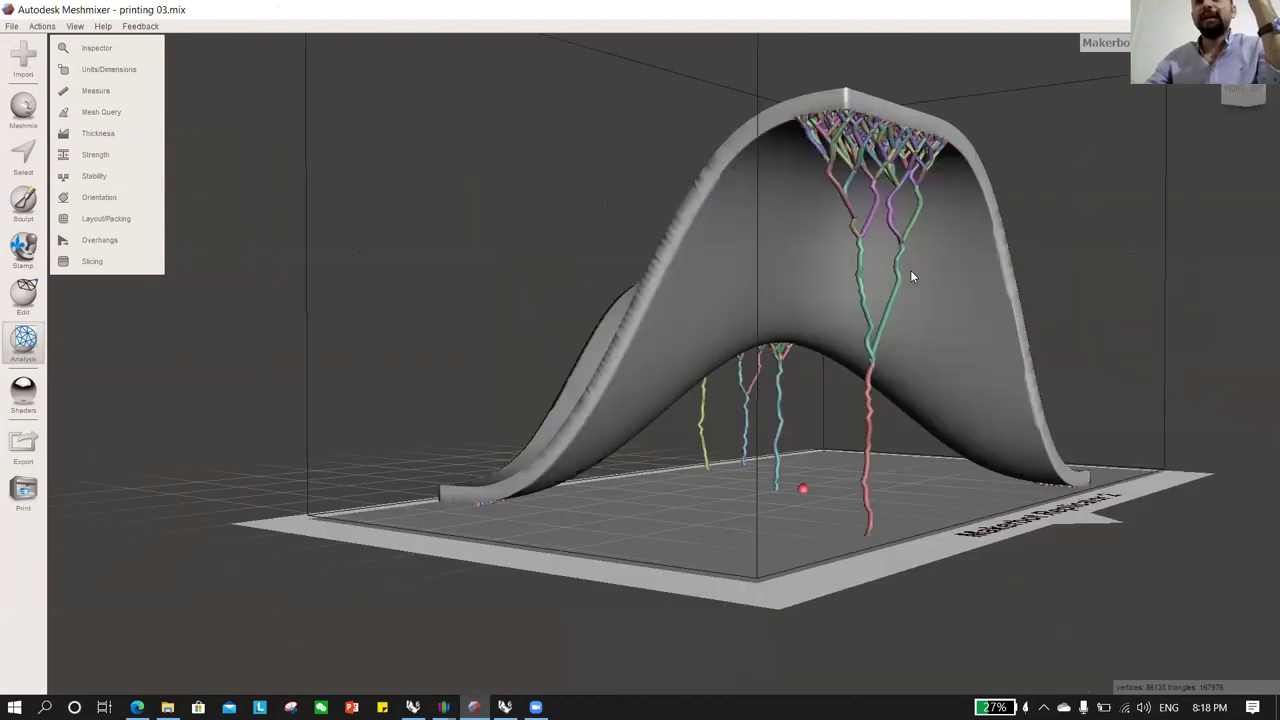
right_drag(766, 223, 788, 245)
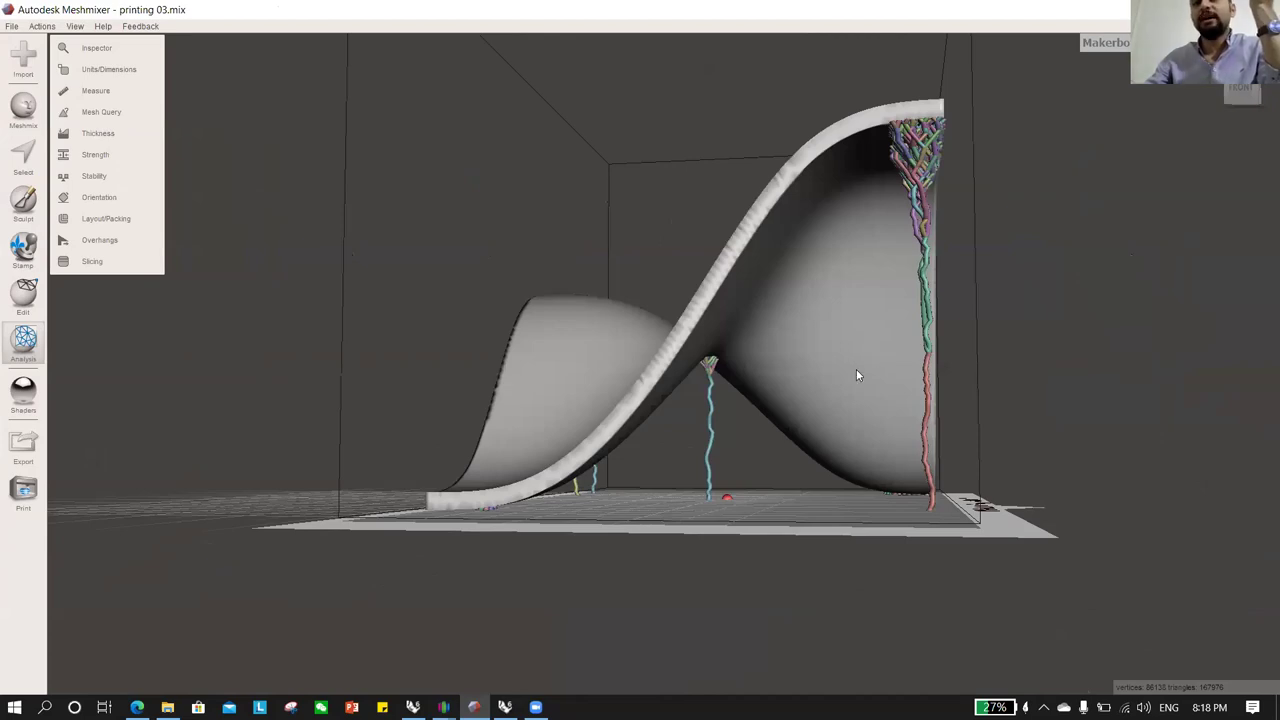
right_drag(843, 394, 764, 310)
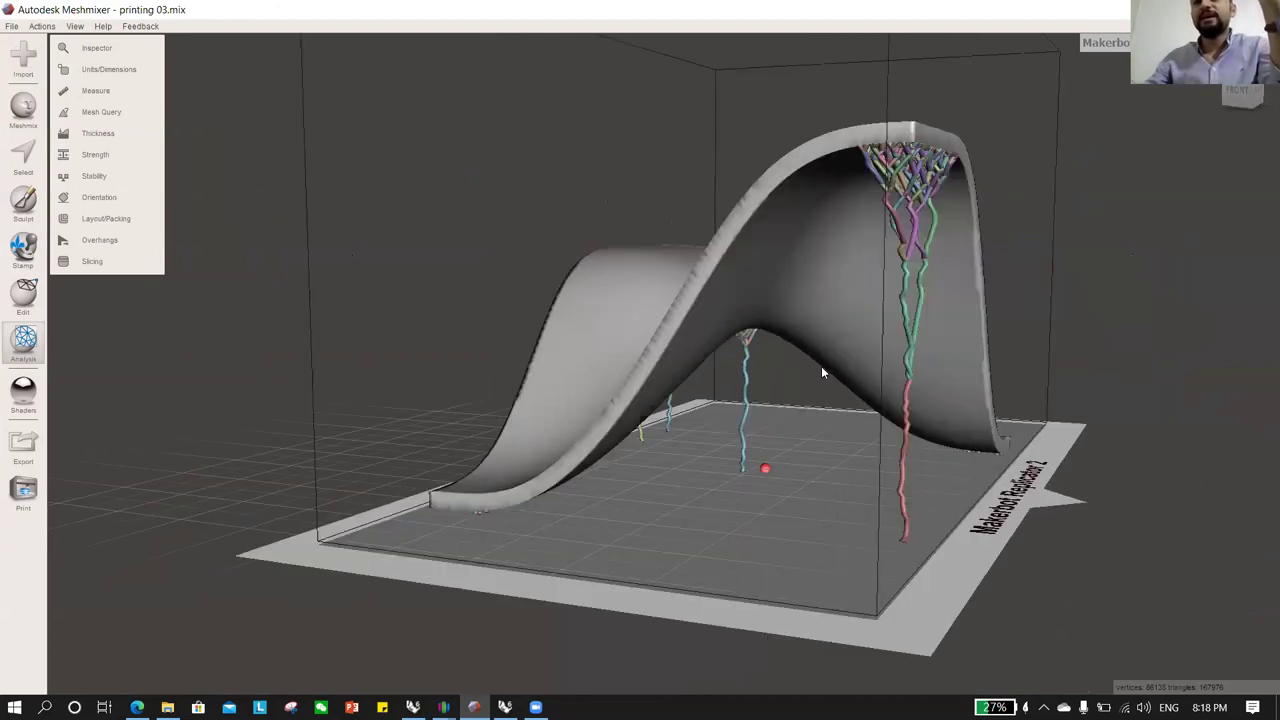
right_drag(861, 440, 685, 441)
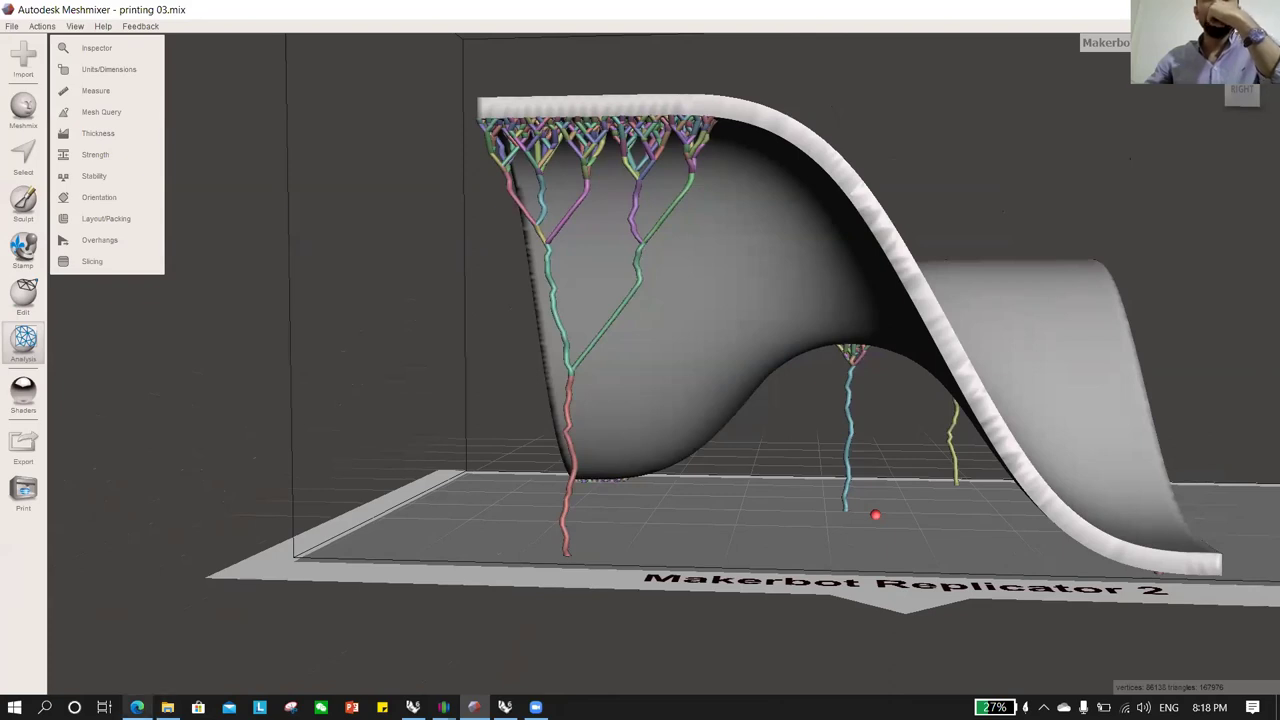
mouse_move(137, 707)
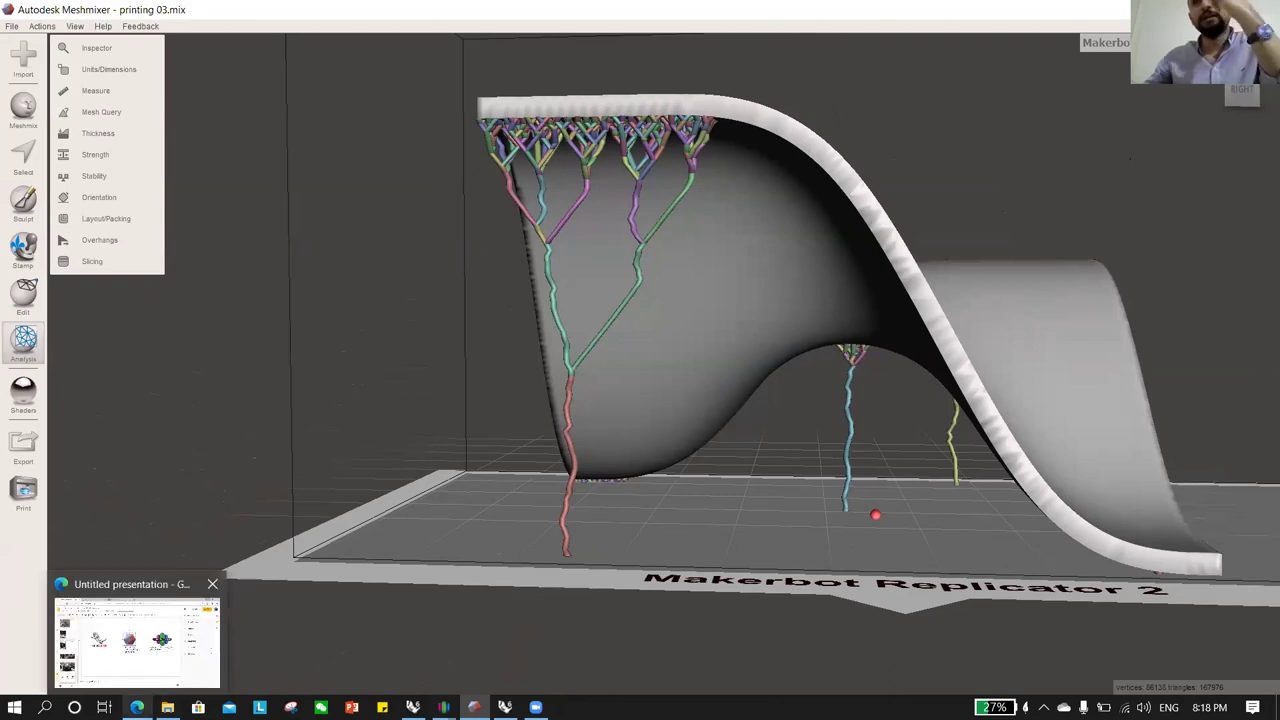
click(137, 640)
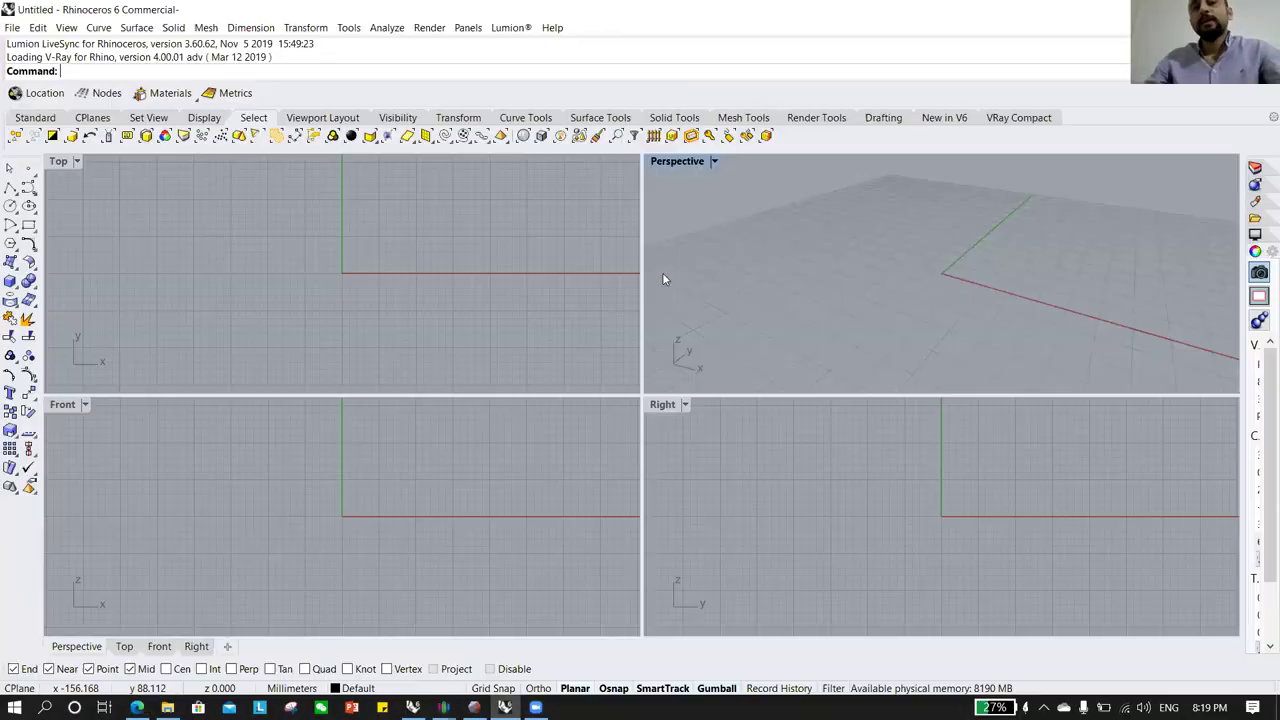
Bring Rhino to the front, maximize and restore the Perspective view, and show the Standard toolbar.
key(alt+Tab)
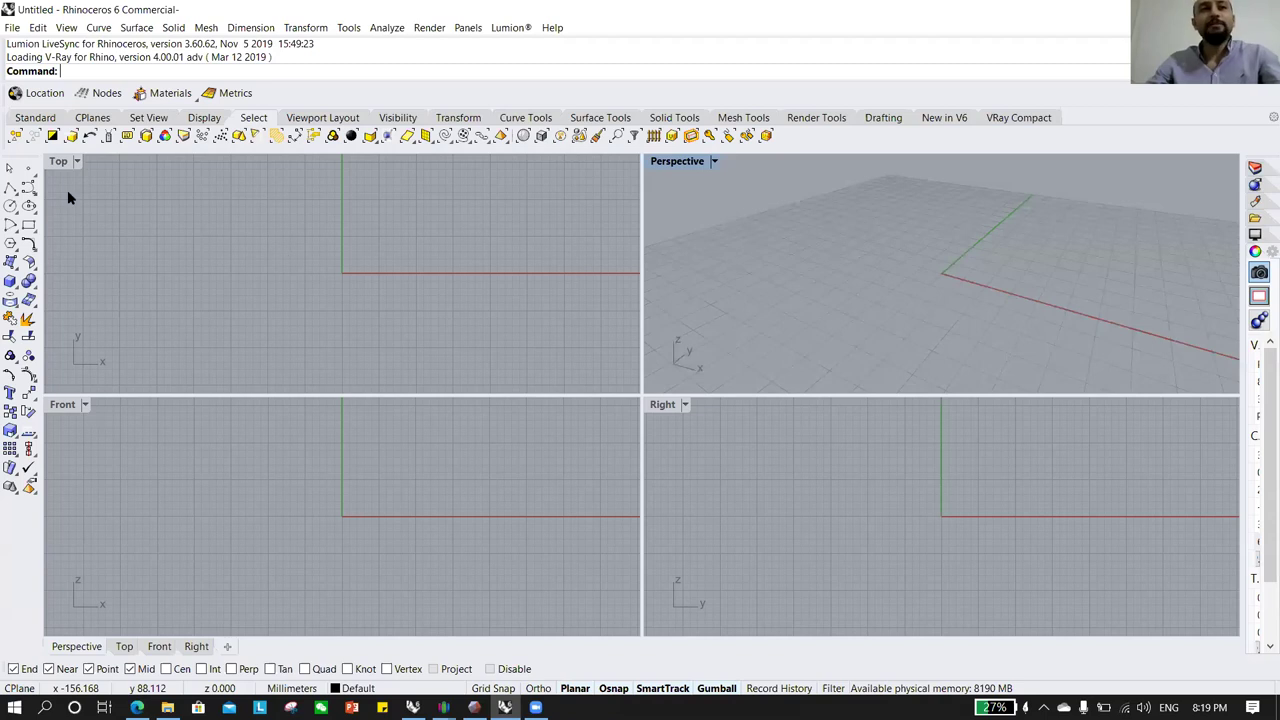
double_click(677, 161)
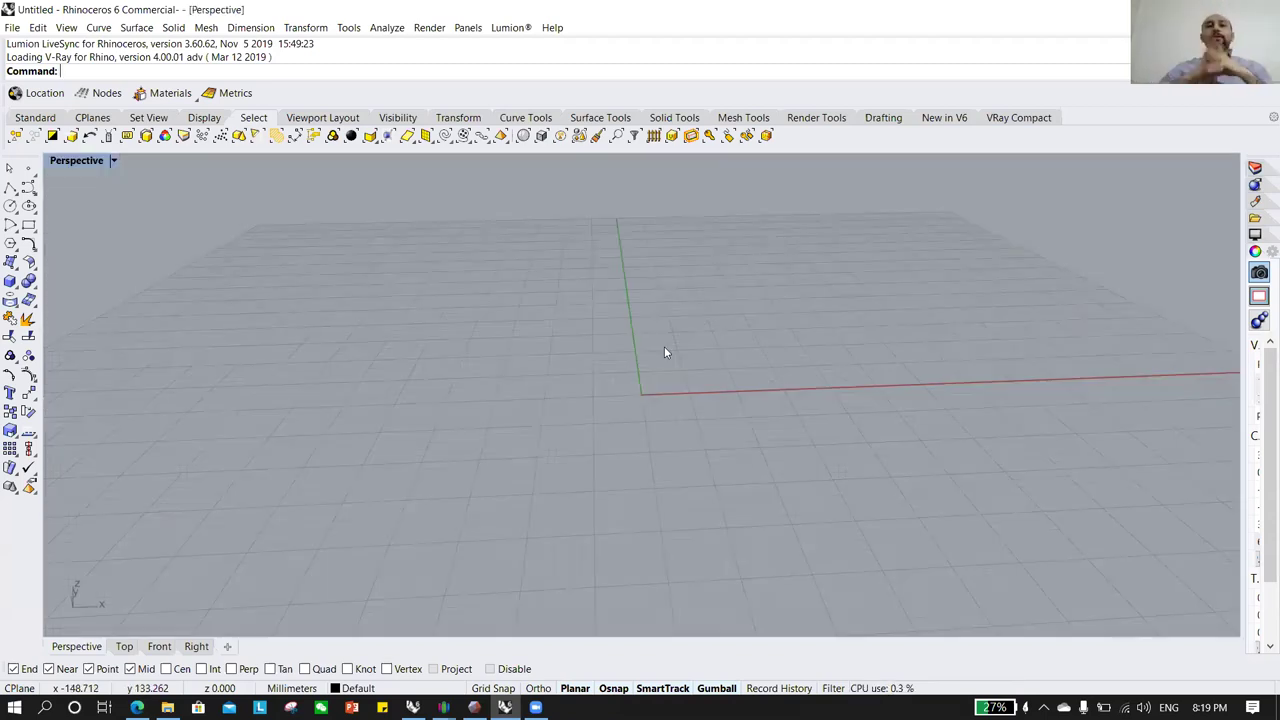
key(ctrl+m)
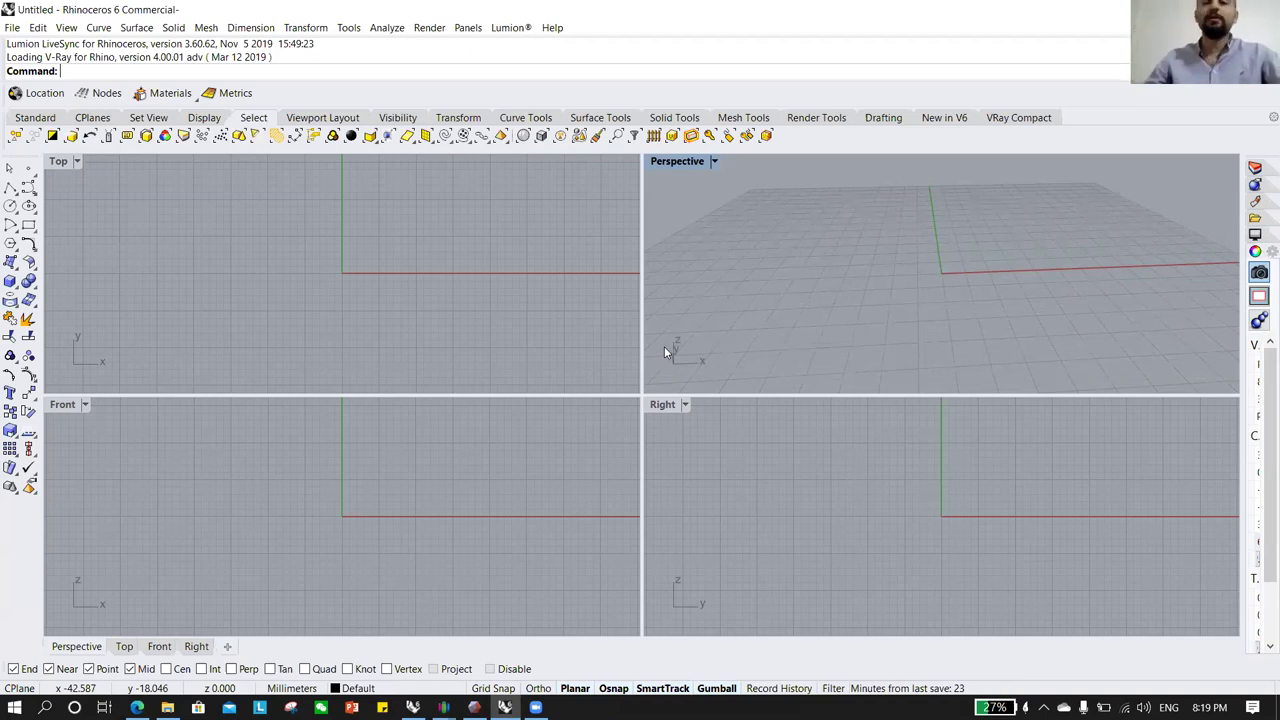
click(40, 117)
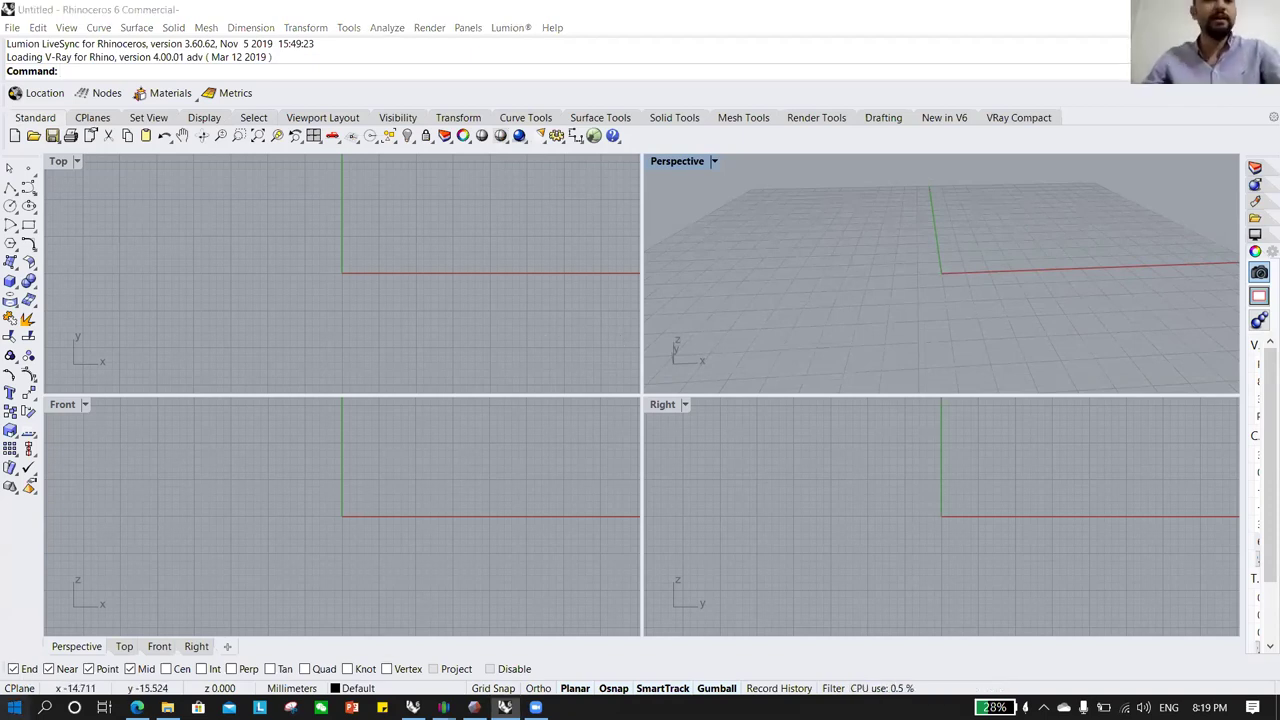
Start Windows Magnifier, magnify the screen to 300%, and check the model unit options.
key(super)
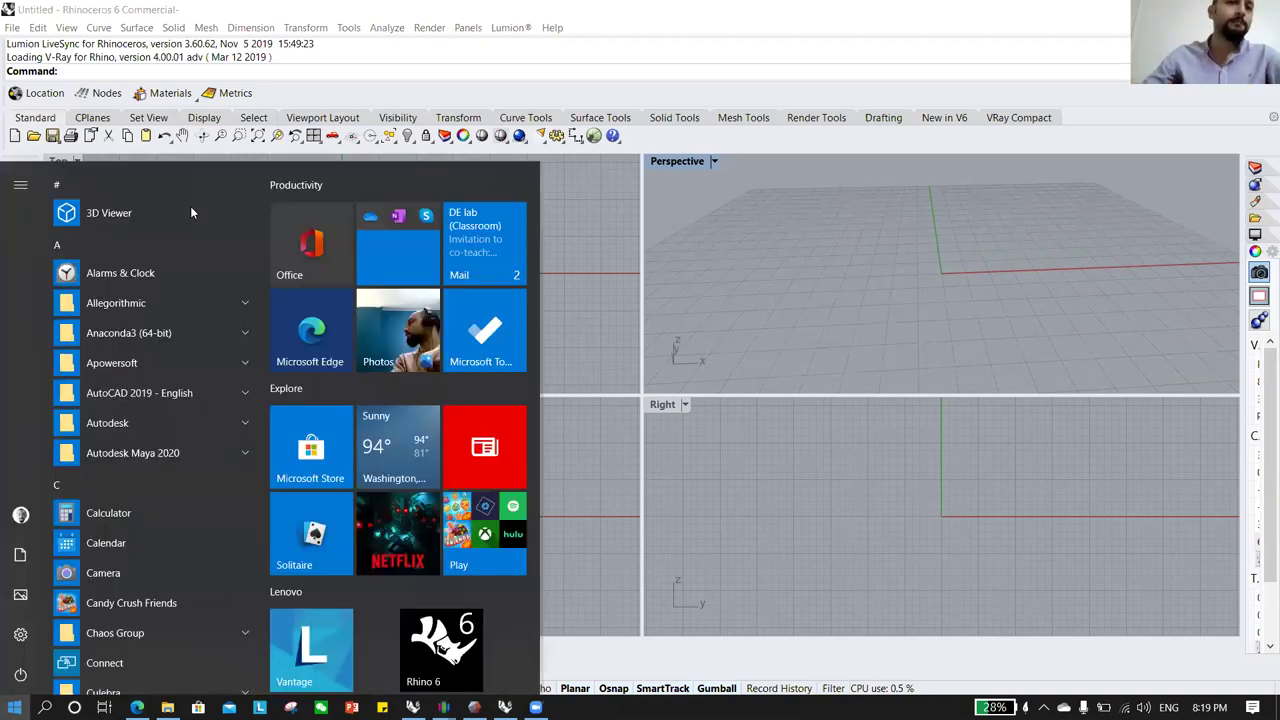
text(magn)
key(Return)
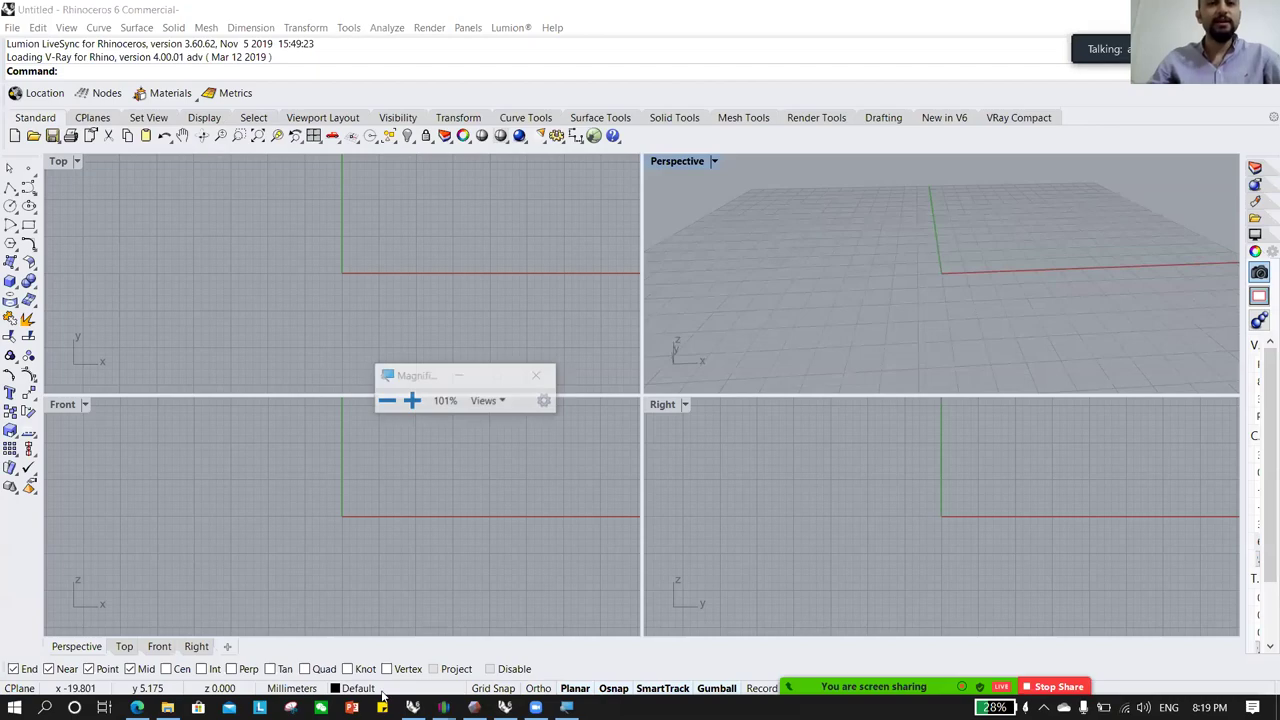
click(411, 400)
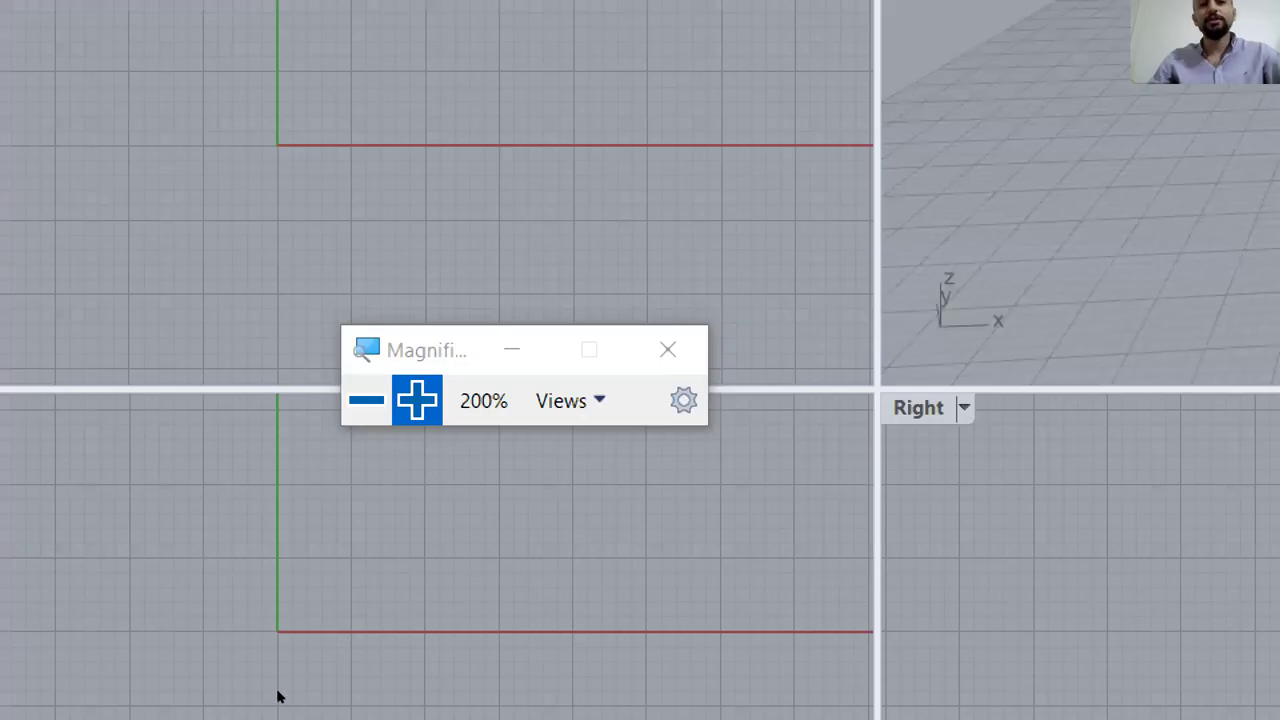
key(super+plus)
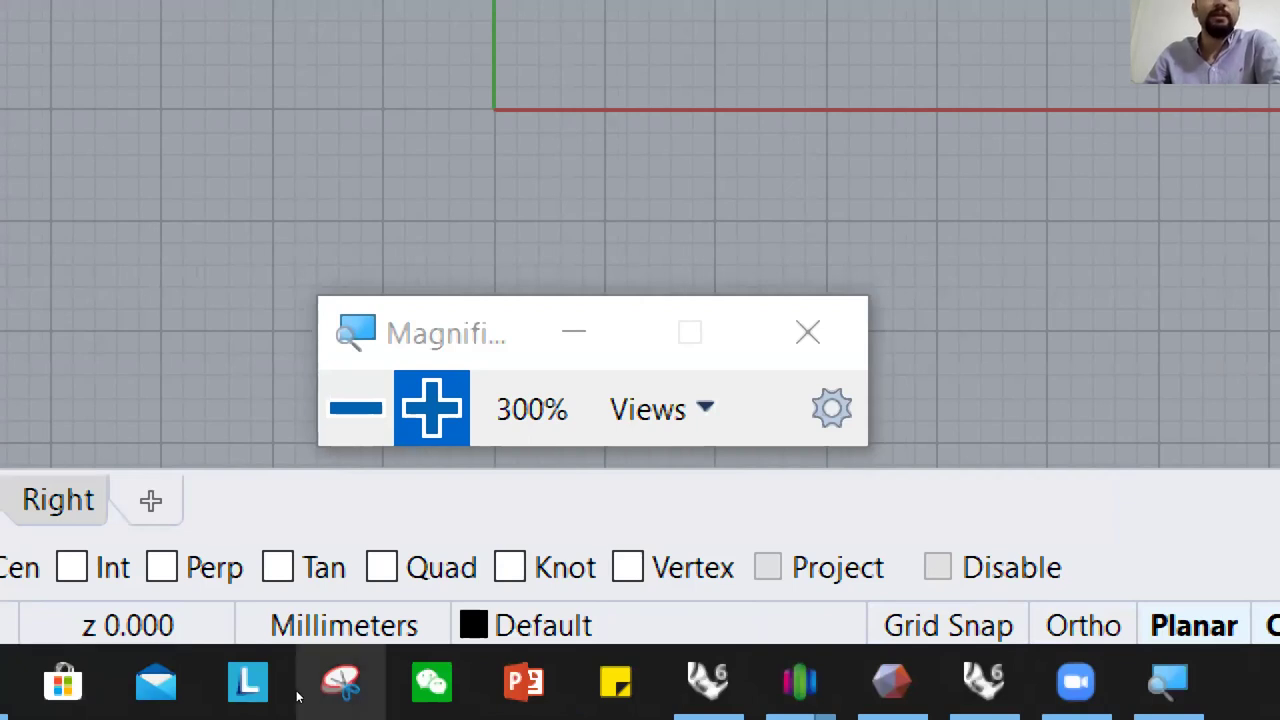
click(298, 625)
click(298, 625)
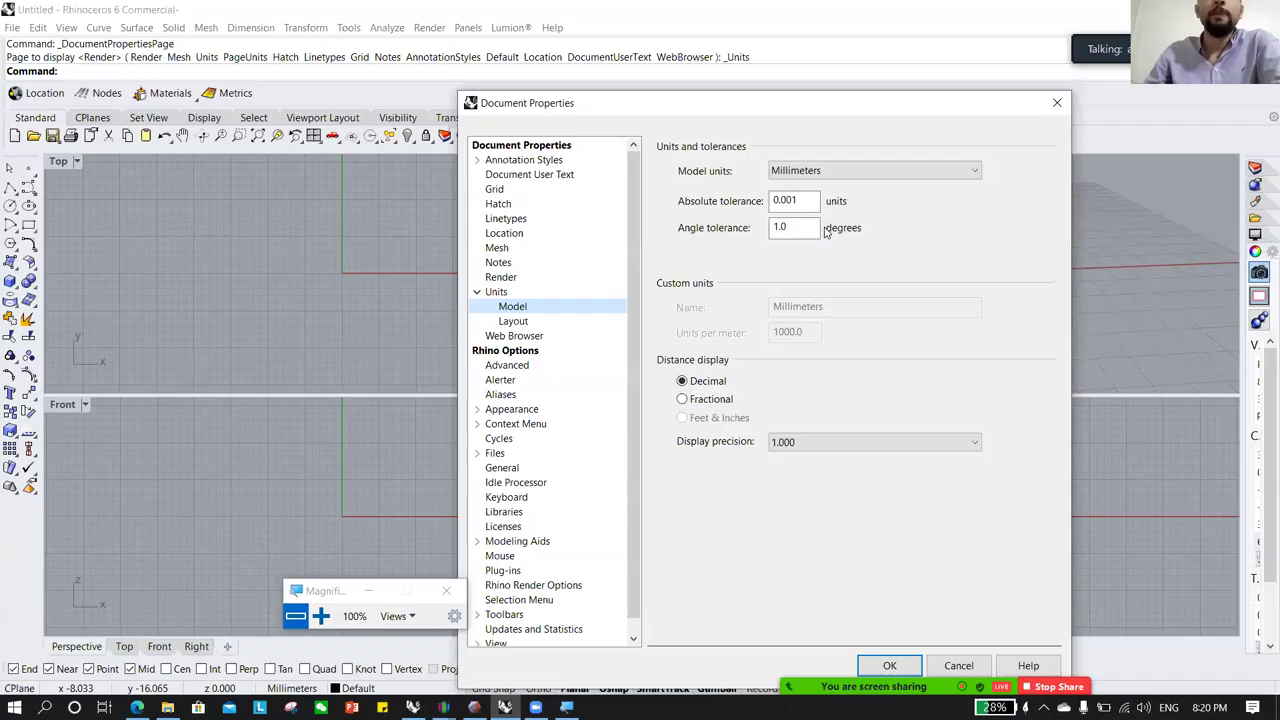
Set the model units to Centimeters in Document Properties and confirm.
click(850, 171)
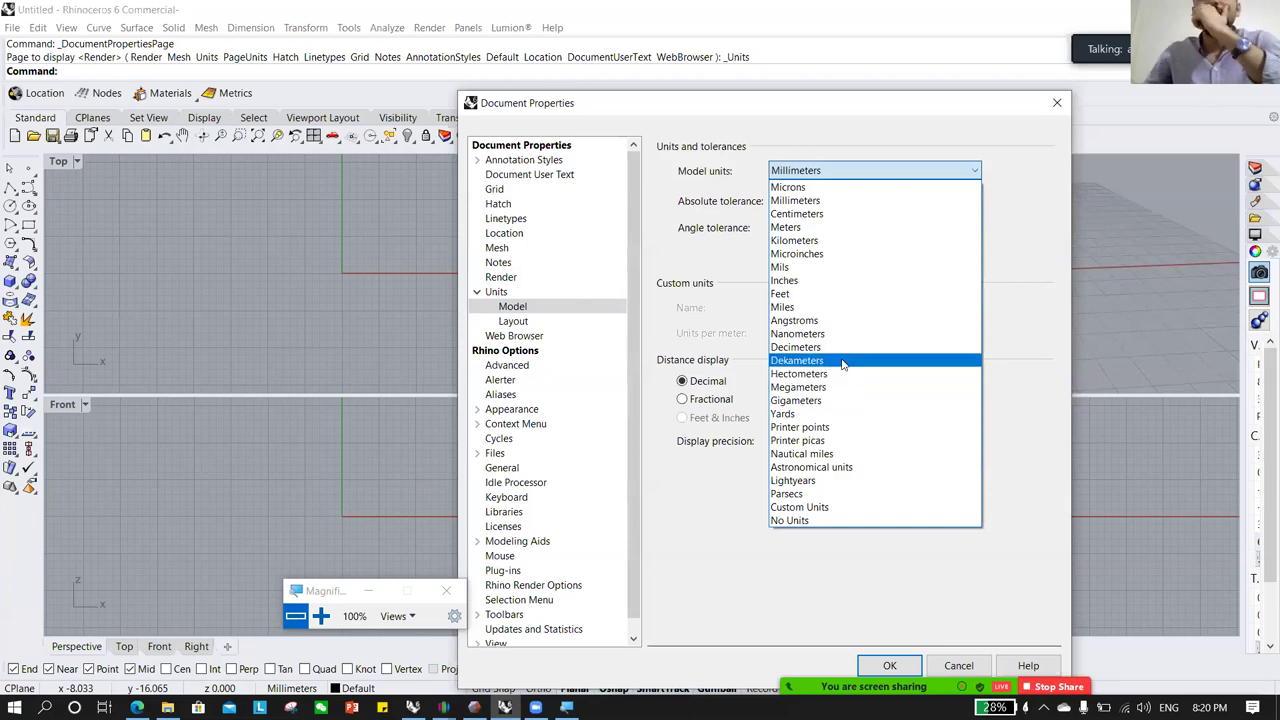
click(819, 221)
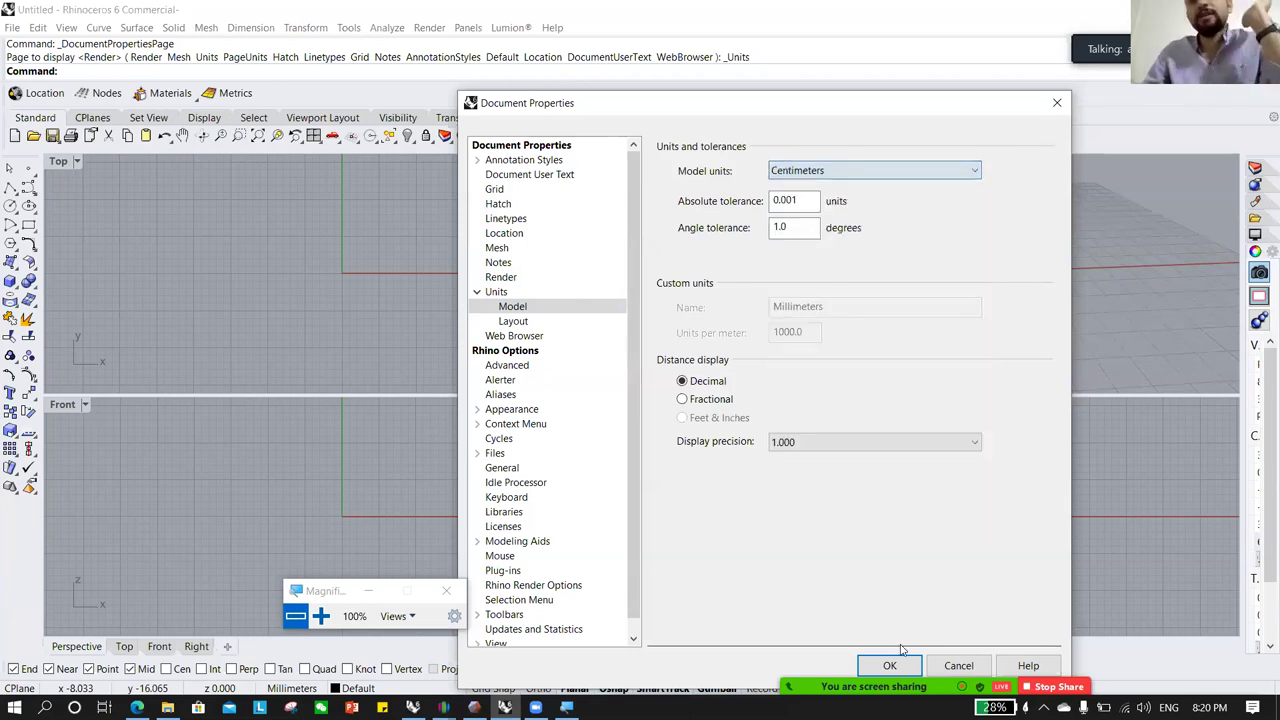
key(Return)
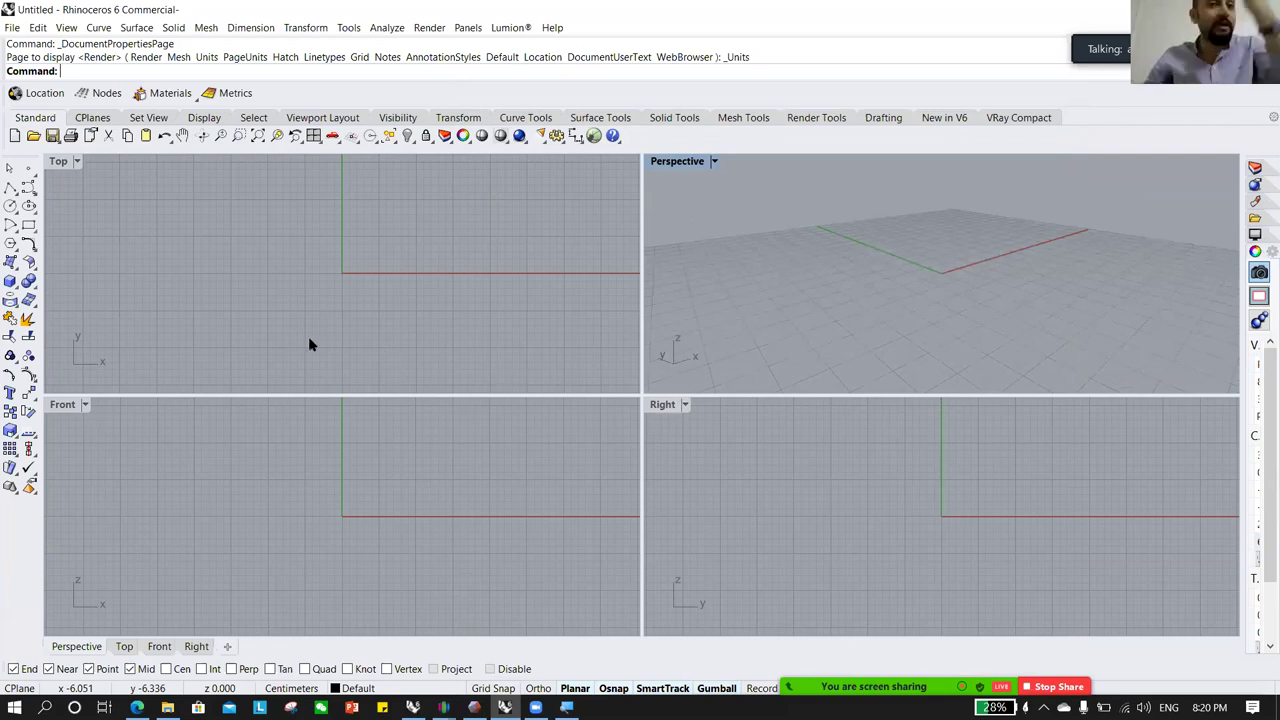
key(ctrl+n)
Start a new model without saving Untitled, and magnify the screen to 200%.
key(n)
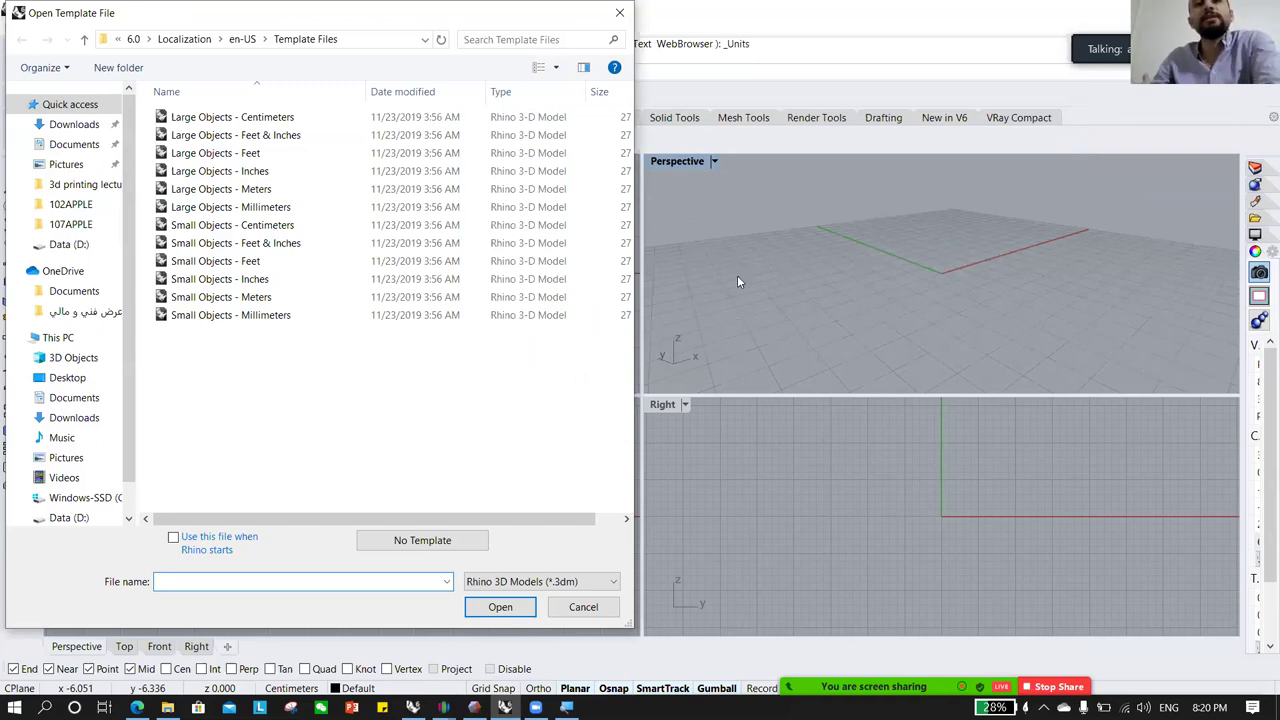
key(Return)
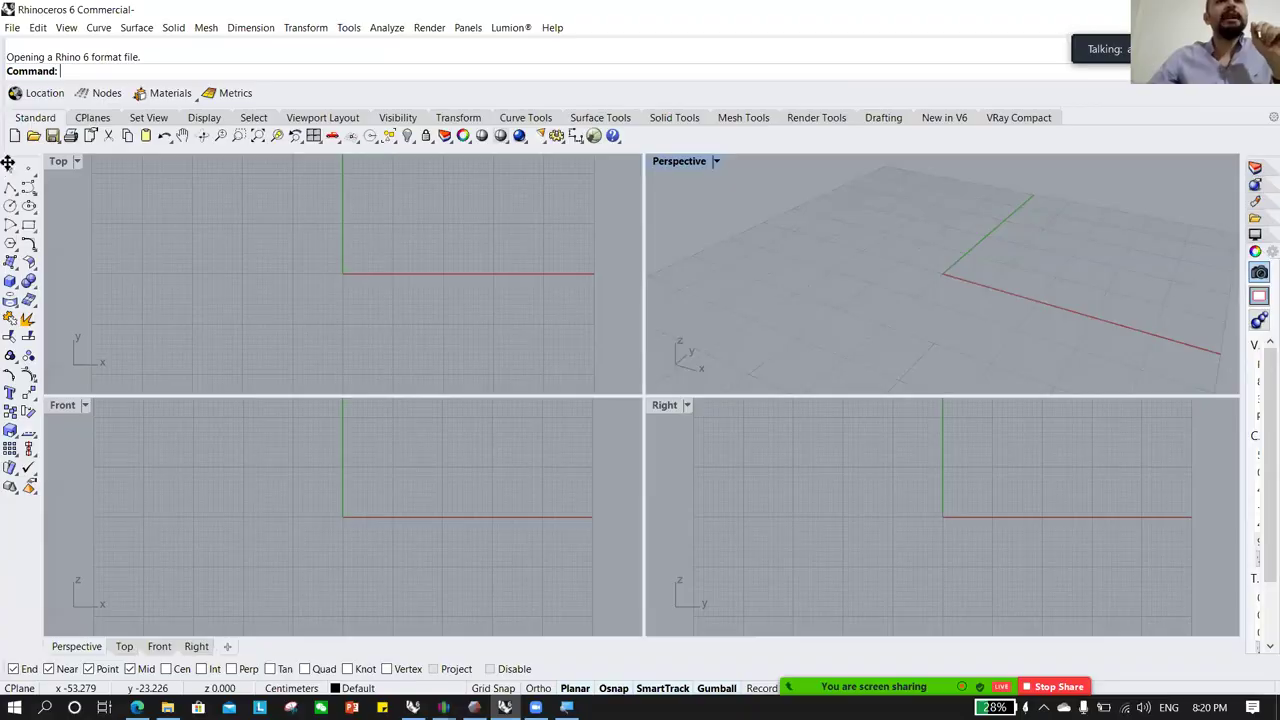
key(super+plus)
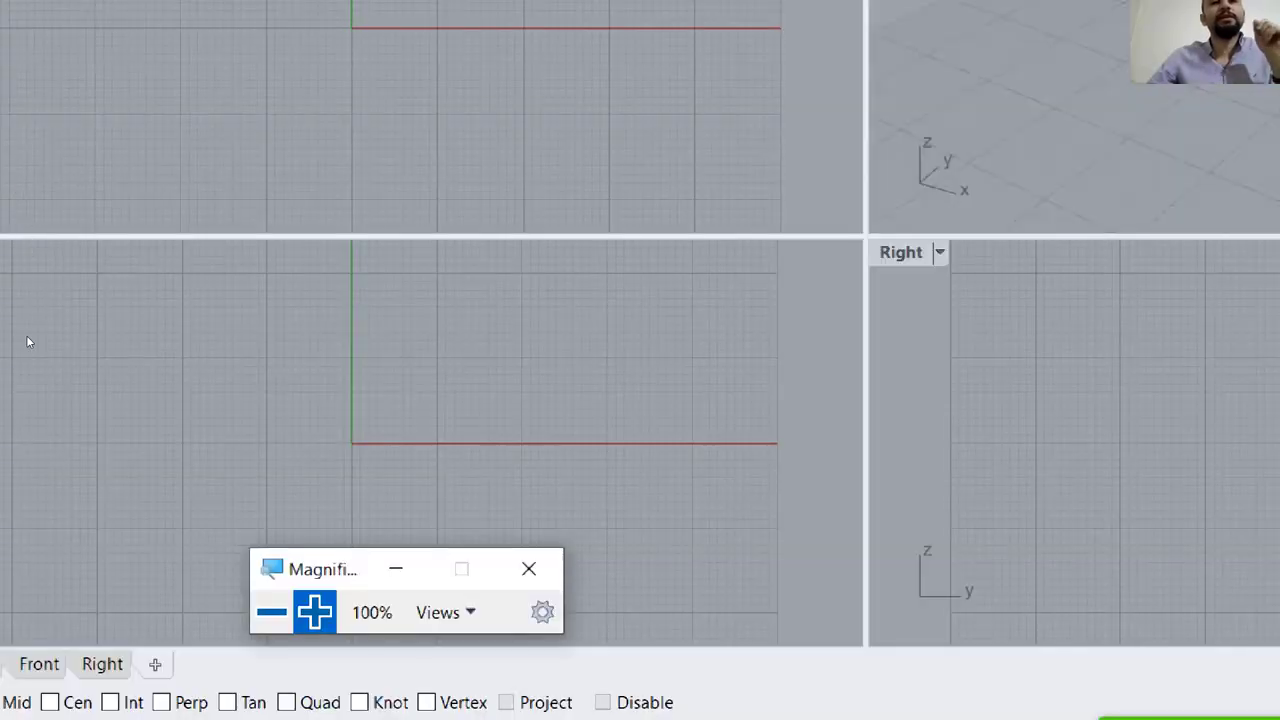
key(super+plus)
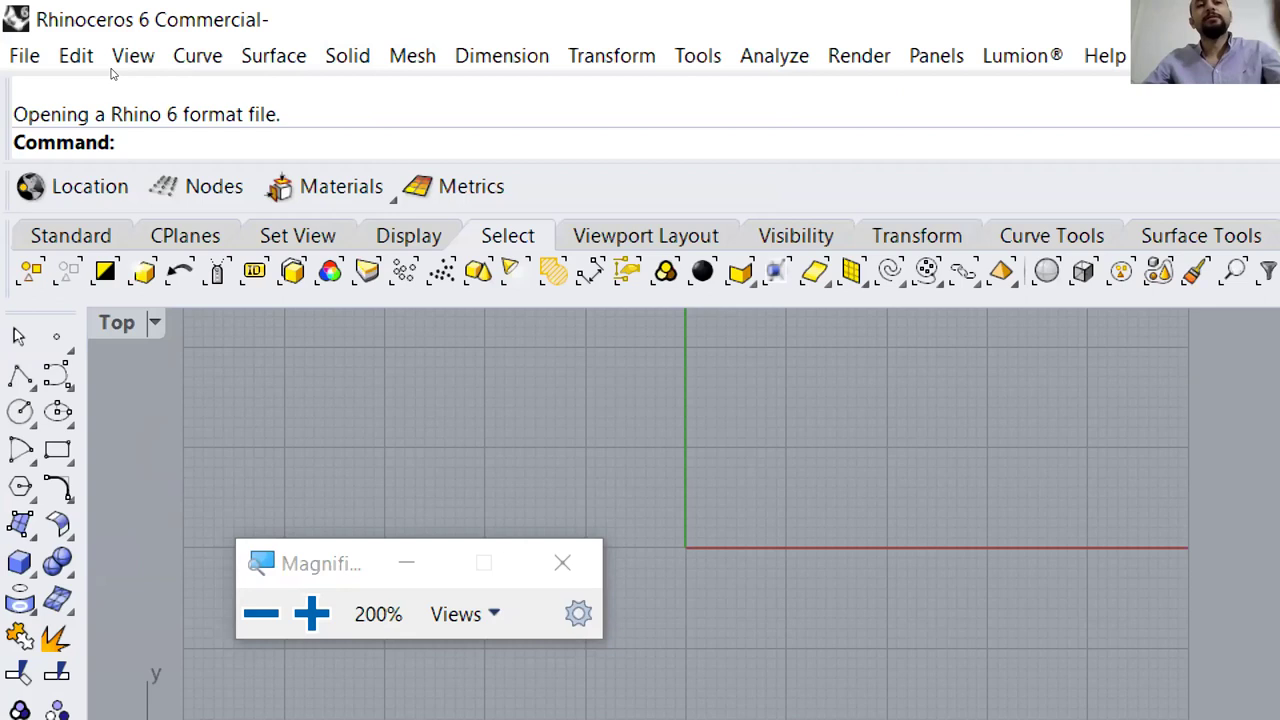
Clear stray command text, reset magnification to 100%, and move the magnifier window over the Right view.
text(Fgfg)
key(Escape)
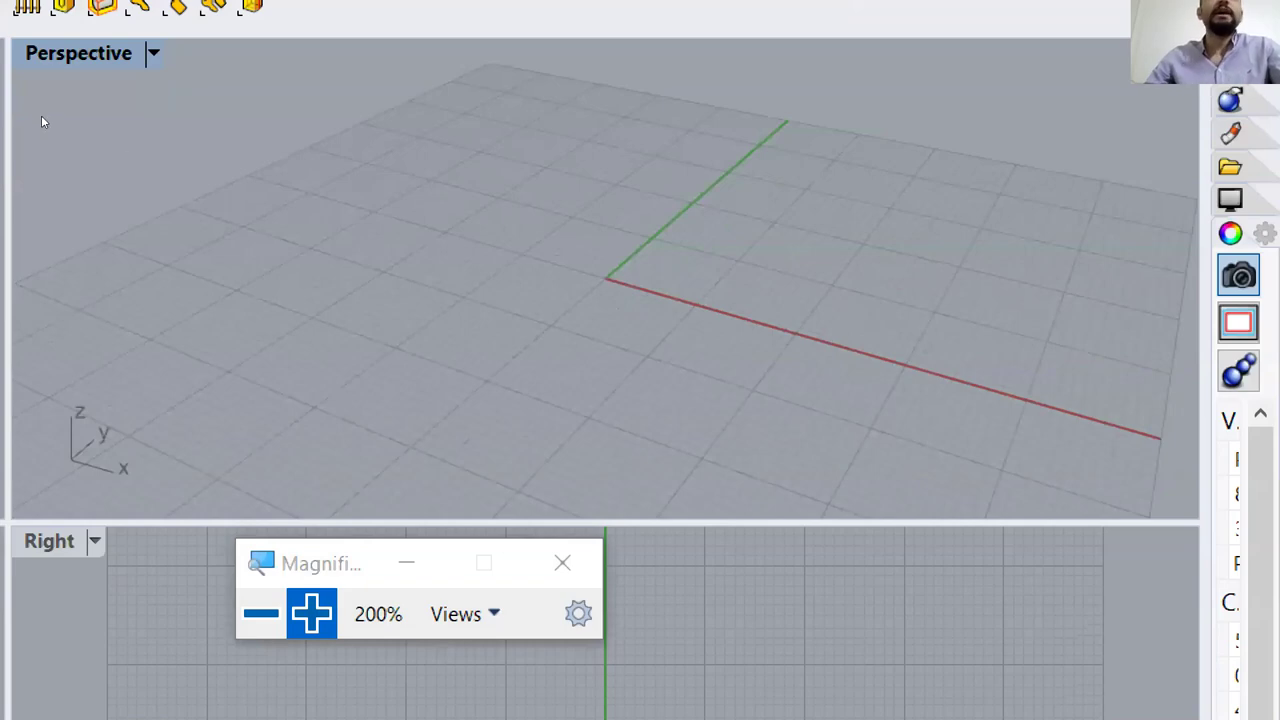
key(super+minus)
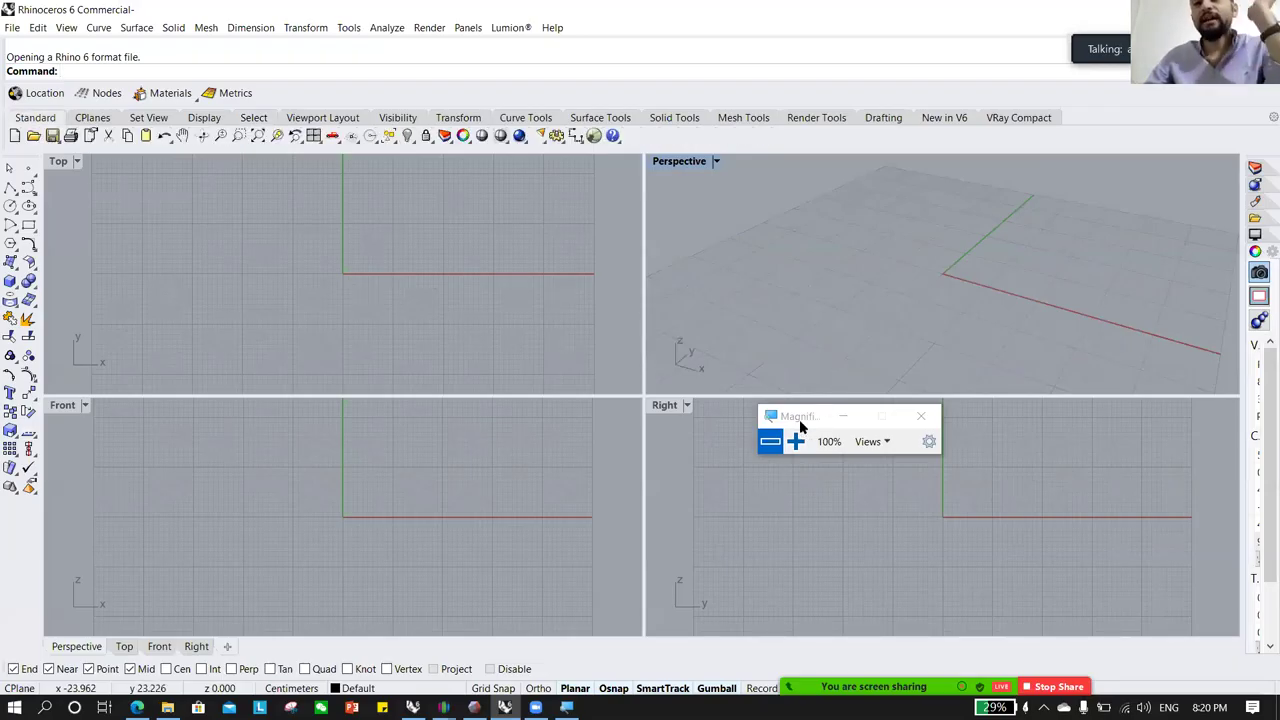
drag(800, 426, 780, 478)
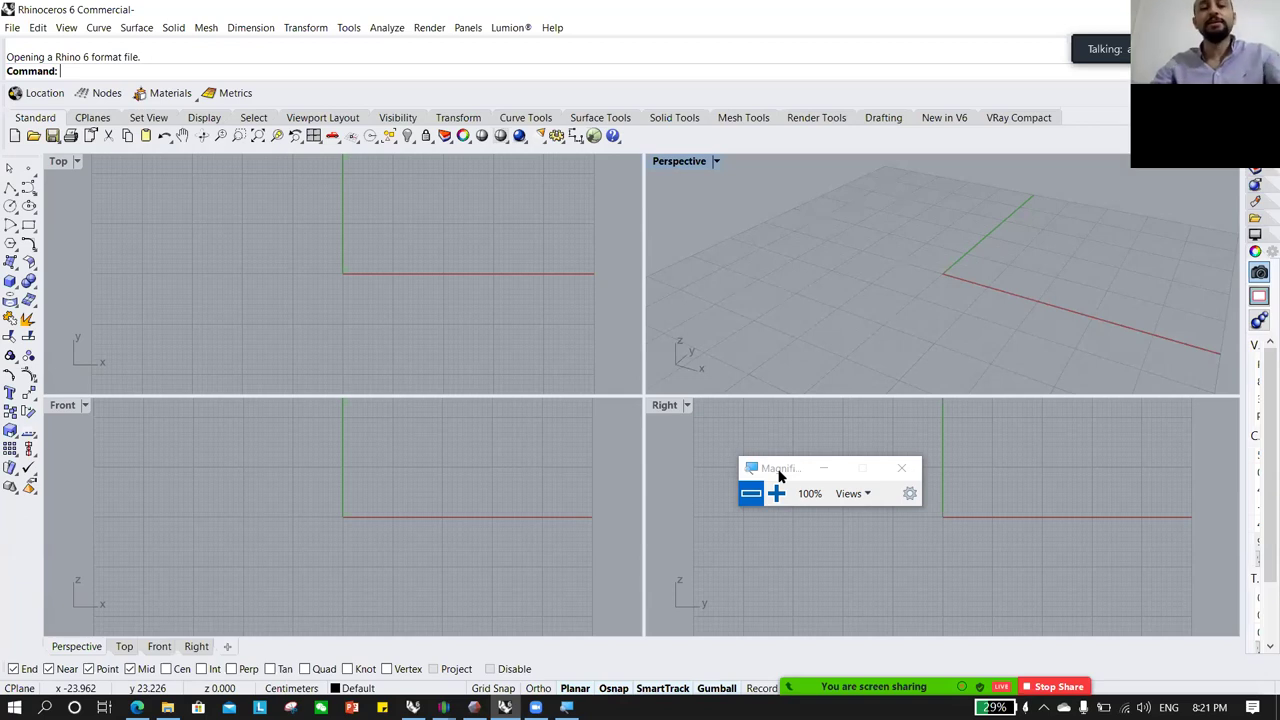
text(Extract)
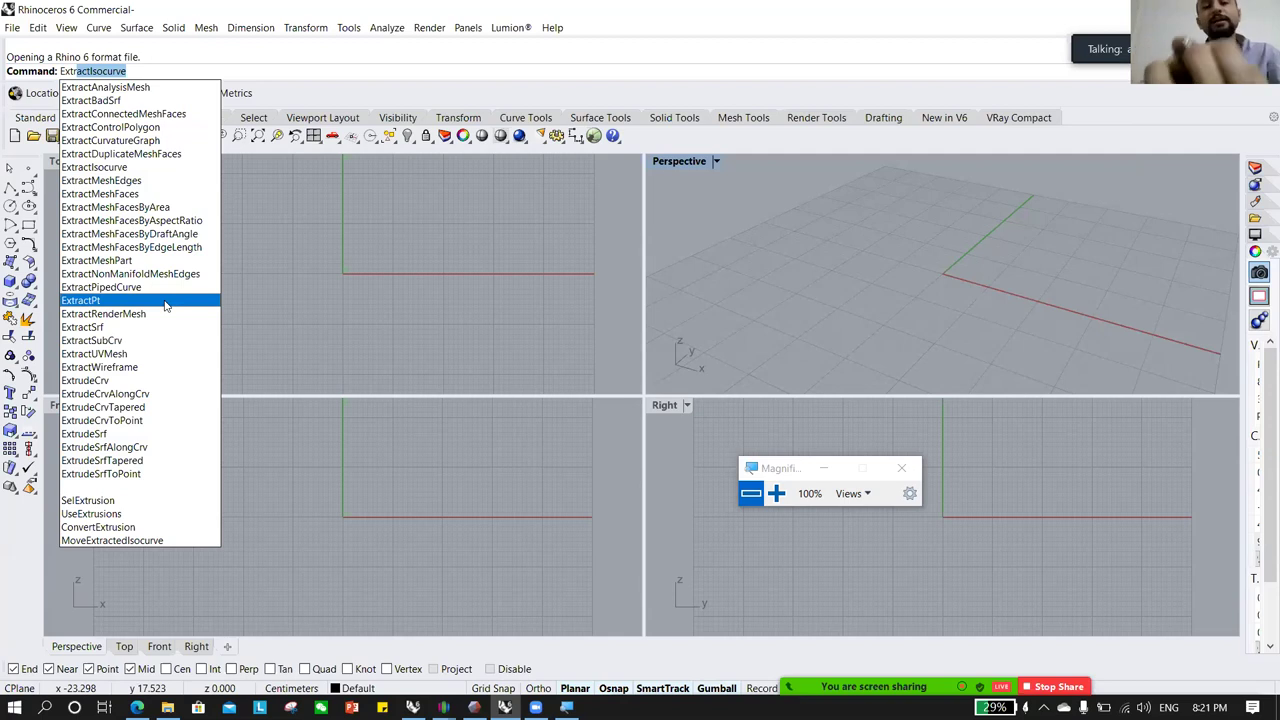
key(Escape)
text(Hhjgf)
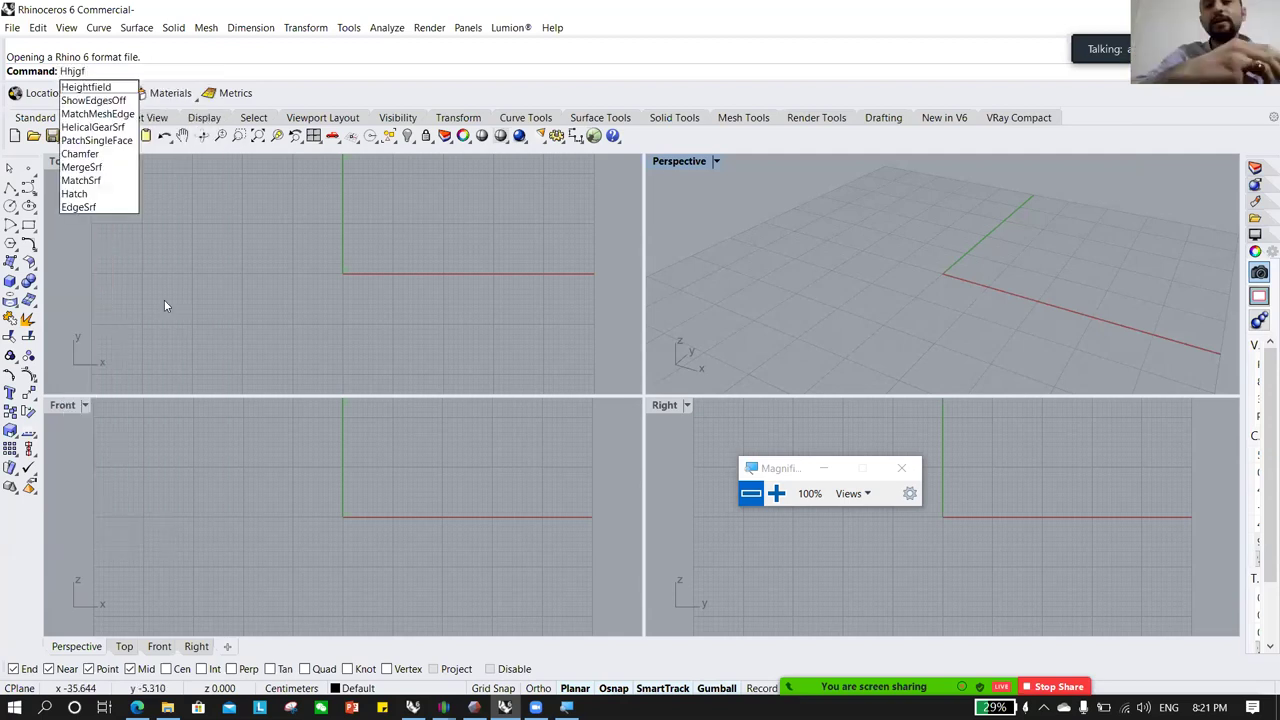
key(Escape)
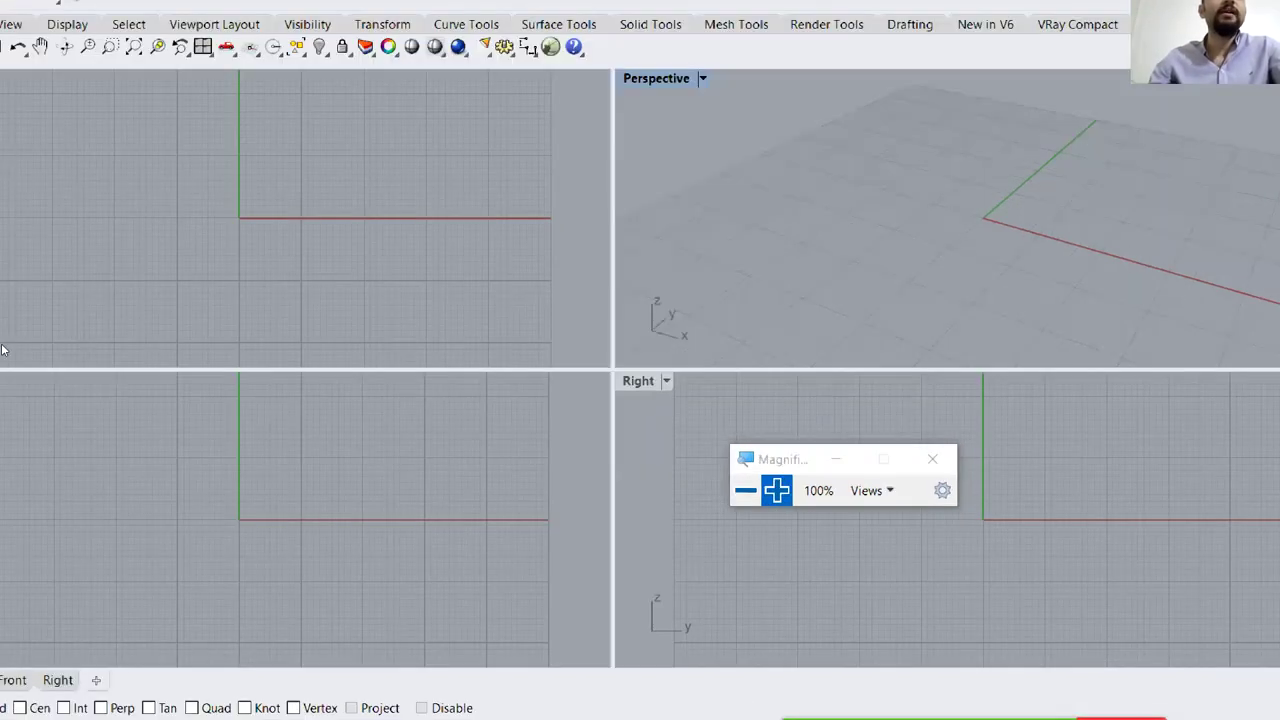
key(super+plus)
key(super+plus)
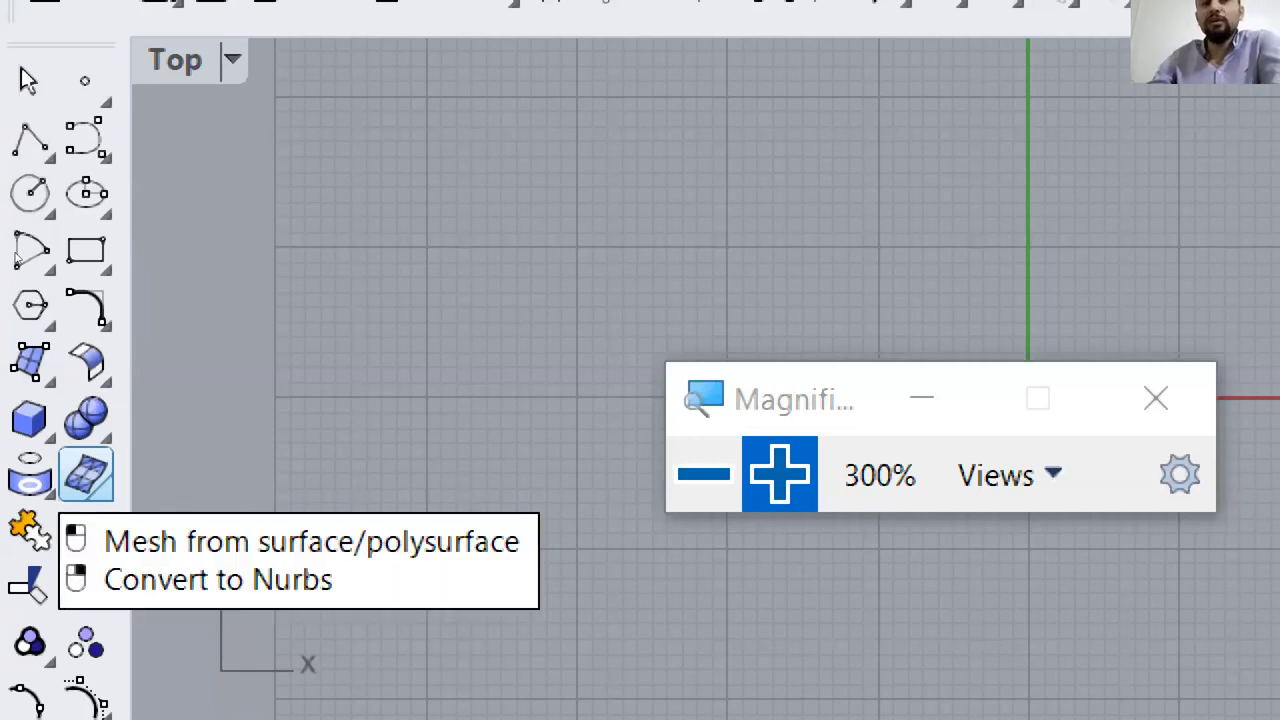
Tear off the Surface Creation toolbar into a floating palette beside the viewports.
click(32, 362)
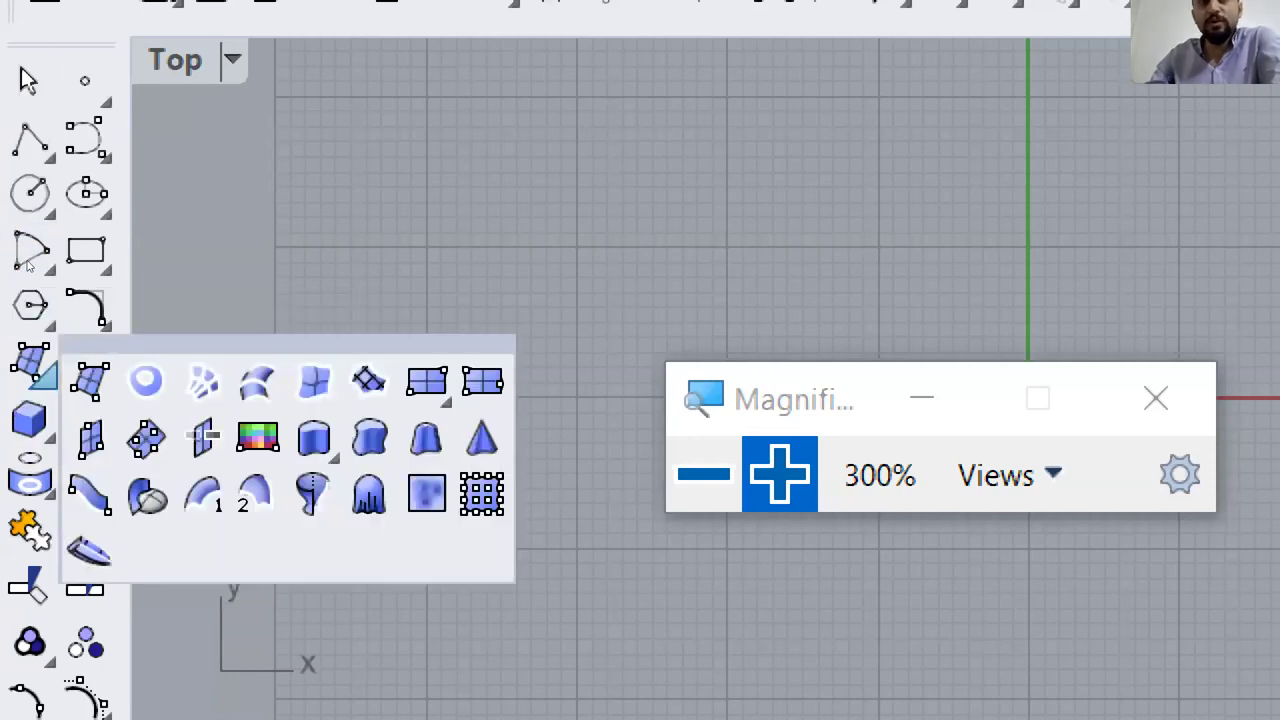
drag(290, 345, 442, 172)
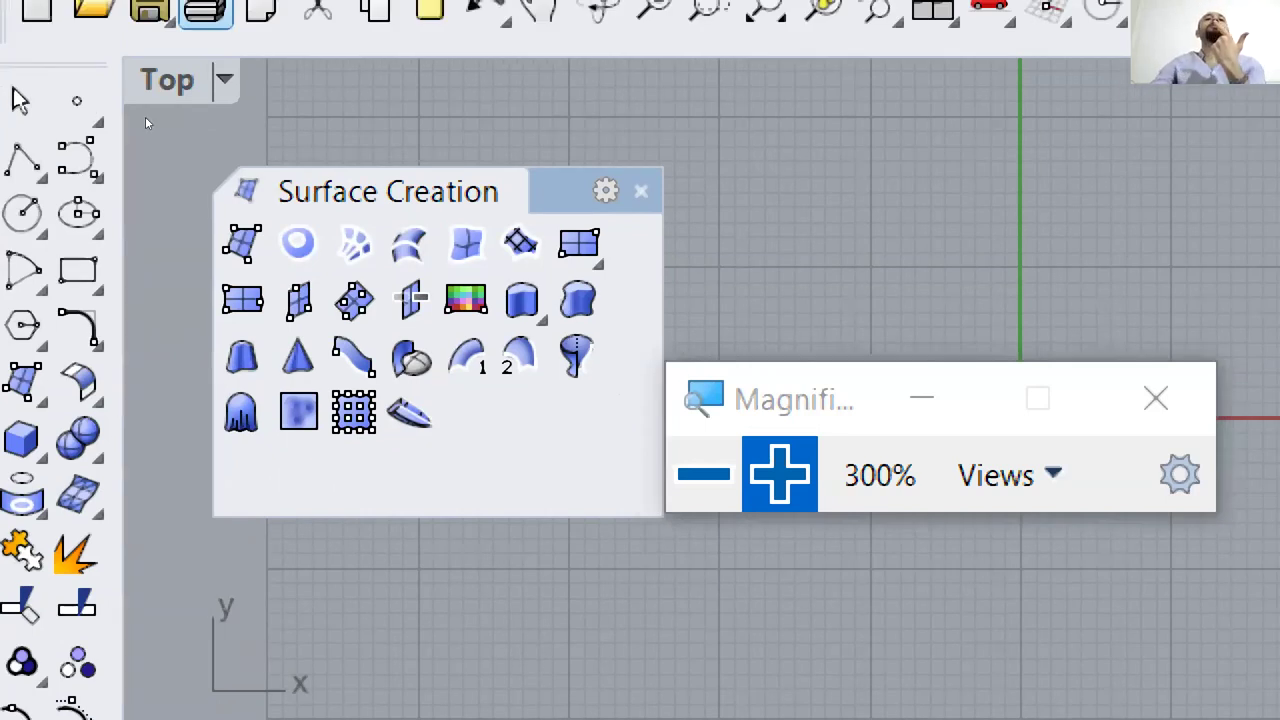
scroll(230, 125, down, 1)
scroll(237, 122, down, 1)
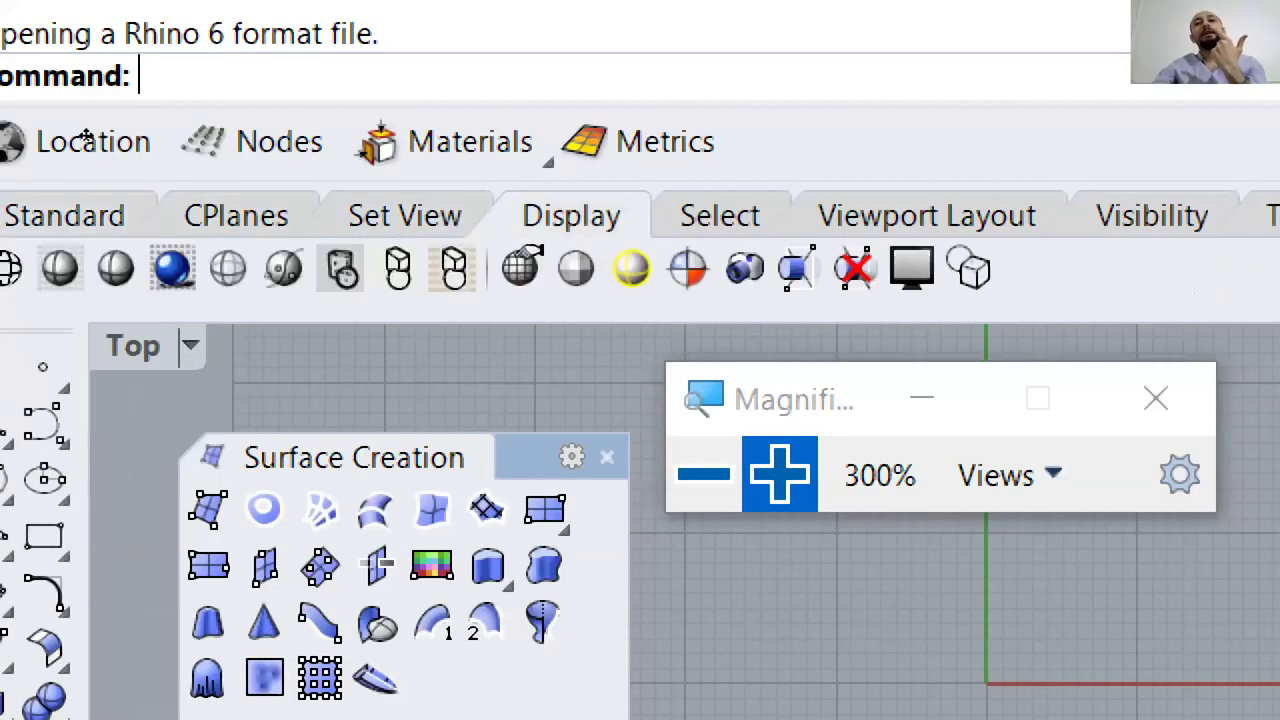
scroll(87, 138, down, 1)
scroll(118, 32, up, 4)
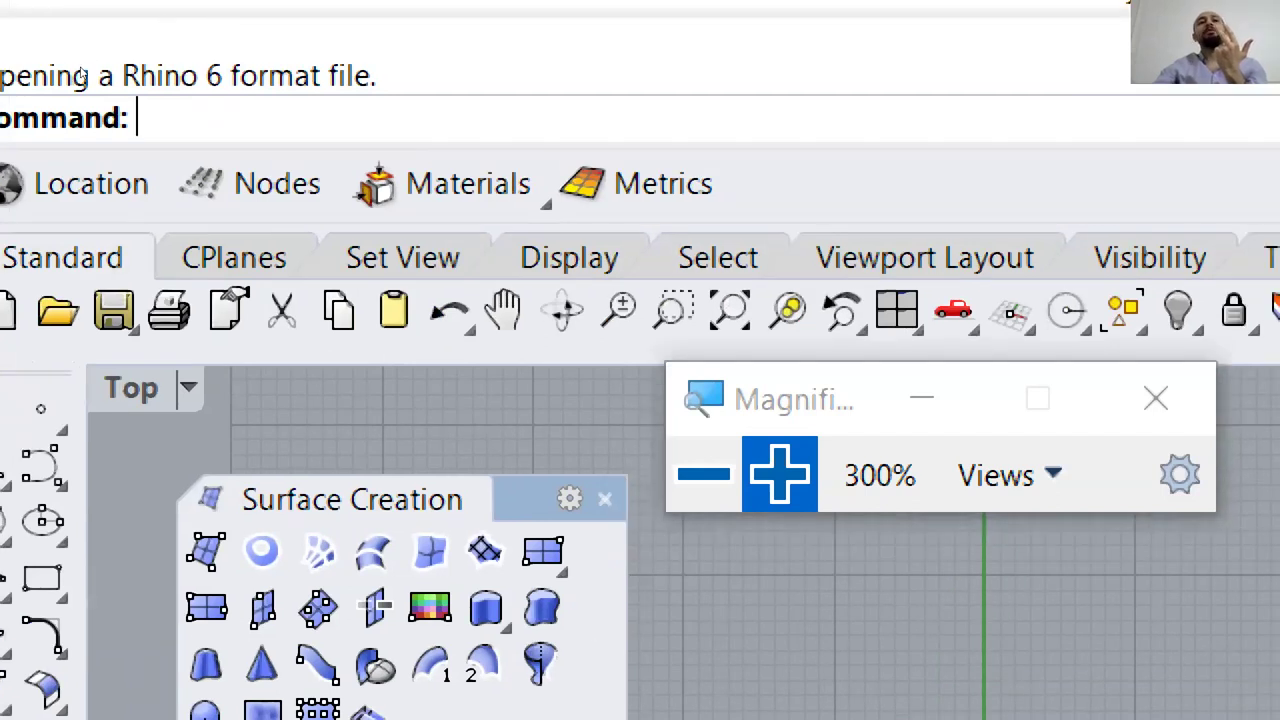
Review the surface commands, cancel the Loft command, and return magnification to 100%.
key(alt+s)
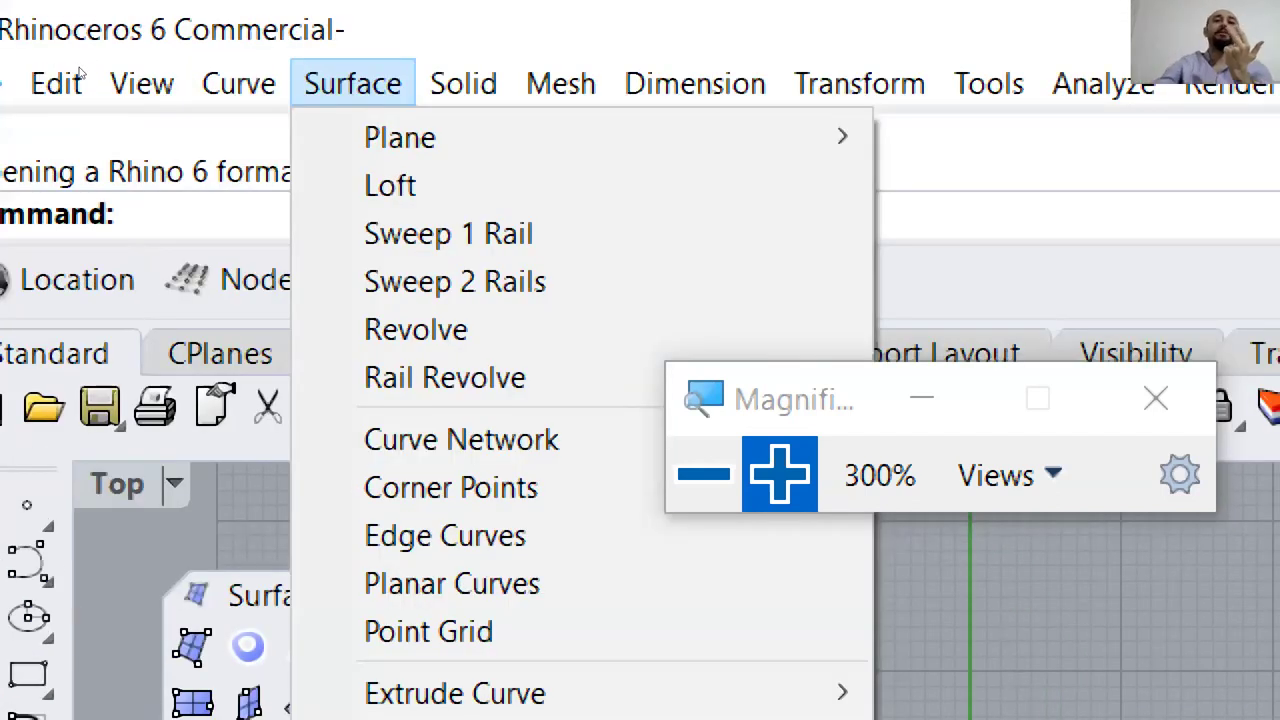
key(Escape)
text(Jkj)
key(Escape)
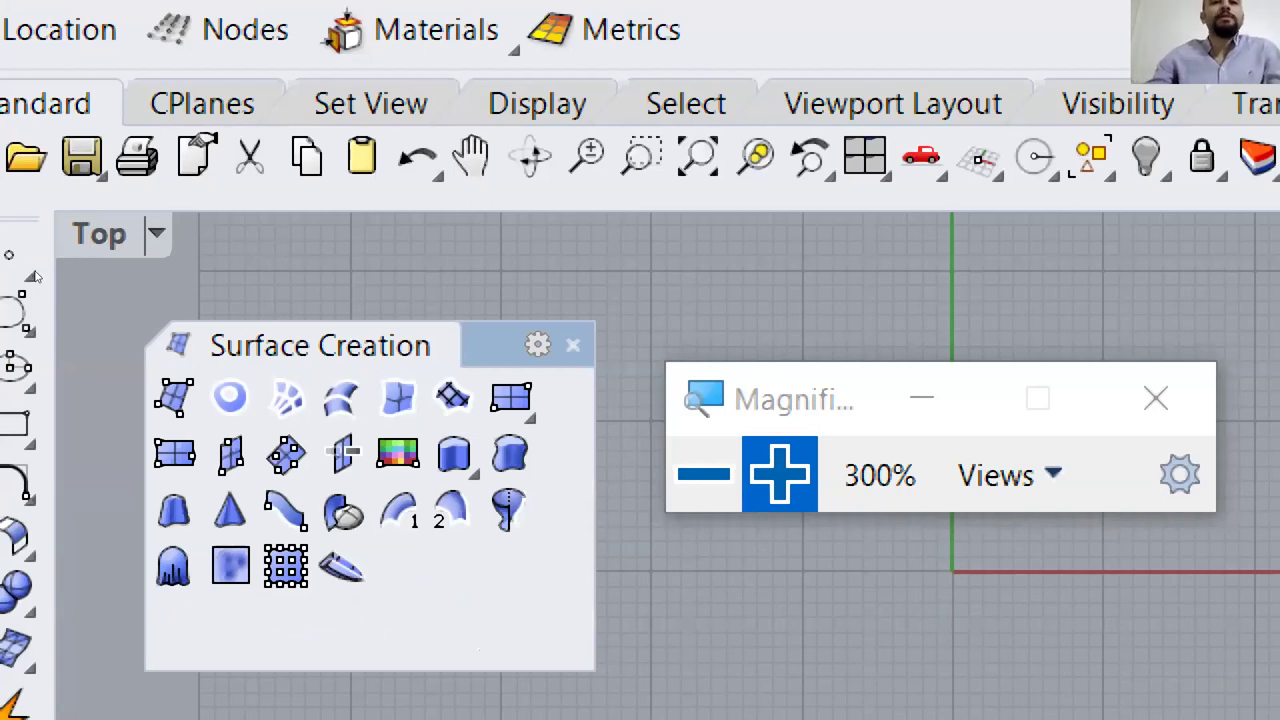
key(super+plus)
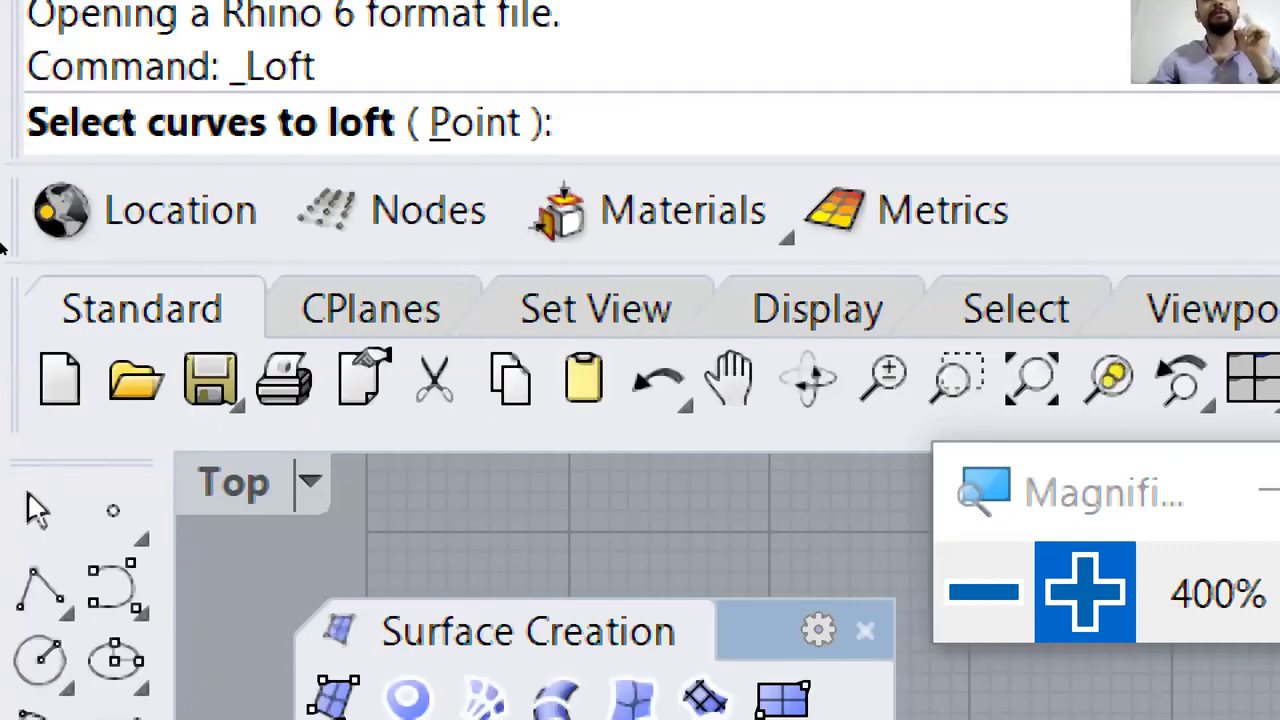
key(Escape)
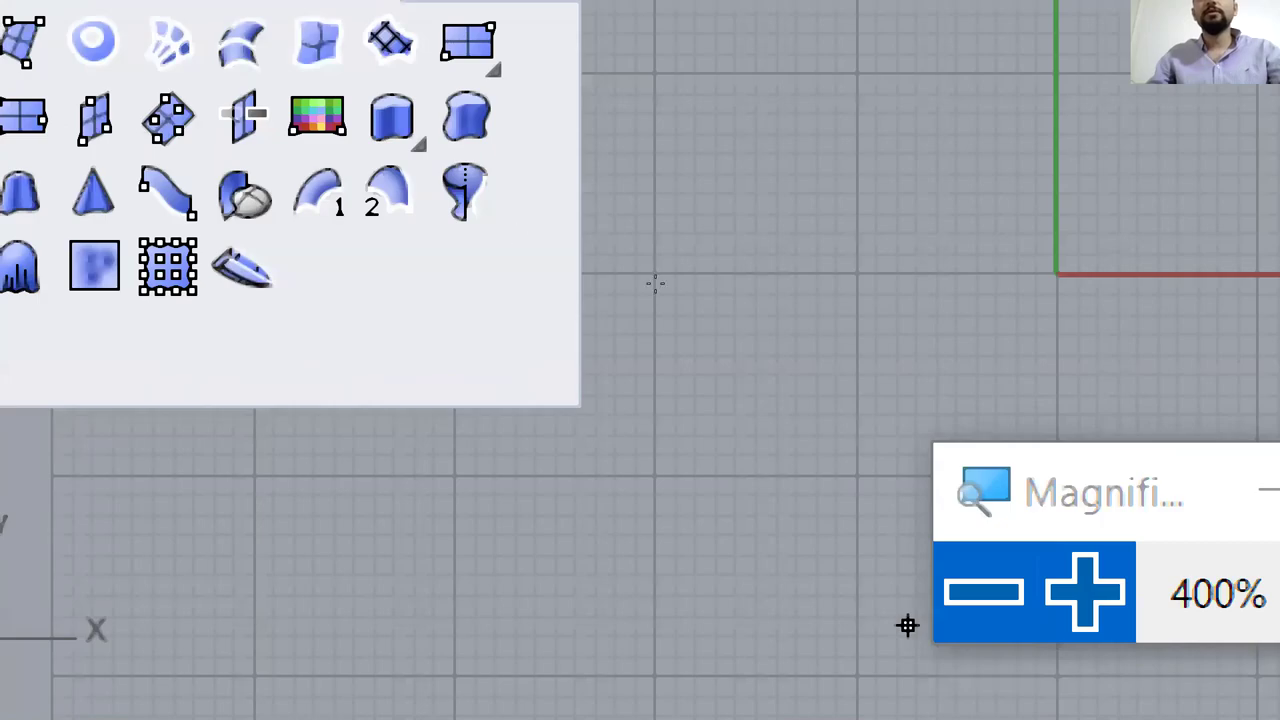
key(super+minus)
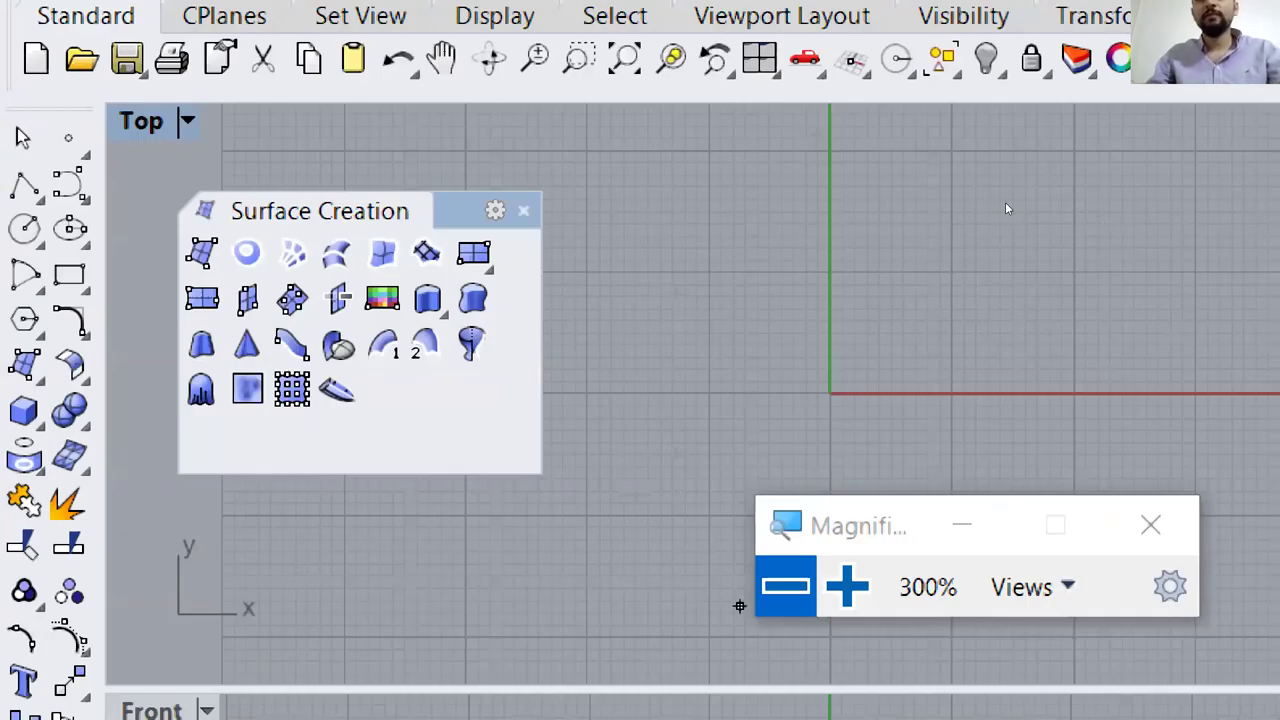
key(super+minus)
key(super+minus)
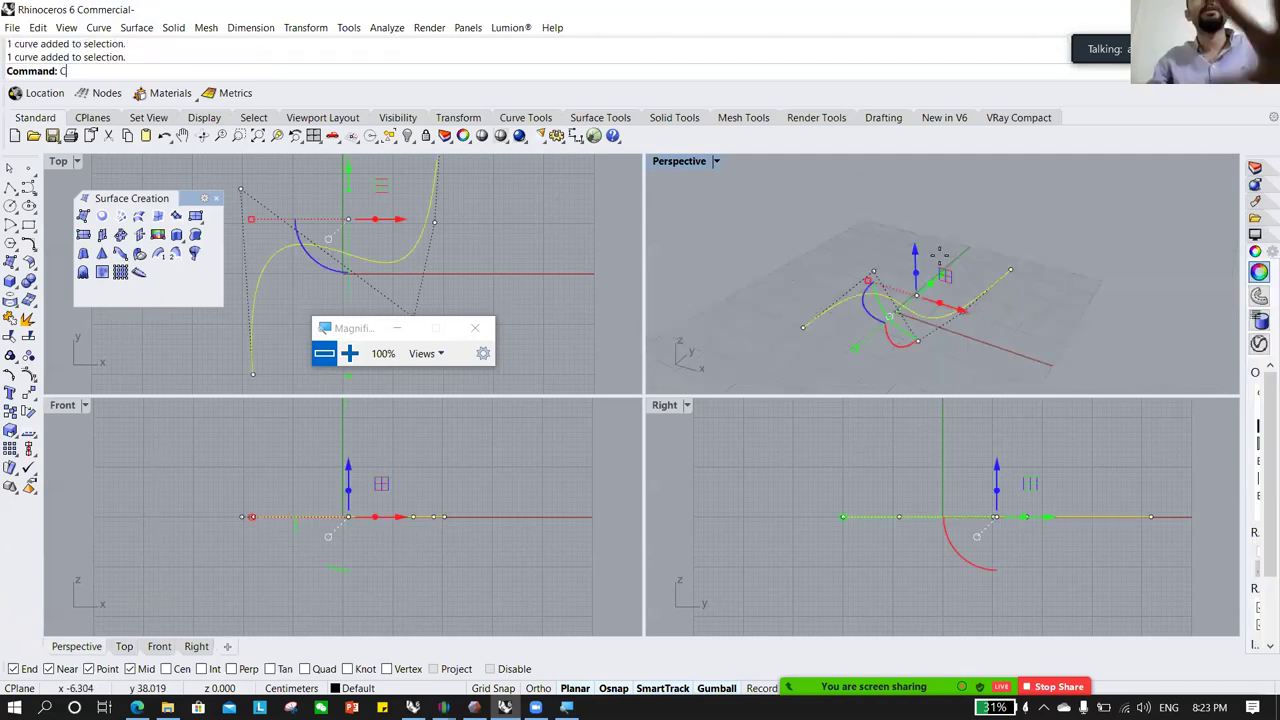
Copy the wavy curve to a position above the original.
text(Copy)
key(Return)
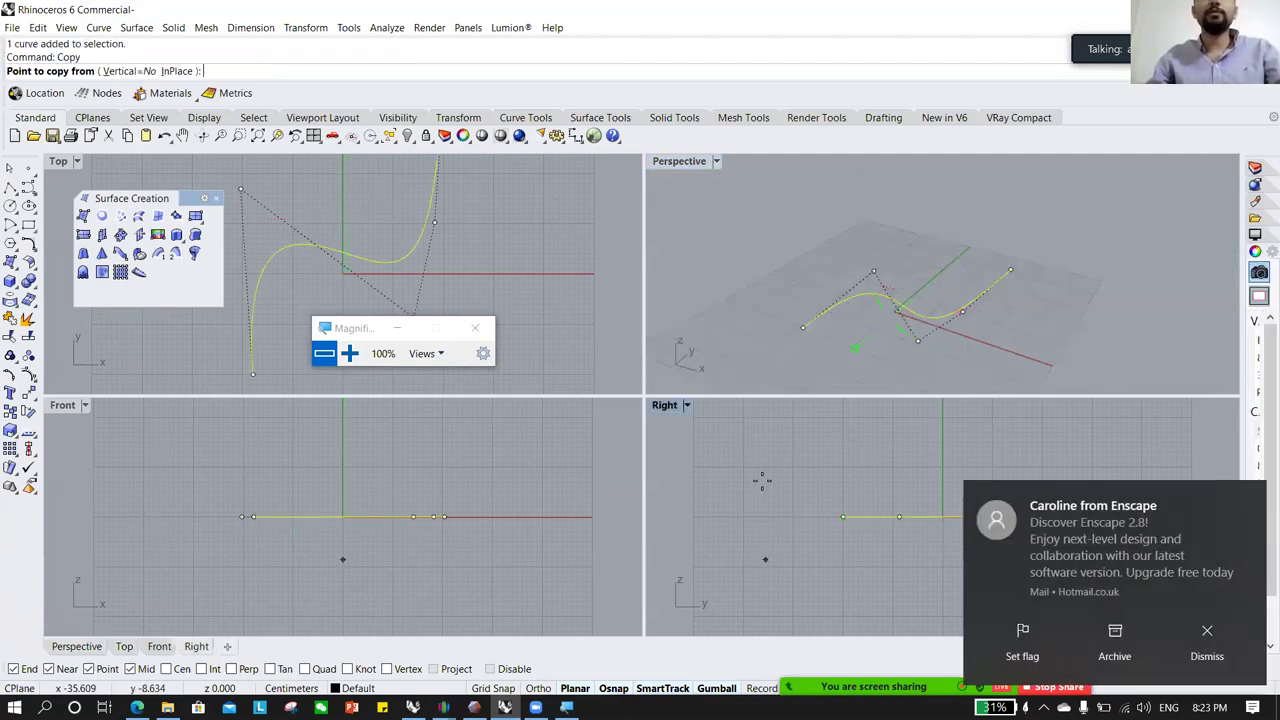
click(765, 559)
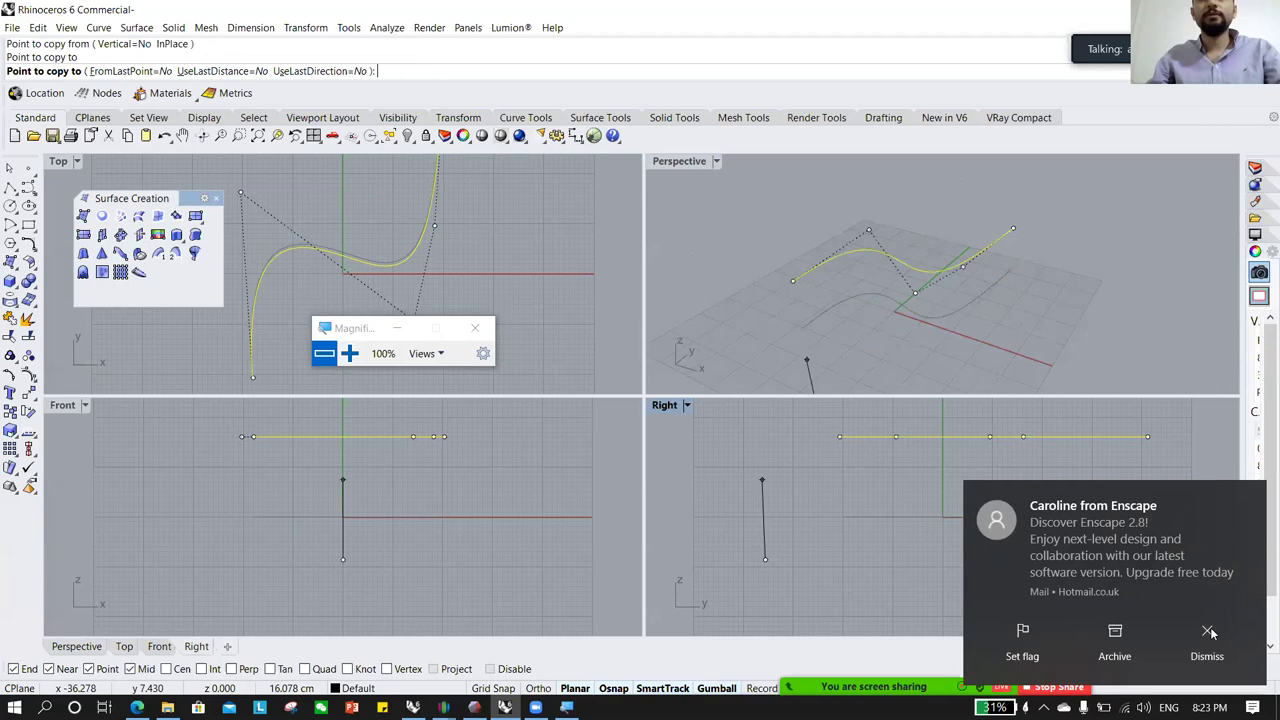
click(958, 347)
key(Return)
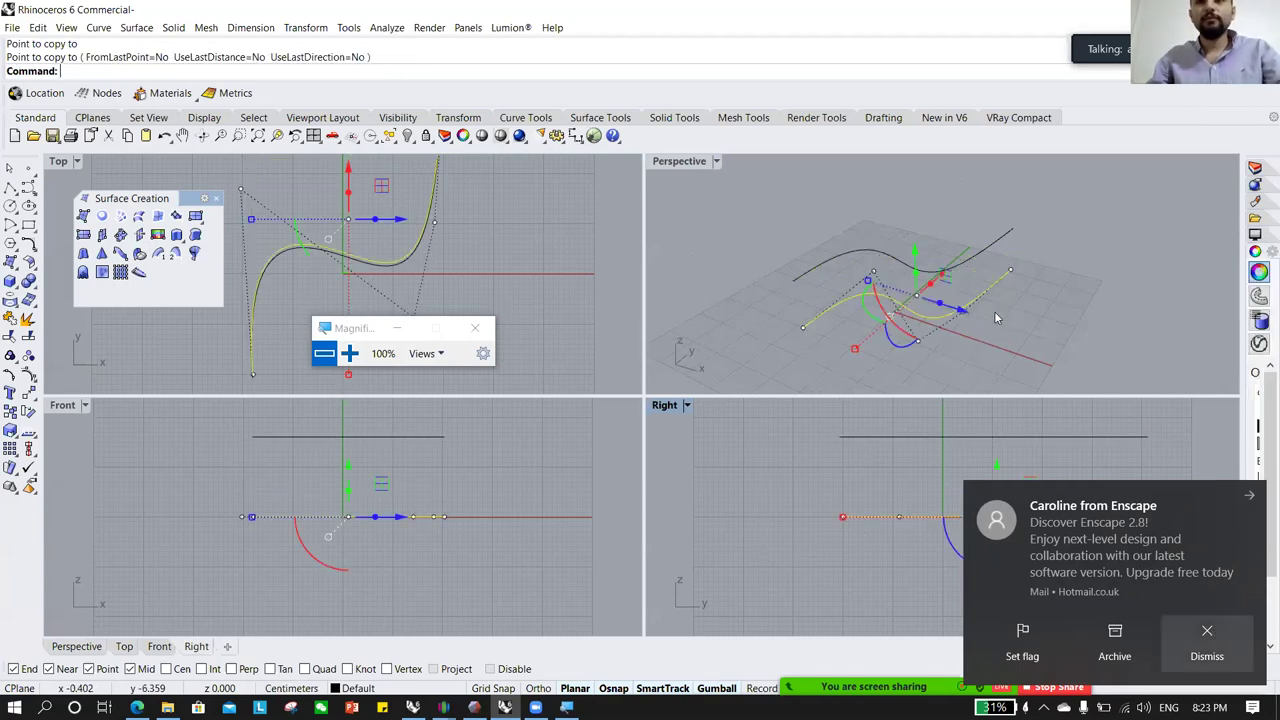
Select one of the copied curves and shift it sideways with the gumball.
right_drag(983, 383, 930, 300)
key(Escape)
click(885, 300)
click(907, 258)
drag(907, 258, 900, 200)
right_drag(900, 200, 938, 252)
click(918, 338)
click(918, 338)
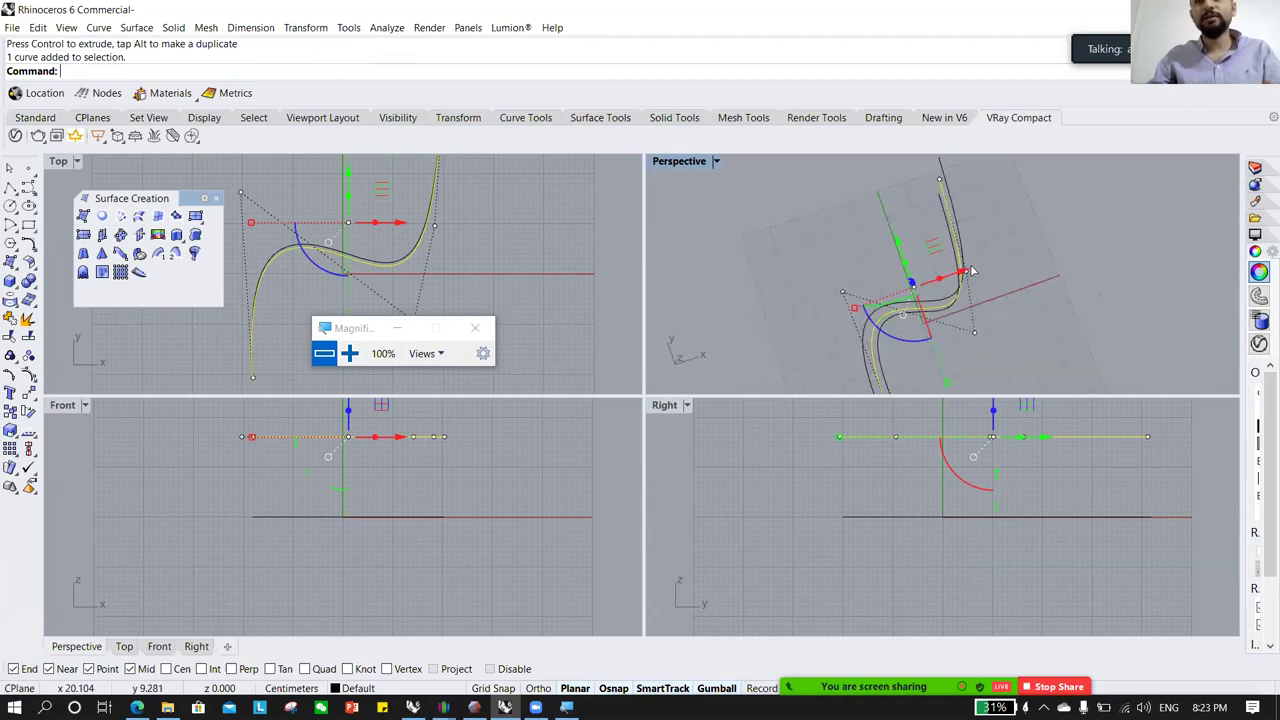
drag(855, 262, 858, 256)
click(858, 256)
right_drag(858, 256, 783, 265)
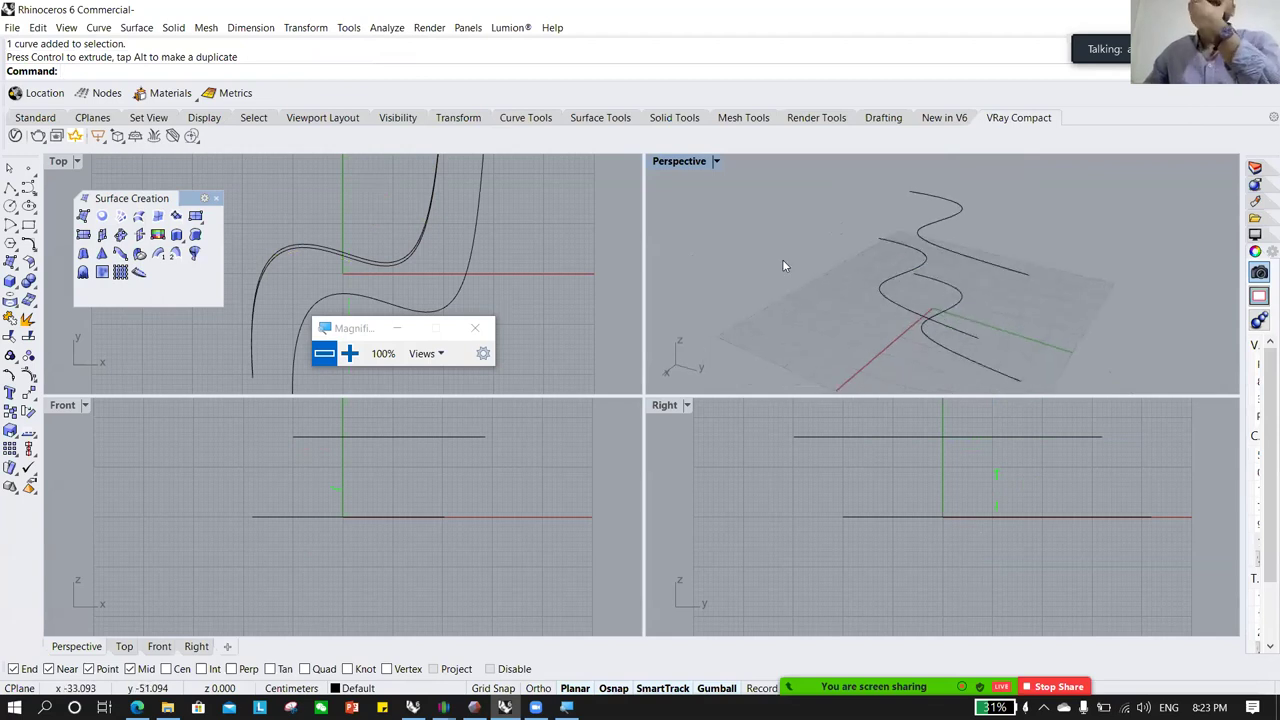
Maximize the Perspective view, orbit down onto the curves, and magnify the screen to 300%.
double_click(674, 162)
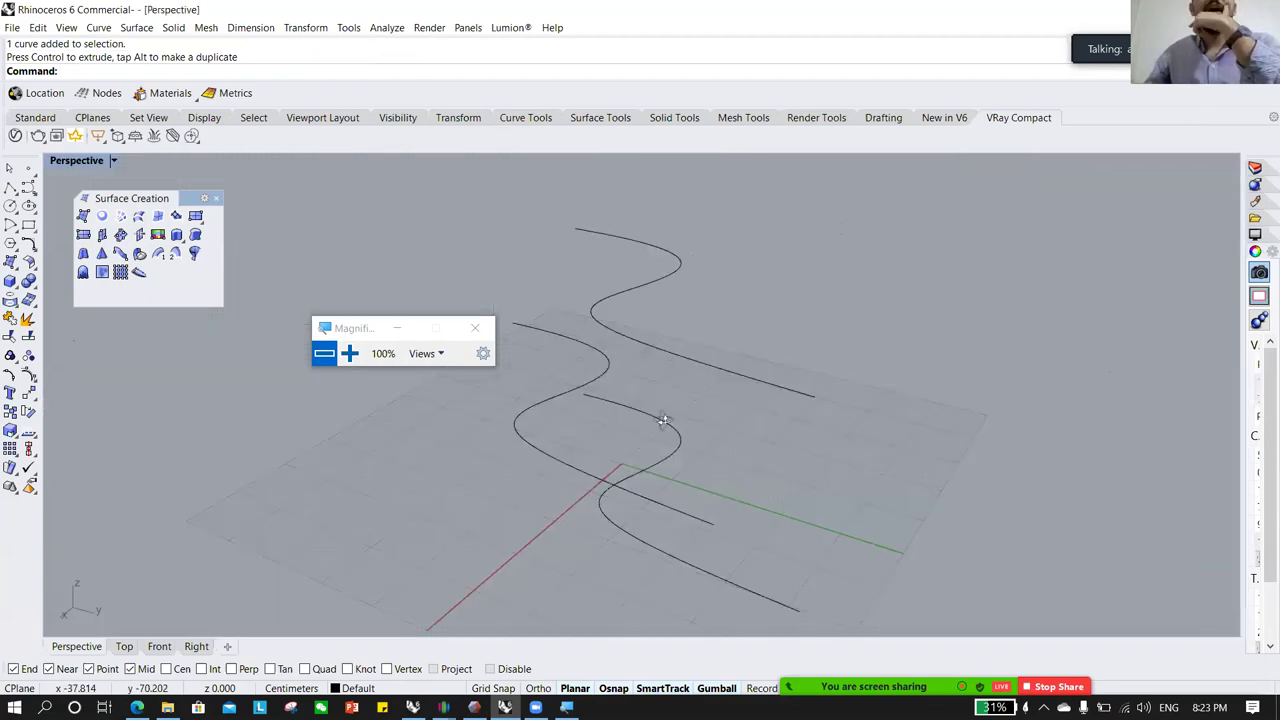
right_drag(663, 420, 575, 456)
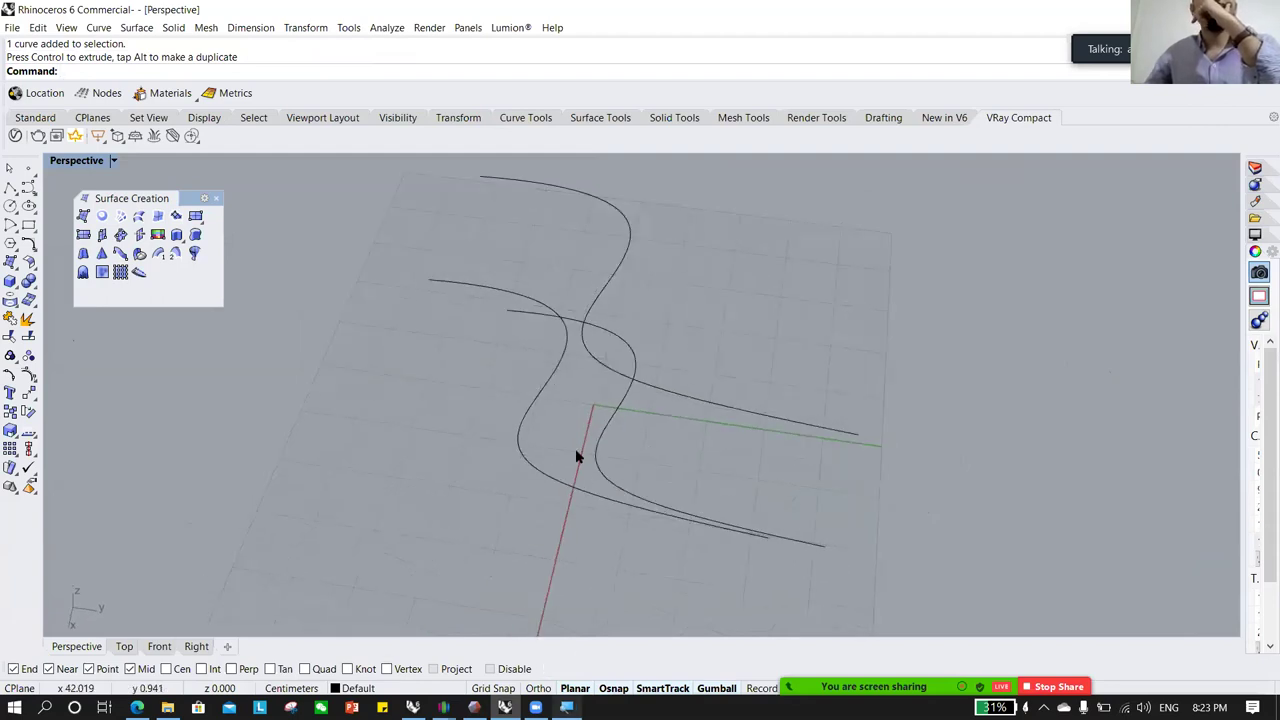
key(super+minus)
key(super+plus)
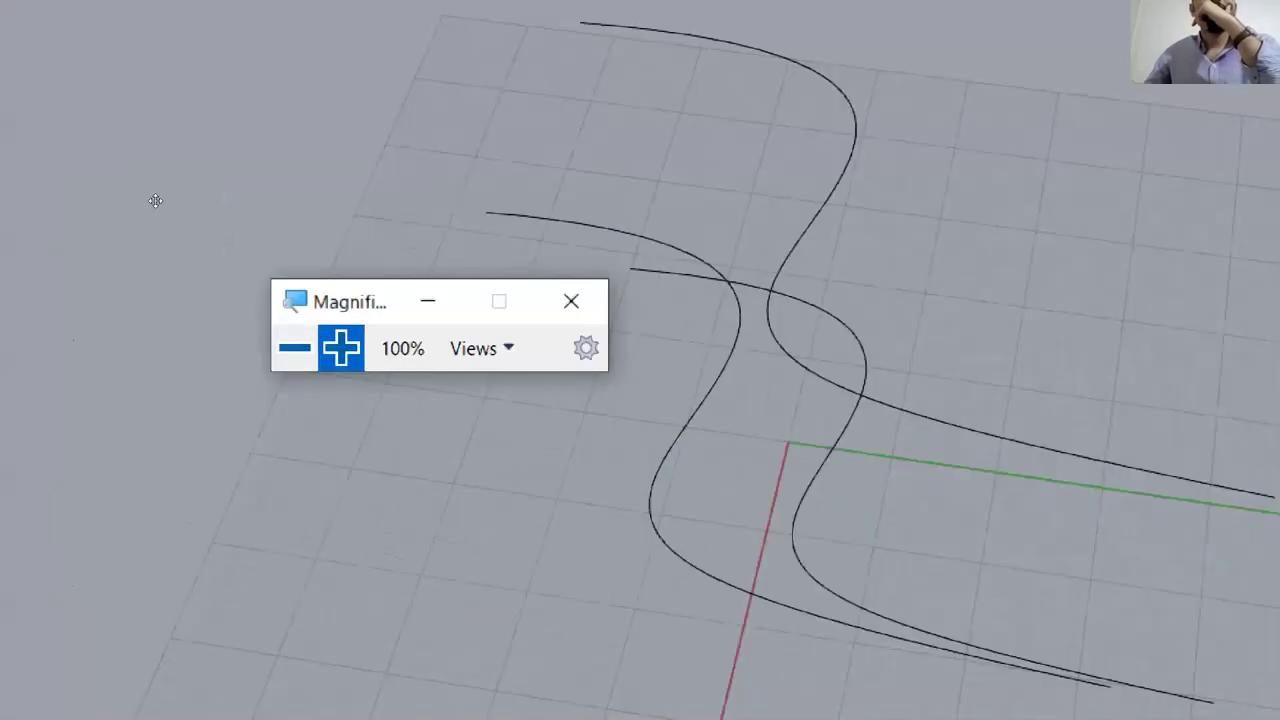
key(super+plus)
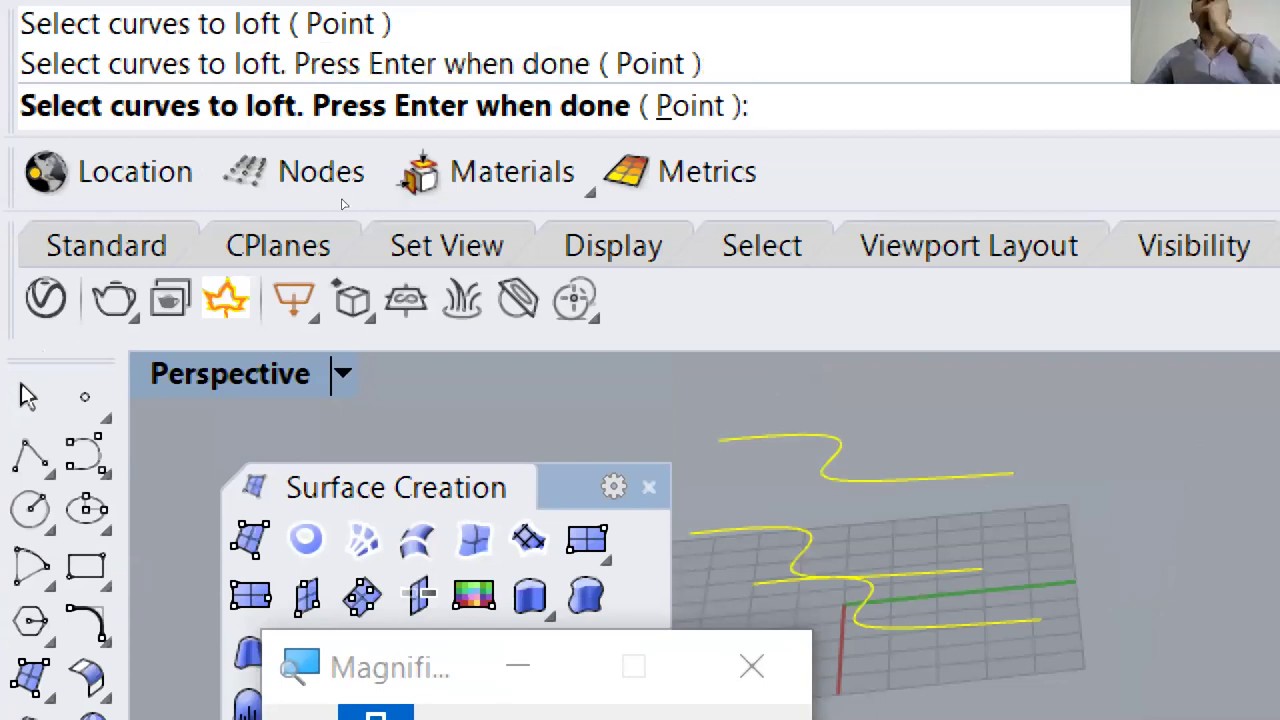
Finish the loft through the three curves and switch Perspective to Shaded display.
key(Return)
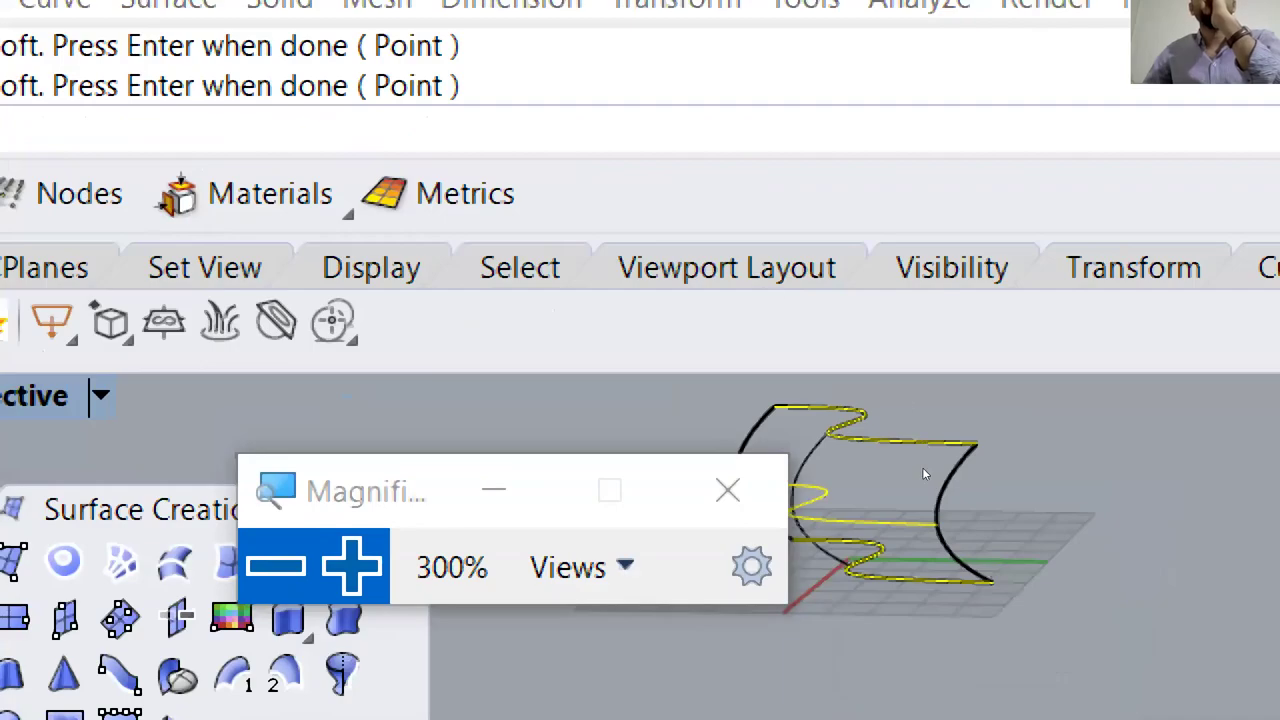
key(super+minus)
key(super+minus)
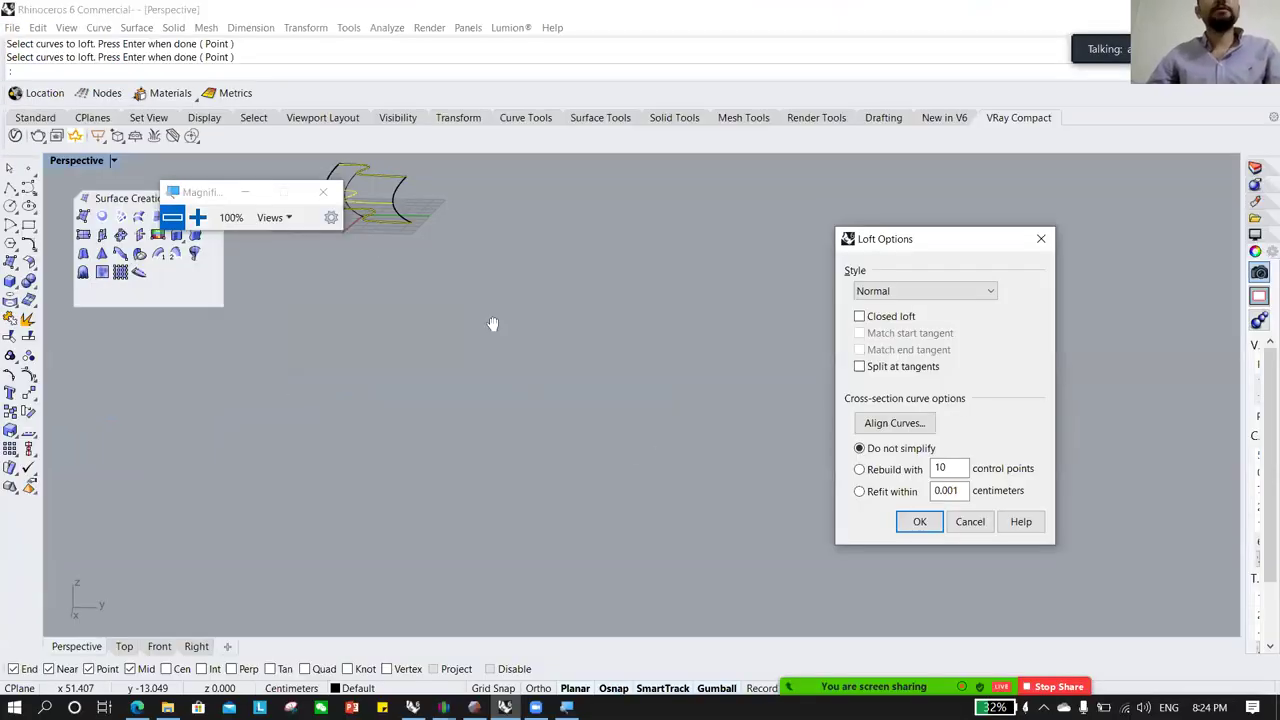
key(Escape)
scroll(480, 335, up, 5)
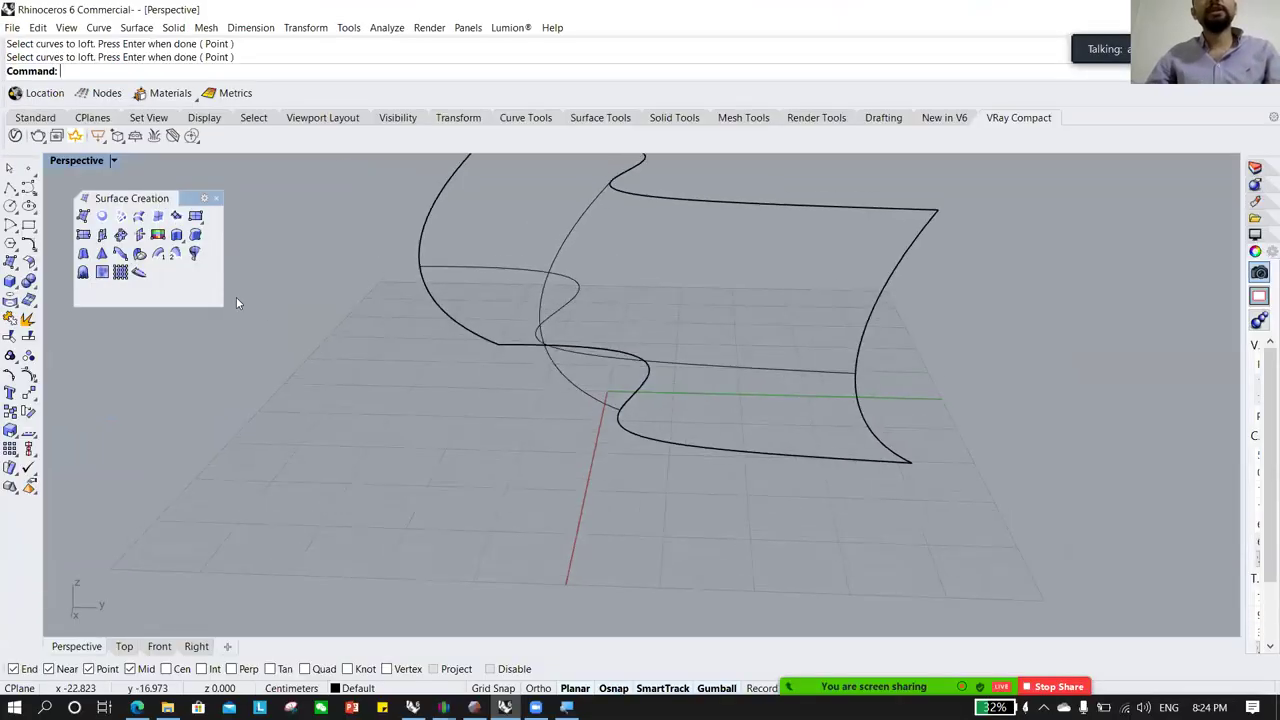
scroll(236, 303, down, 3)
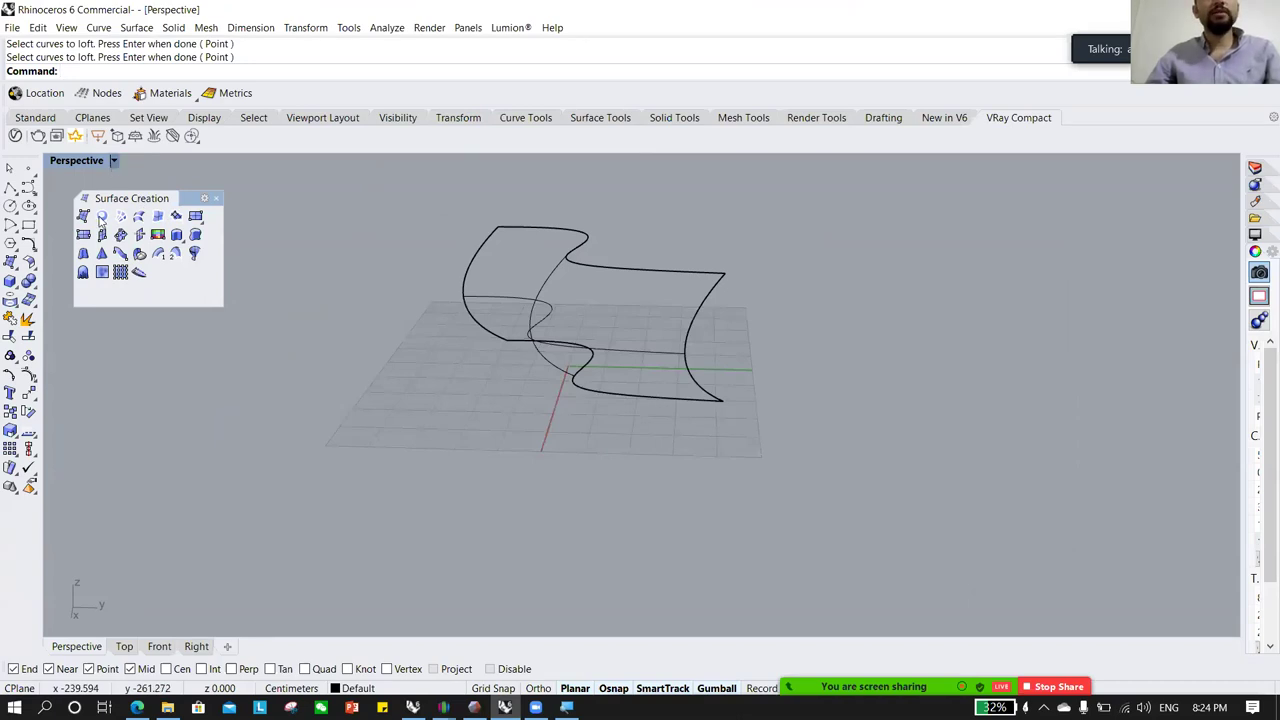
click(113, 161)
click(86, 214)
Zoom to the surface, return to a front-on view, and show the Layers panel.
mouse_move(700, 300)
right_down()
mouse_move(628, 366)
mouse_move(1028, 551)
right_up()
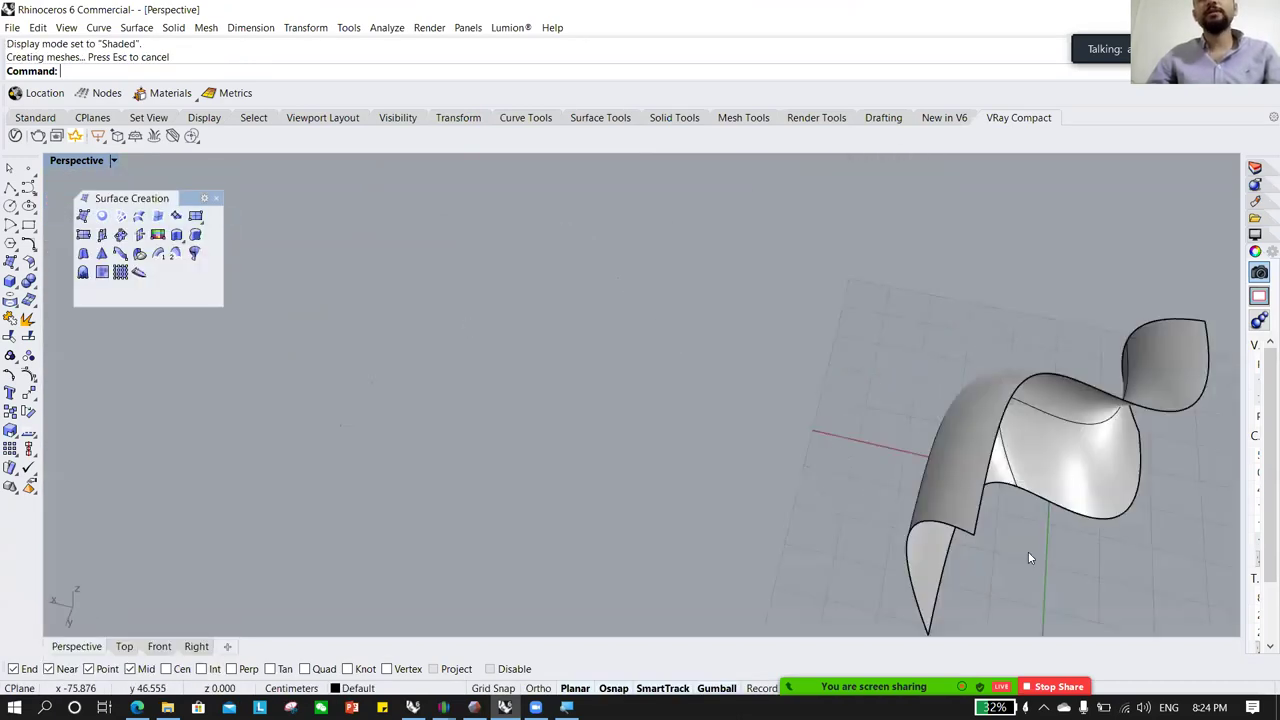
scroll(1028, 551, up, 3)
key(ctrl+a)
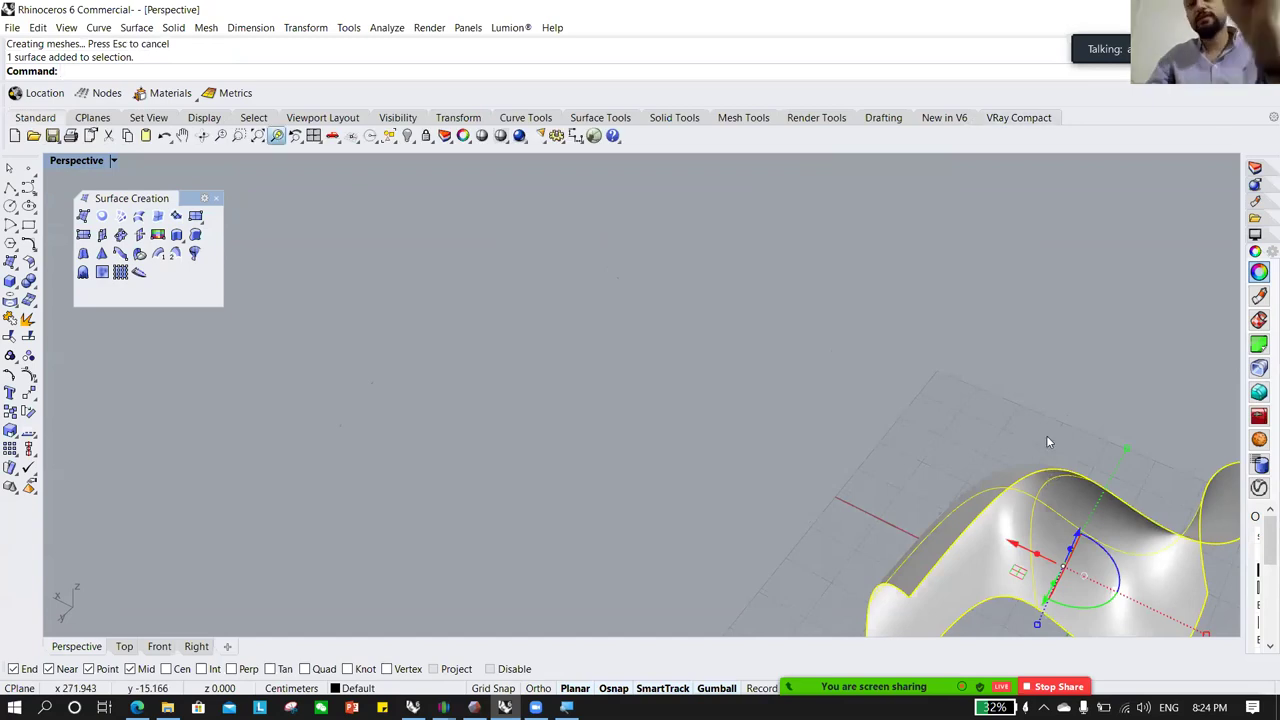
key(ctrl+shift+e)
right_drag(1064, 409, 1058, 357)
key(Escape)
key(Home)
right_drag(971, 380, 1049, 374)
key(Home)
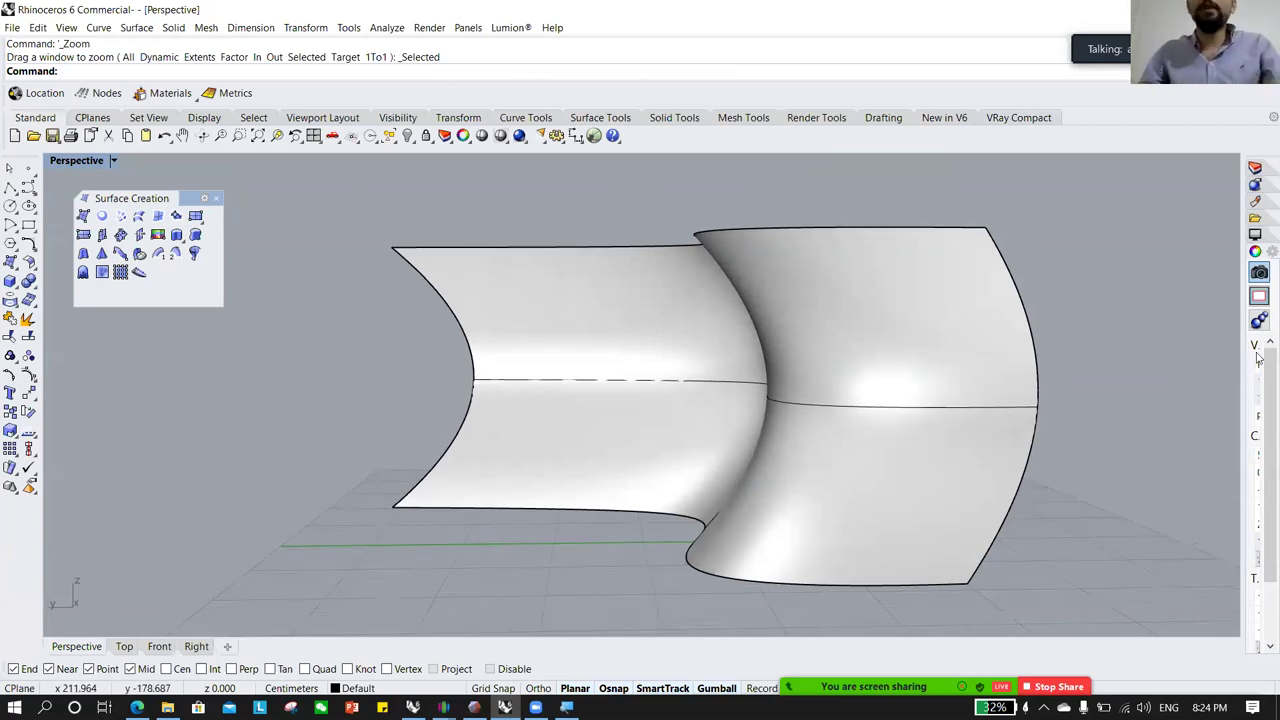
drag(1246, 354, 1040, 355)
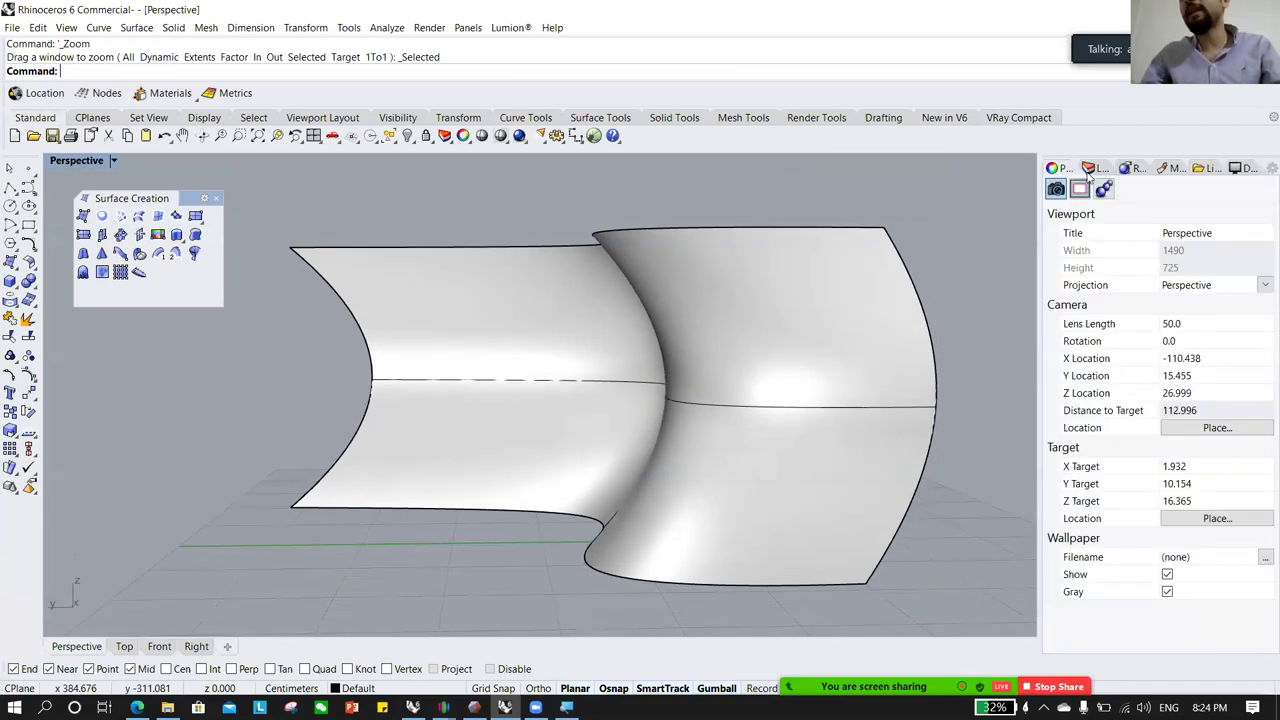
click(1090, 168)
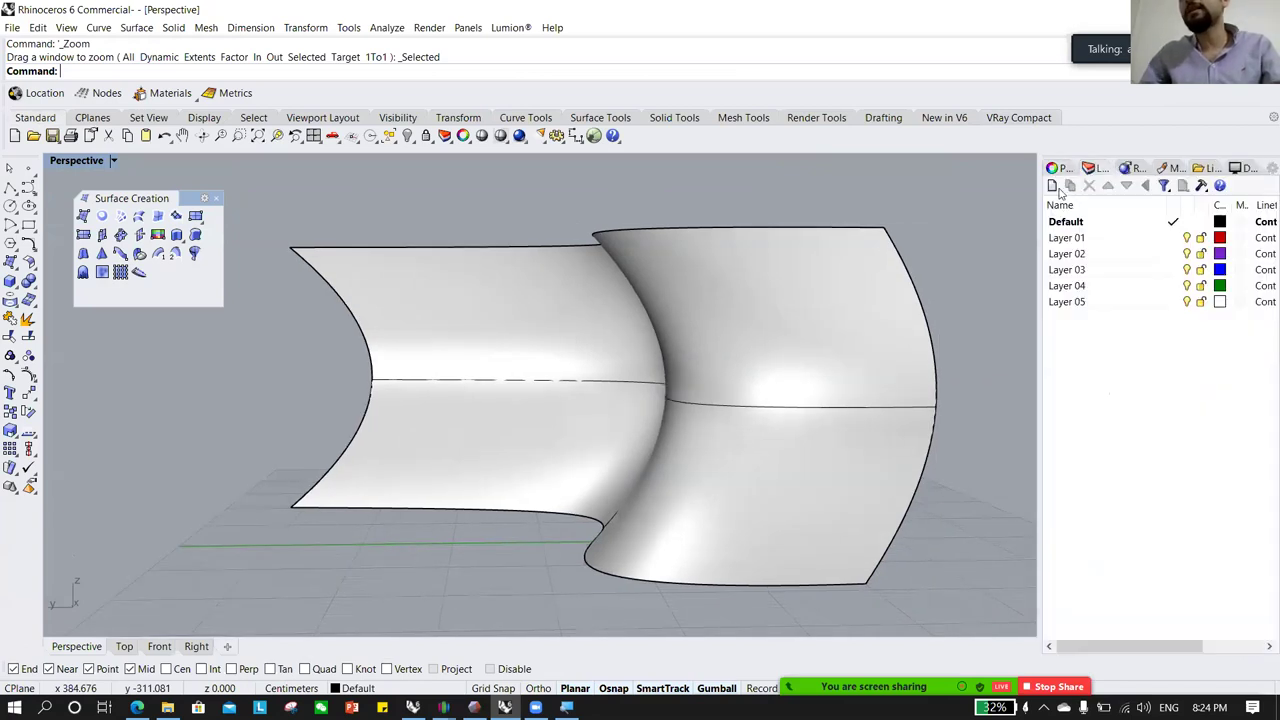
Add a new layer and give it a name.
click(1054, 186)
text(hass)
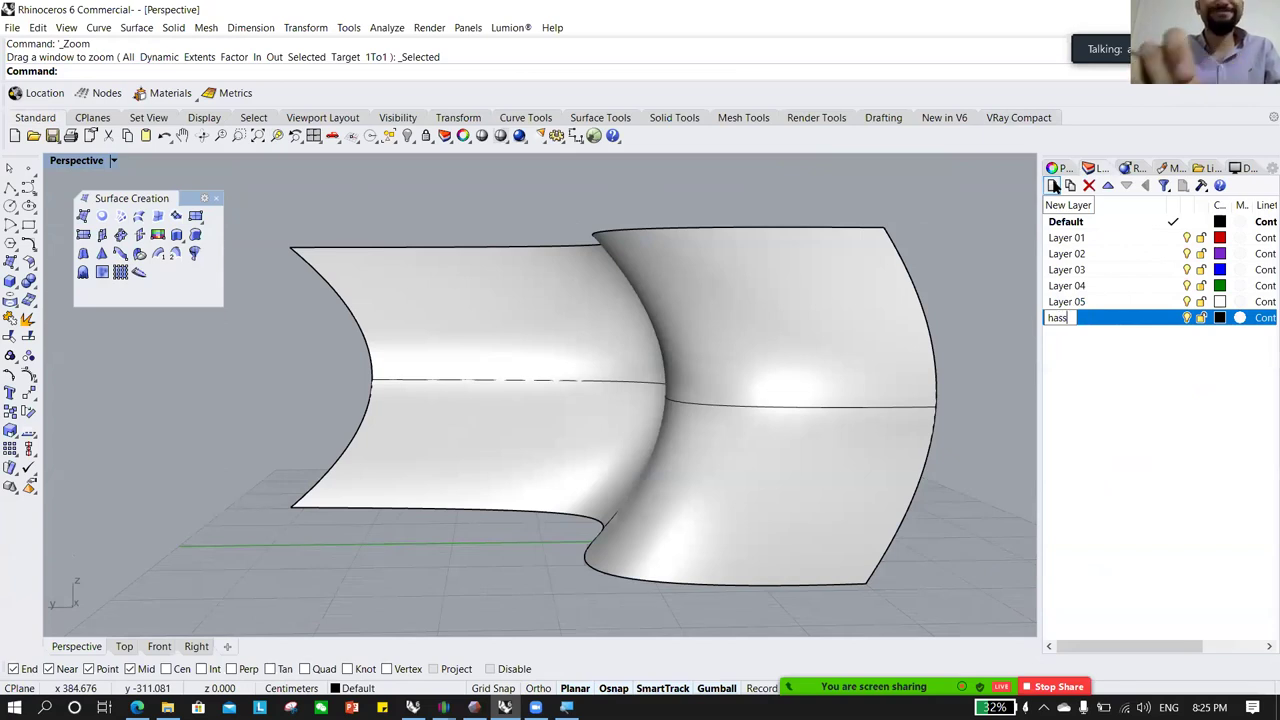
text(aboly)
key(Return)
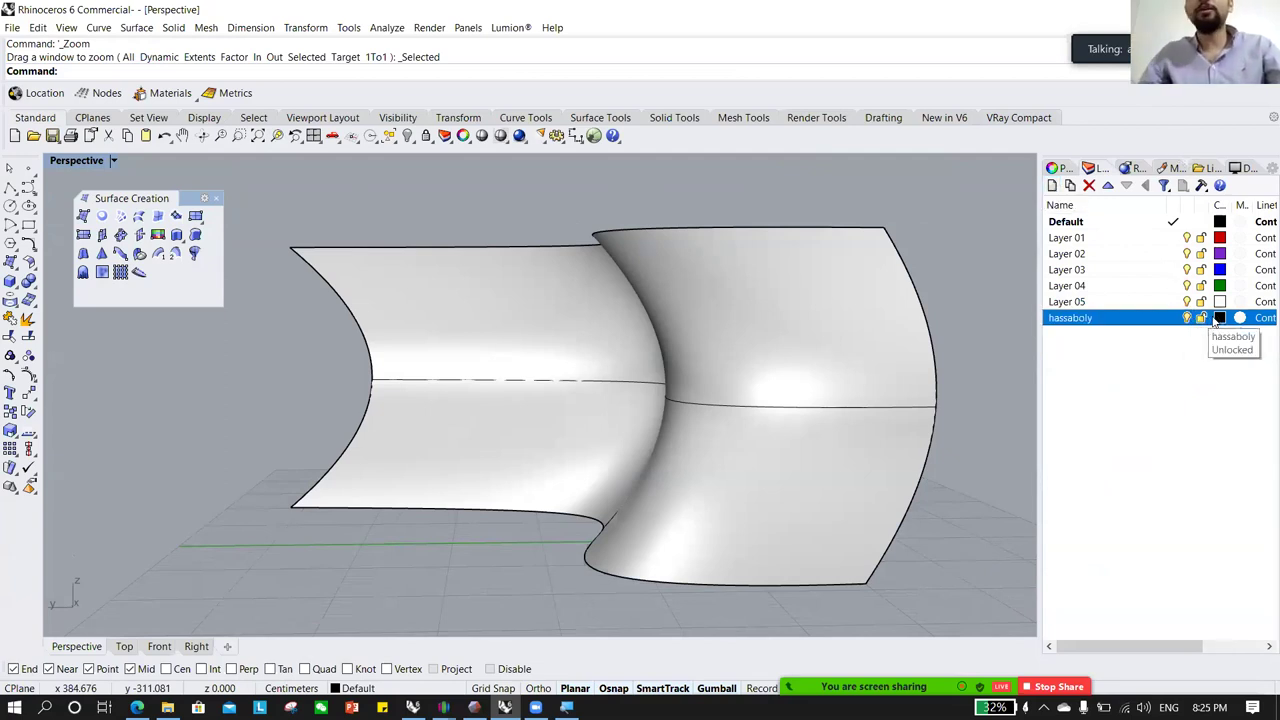
Move the wavy surface onto the new layer and toggle the layer's visibility off and on.
click(1131, 320)
right_click(1091, 492)
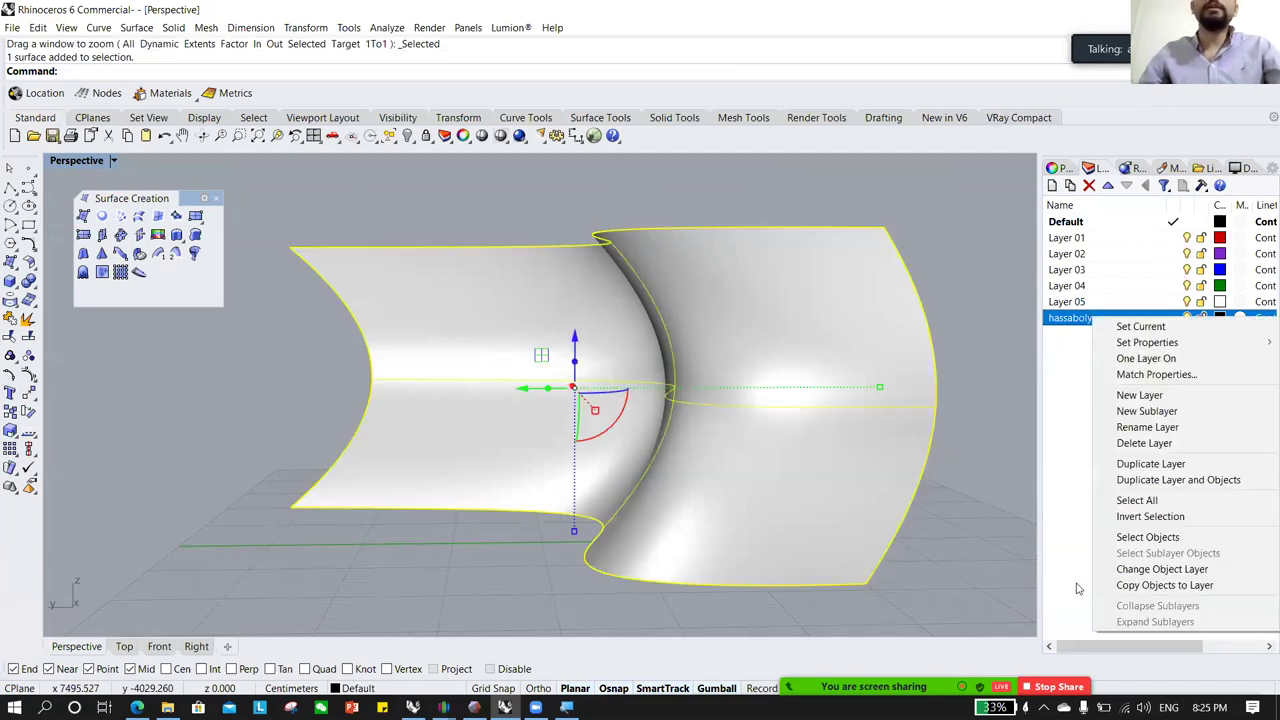
click(1131, 571)
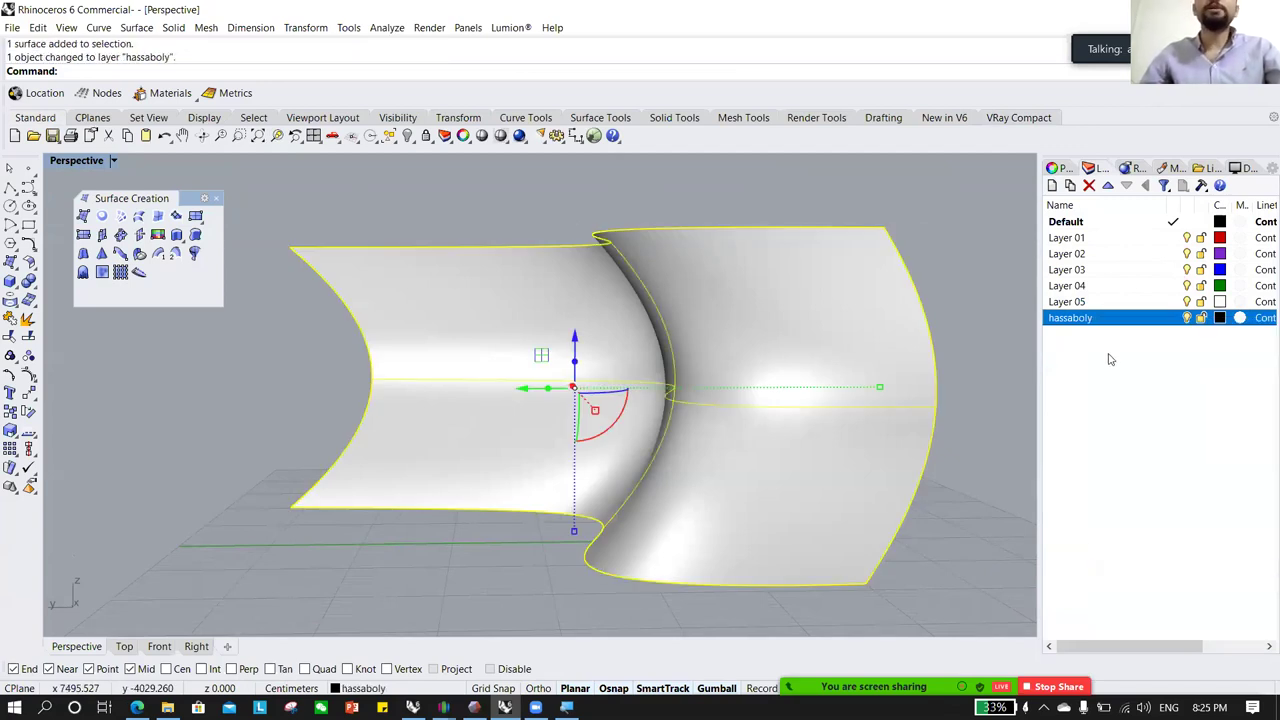
click(1186, 318)
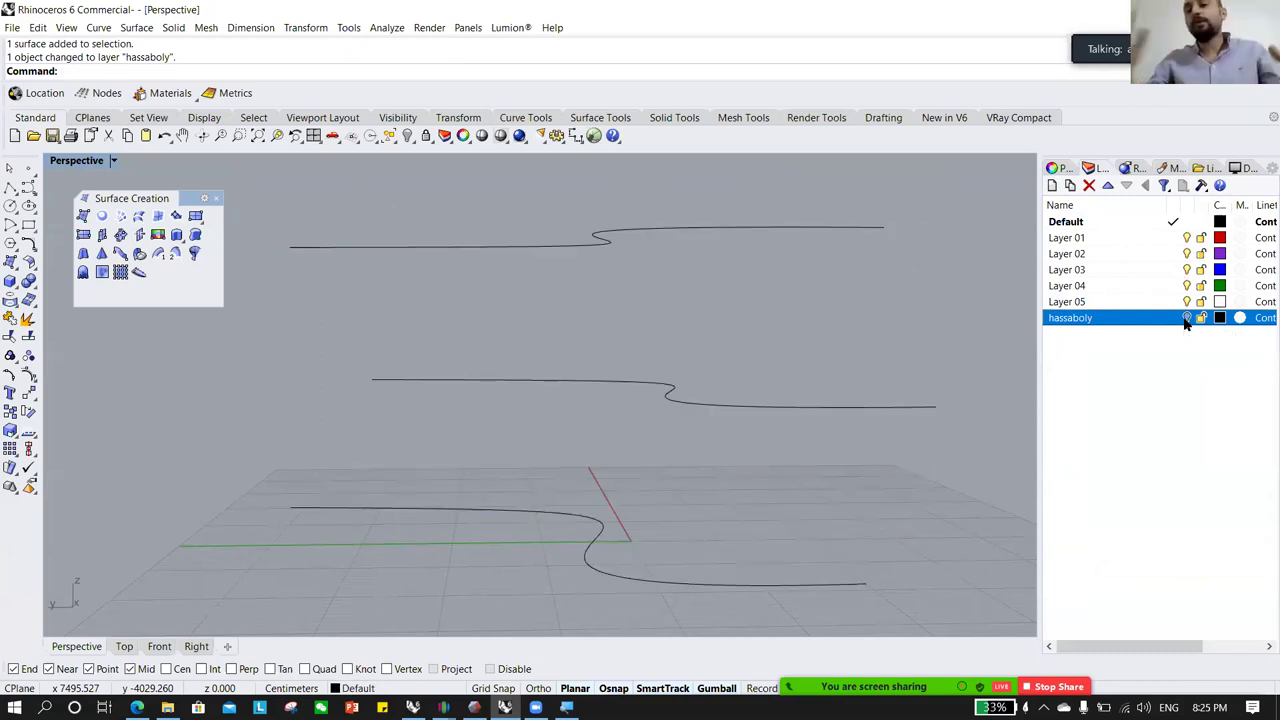
click(1186, 318)
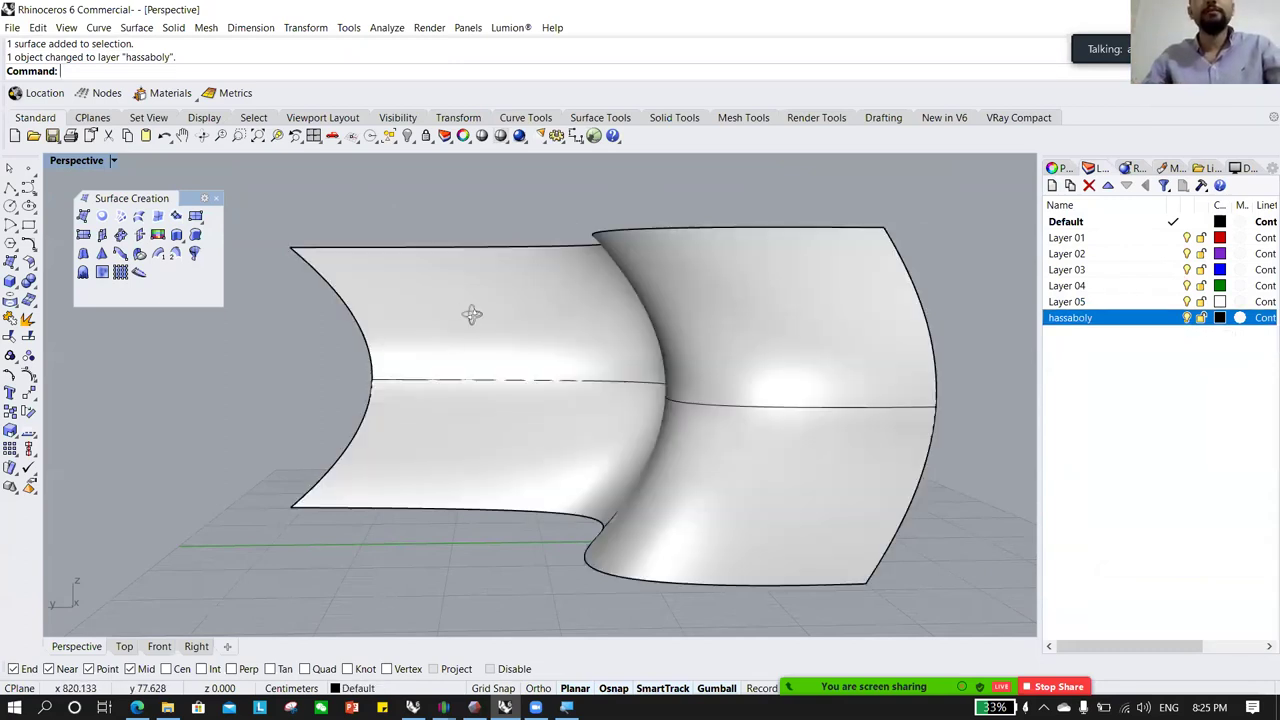
Delete the lofted surface and its three curves.
right_drag(474, 314, 717, 393)
drag(700, 423, 576, 236)
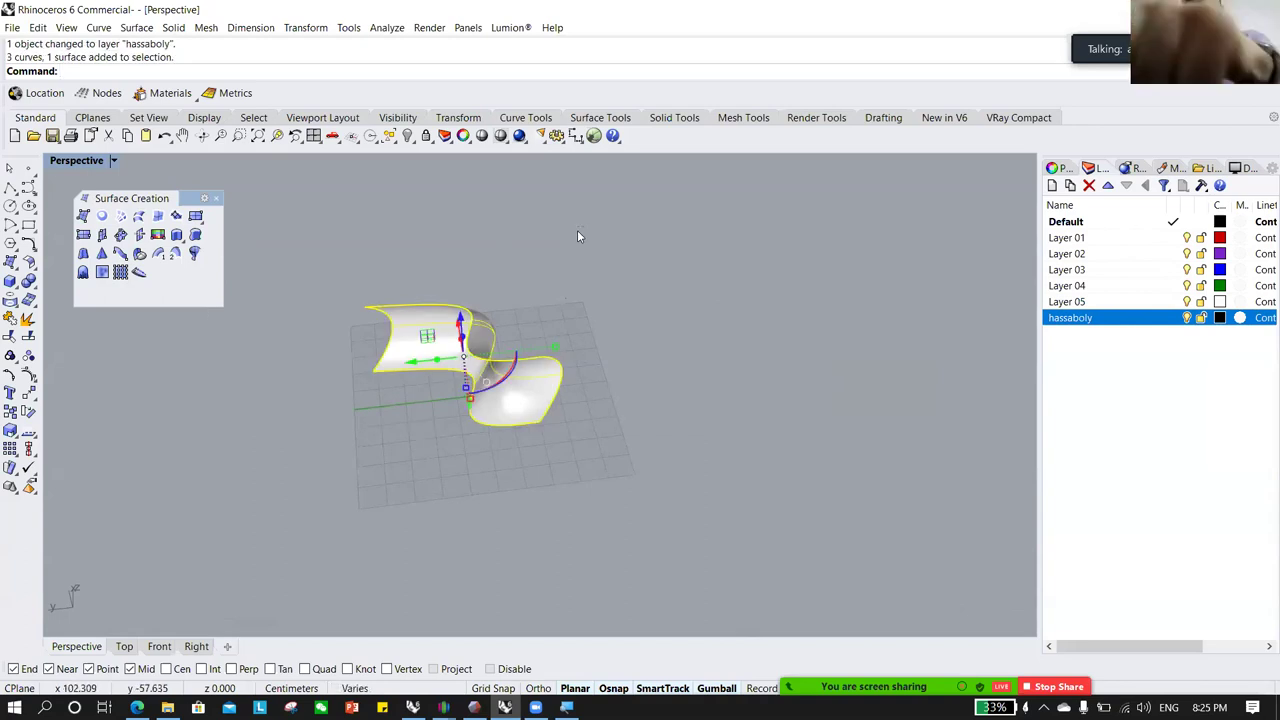
key(Delete)
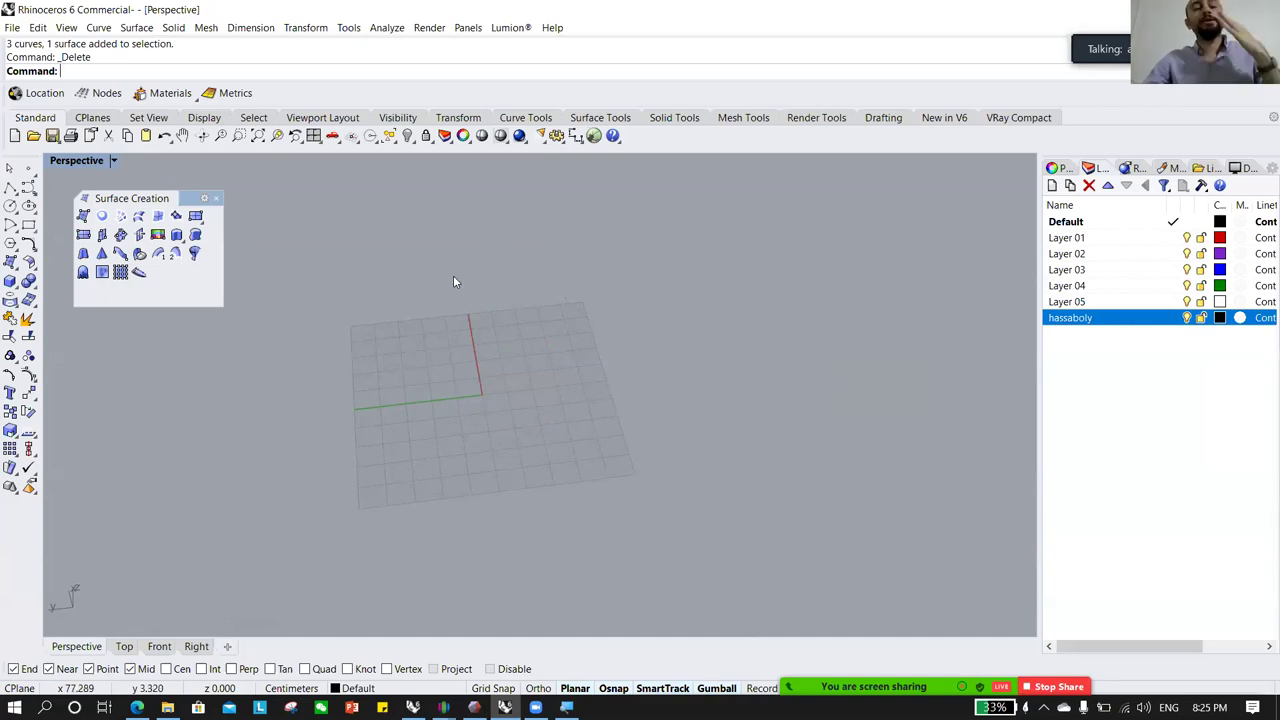
Collapse the Layers panel to widen the viewport.
scroll(449, 374, up, 8)
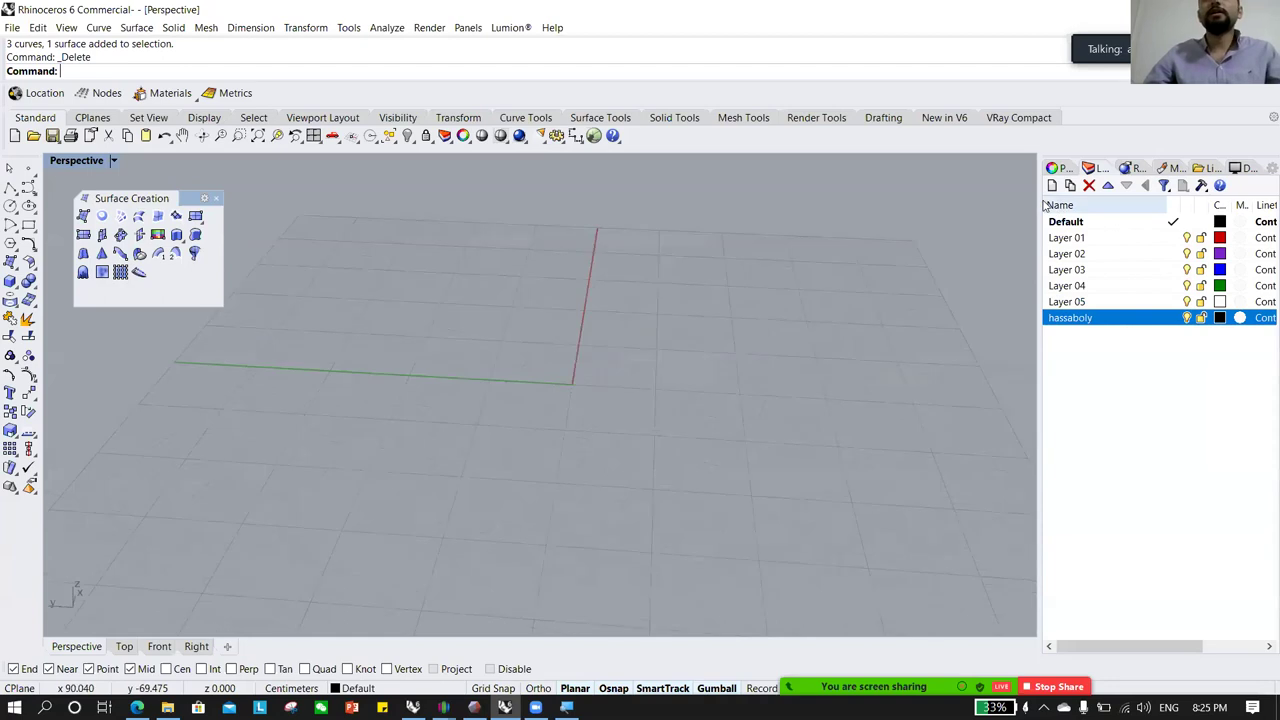
drag(1040, 205, 1242, 156)
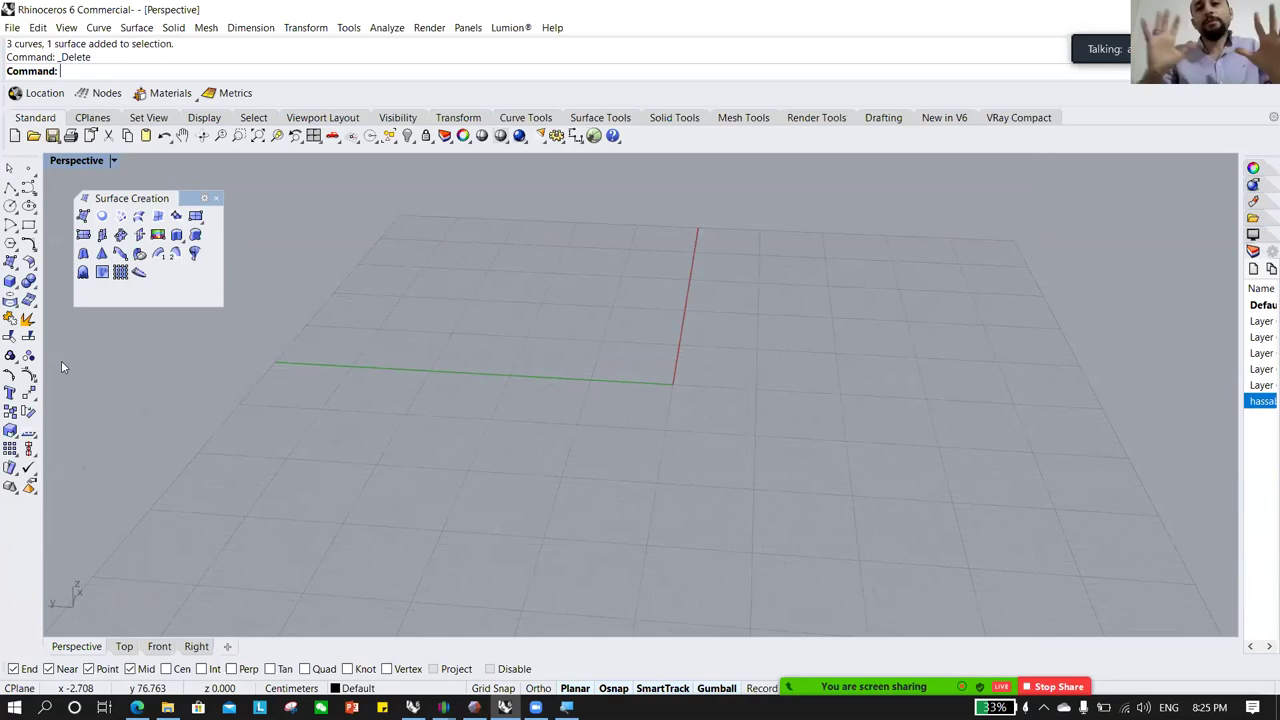
Draw a 20 x 20 x 20 cube box and move it toward the lower right.
click(536, 355)
text(20)
key(Return)
text(20)
key(Return)
key(Return)
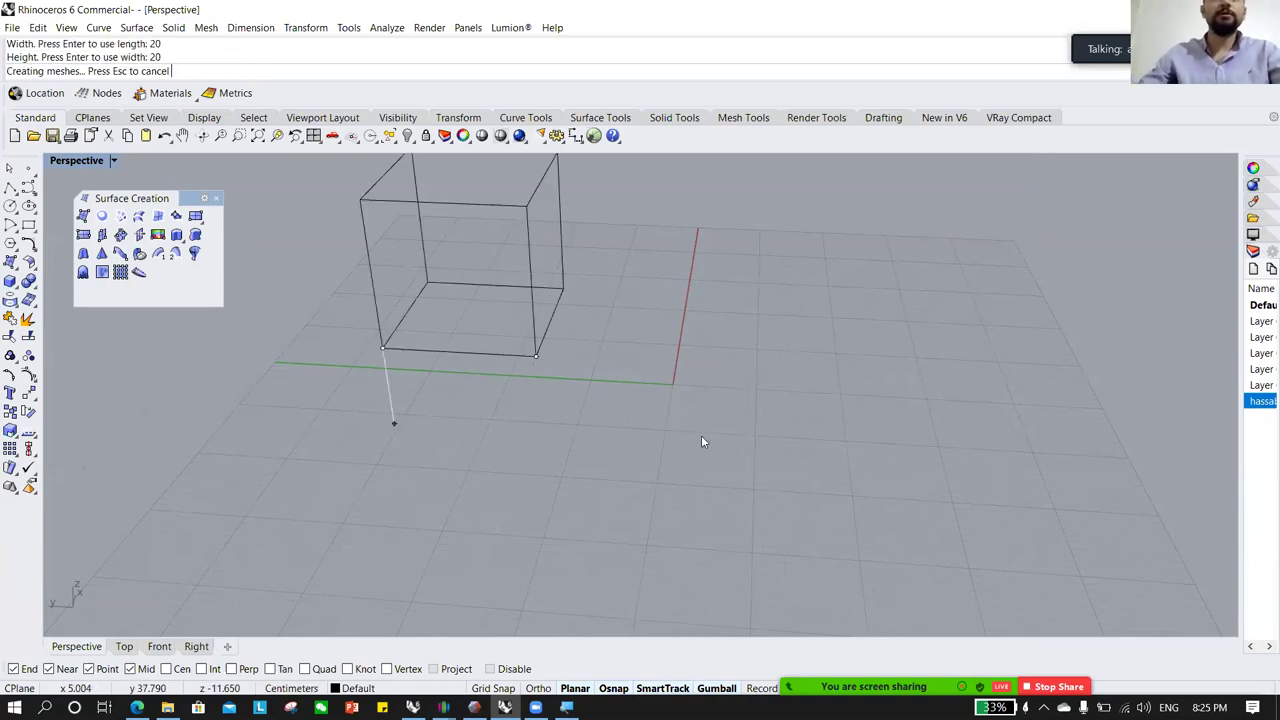
click(471, 317)
mouse_move(471, 315)
mouse_down()
mouse_move(694, 465)
mouse_move(674, 478)
mouse_up()
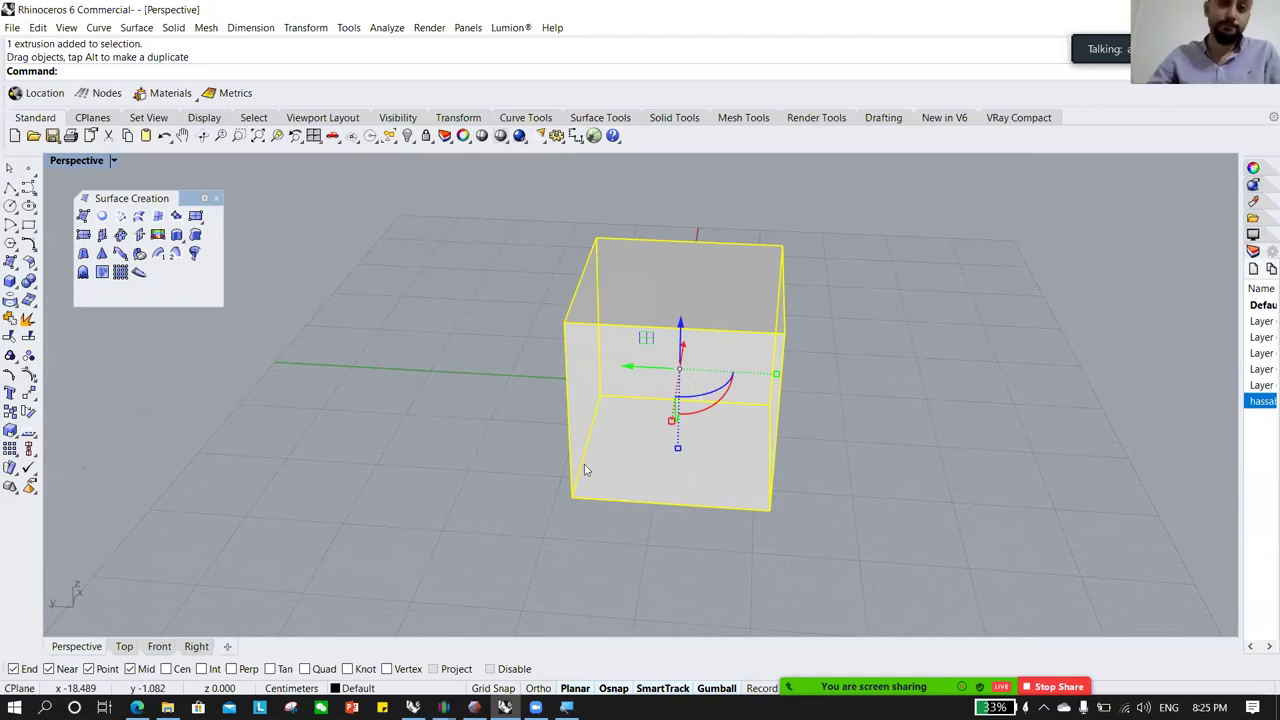
Duplicate the box's edges as curves and delete the solid box, leaving a cube frame.
click(98, 27)
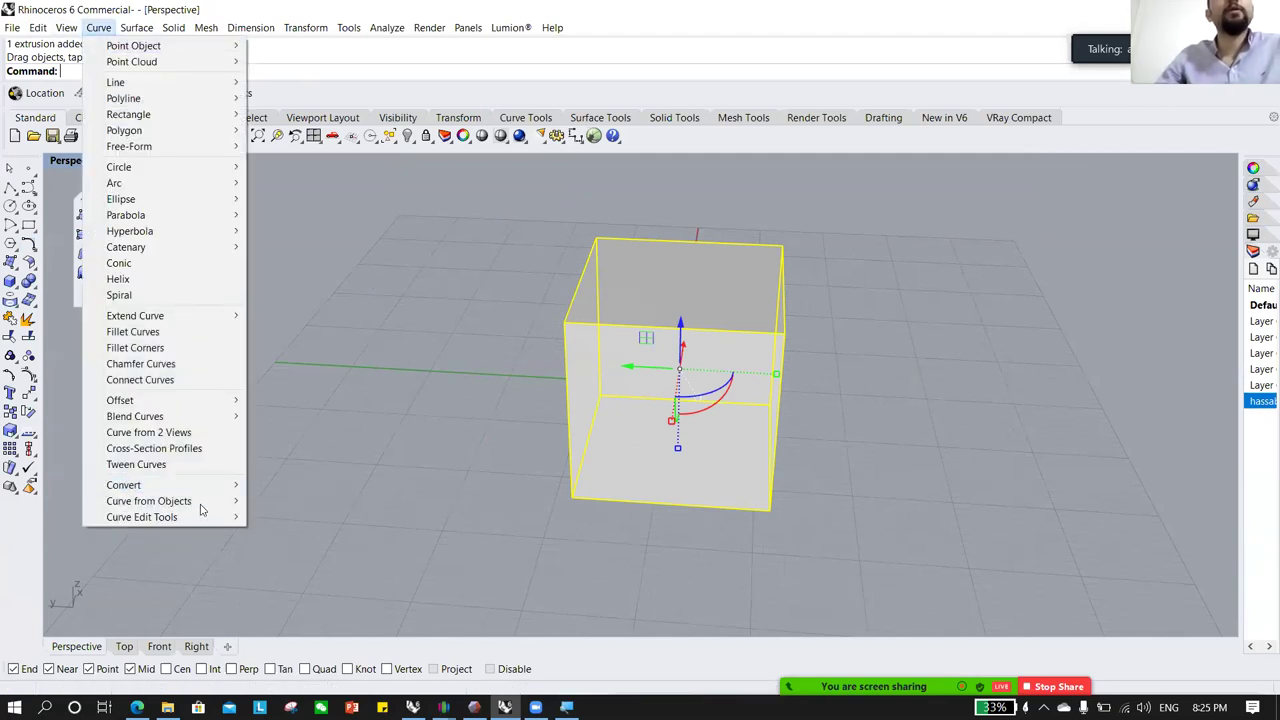
mouse_move(190, 501)
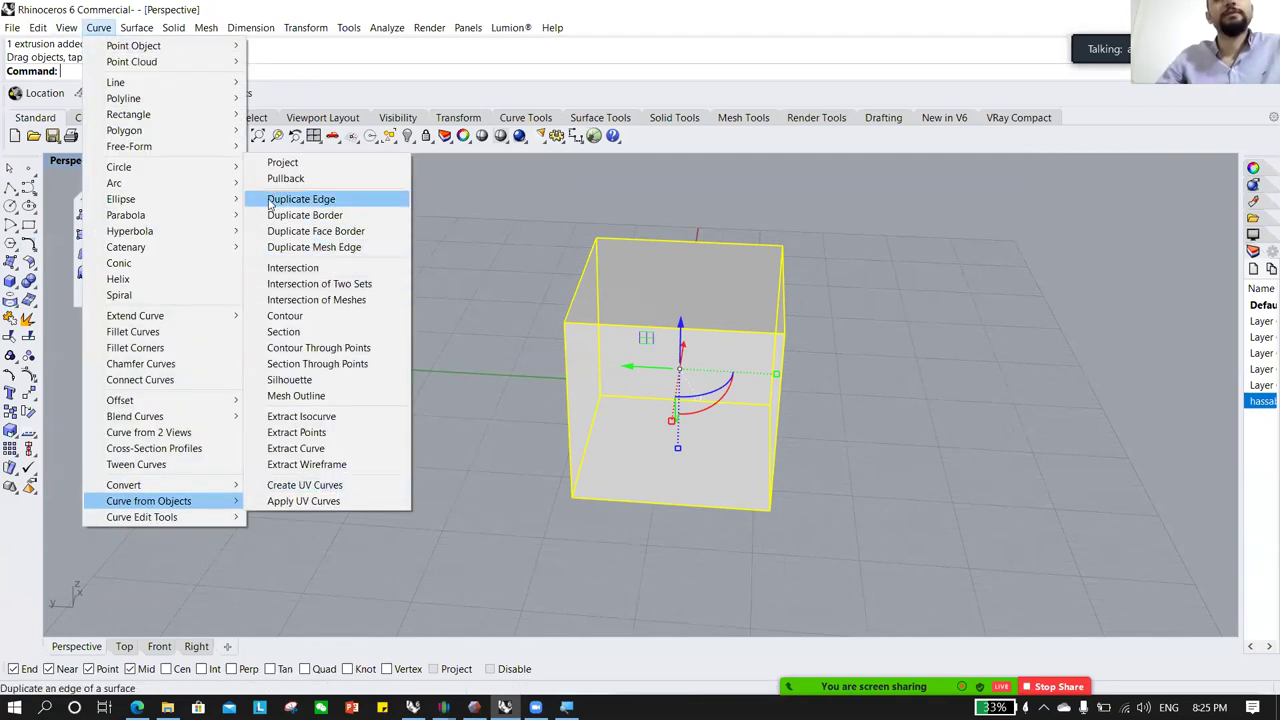
click(330, 199)
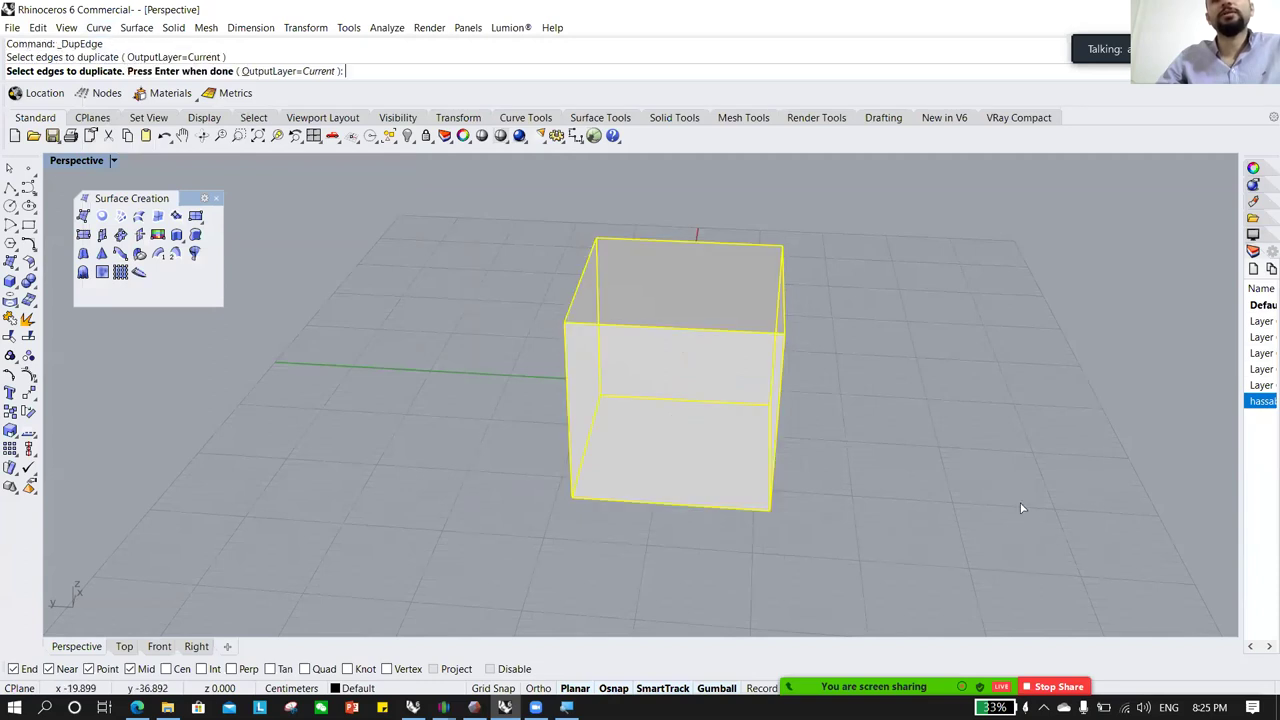
key(Return)
click(677, 451)
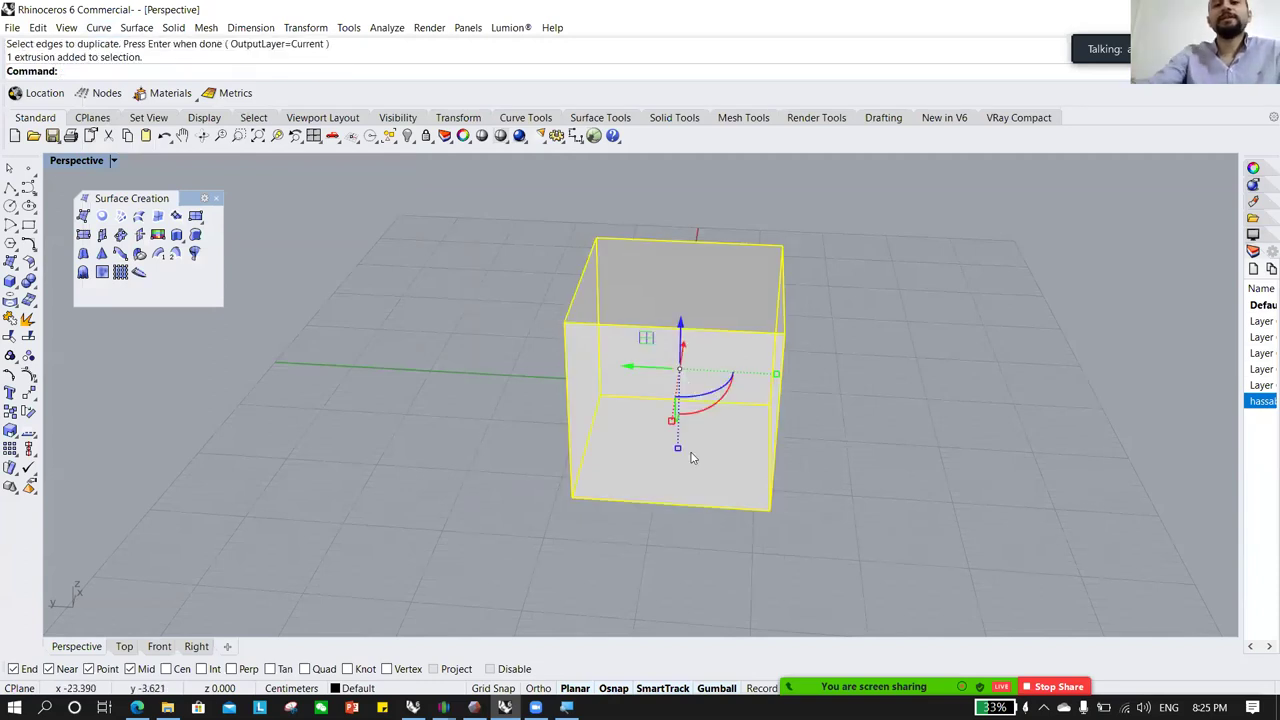
key(Delete)
right_drag(866, 446, 558, 422)
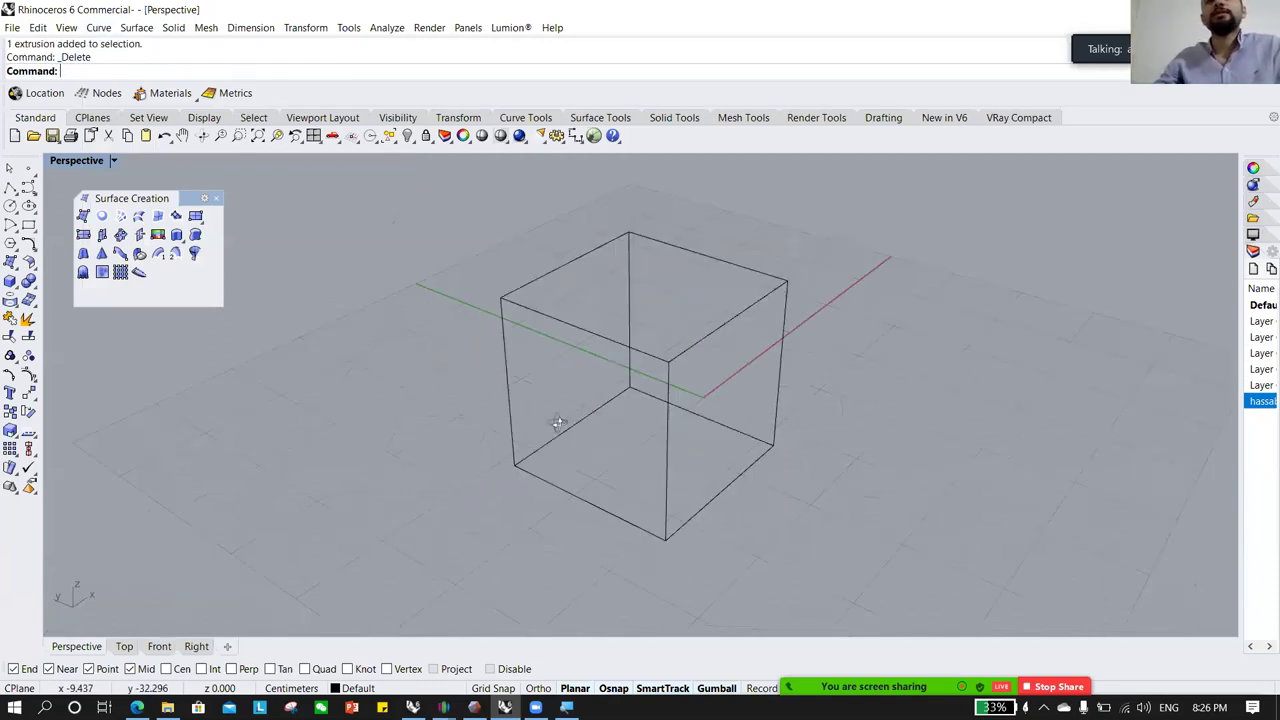
Window-select the cube's twelve edge curves and group them.
right_drag(551, 369, 455, 343)
right_drag(323, 240, 971, 529)
drag(971, 529, 288, 197)
text(g)
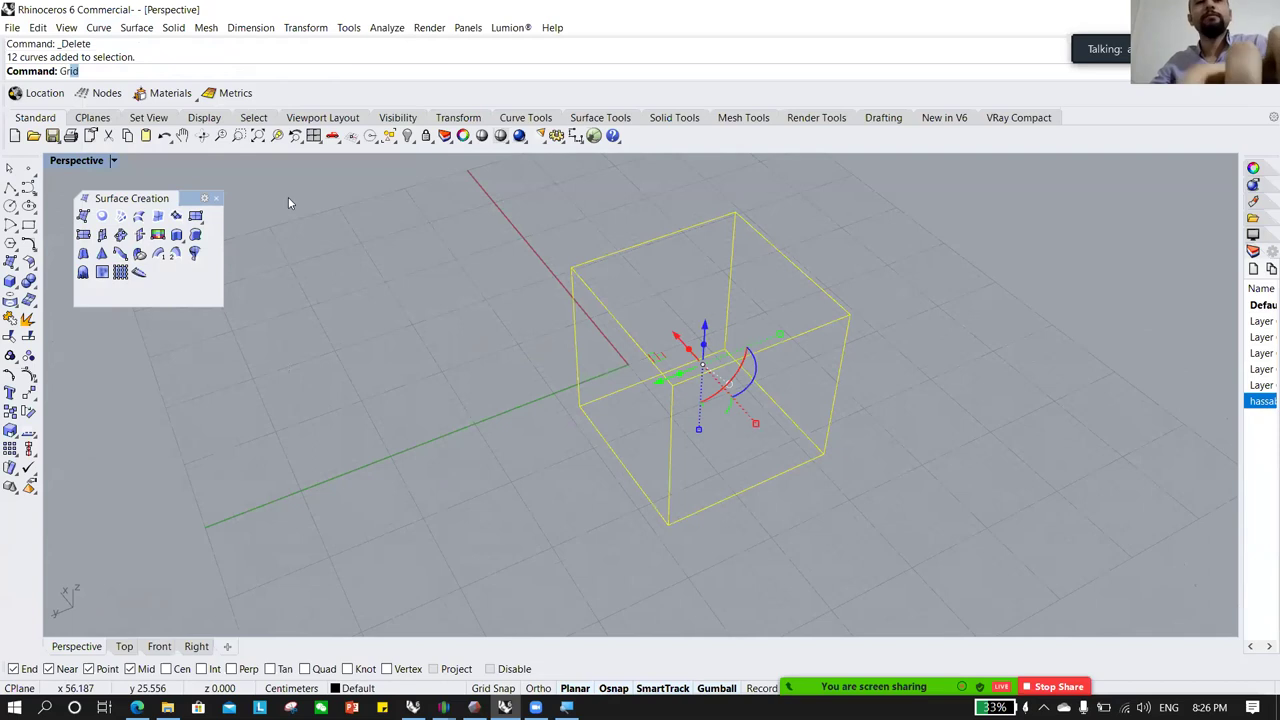
text(roup)
key(Return)
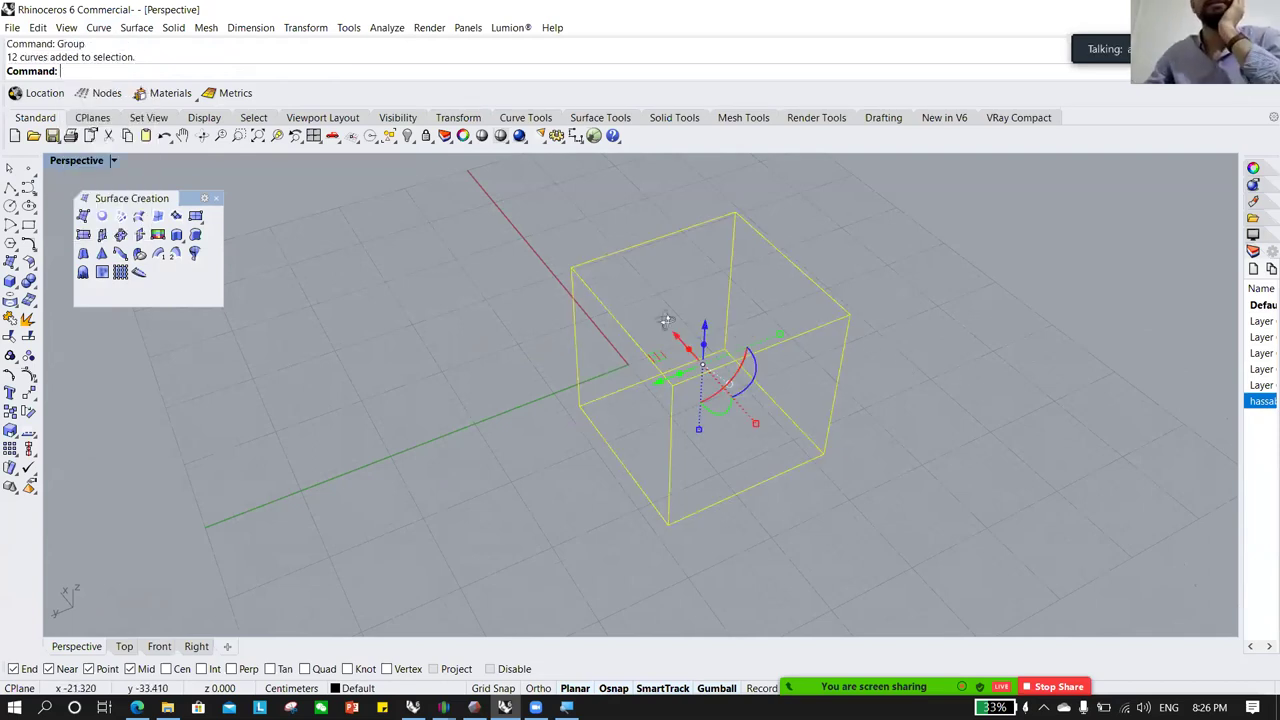
Draw a corner-to-corner rectangular plane inside the cube's floor.
right_drag(1043, 295, 1032, 413)
click(1032, 413)
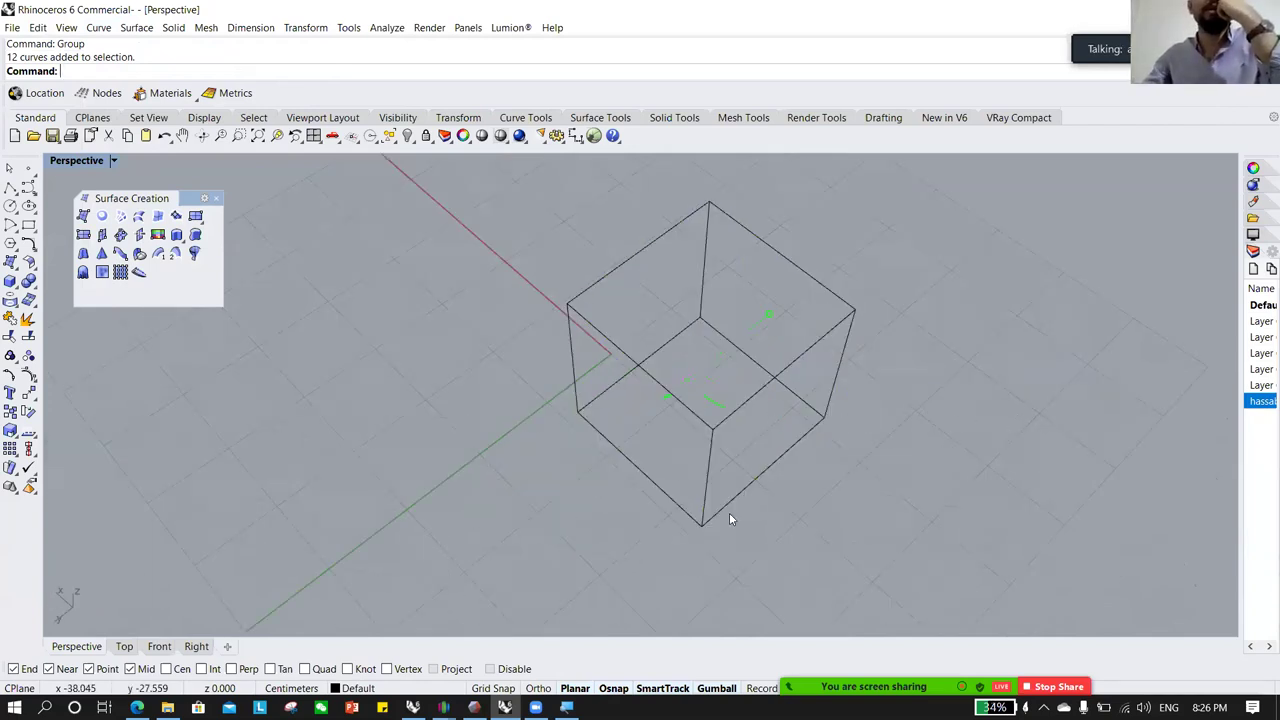
scroll(698, 499, up, 6)
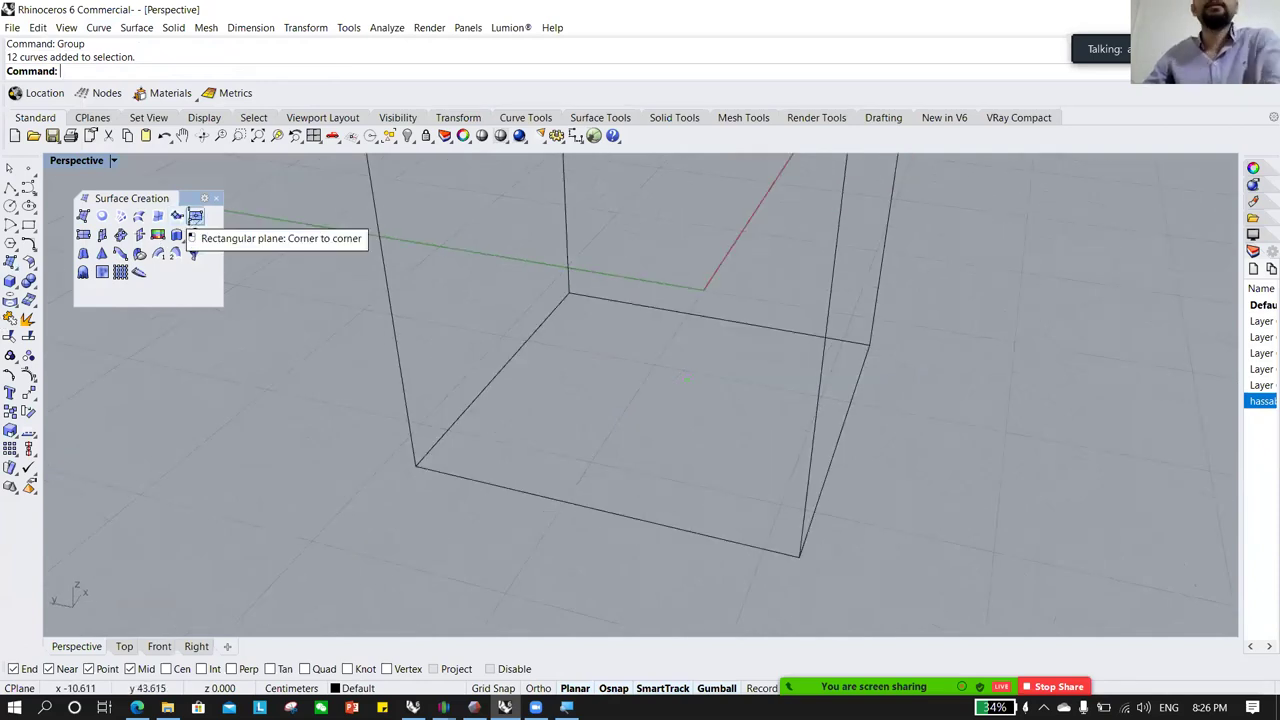
click(195, 216)
right_drag(474, 340, 623, 434)
right_drag(574, 323, 552, 298)
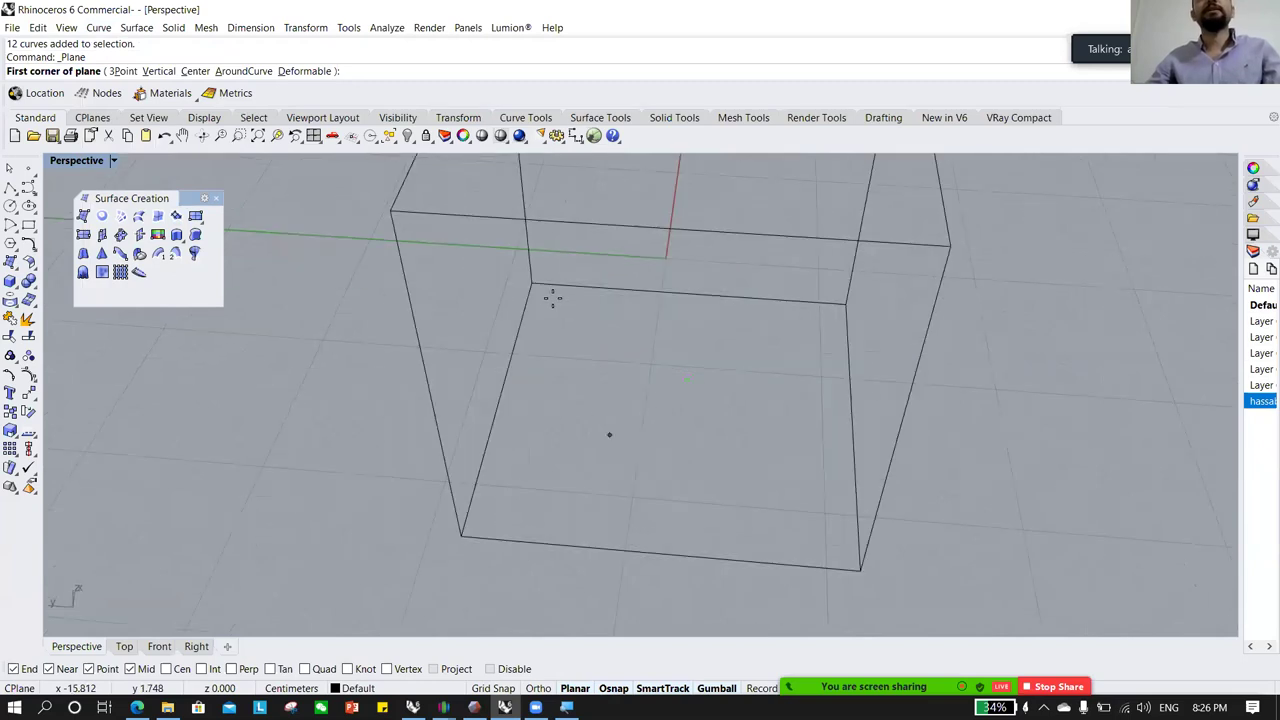
click(552, 306)
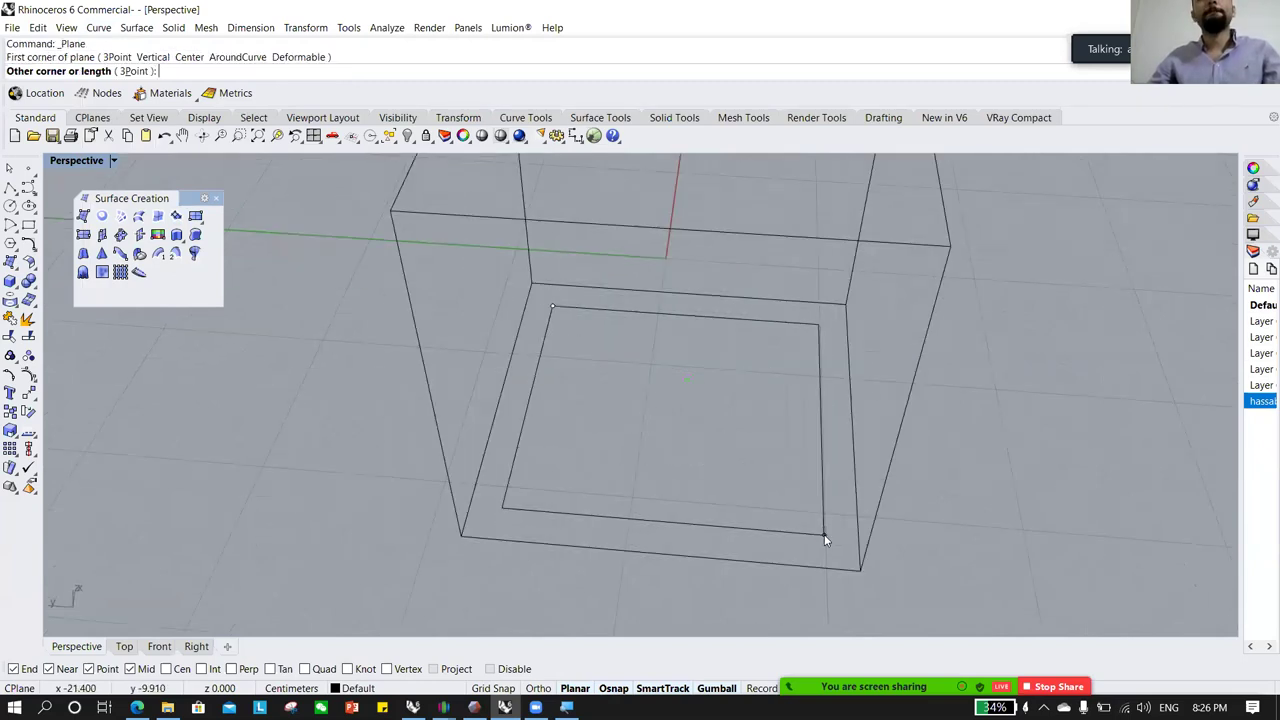
click(824, 540)
Undo that plane and redraw it from two corners just inside the cube floor.
right_drag(720, 486, 675, 487)
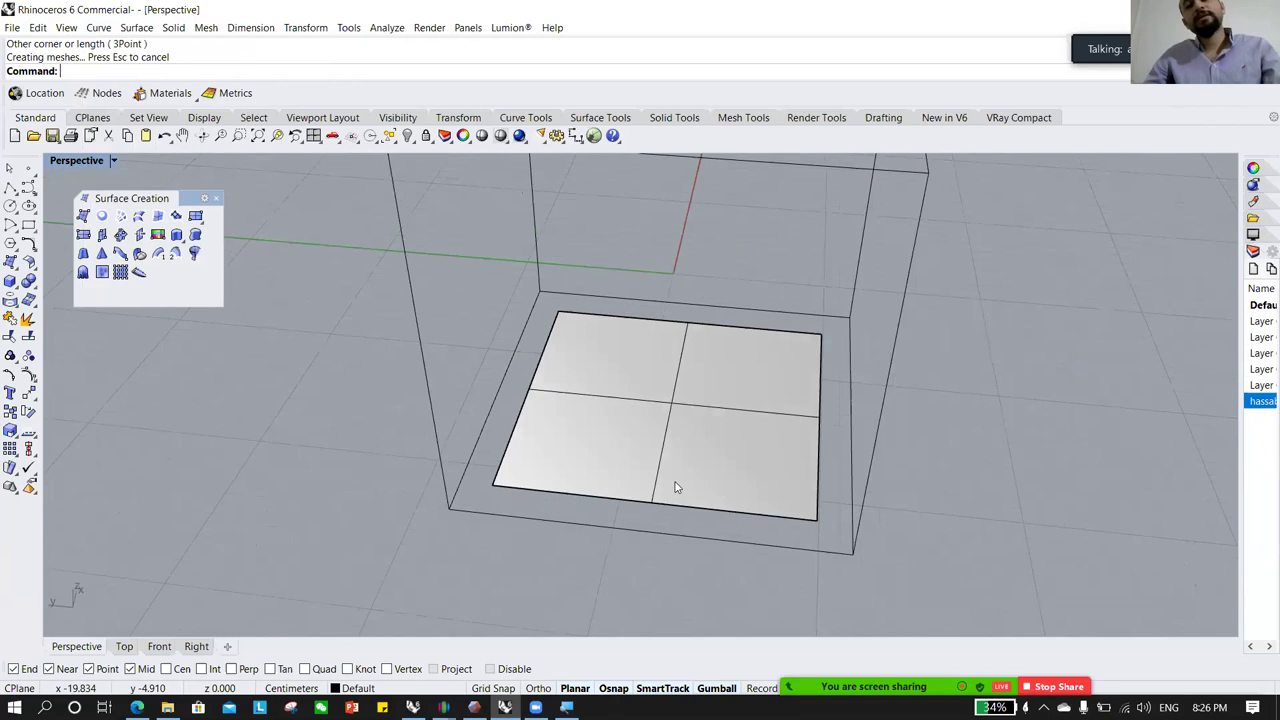
key(ctrl+z)
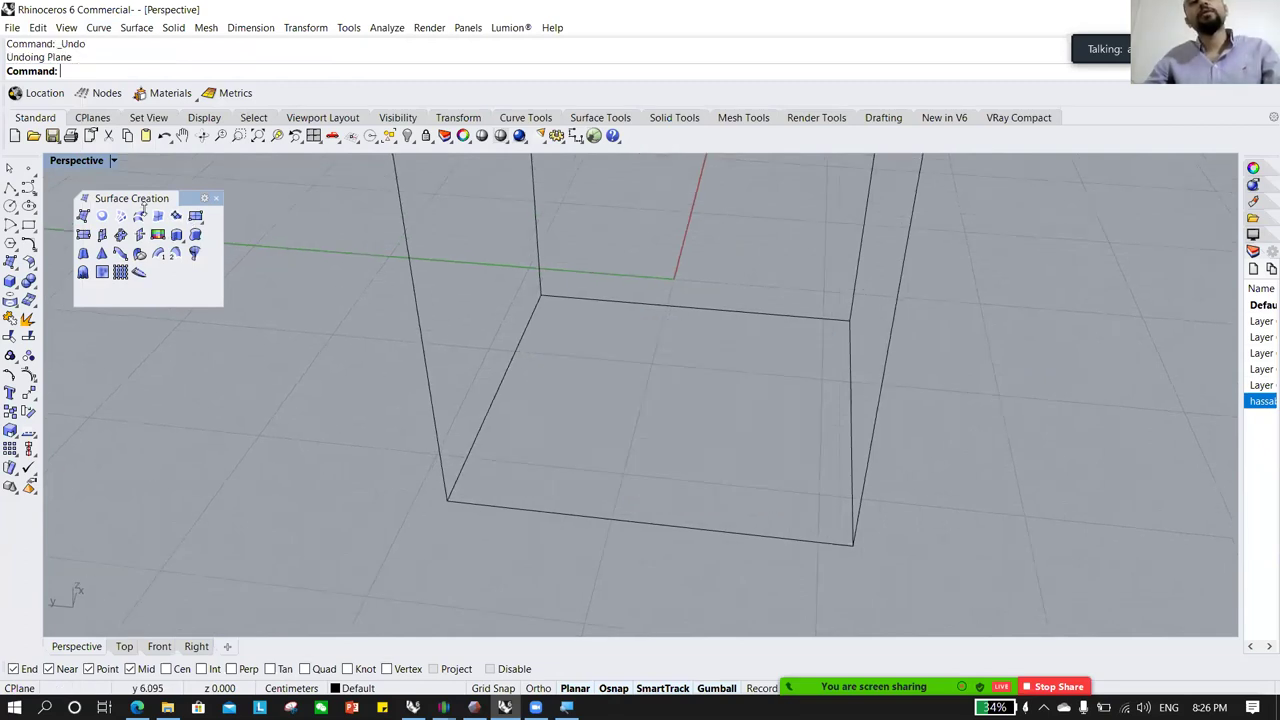
click(141, 213)
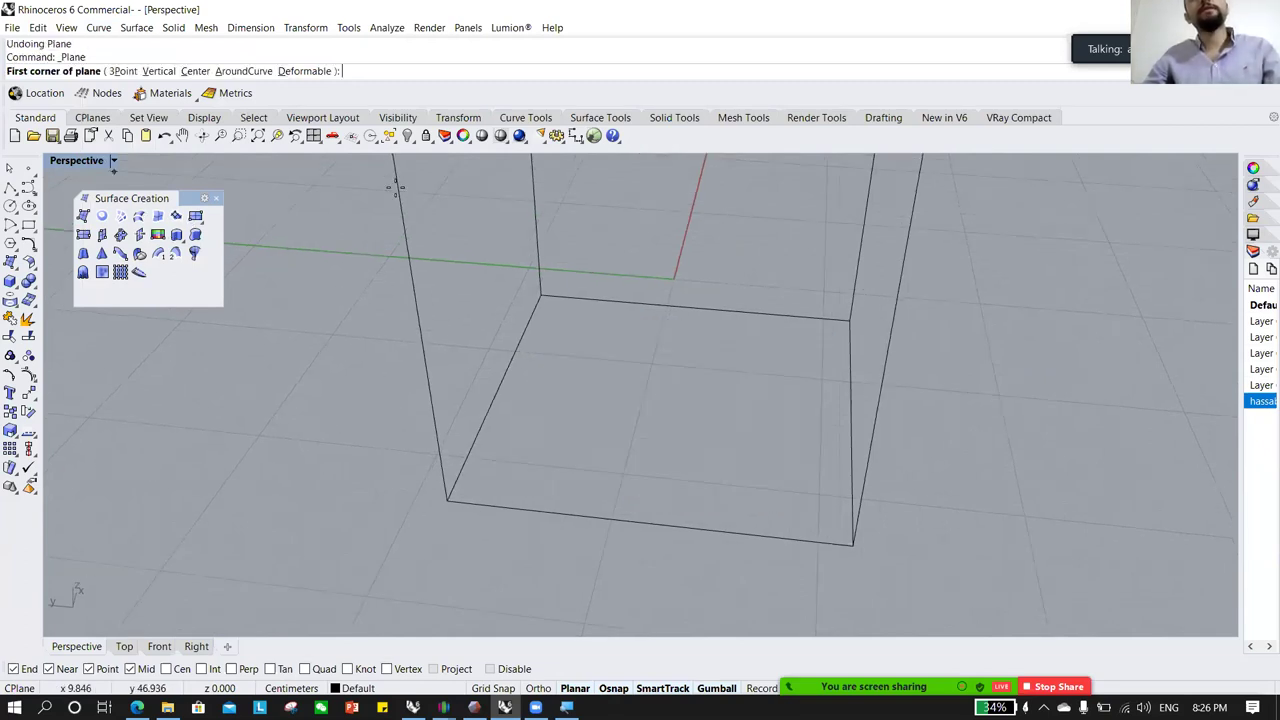
click(552, 308)
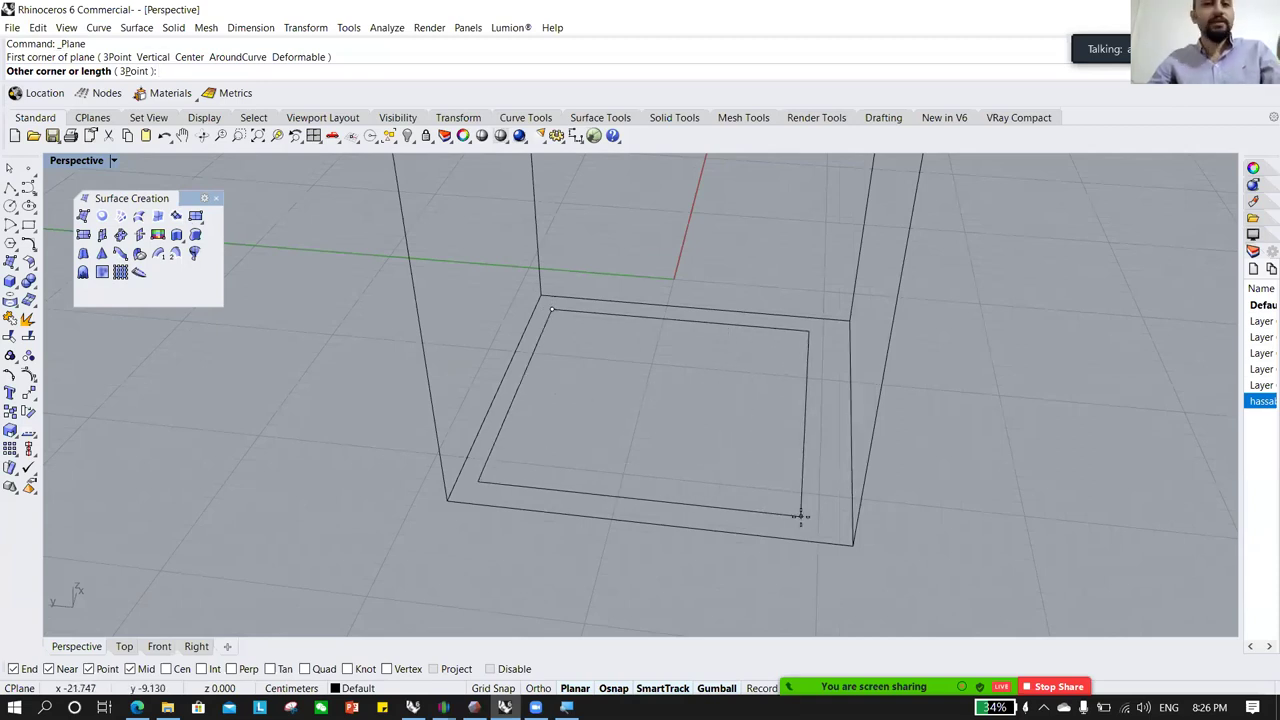
click(817, 518)
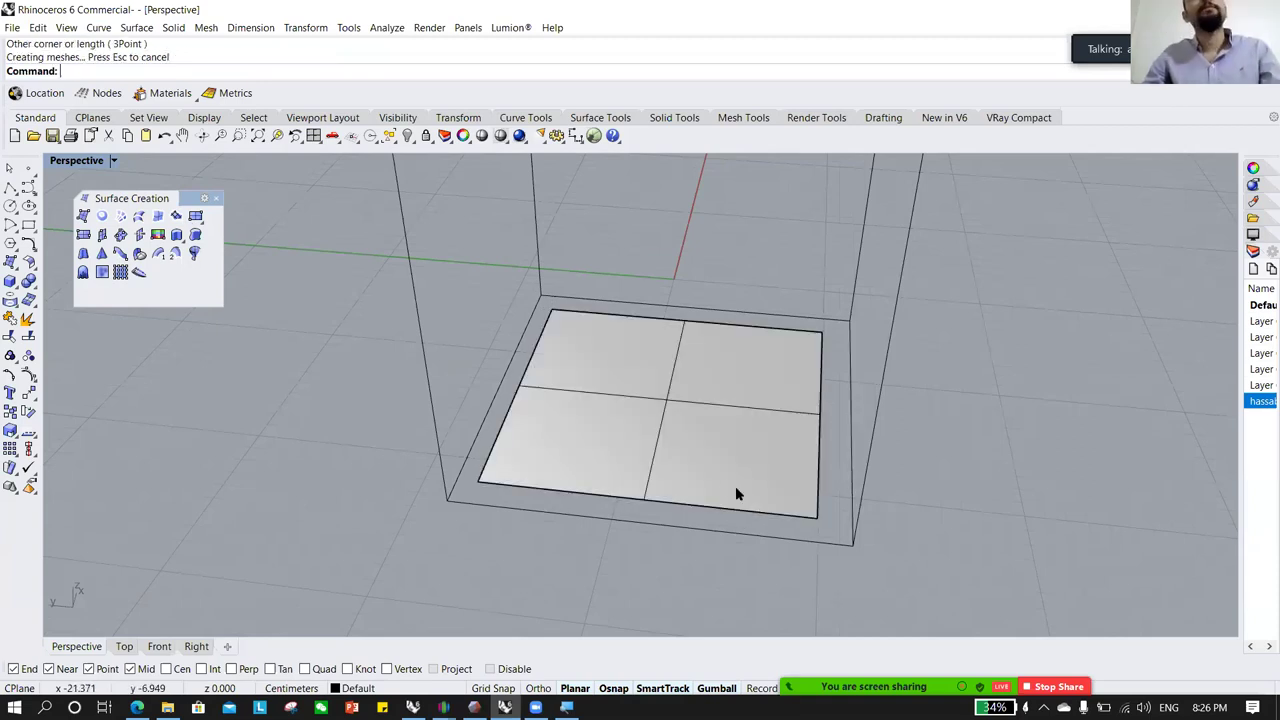
click(663, 491)
right_drag(663, 491, 594, 474)
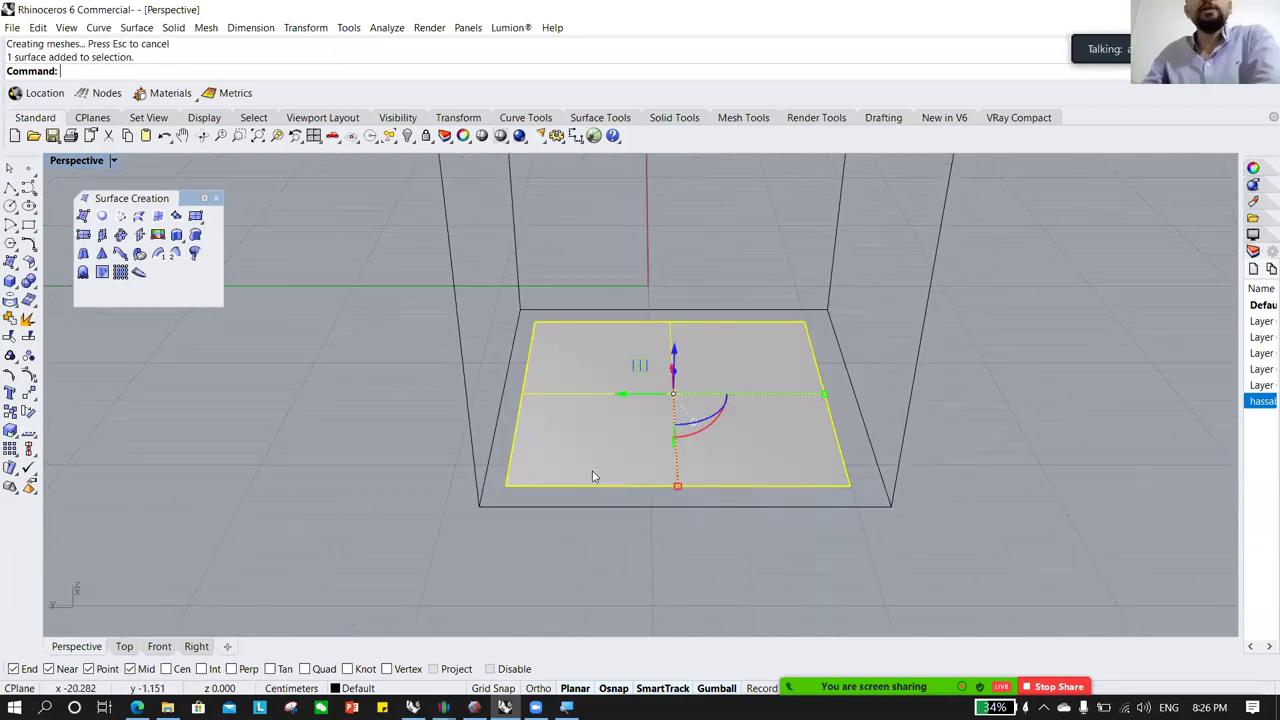
right_drag(430, 479, 630, 440)
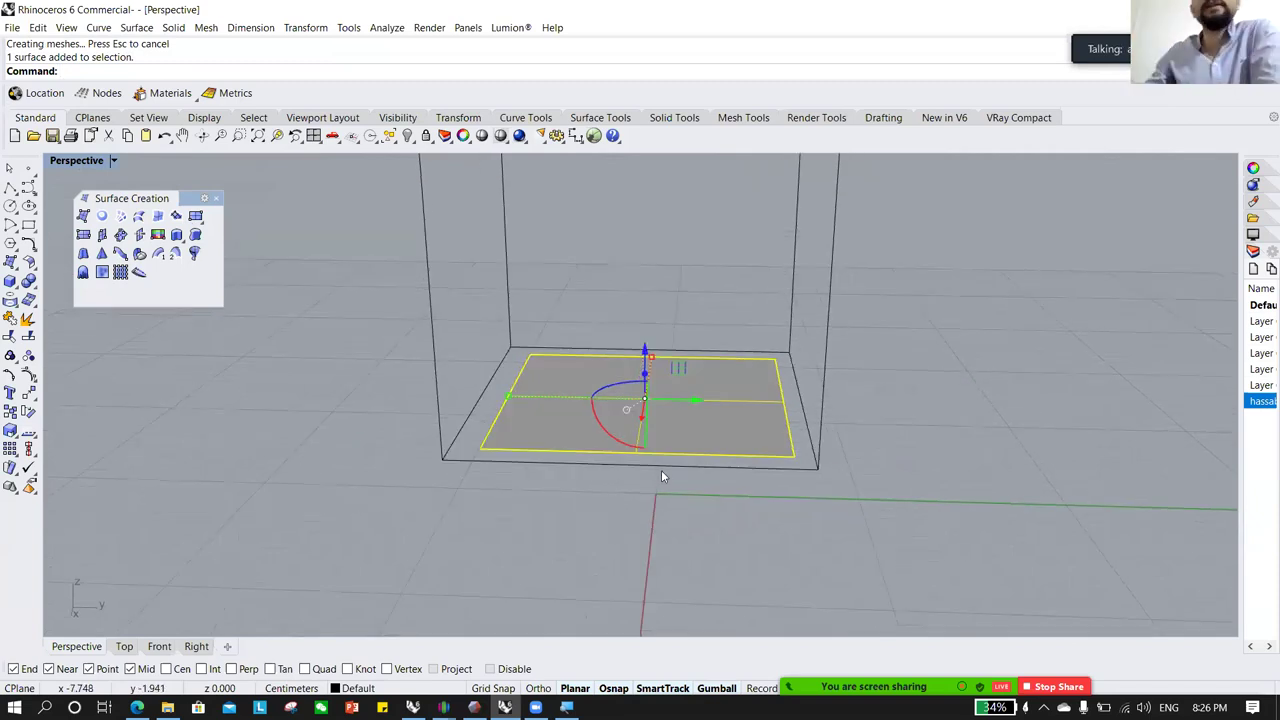
key(F10)
drag(690, 533, 937, 408)
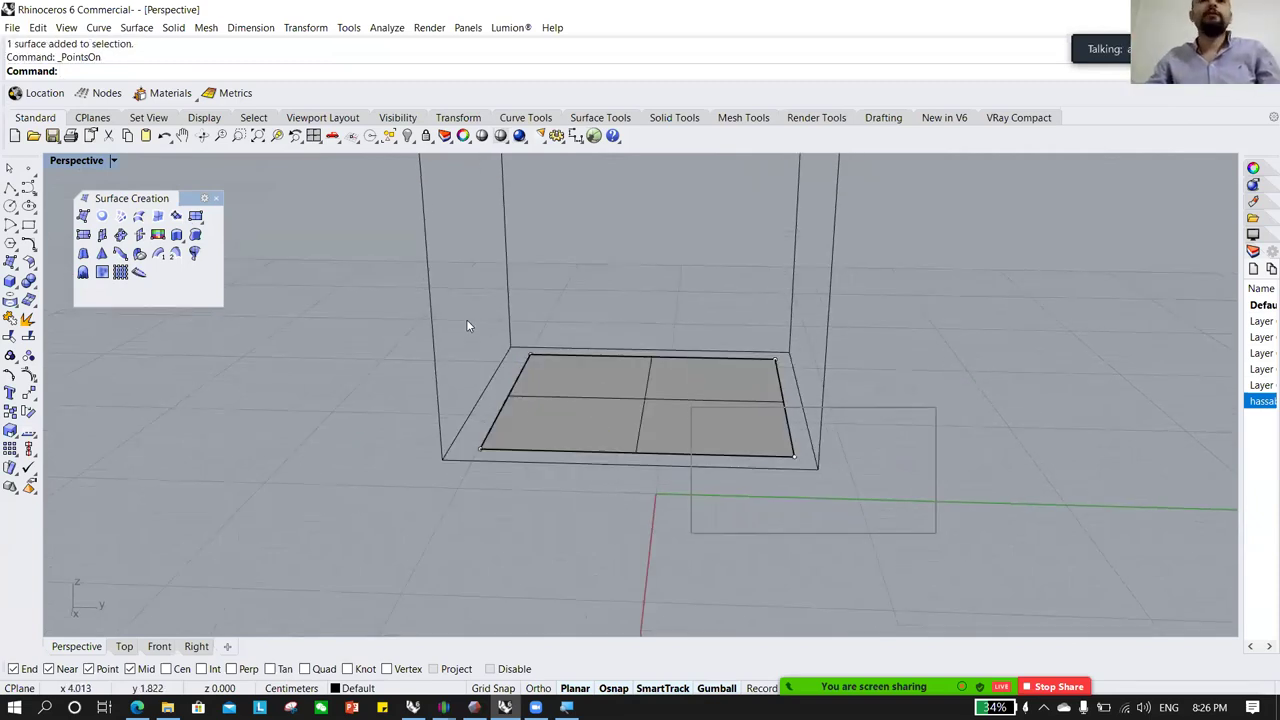
click(633, 386)
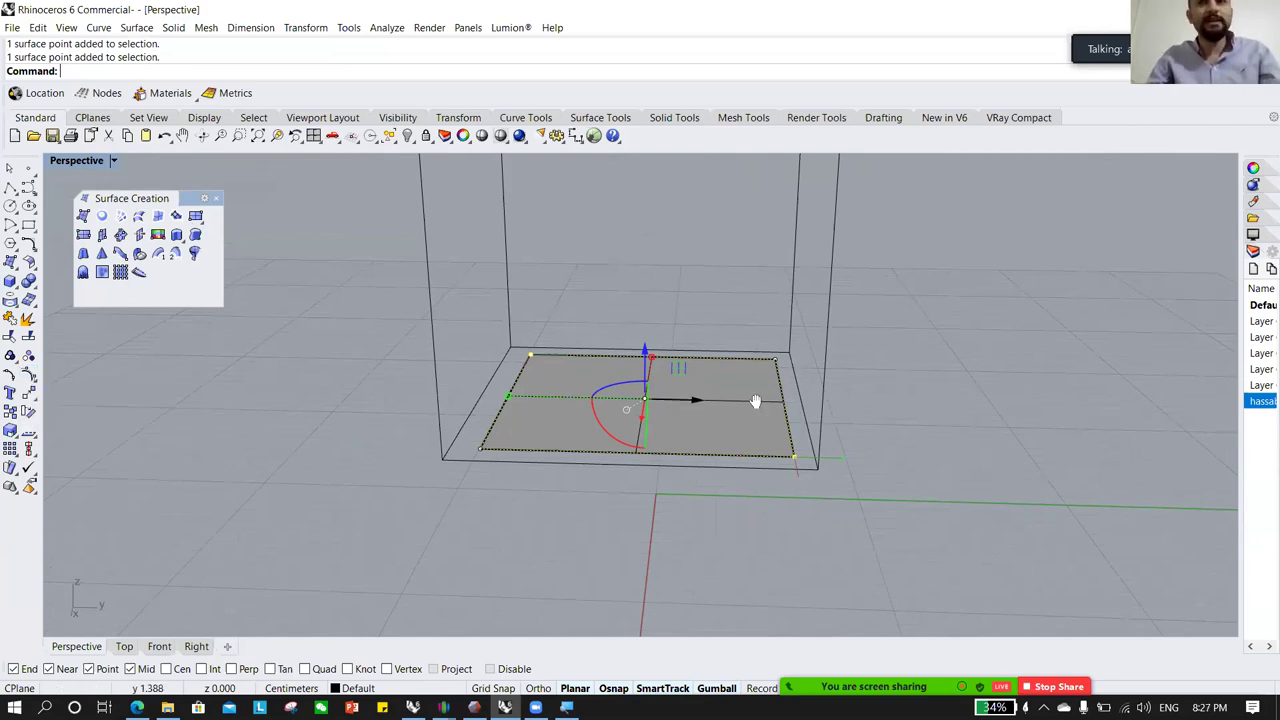
right_drag(755, 401, 714, 420)
right_drag(617, 291, 638, 354)
drag(638, 354, 865, 331)
right_drag(955, 331, 757, 523)
right_drag(814, 424, 693, 465)
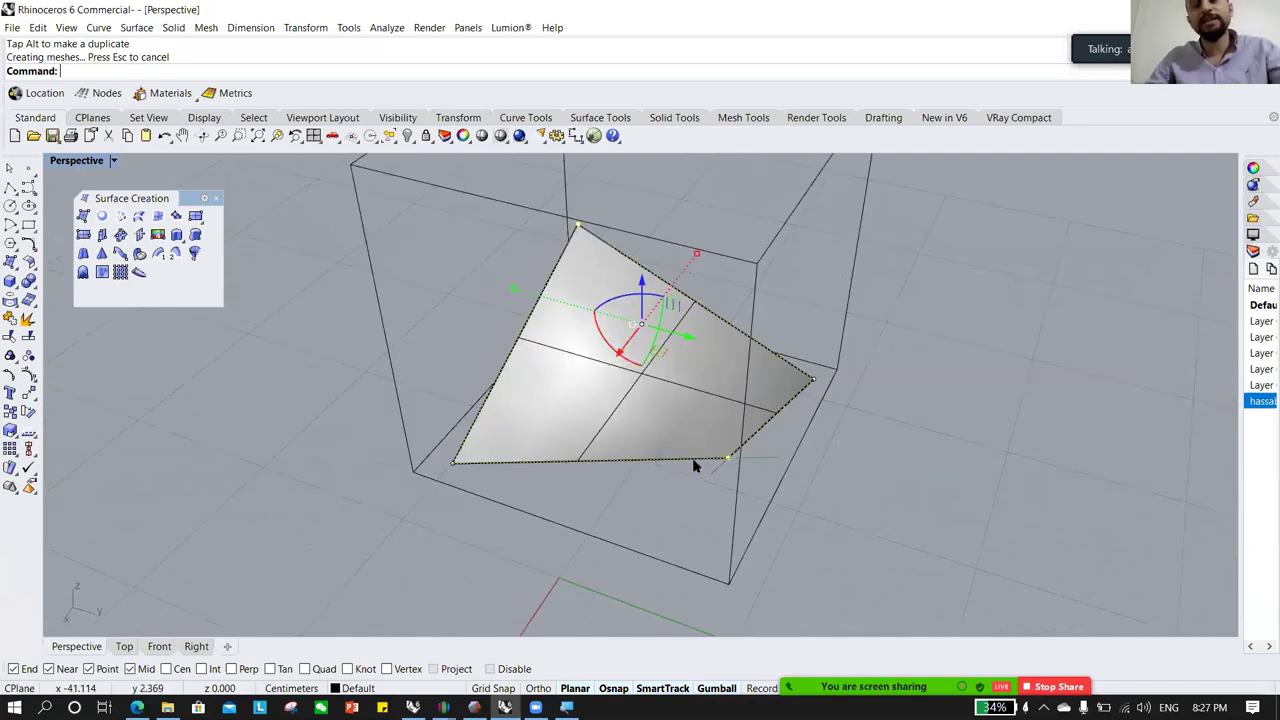
key(ctrl+z)
key(ctrl+z)
click(697, 467)
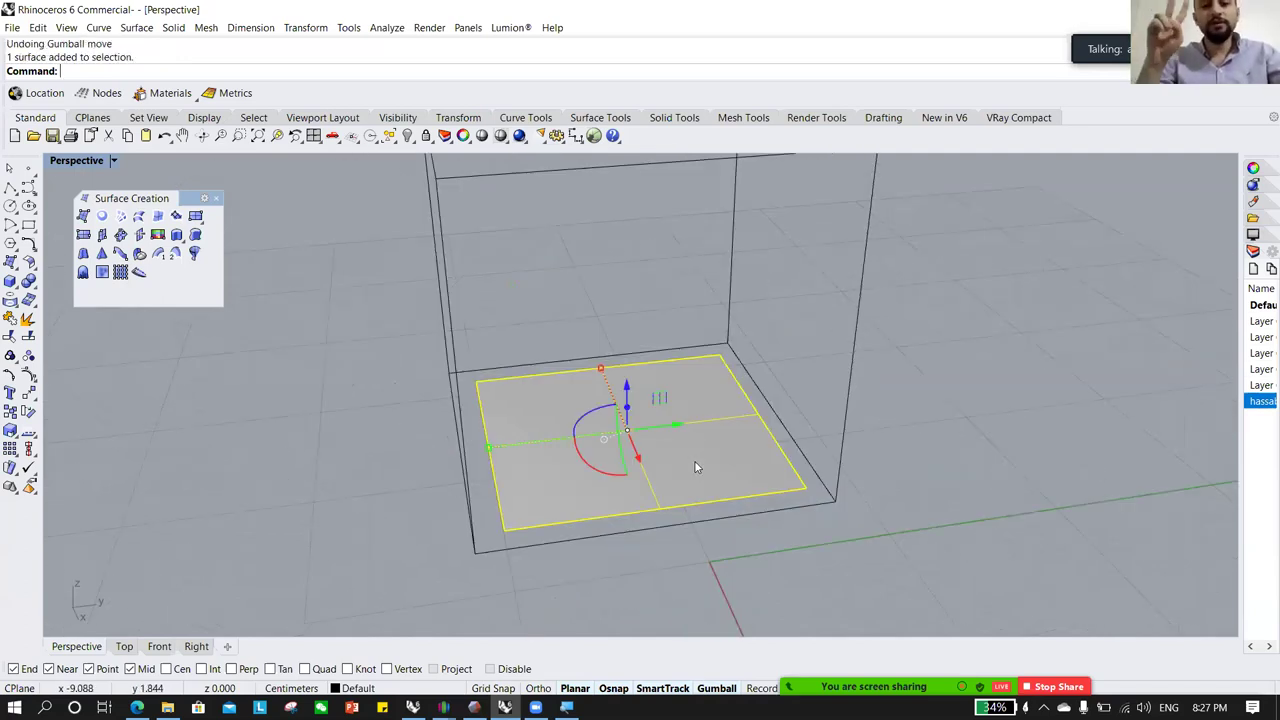
text(Rebuild)
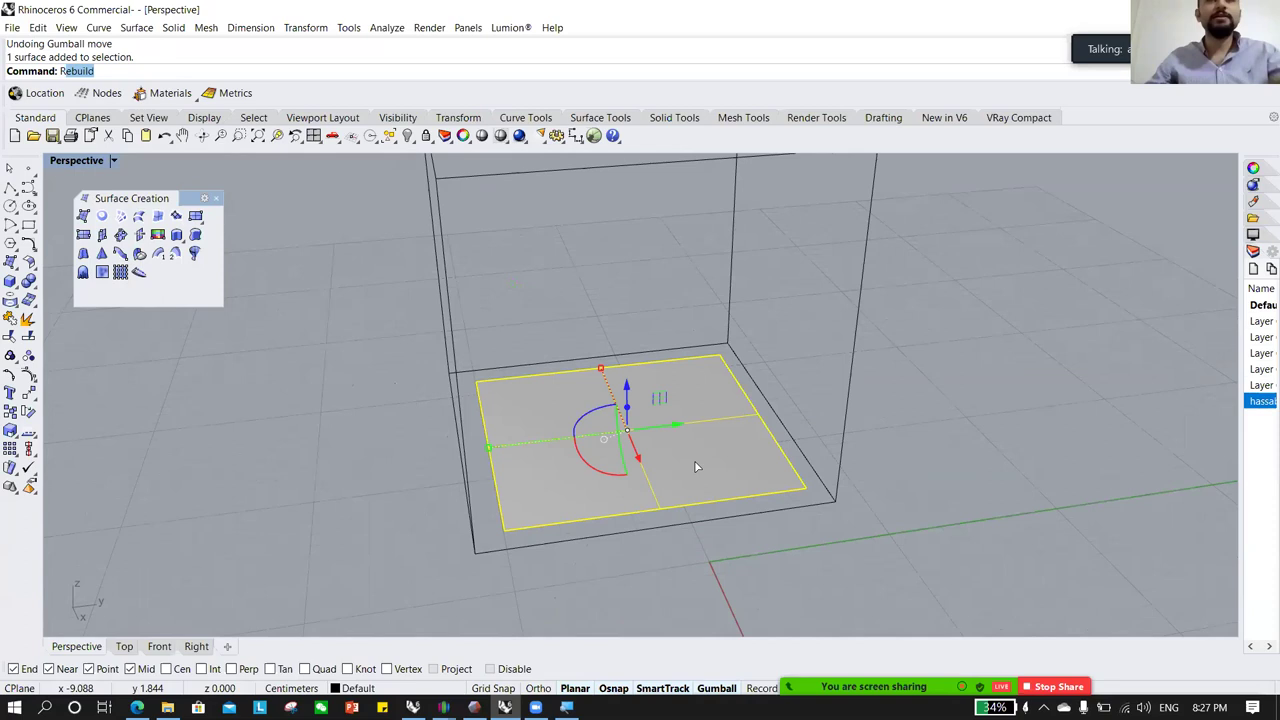
Rebuild the plane from 20 to 7 by 7 points at degree 3, then display its control points.
key(Return)
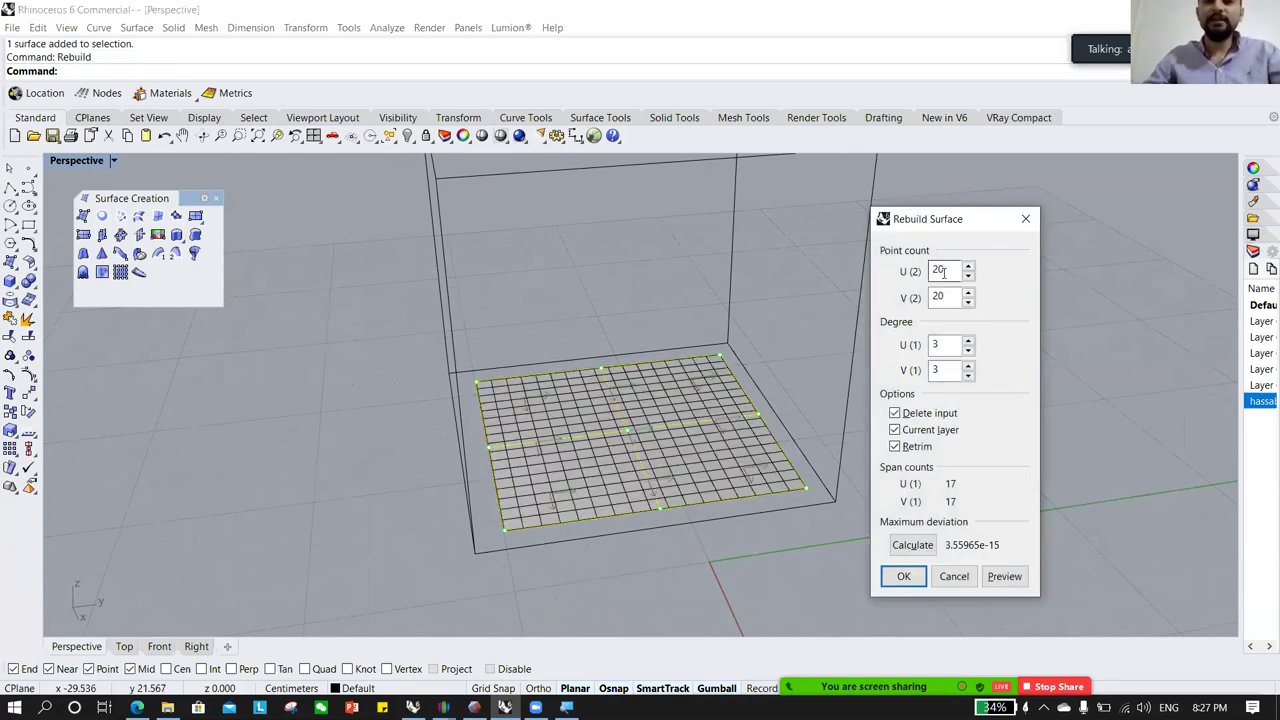
click(943, 272)
key(BackSpace)
key(BackSpace)
text(7)
key(Tab)
text(7)
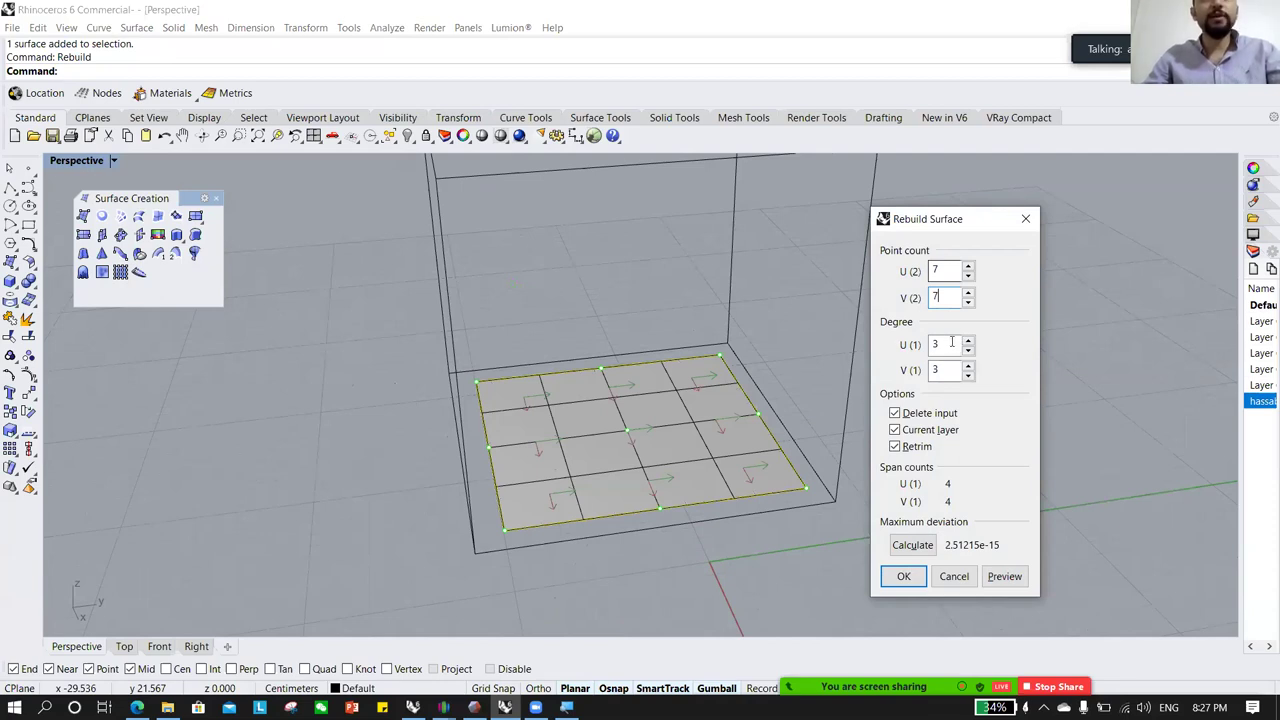
click(905, 577)
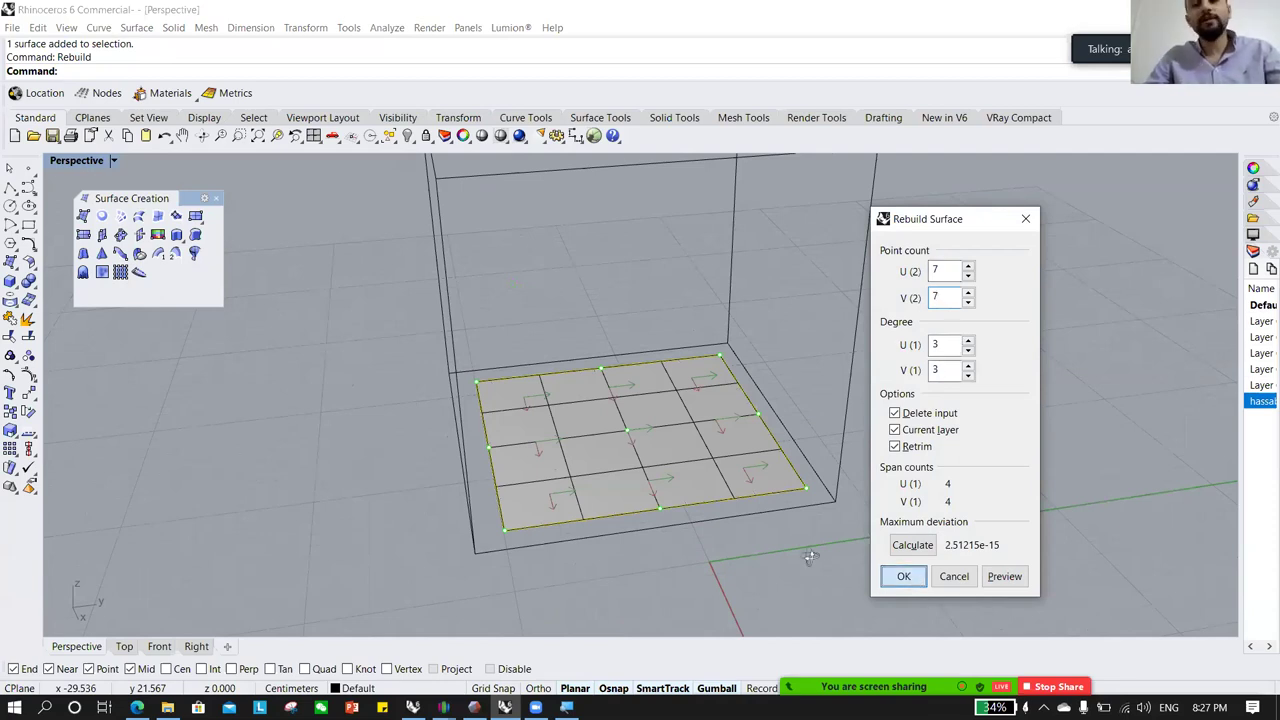
key(F10)
right_drag(745, 492, 809, 431)
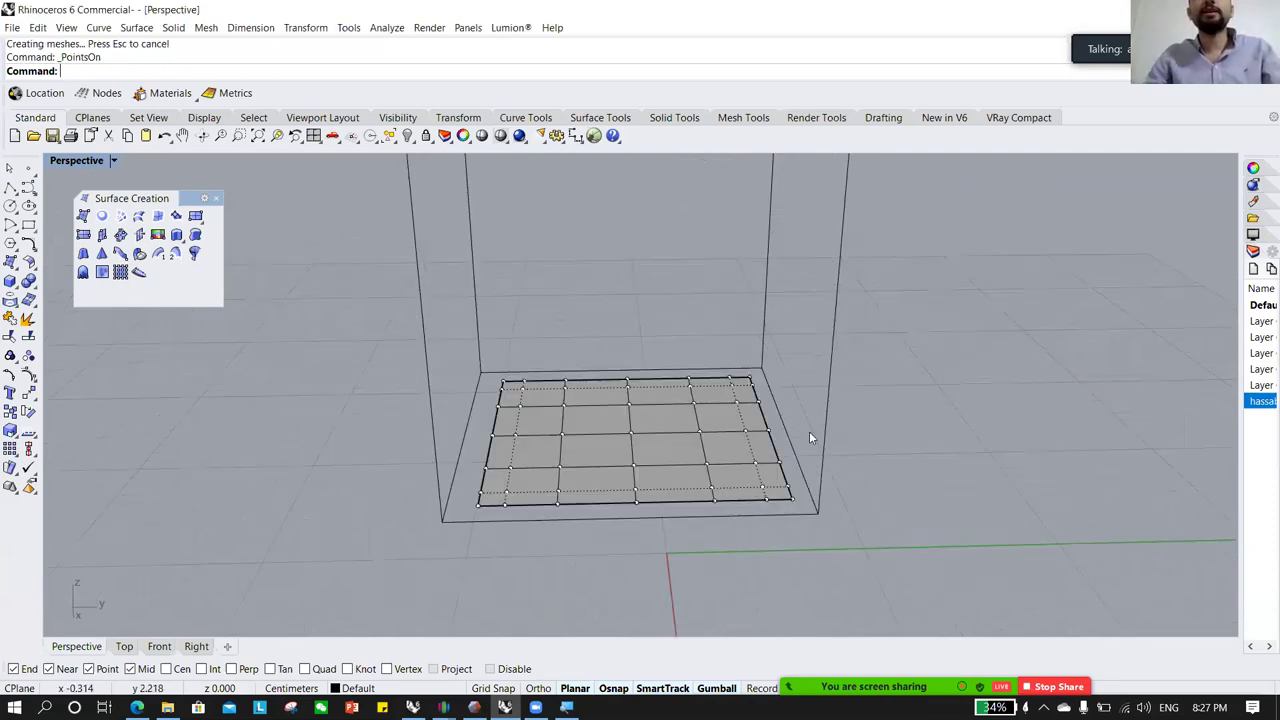
Lift the control points near one corner with the gumball into two bumps.
drag(402, 311, 645, 402)
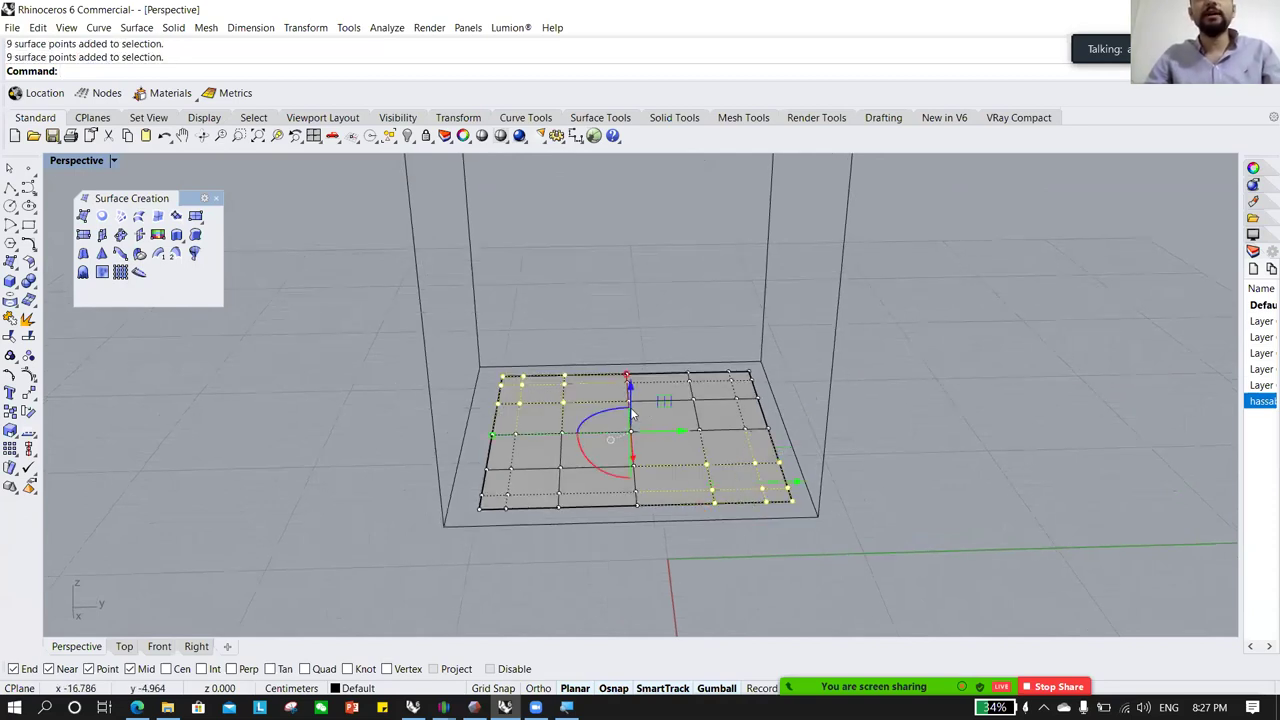
right_drag(645, 402, 705, 445)
drag(710, 445, 710, 336)
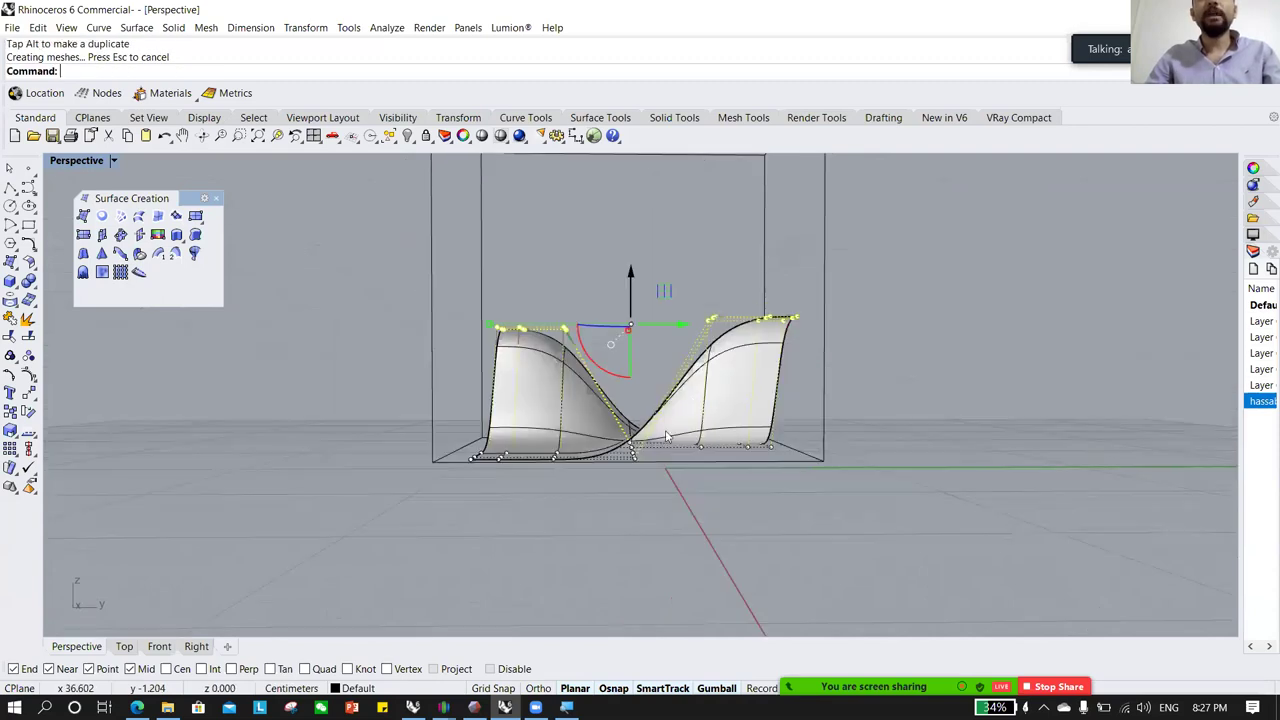
right_drag(700, 400, 620, 470)
Select points along the bottom edge and corner, raising the middle points into another bump.
drag(527, 580, 662, 485)
right_drag(662, 503, 745, 430)
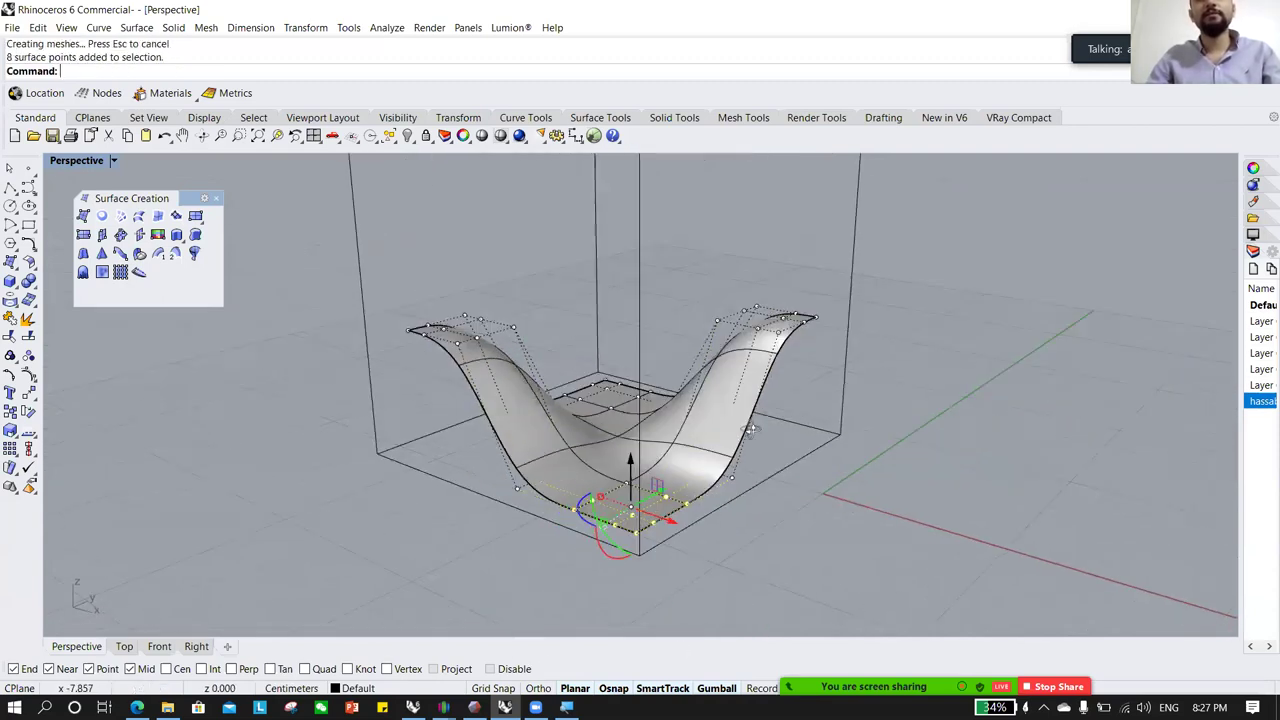
key(Escape)
right_drag(660, 415, 568, 508)
right_drag(577, 560, 560, 603)
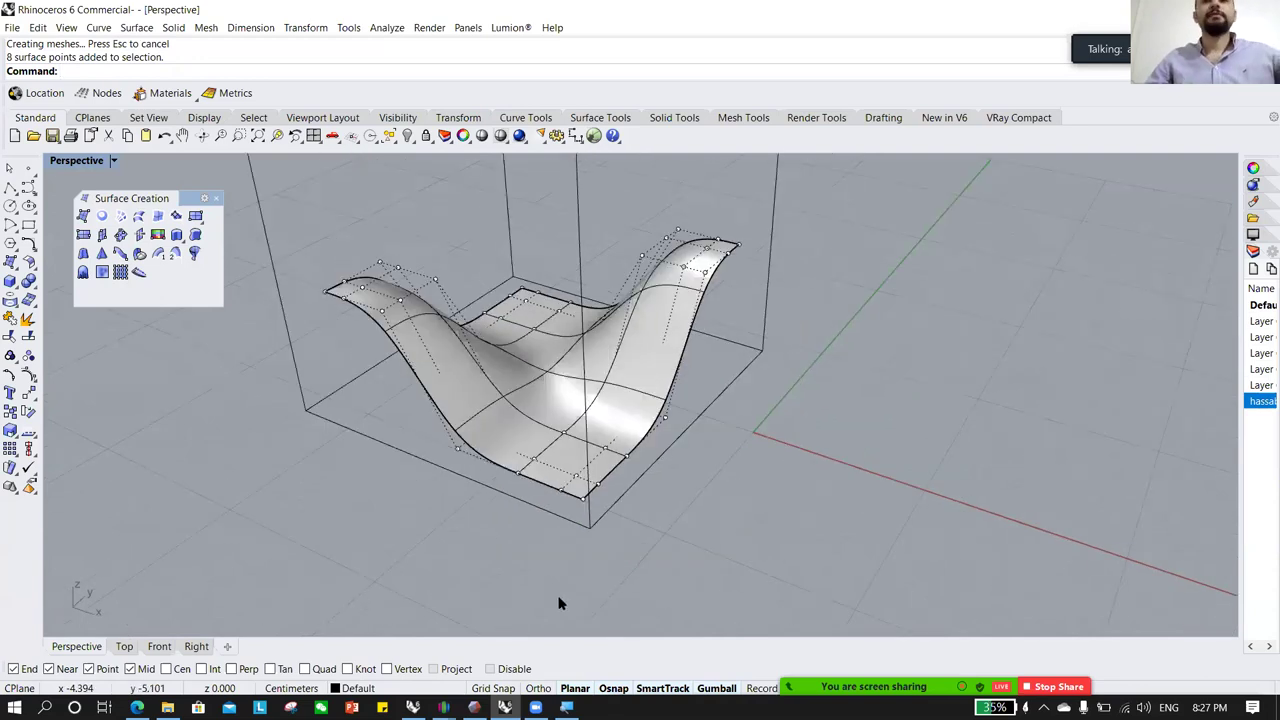
drag(560, 435, 640, 510)
right_drag(582, 345, 678, 428)
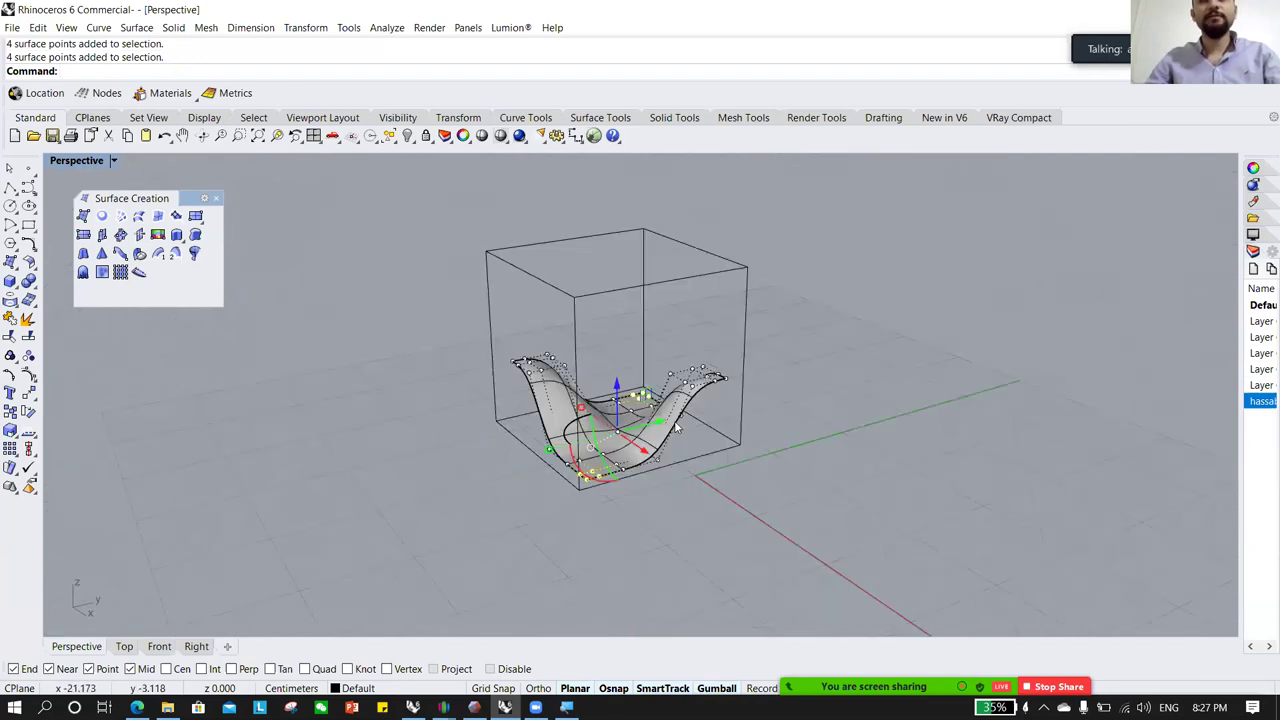
scroll(676, 428, up, 3)
drag(700, 430, 752, 398)
Hide the control points and select the finished wavy surface.
right_drag(669, 527, 797, 466)
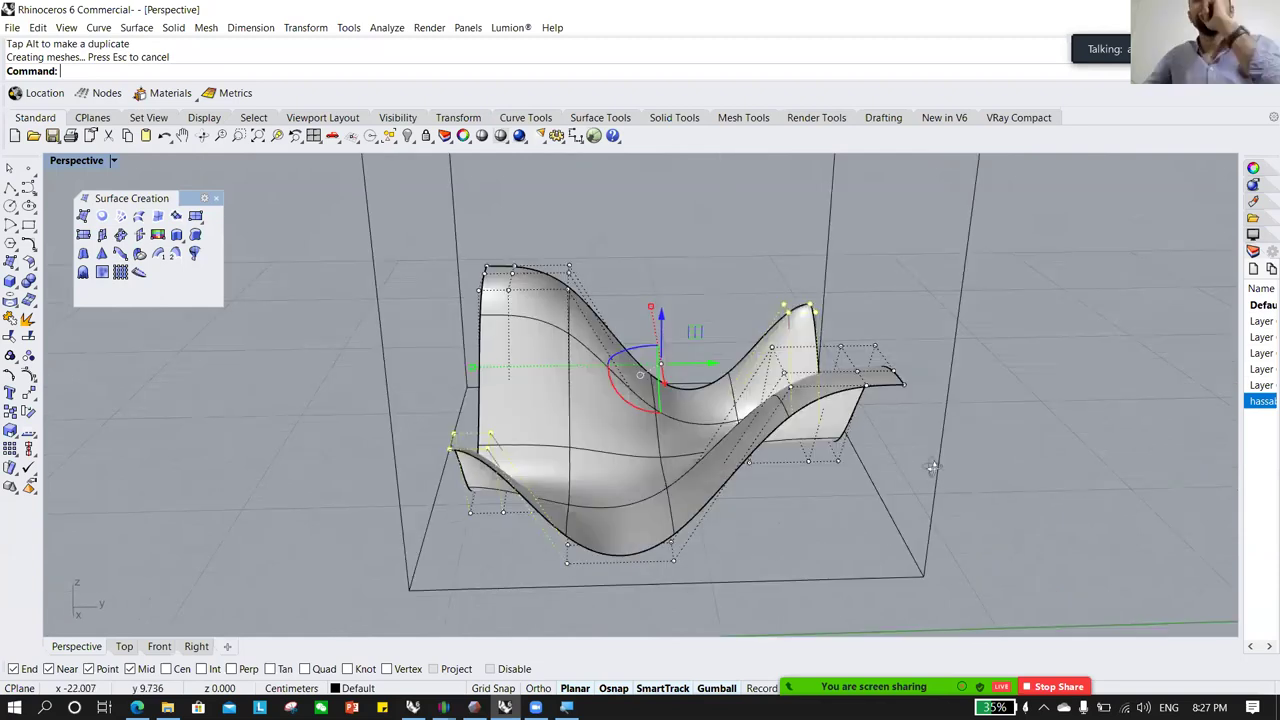
key(Escape)
right_drag(843, 505, 700, 508)
right_drag(797, 489, 786, 523)
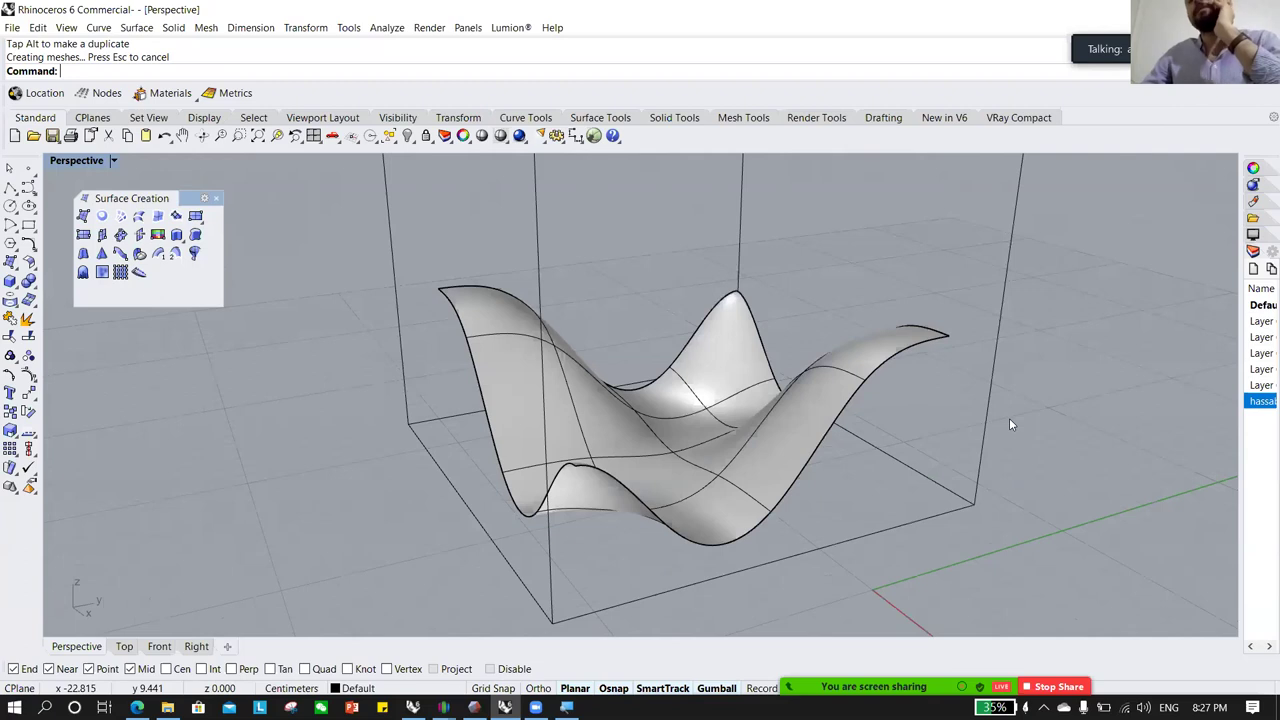
key(ctrl+a)
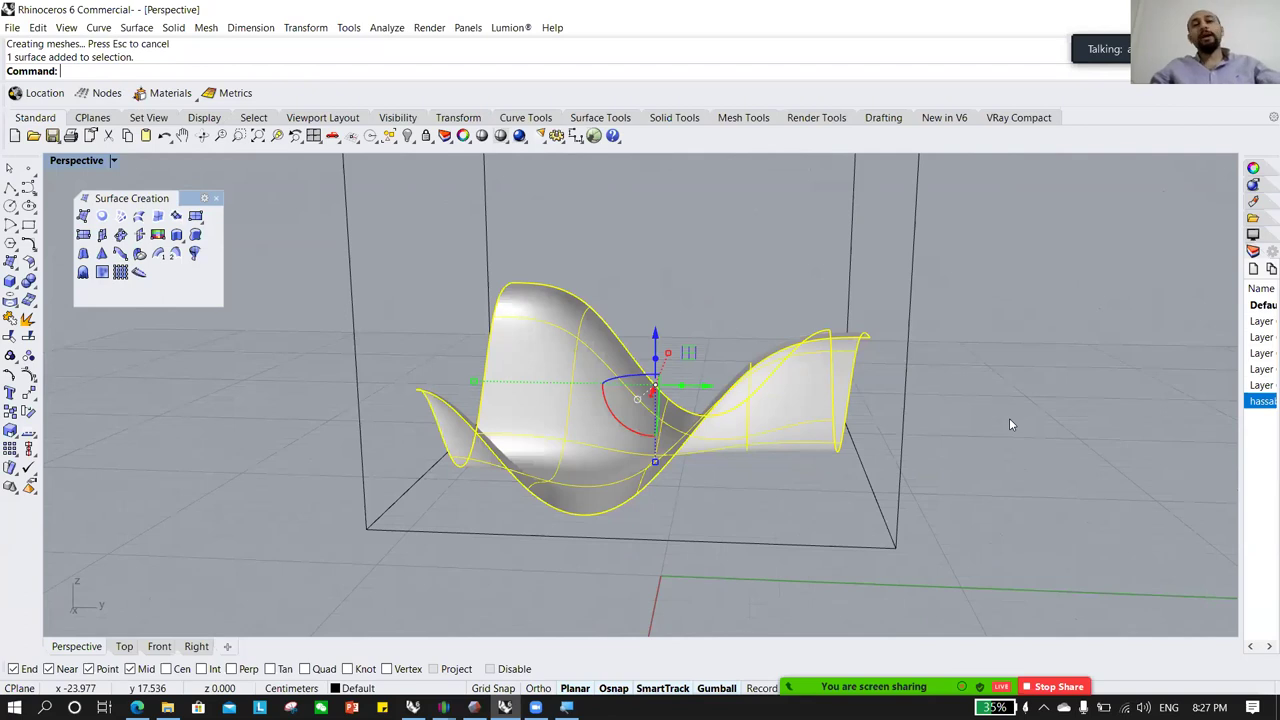
Orbit and zoom in close on the two-lobed surface, then turn on Windows Magnifier.
right_drag(977, 474, 672, 525)
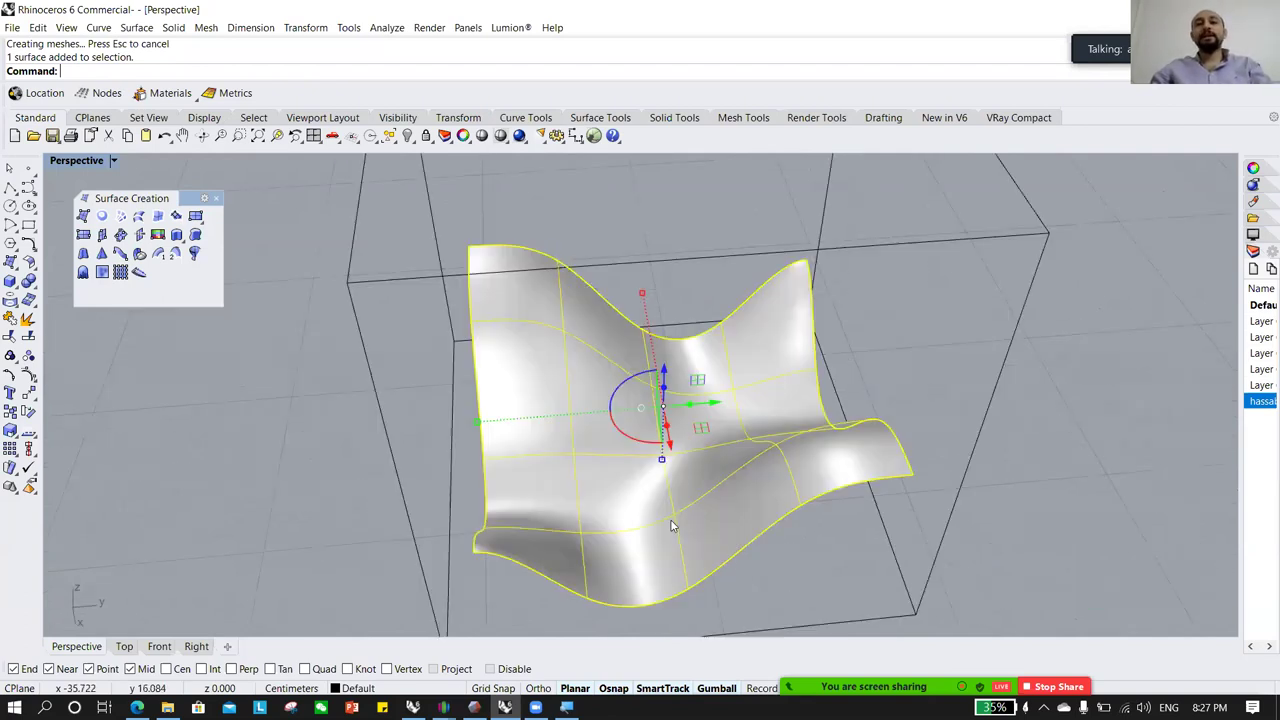
right_drag(677, 440, 672, 498)
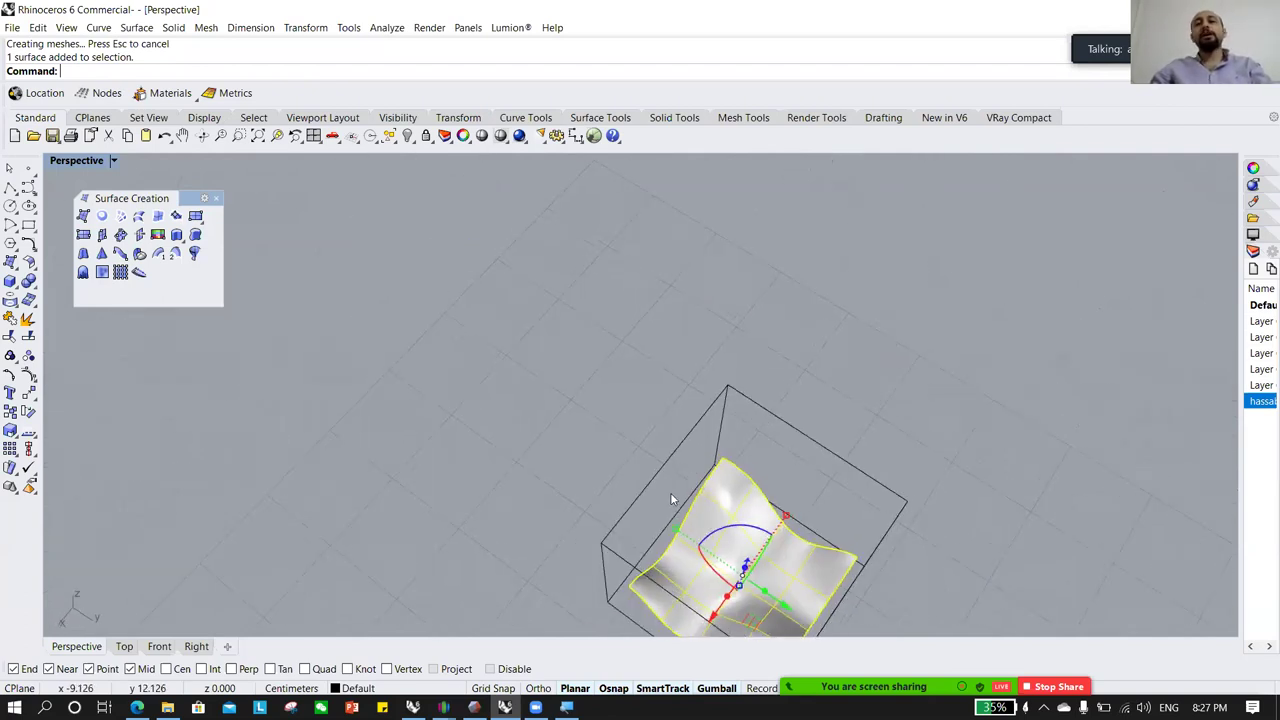
right_drag(869, 314, 776, 400)
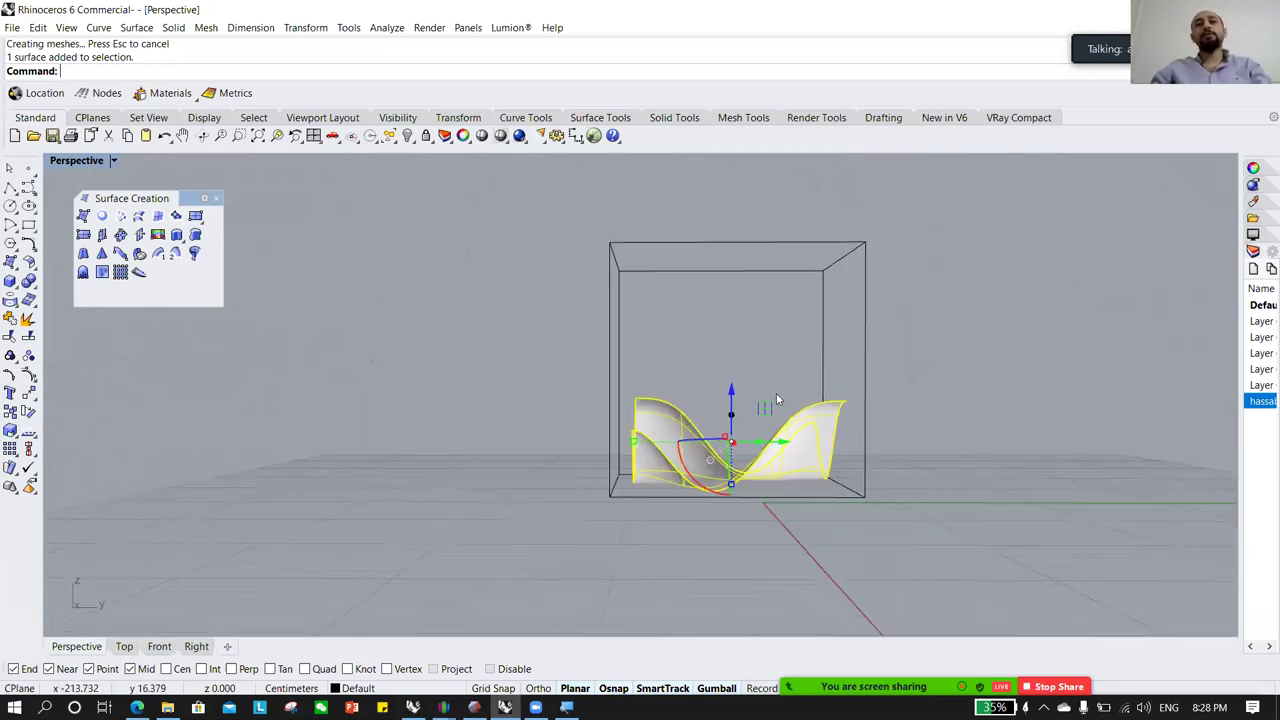
scroll(777, 399, up, 3)
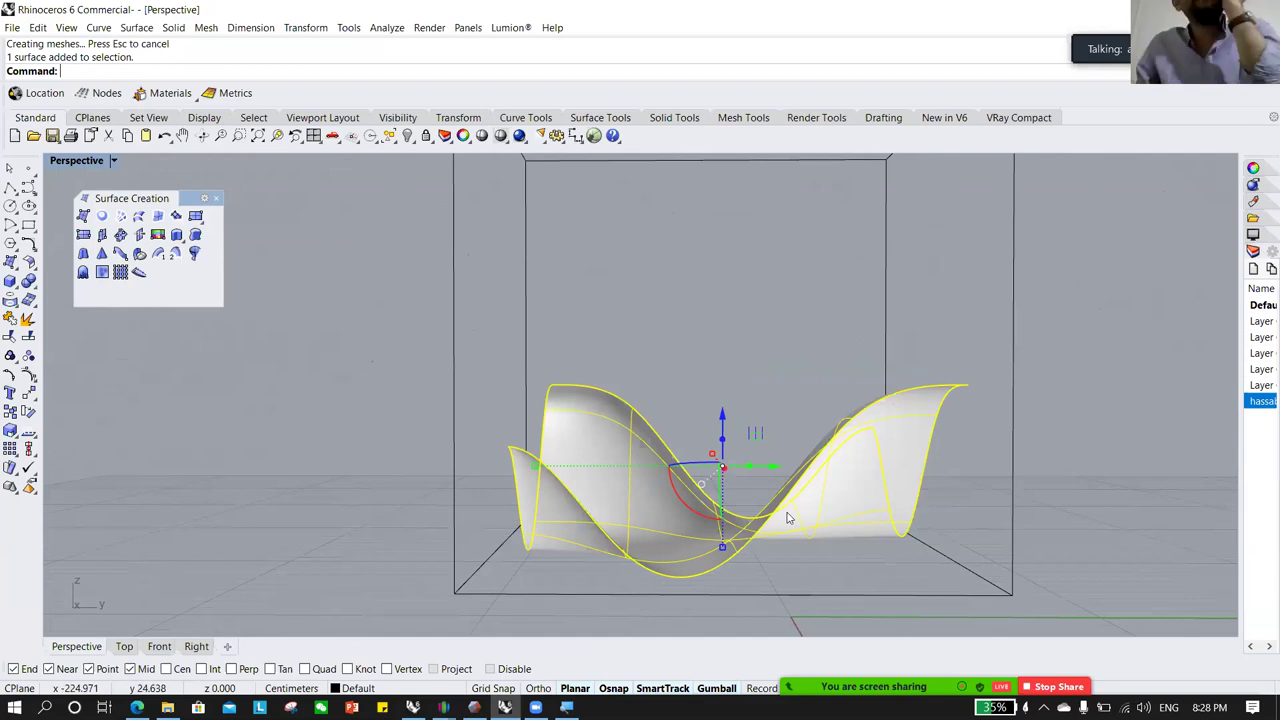
scroll(731, 413, up, 3)
scroll(777, 461, up, 2)
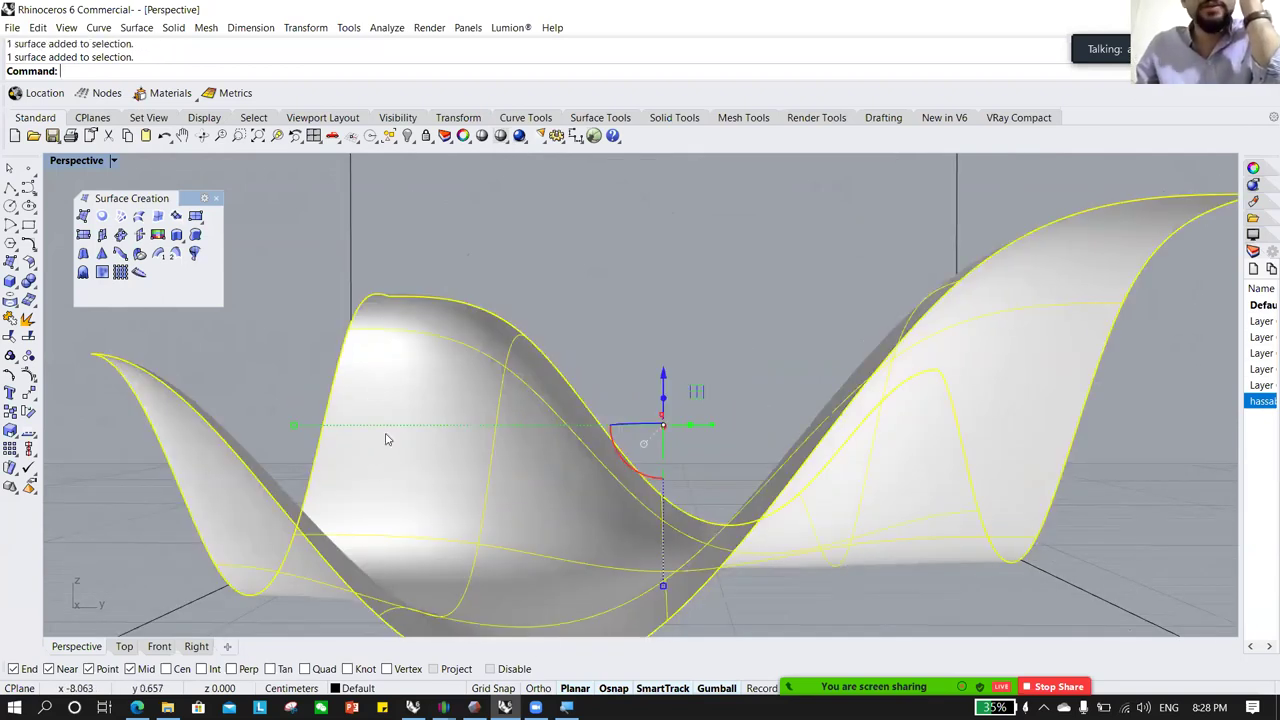
key(super+plus)
key(super+plus)
key(super+plus)
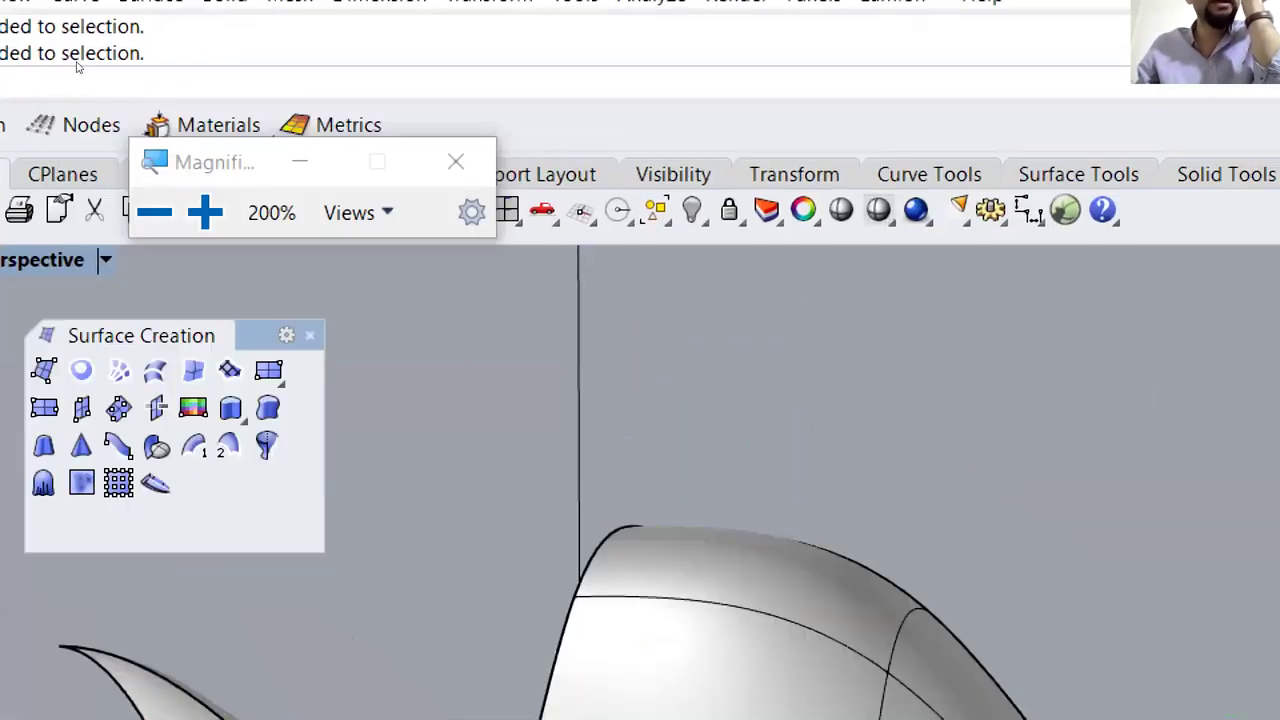
Leave only the wavy surface selected and set Magnifier back to 100%.
triple_click(15, 53)
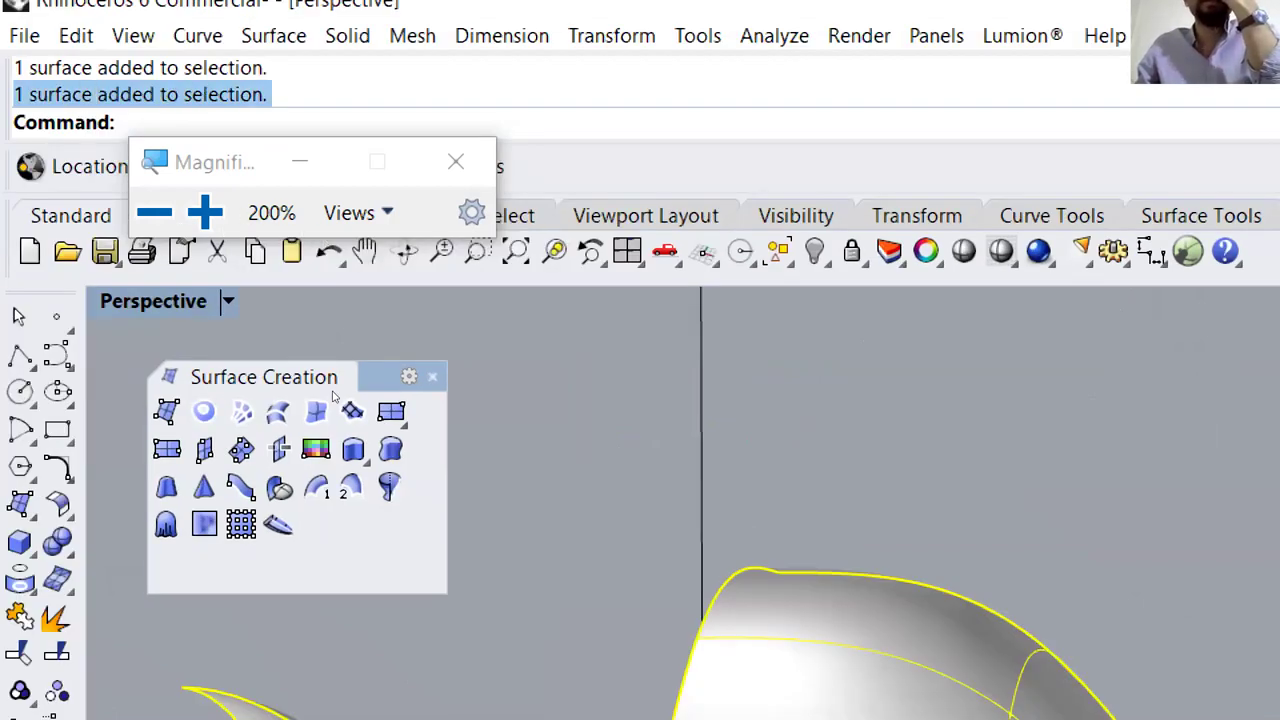
key(Escape)
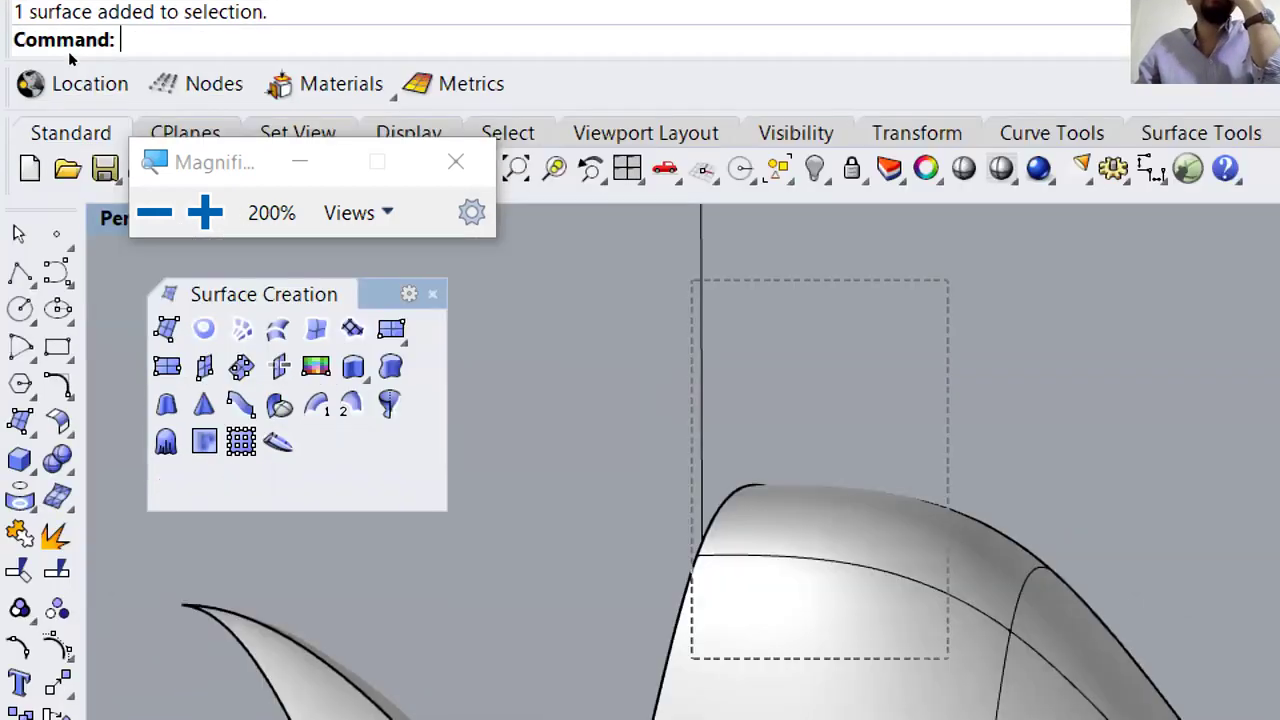
key(ctrl+a)
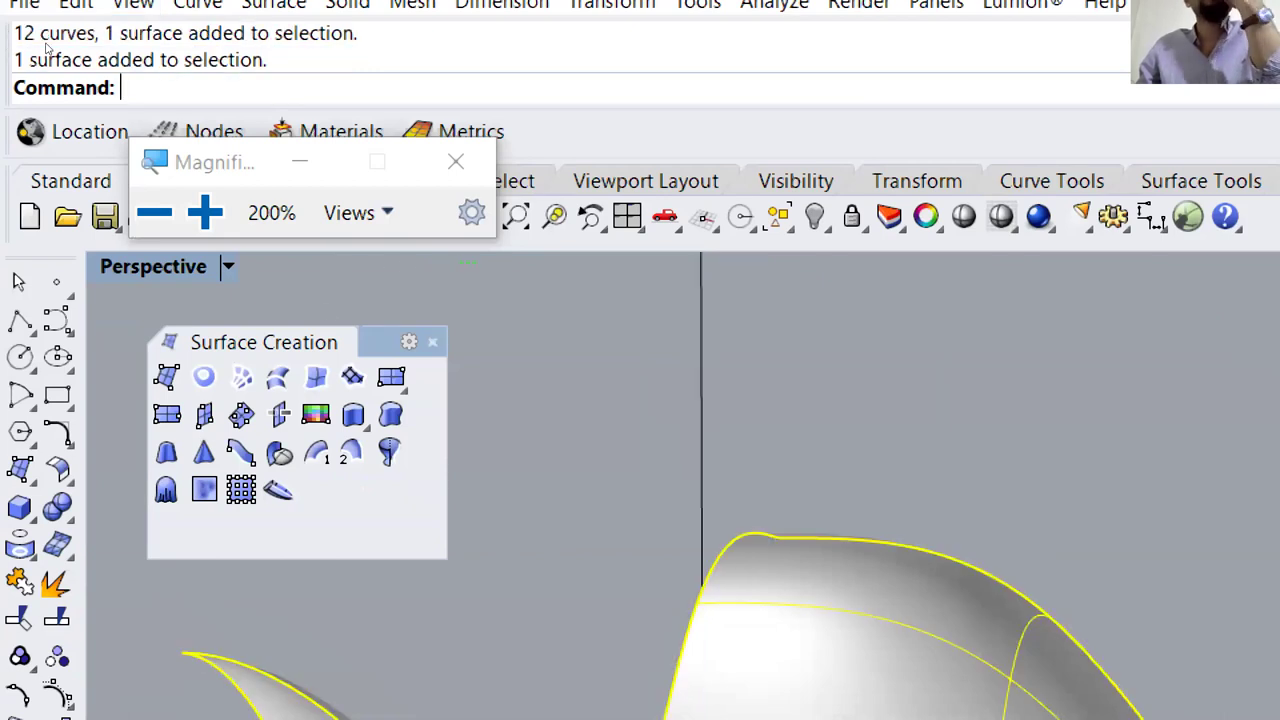
triple_click(46, 60)
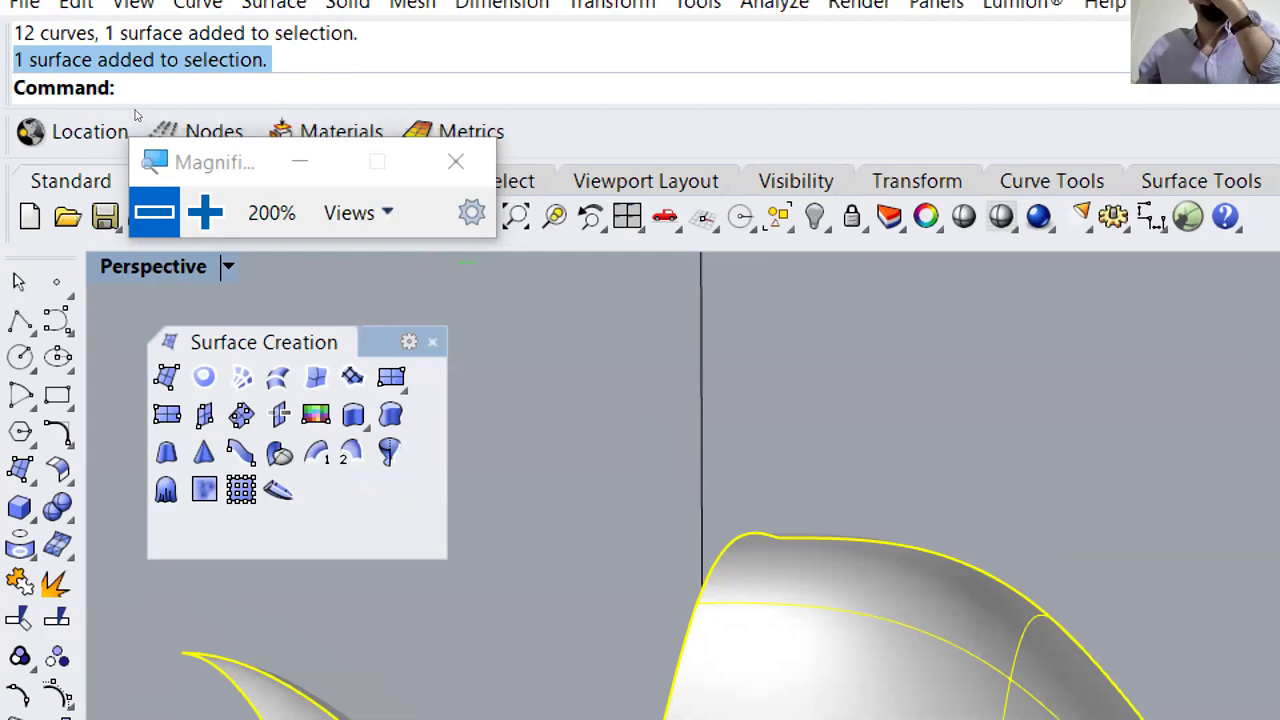
key(super+minus)
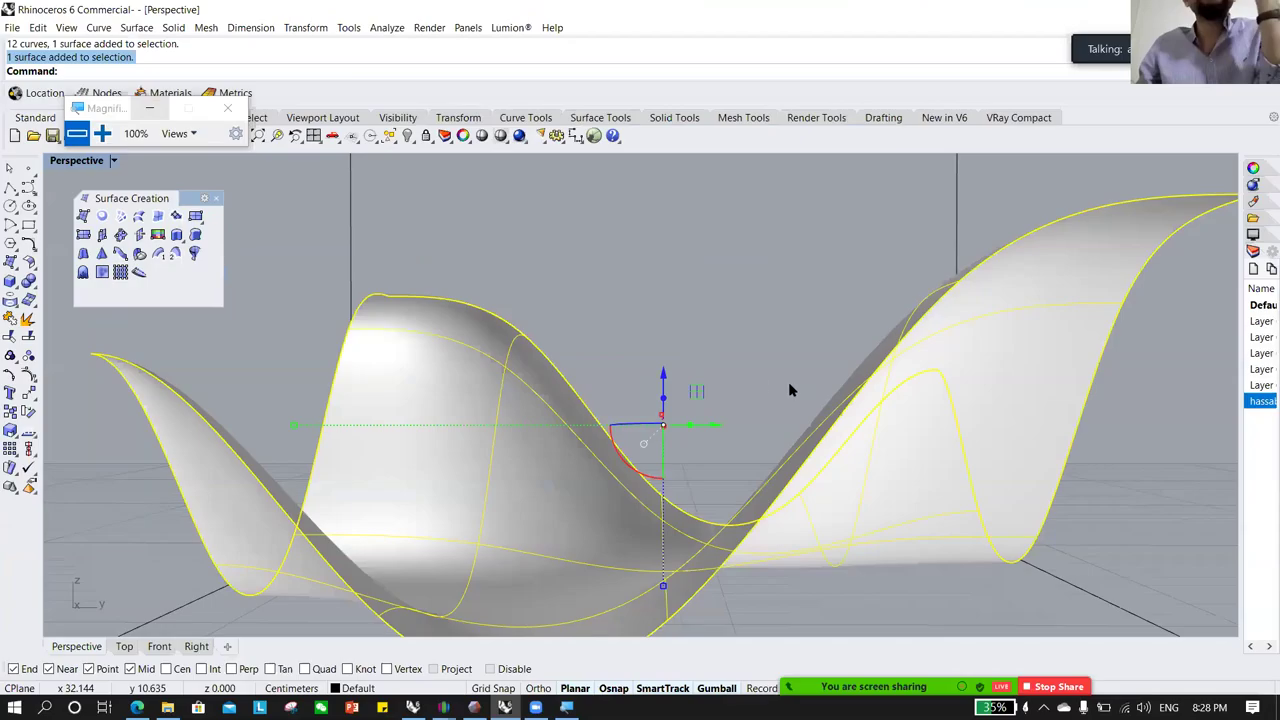
right_drag(1060, 390, 1026, 375)
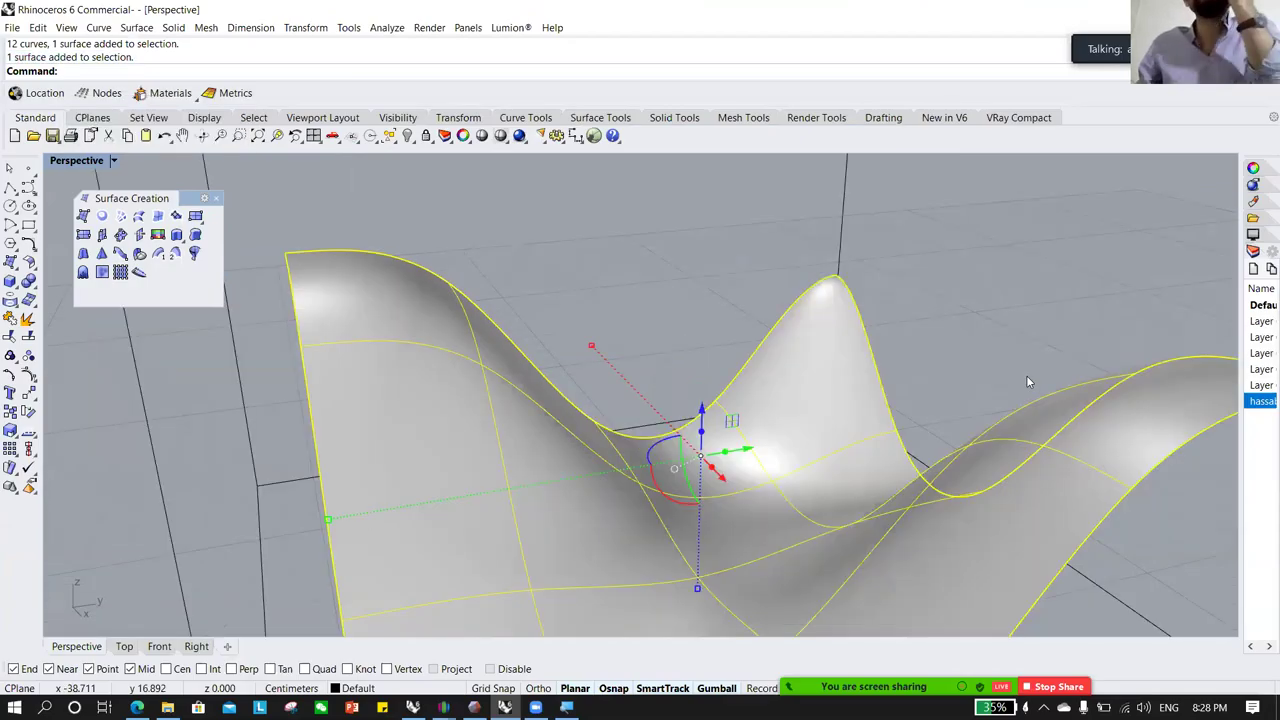
scroll(1000, 380, up, 4)
scroll(912, 296, down, 5)
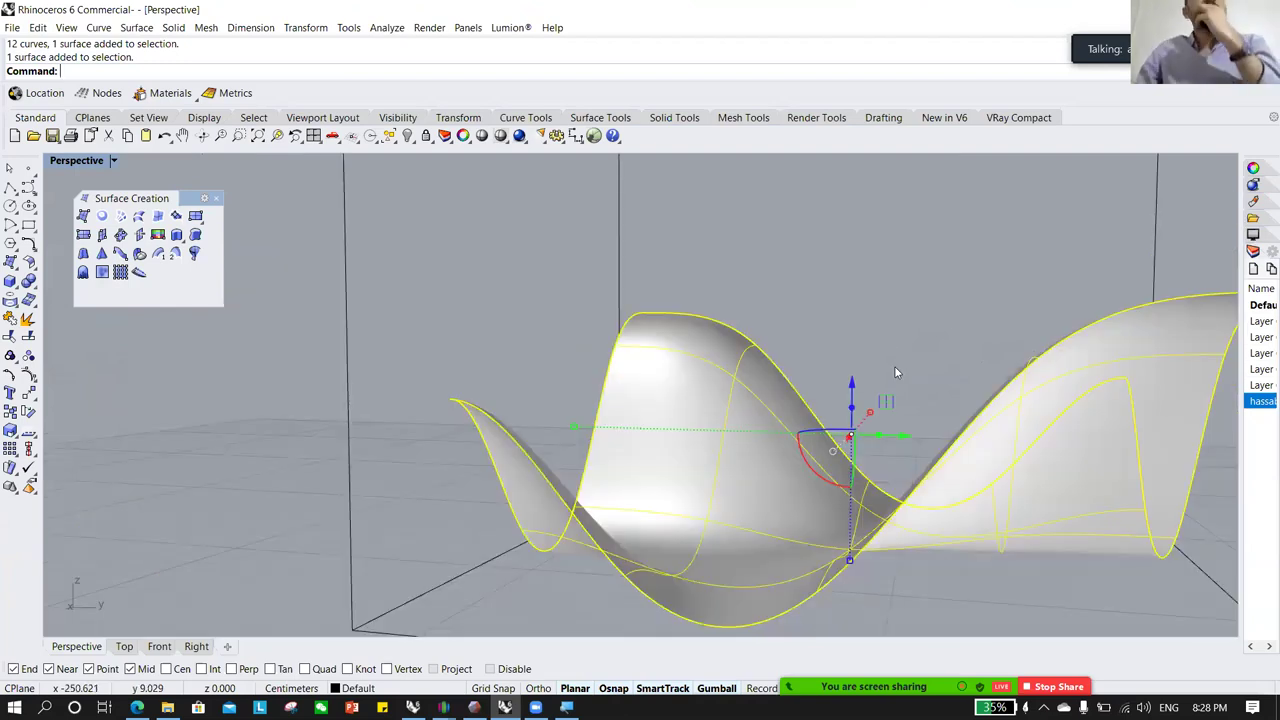
key(Escape)
key(Home)
key(Home)
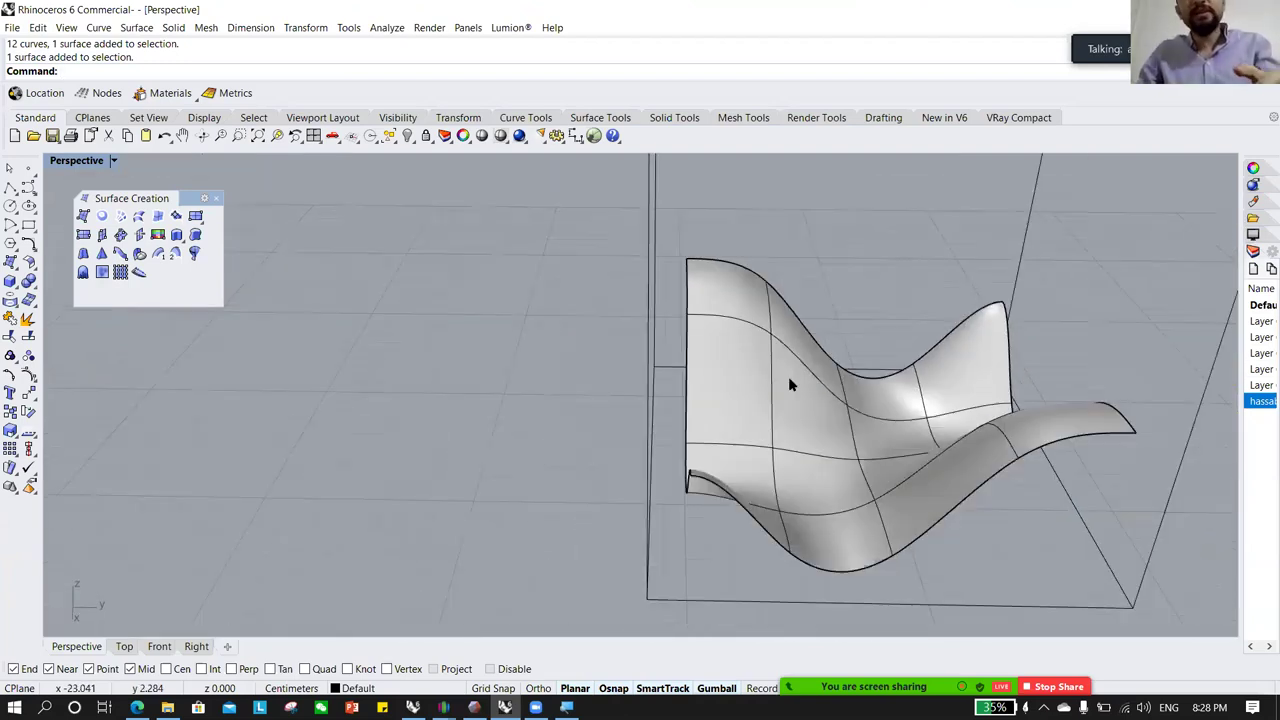
key(Home)
key(Home)
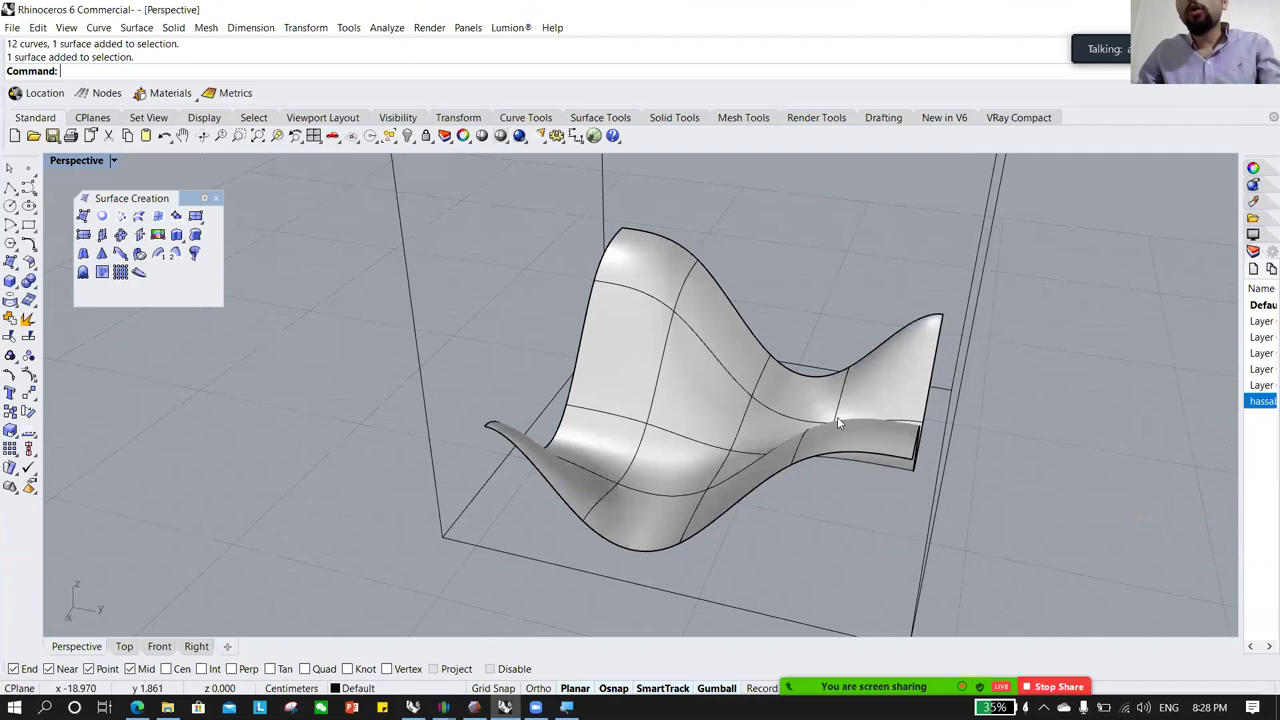
key(Home)
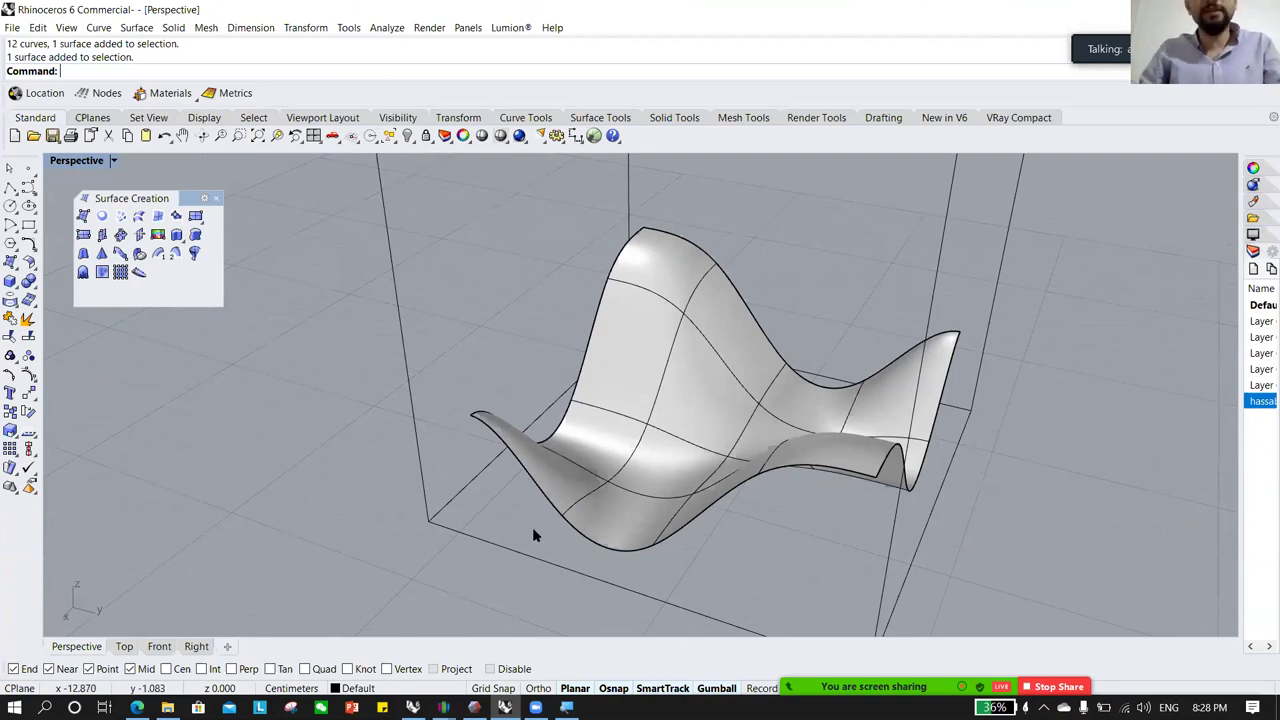
key(Home)
scroll(537, 527, up, 5)
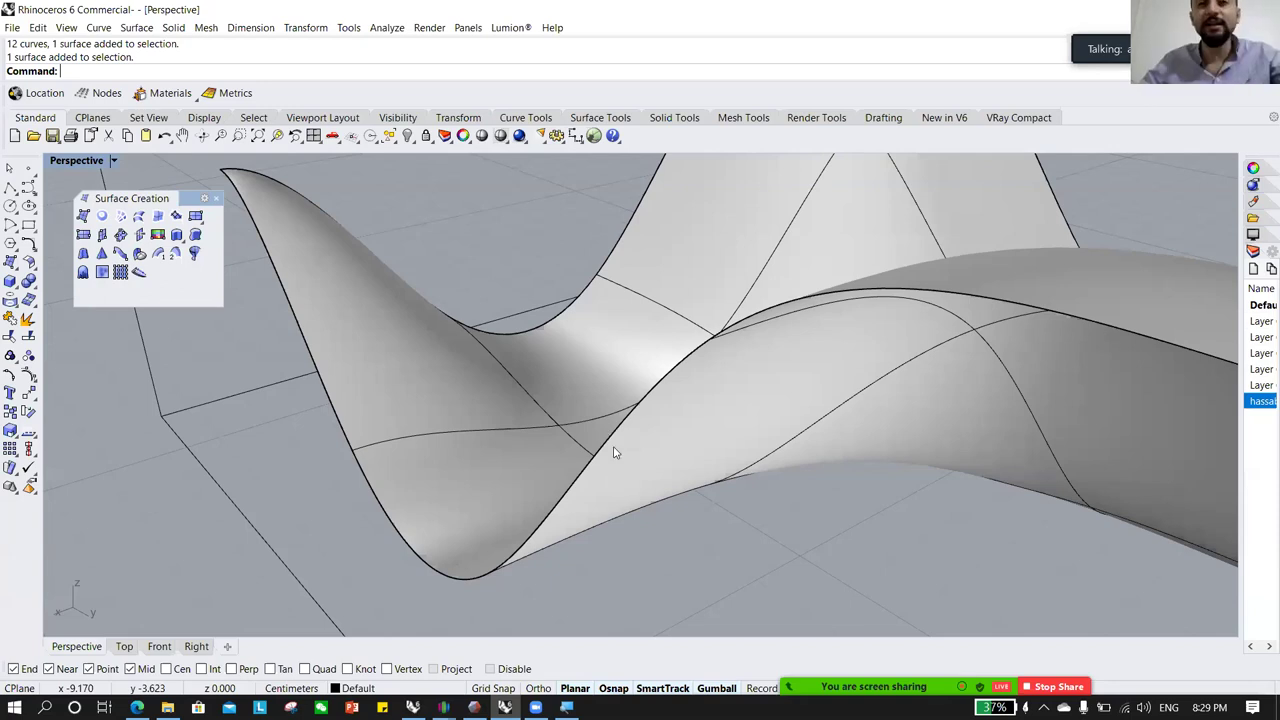
key(Left)
key(Left)
key(Left)
key(Left)
click(684, 489)
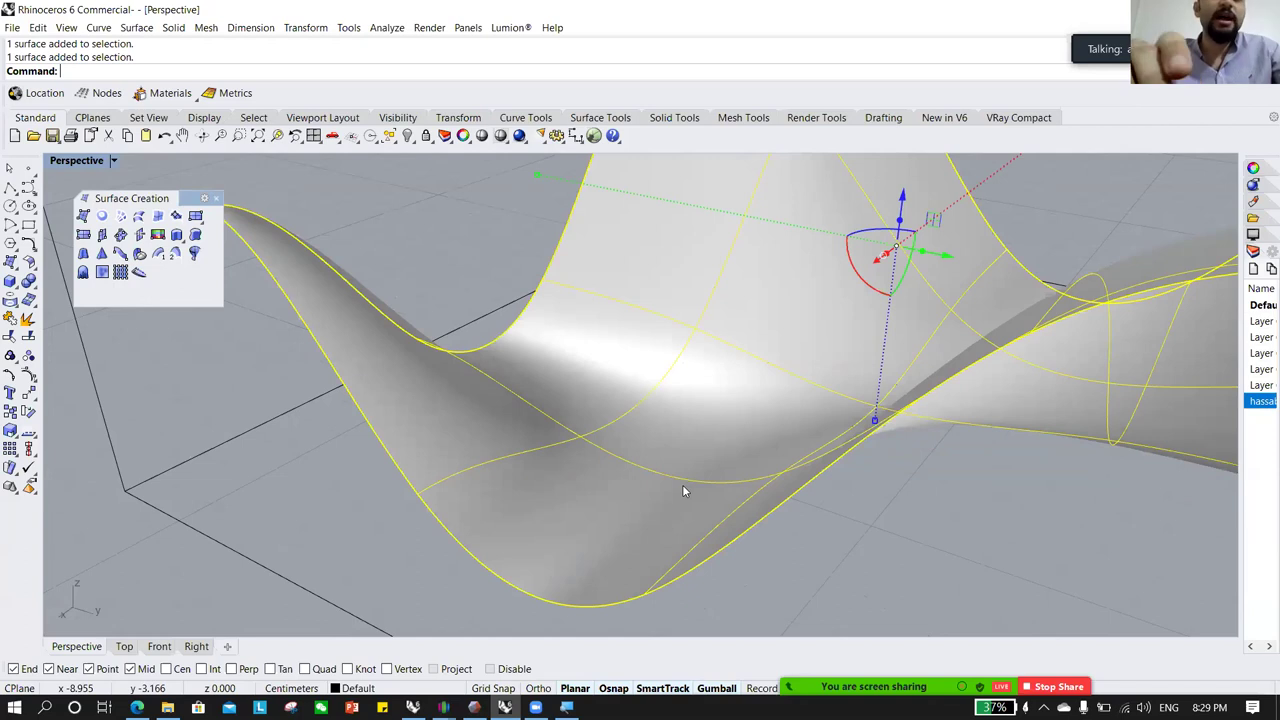
text(Offset)
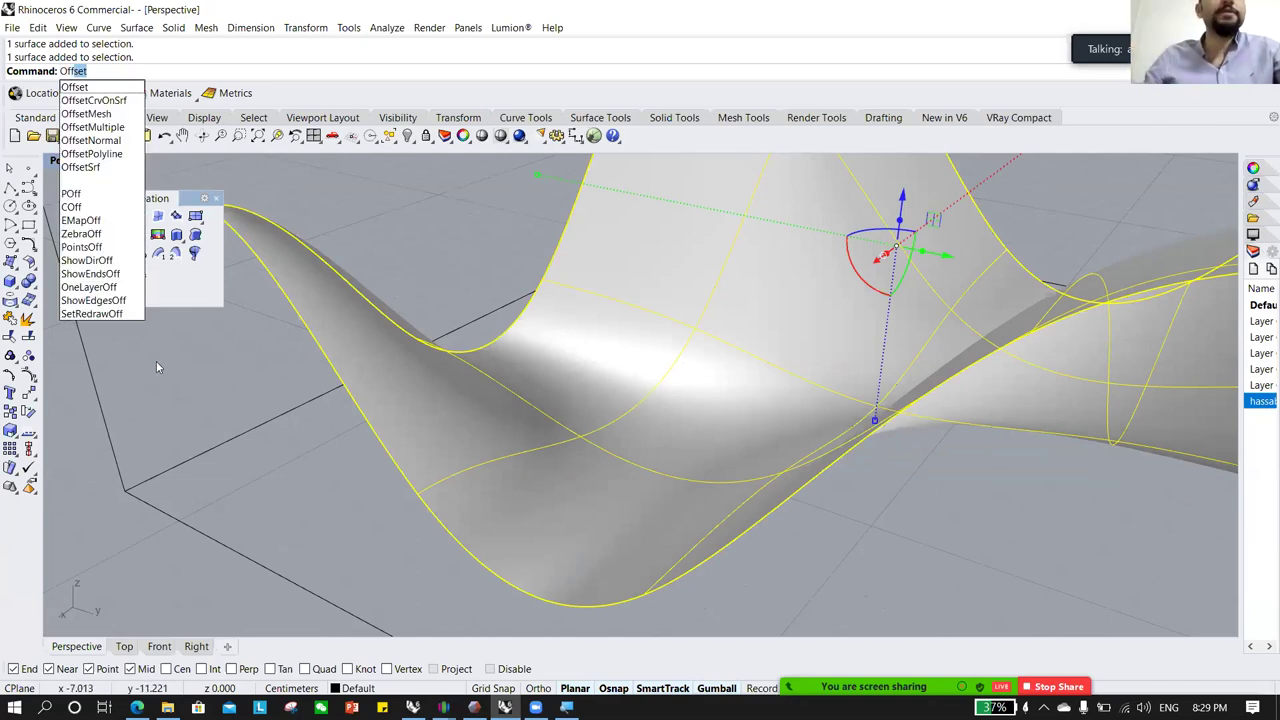
Offset the wavy surface with OffsetSrf at distance 1 and Solid on, forming a thick shell.
click(99, 168)
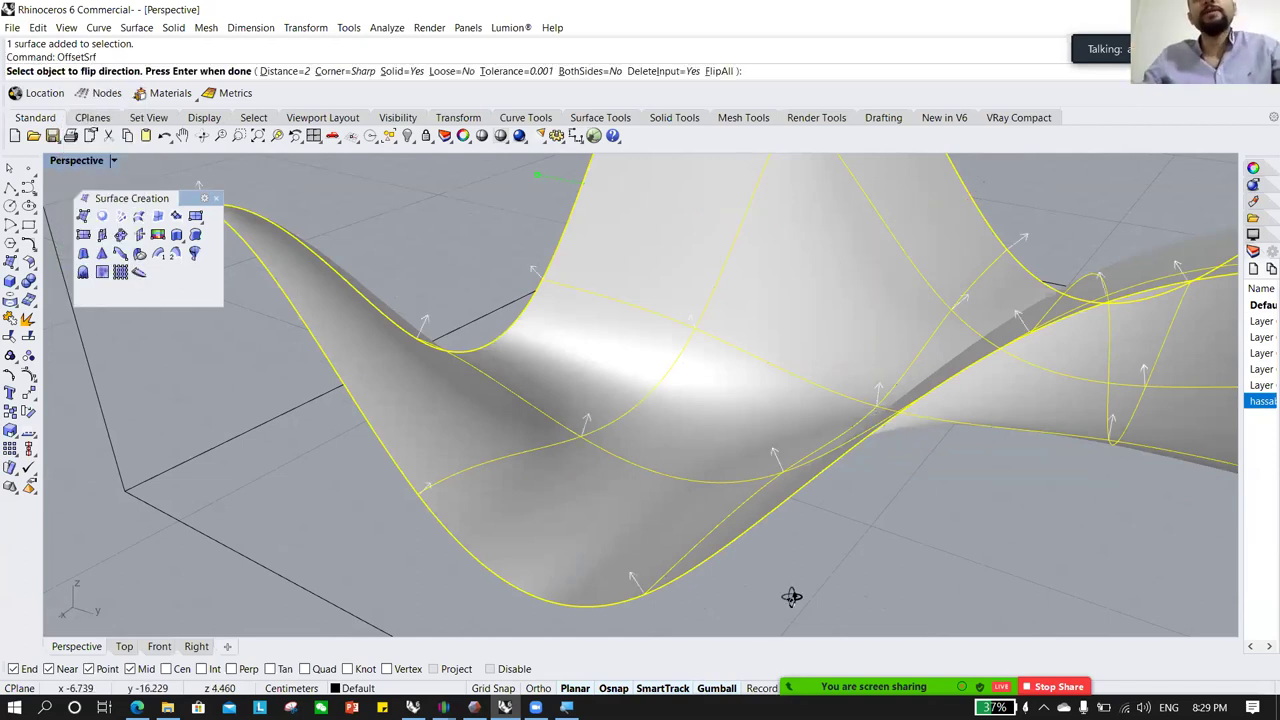
right_drag(838, 559, 837, 514)
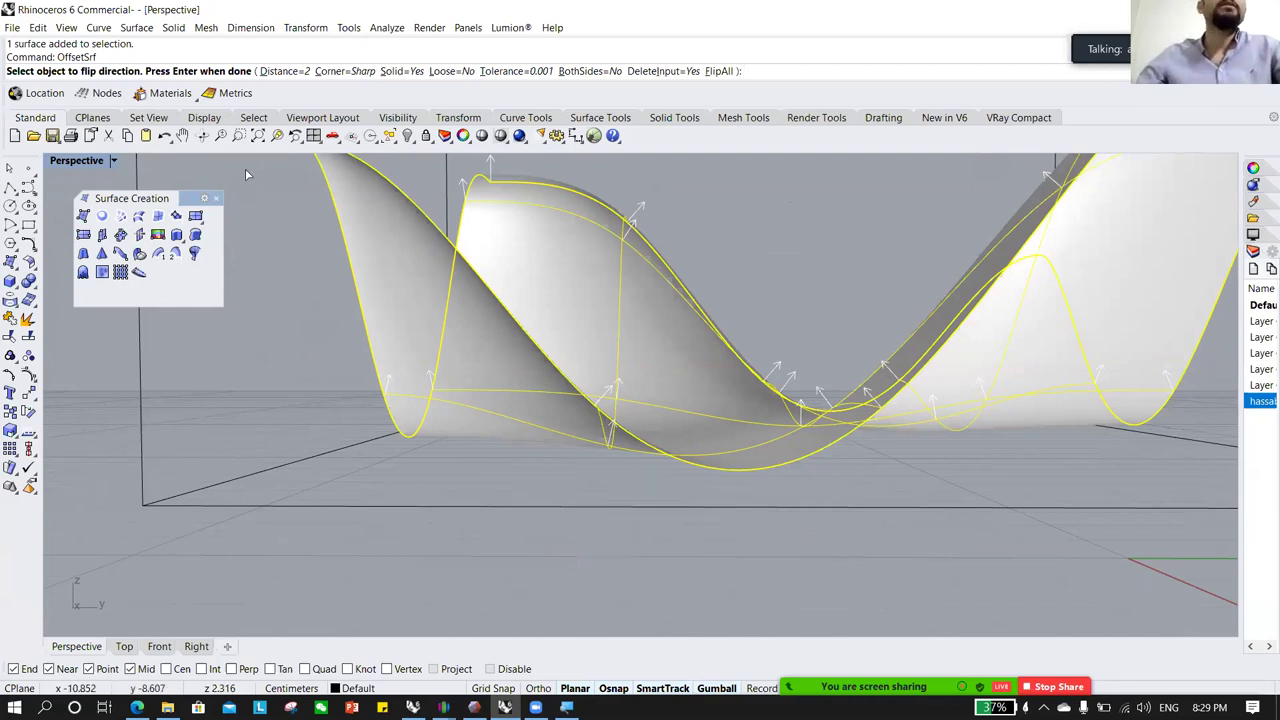
click(285, 72)
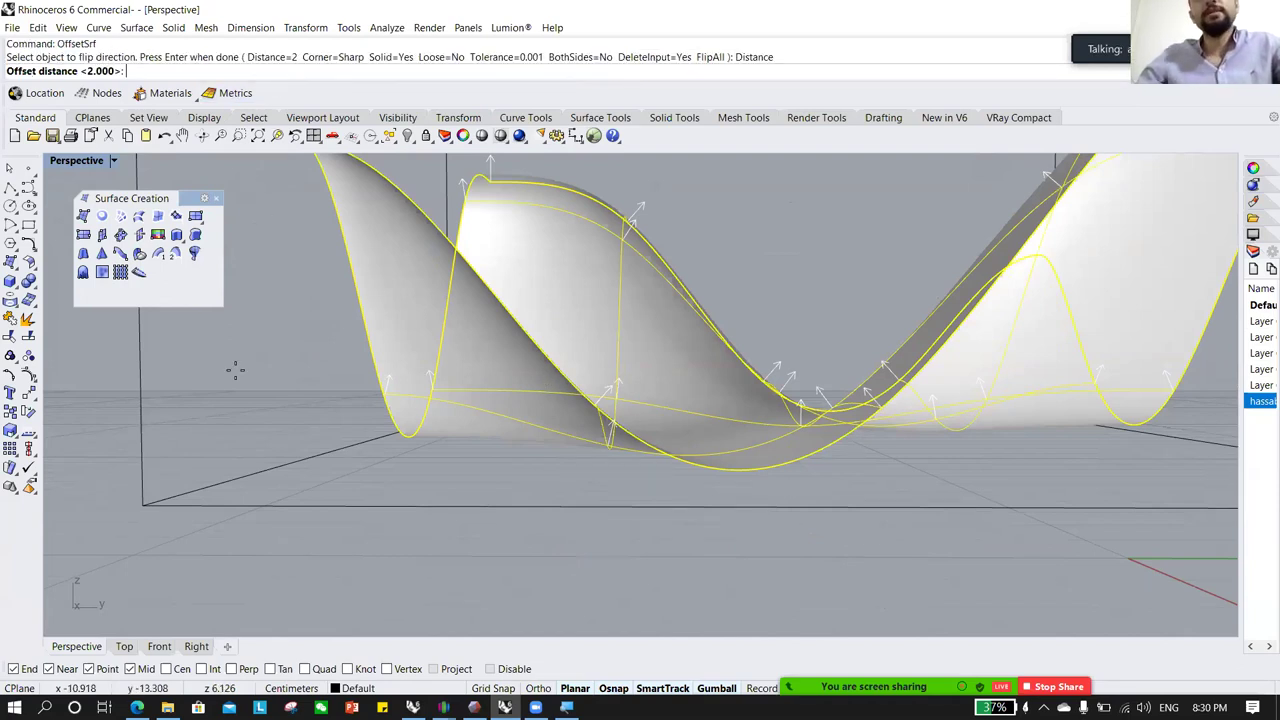
text(1)
key(Return)
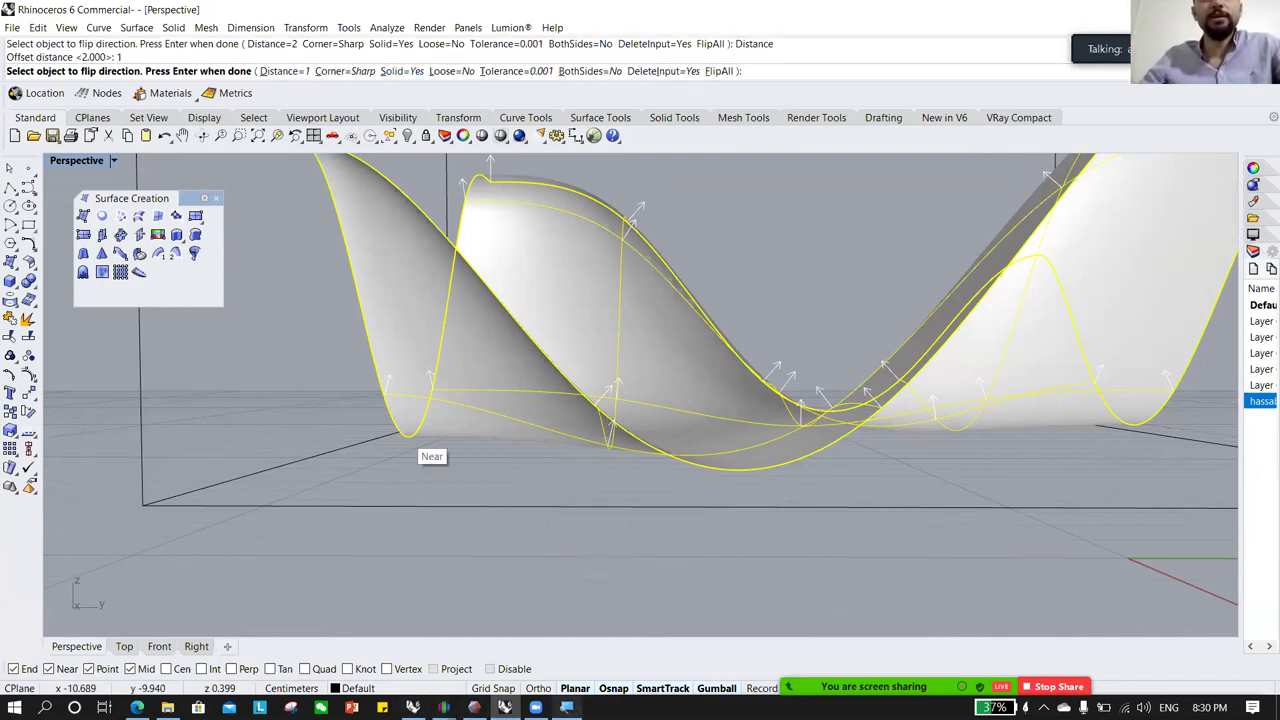
key(super+plus)
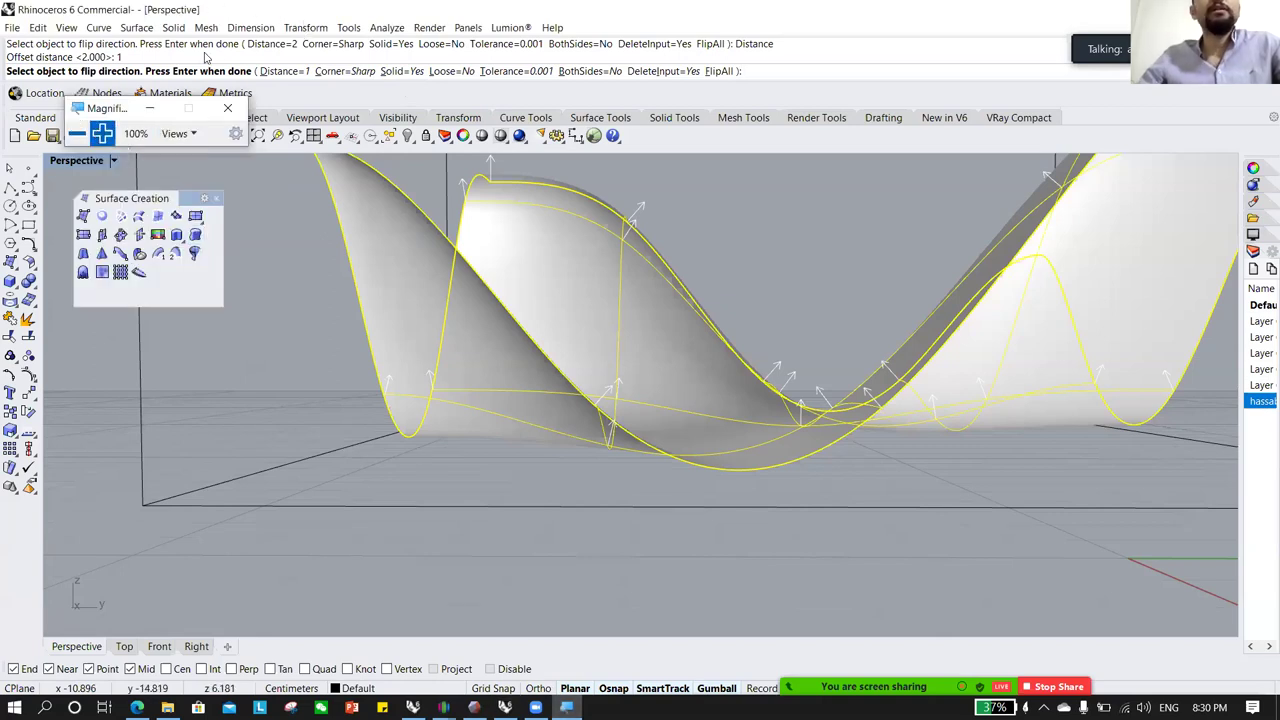
key(super+plus)
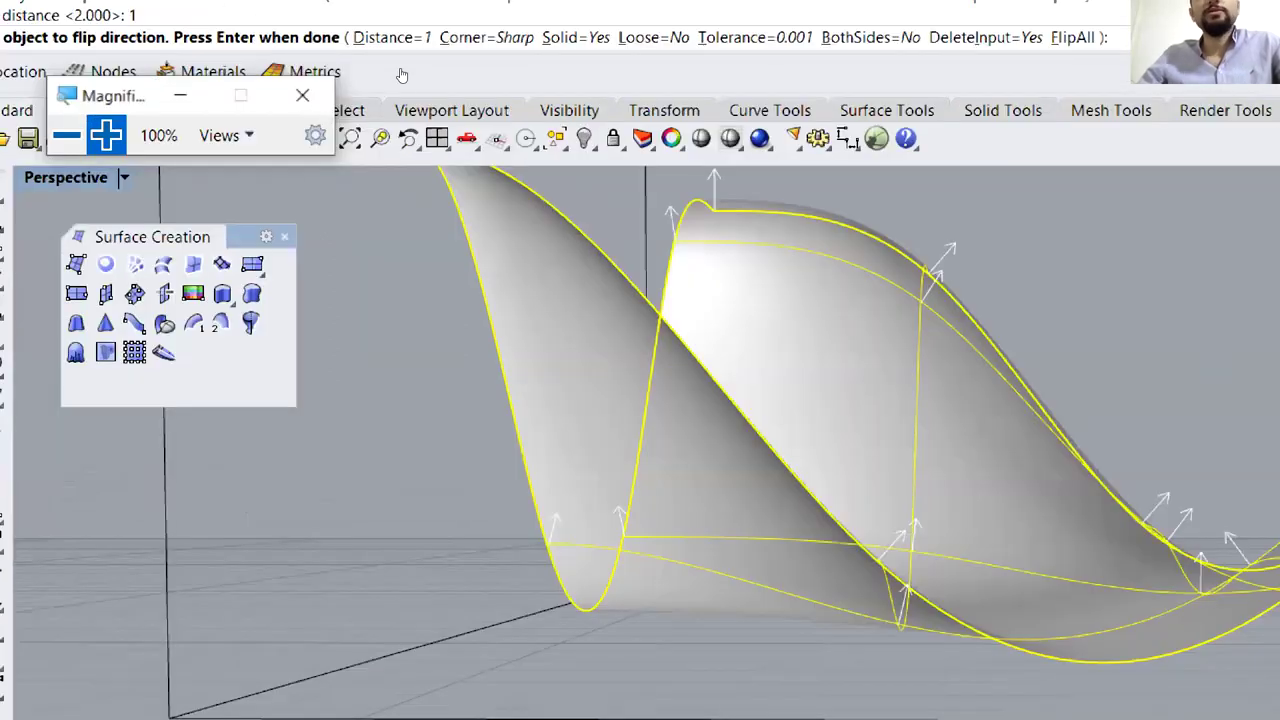
key(super+plus)
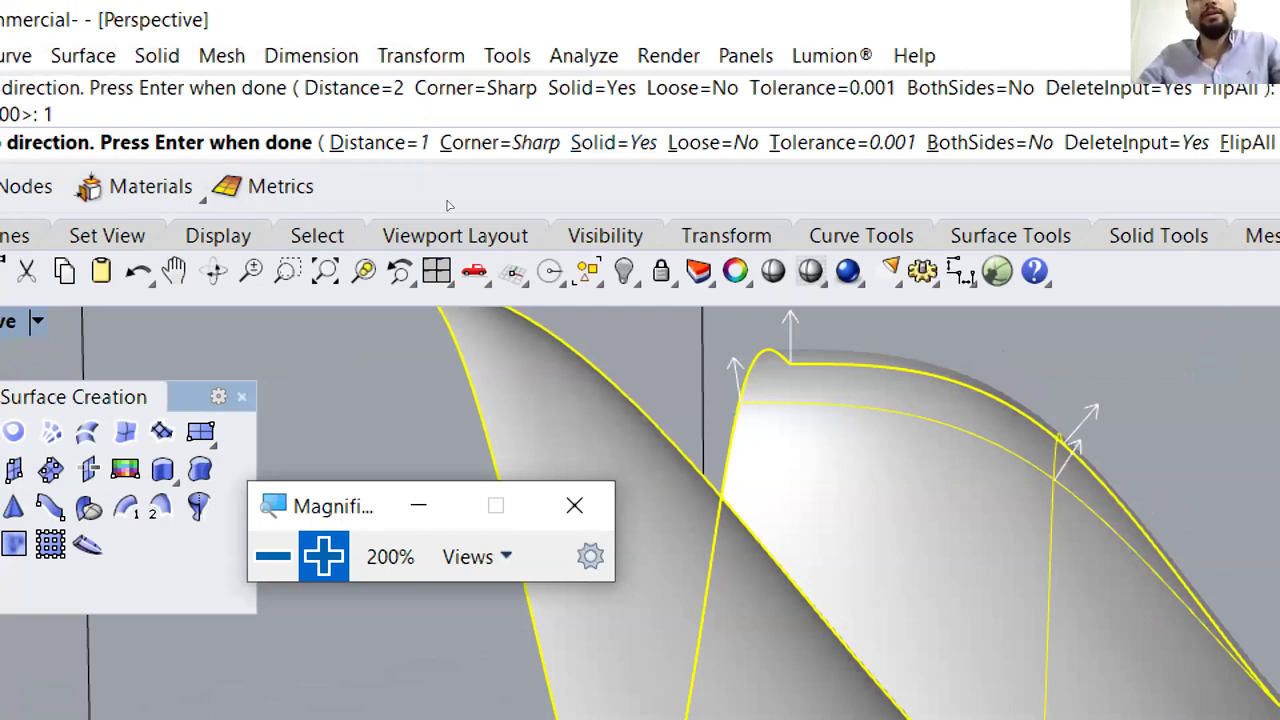
key(super+minus)
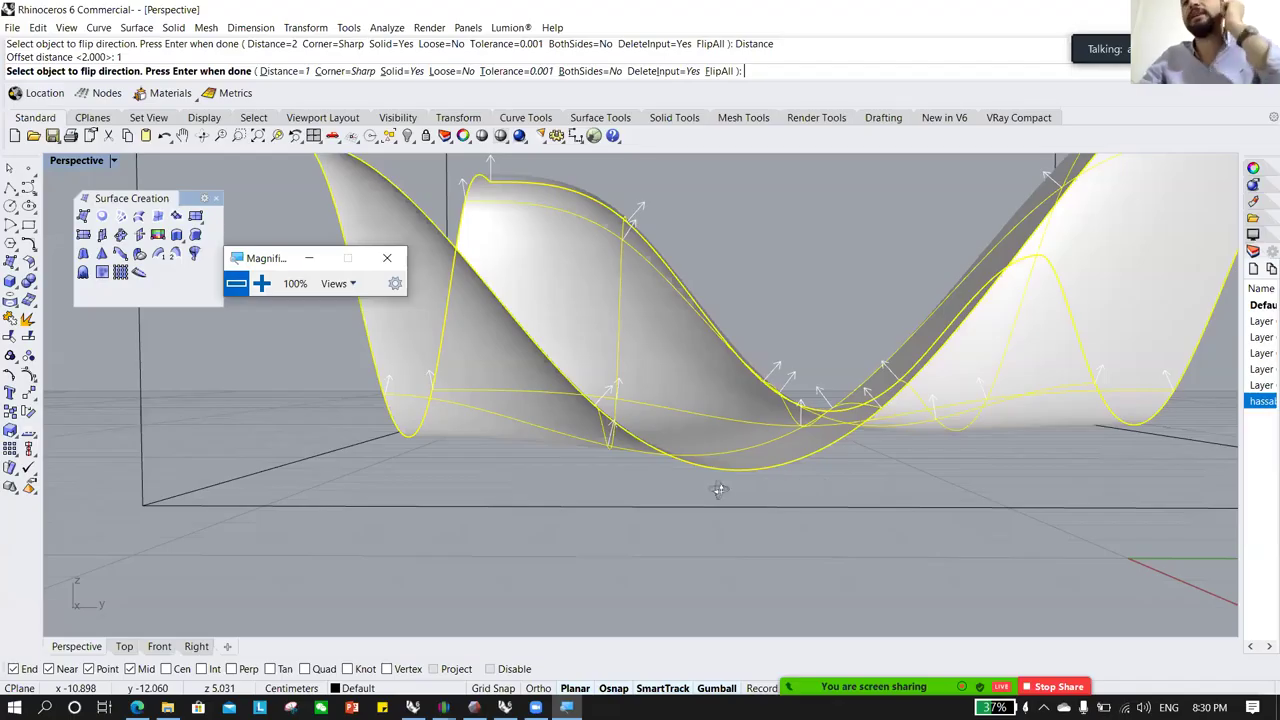
right_click(849, 515)
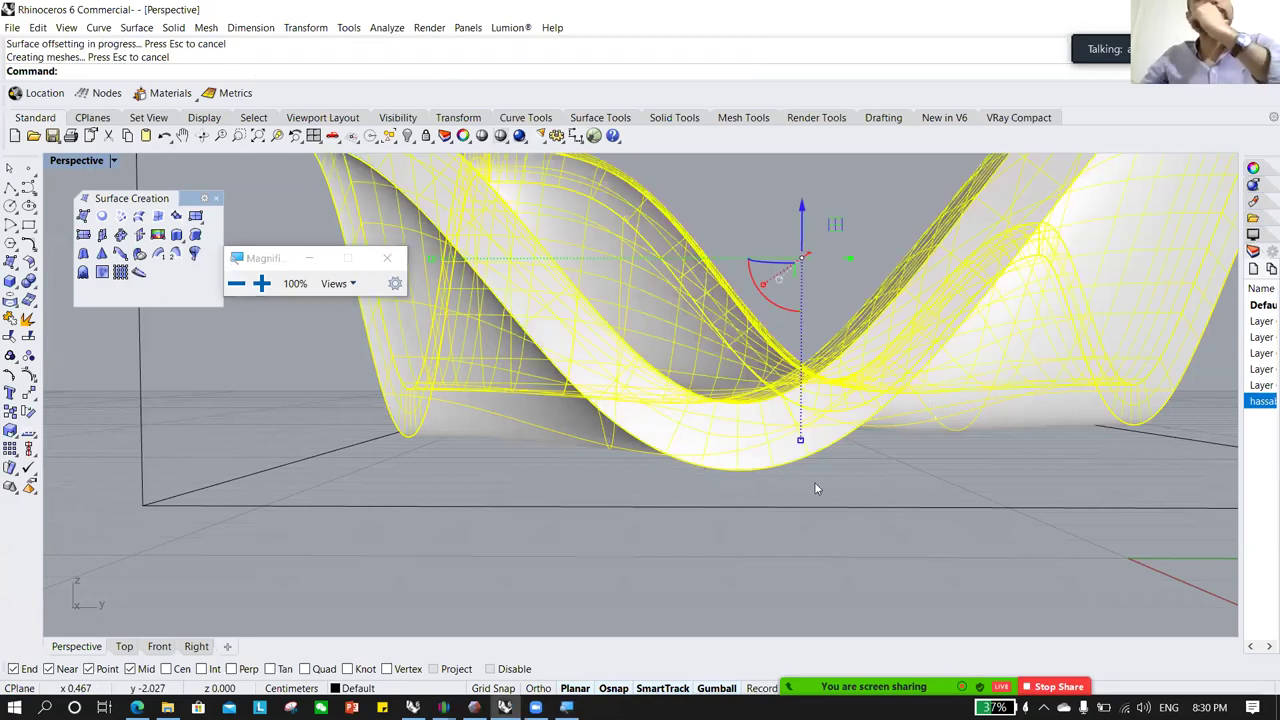
scroll(751, 434, down, 5)
key(Escape)
Nudge the shell upward with Alt+Page Up, then undo that move.
right_drag(703, 385, 690, 303)
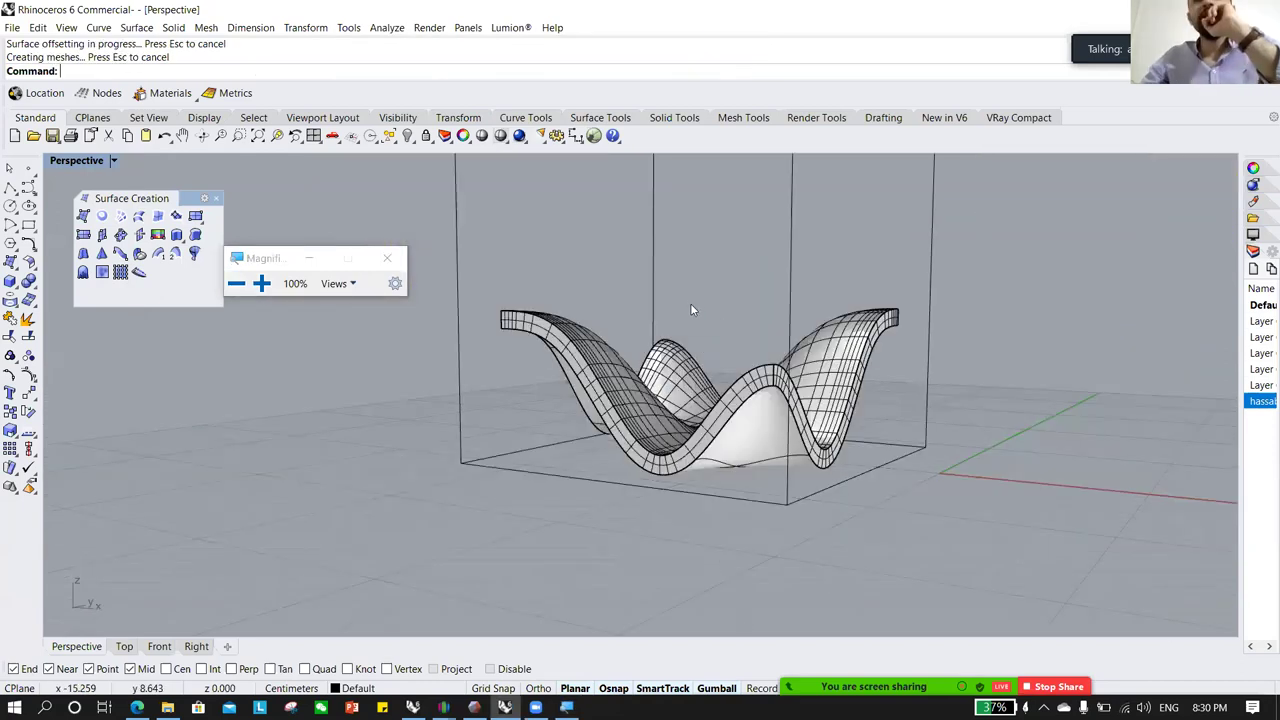
click(723, 314)
scroll(1038, 360, up, 2)
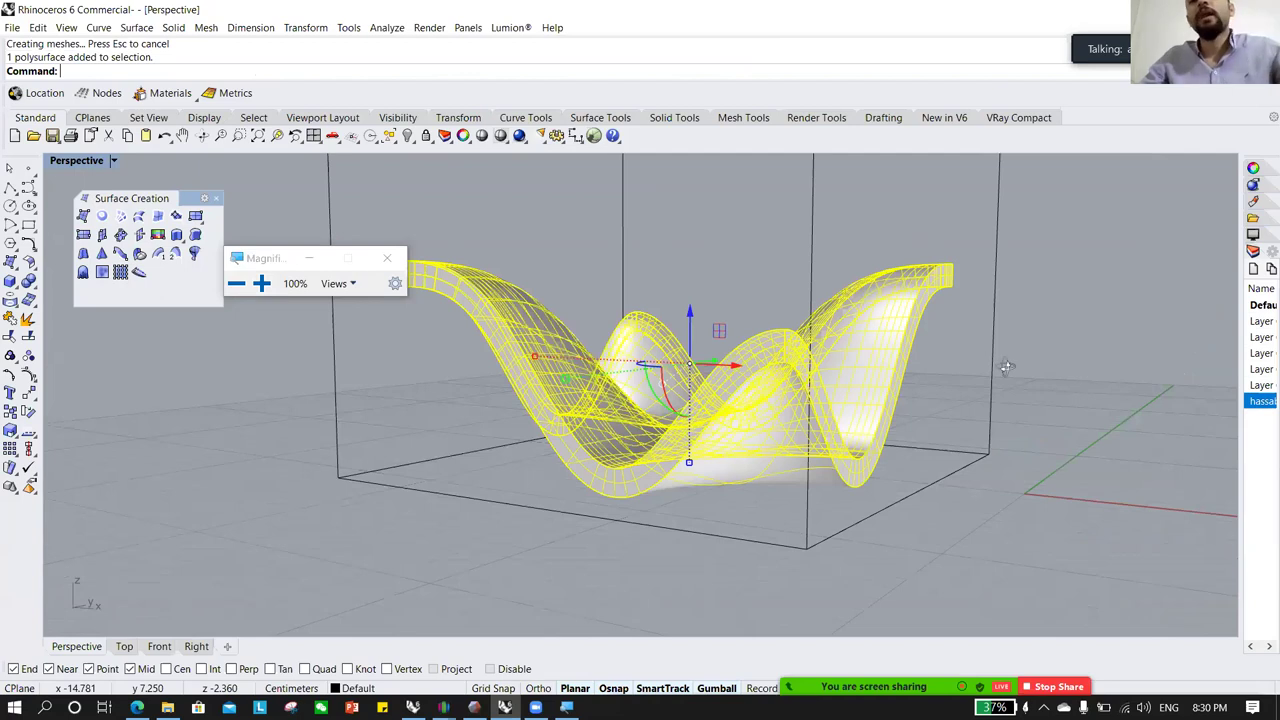
key(alt+Page_Up)
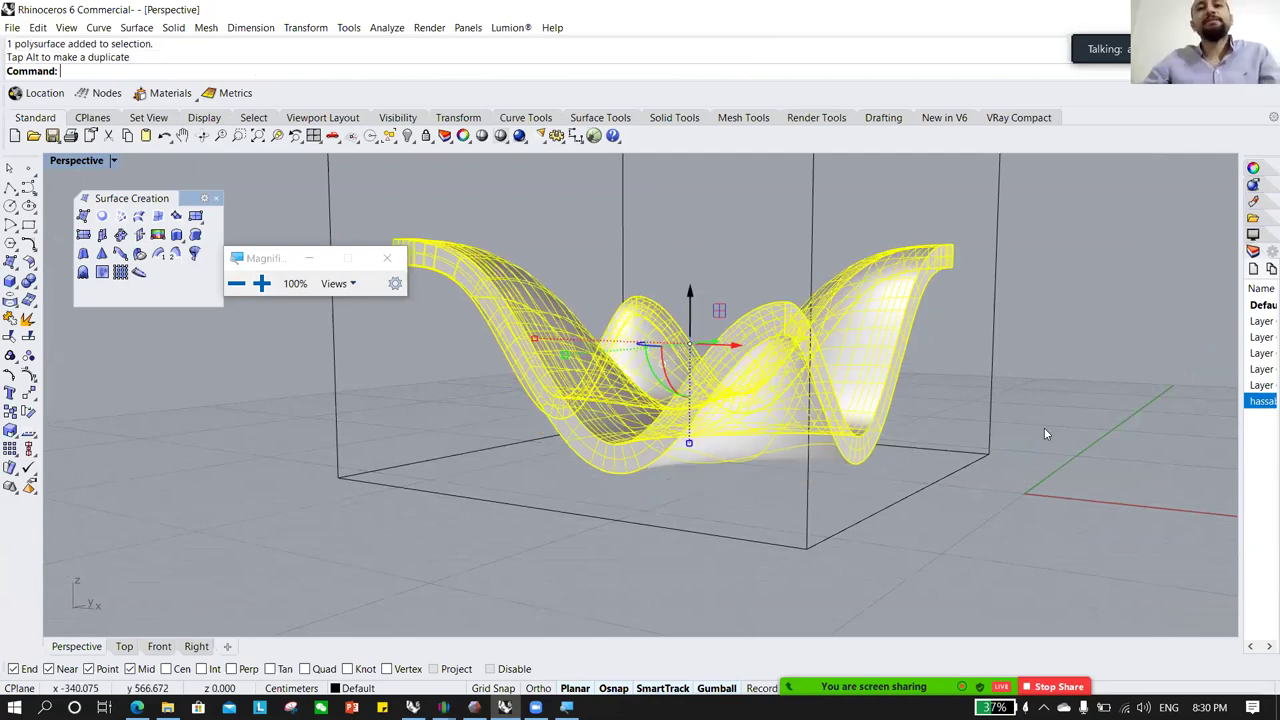
key(Escape)
right_drag(857, 487, 752, 537)
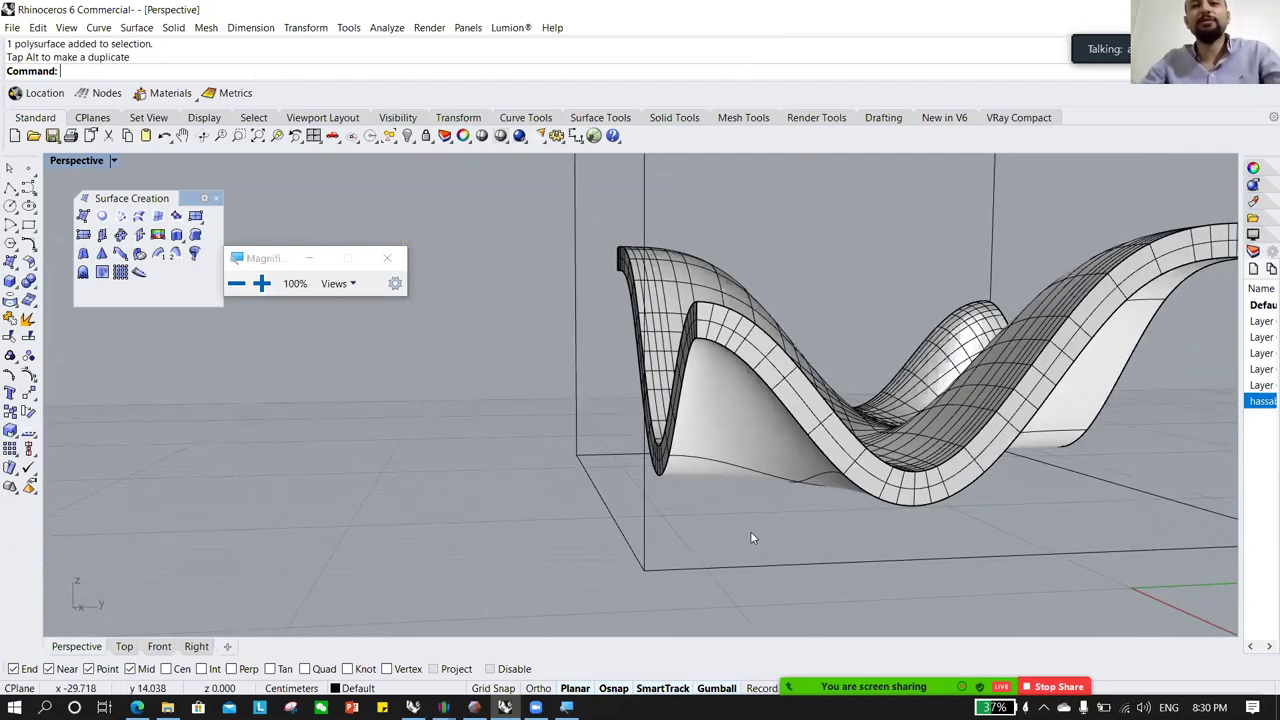
scroll(752, 537, down, 2)
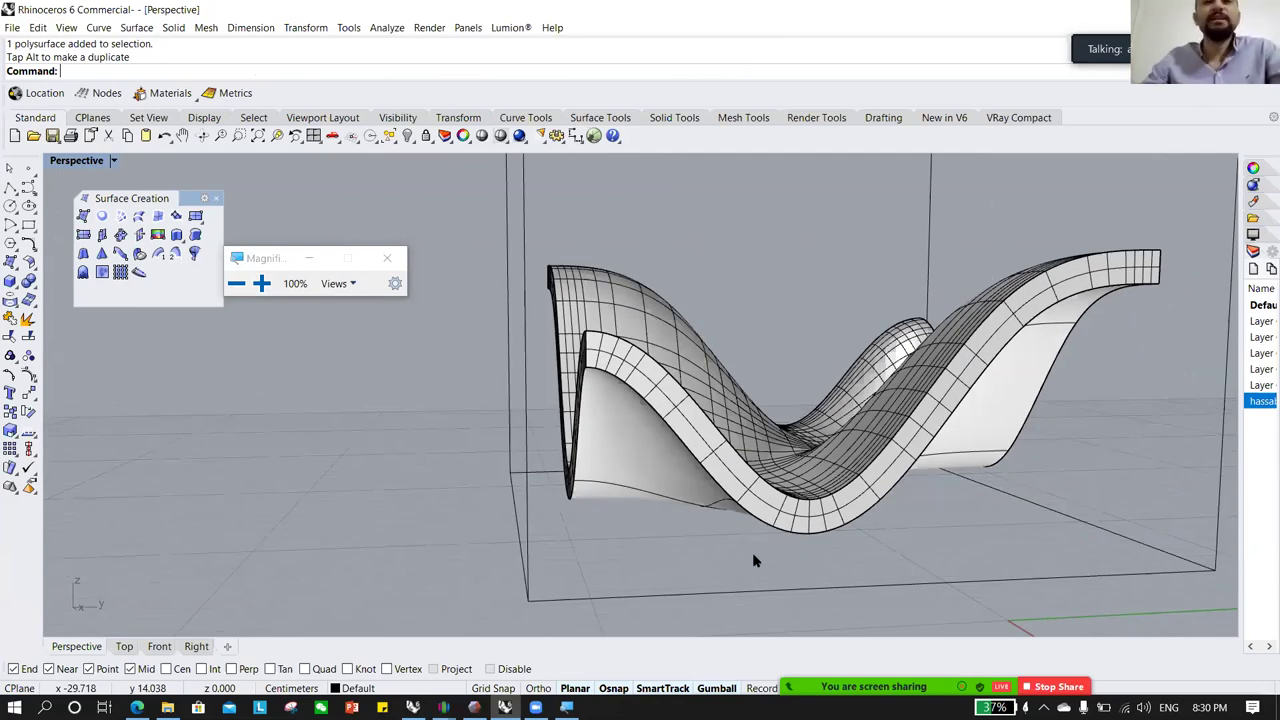
key(ctrl+z)
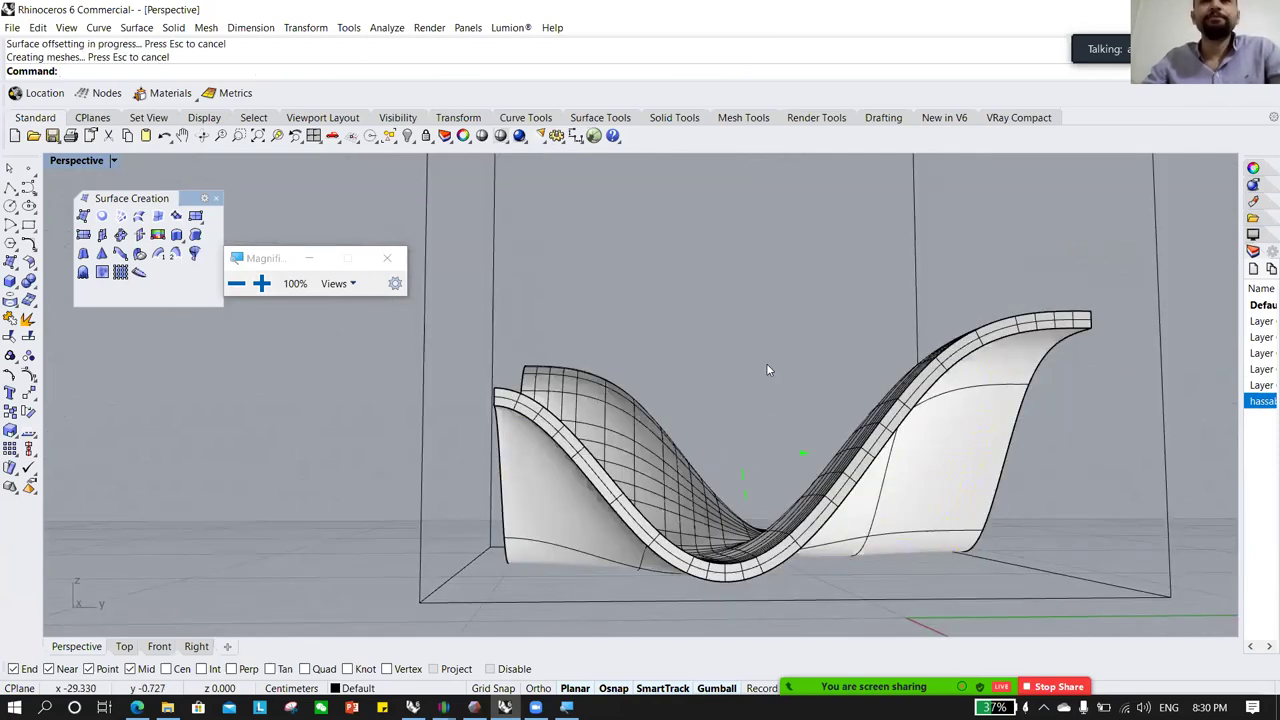
Drag the shell slightly upward and orbit to inspect it from several sides.
click(565, 352)
drag(660, 340, 651, 406)
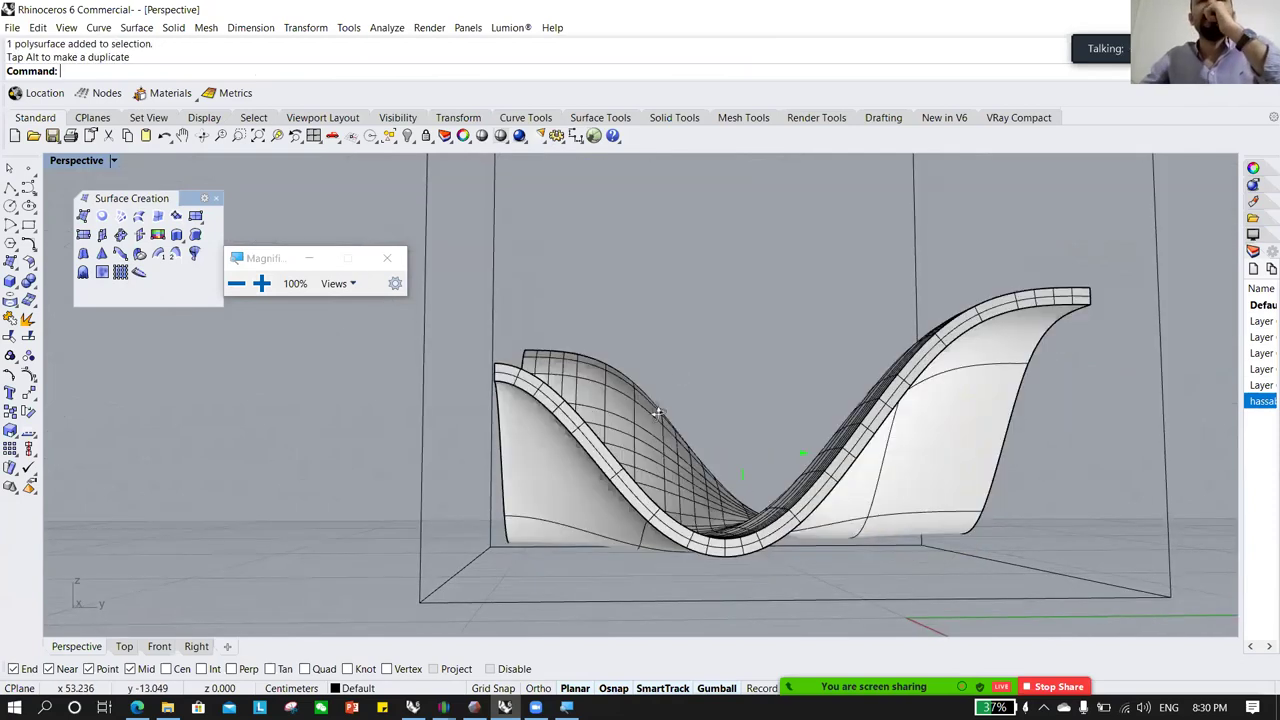
right_drag(658, 412, 929, 420)
right_drag(820, 349, 655, 415)
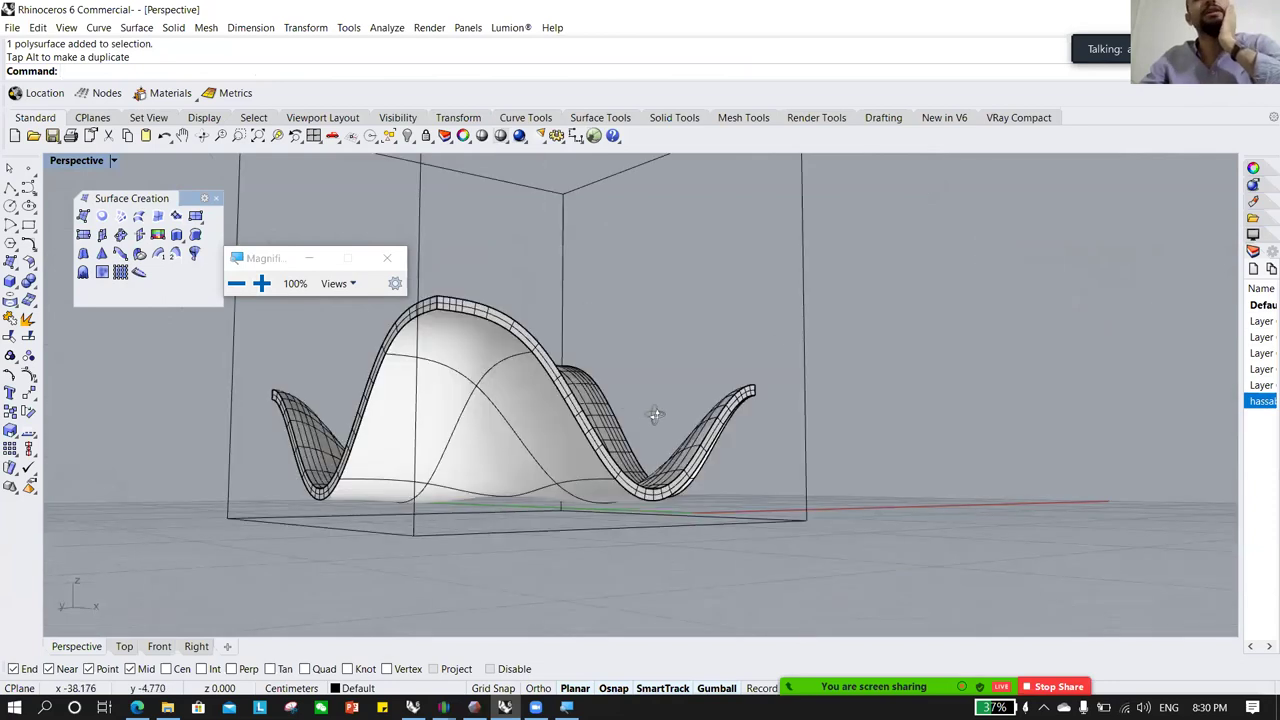
right_drag(949, 377, 926, 391)
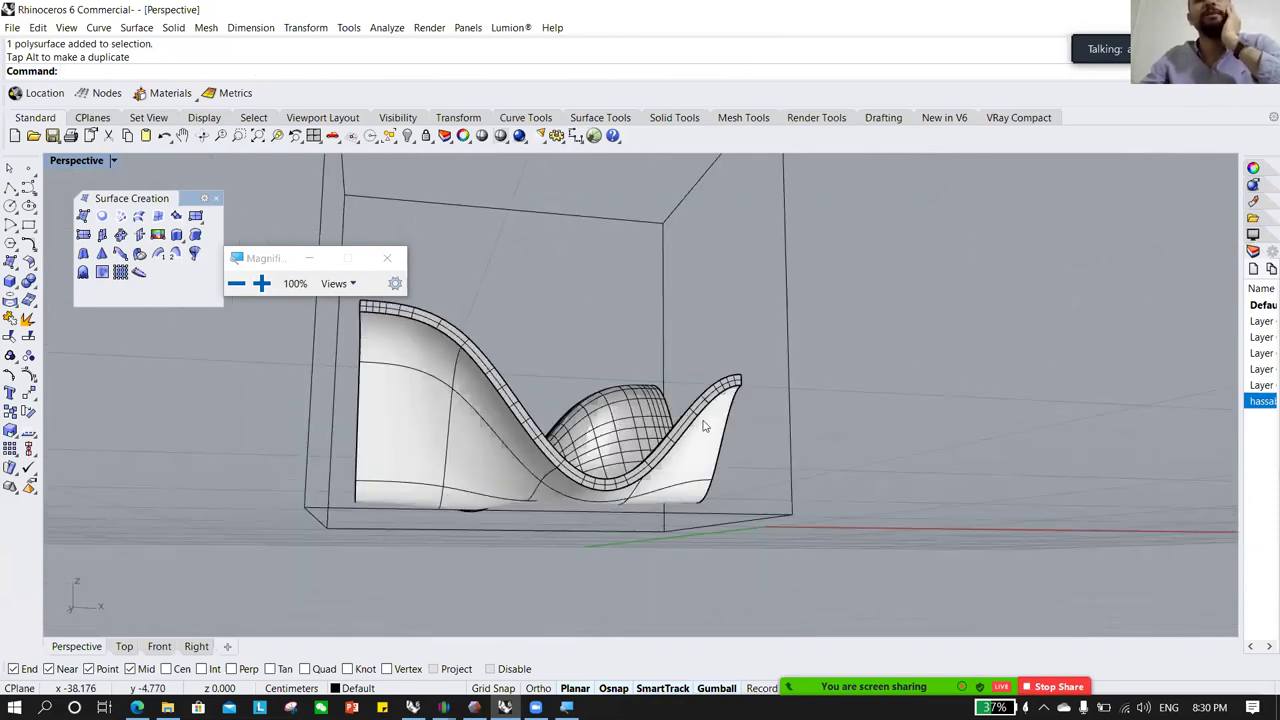
right_drag(580, 435, 542, 333)
Place a vertical clipping plane through the selected shell by picking its edge's two endpoints.
click(538, 340)
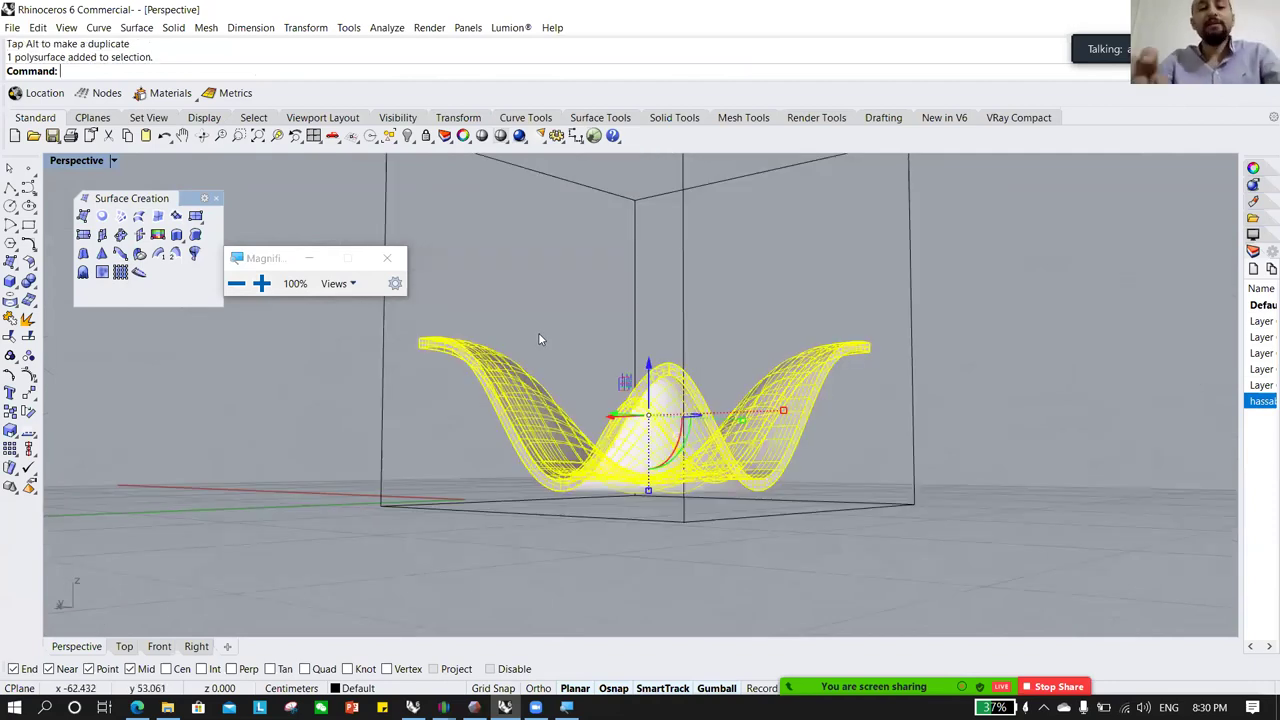
text(clip)
key(Return)
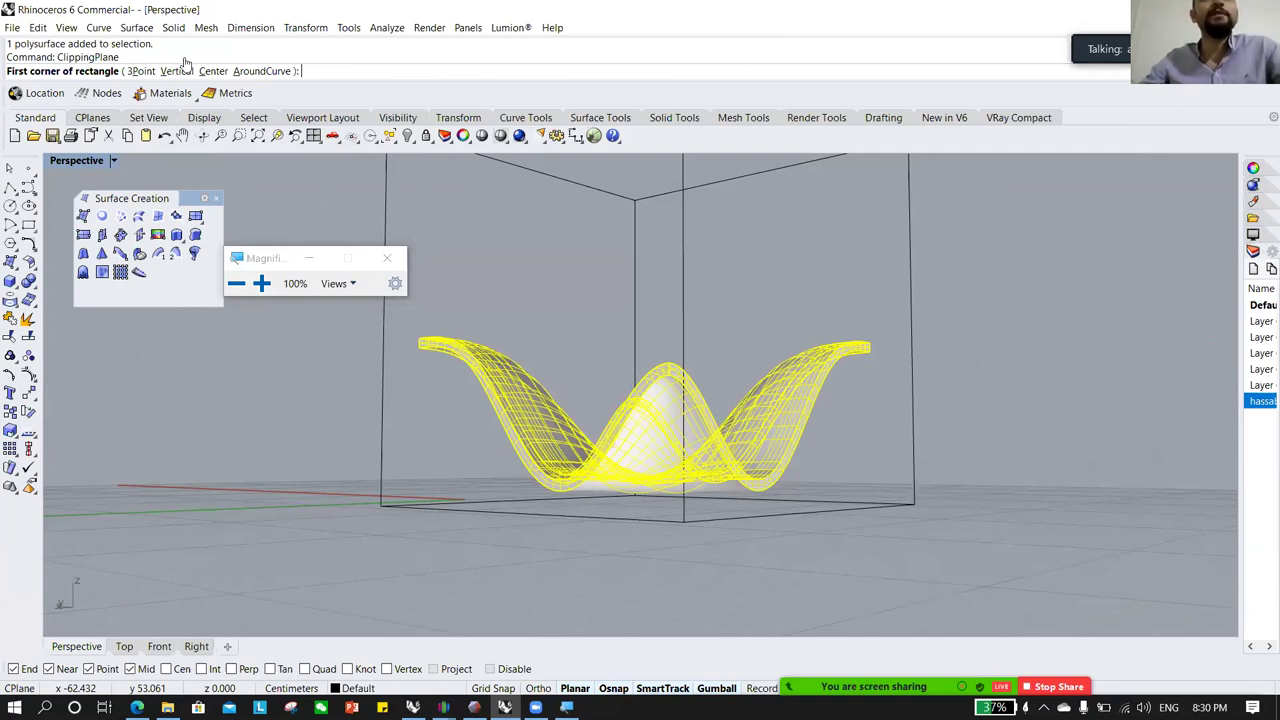
right_drag(600, 330, 906, 401)
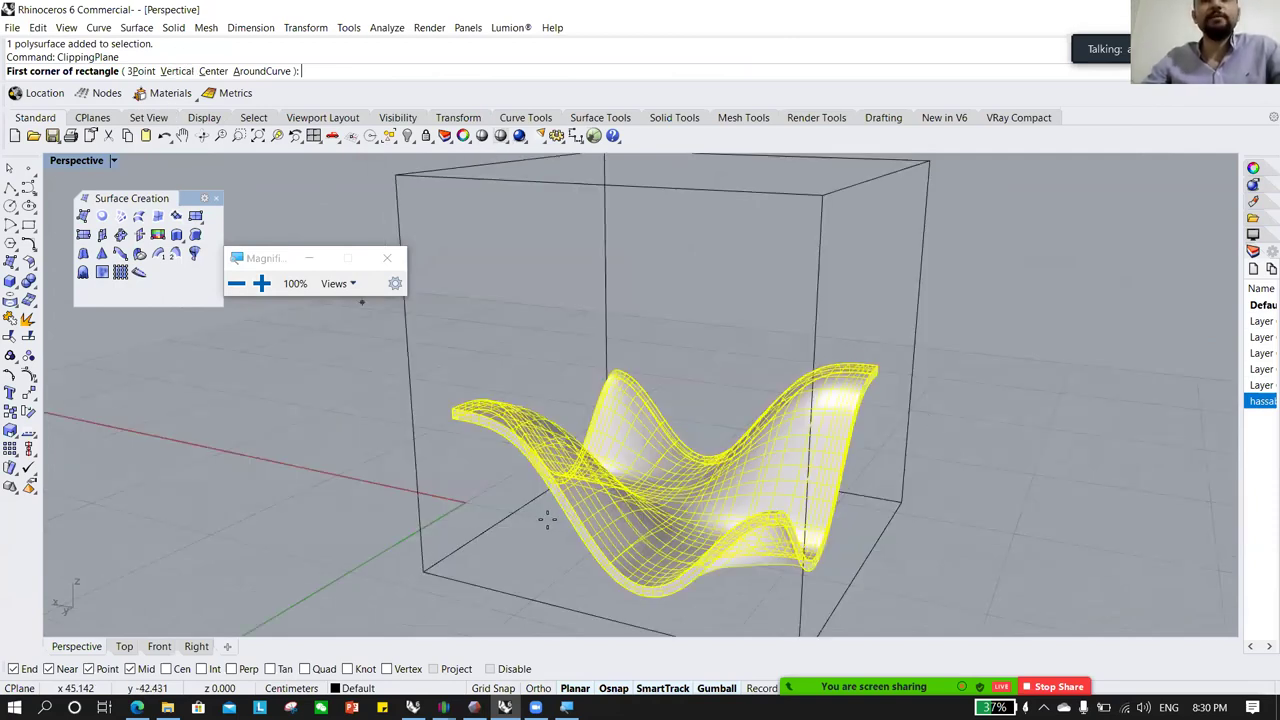
text(v)
key(Return)
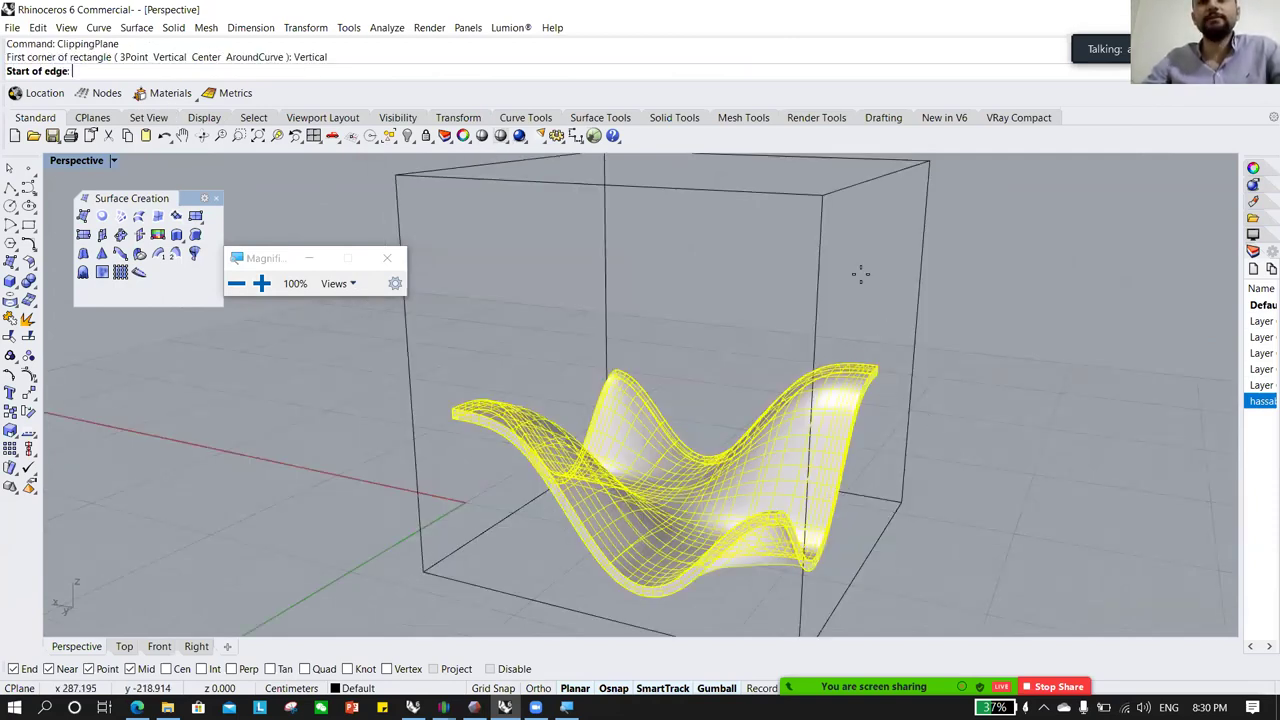
click(860, 275)
click(984, 342)
key(Return)
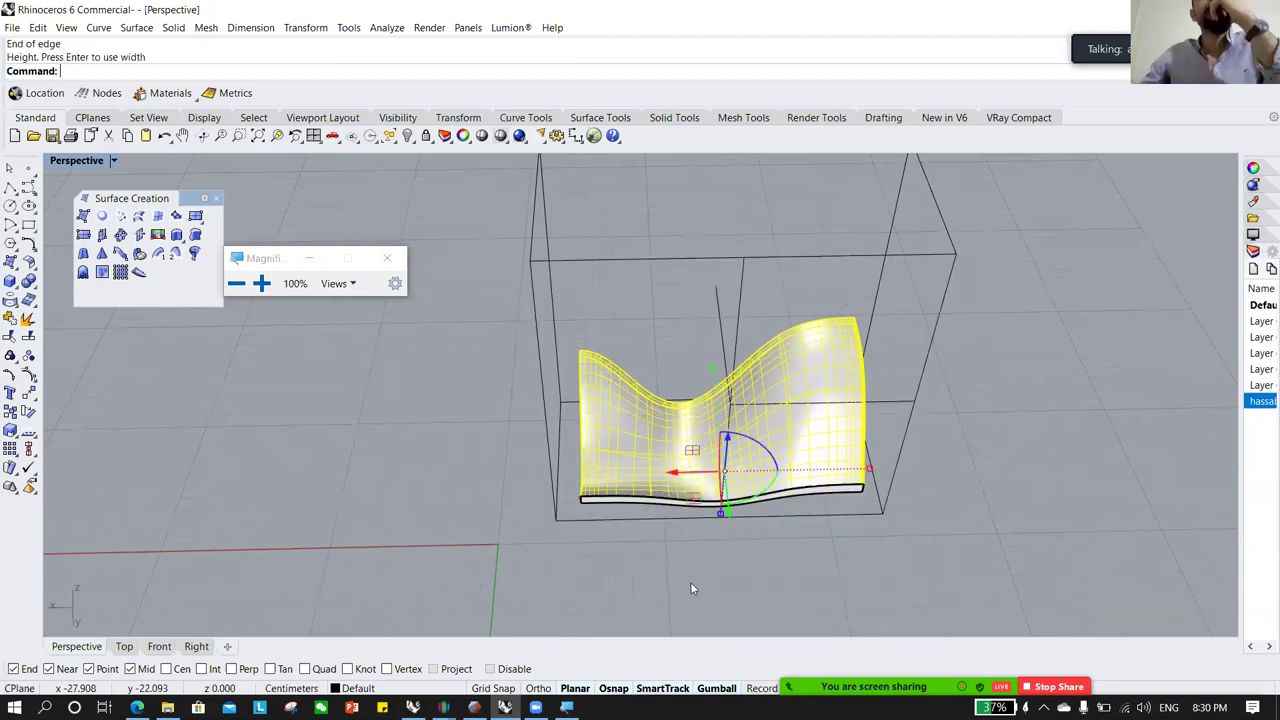
Inspect the exposed solid cross-section from several angles and select the clipping plane.
right_drag(886, 543, 906, 543)
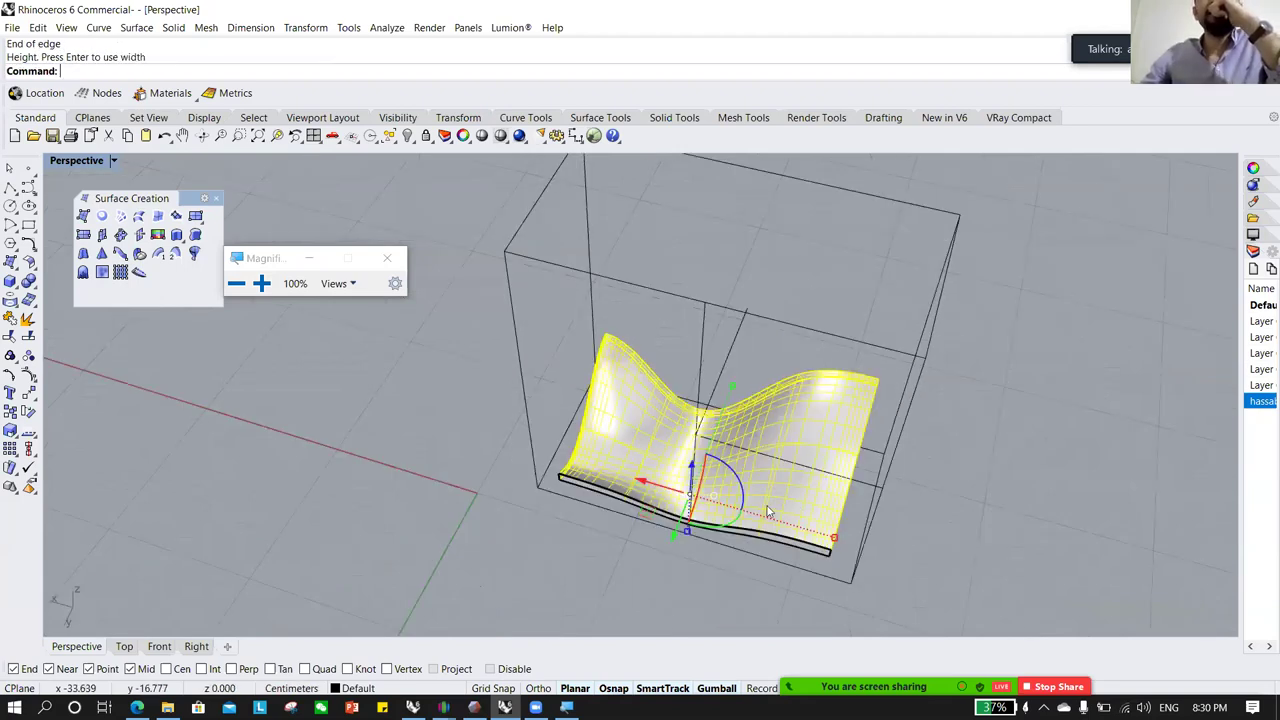
right_drag(768, 511, 614, 447)
key(Escape)
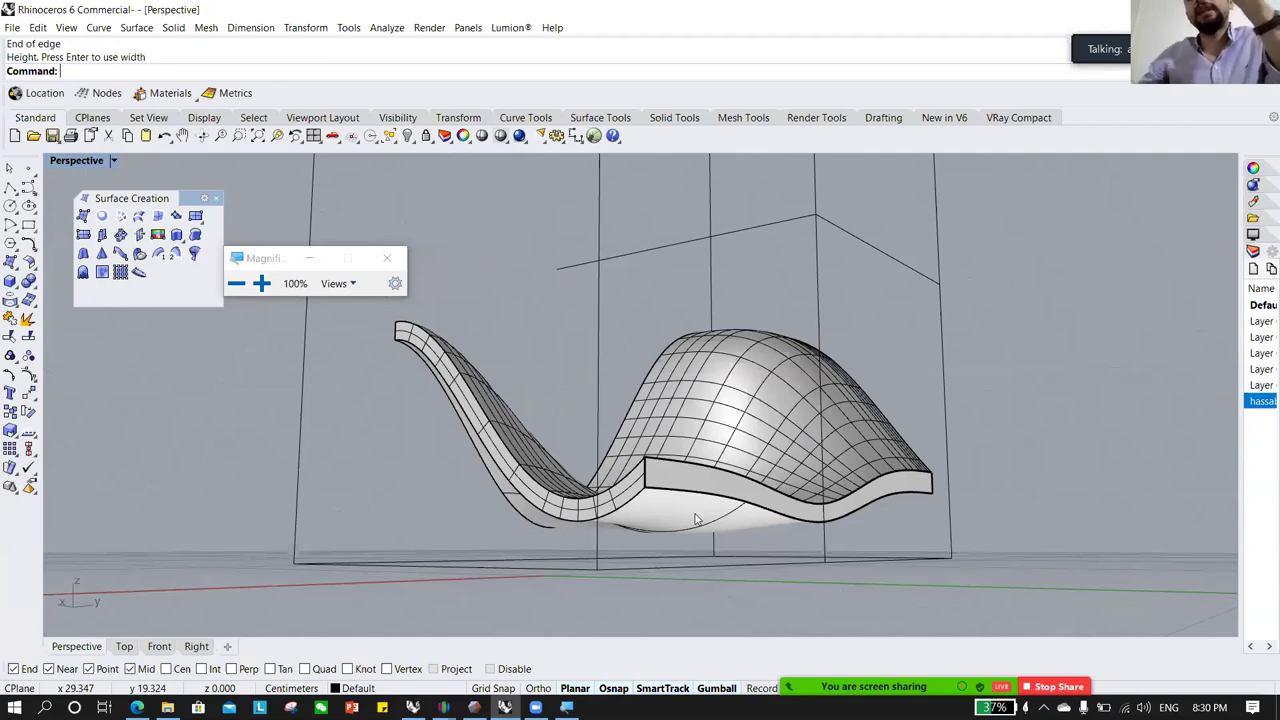
scroll(697, 519, up, 3)
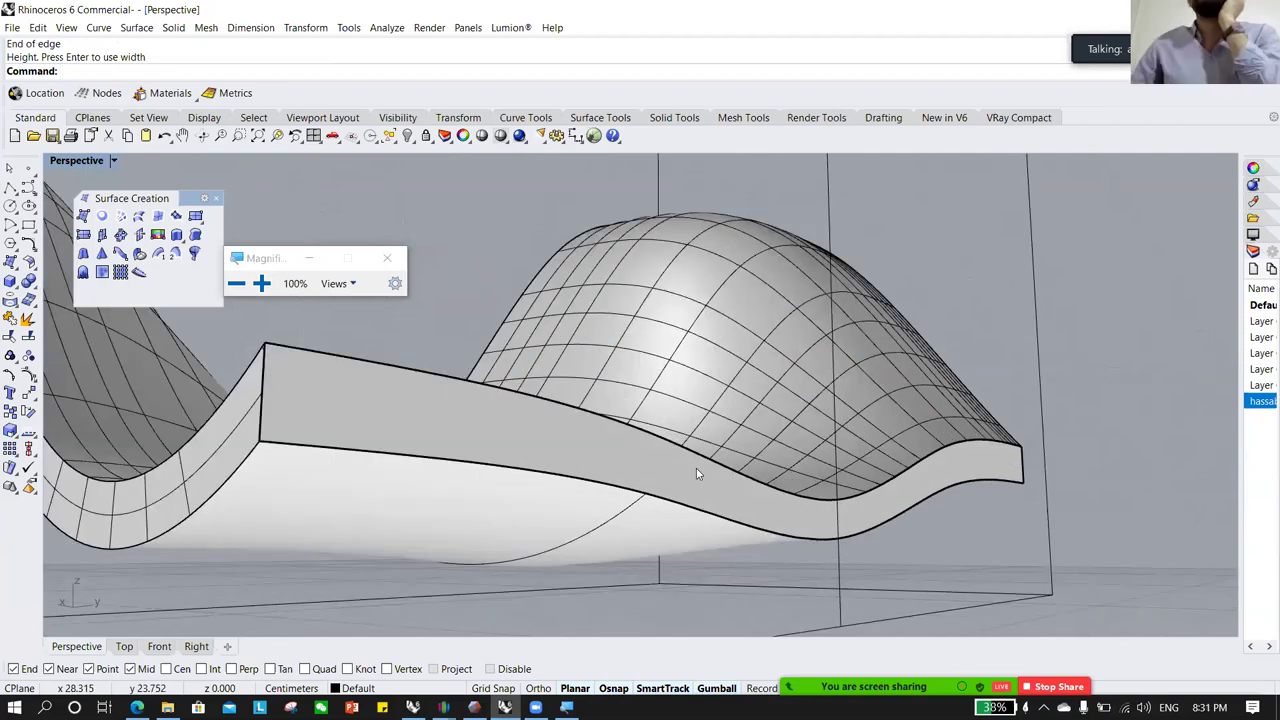
scroll(772, 350, down, 3)
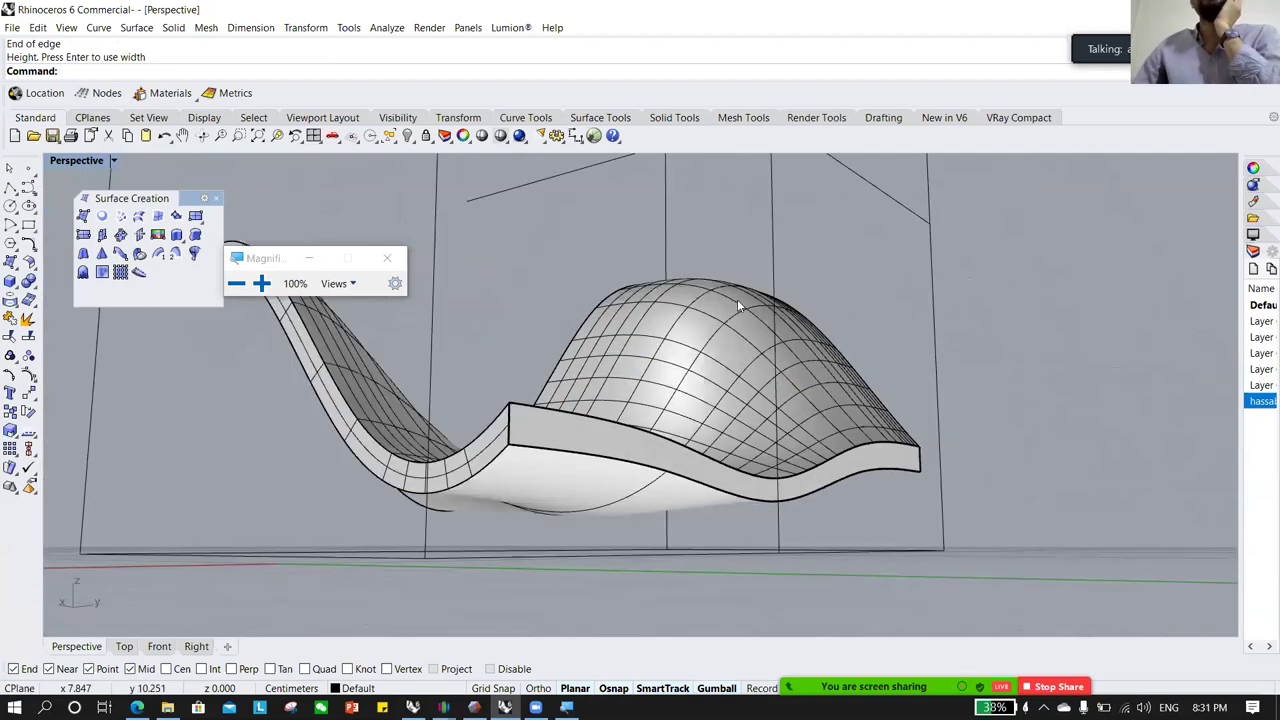
right_drag(749, 280, 777, 277)
click(770, 292)
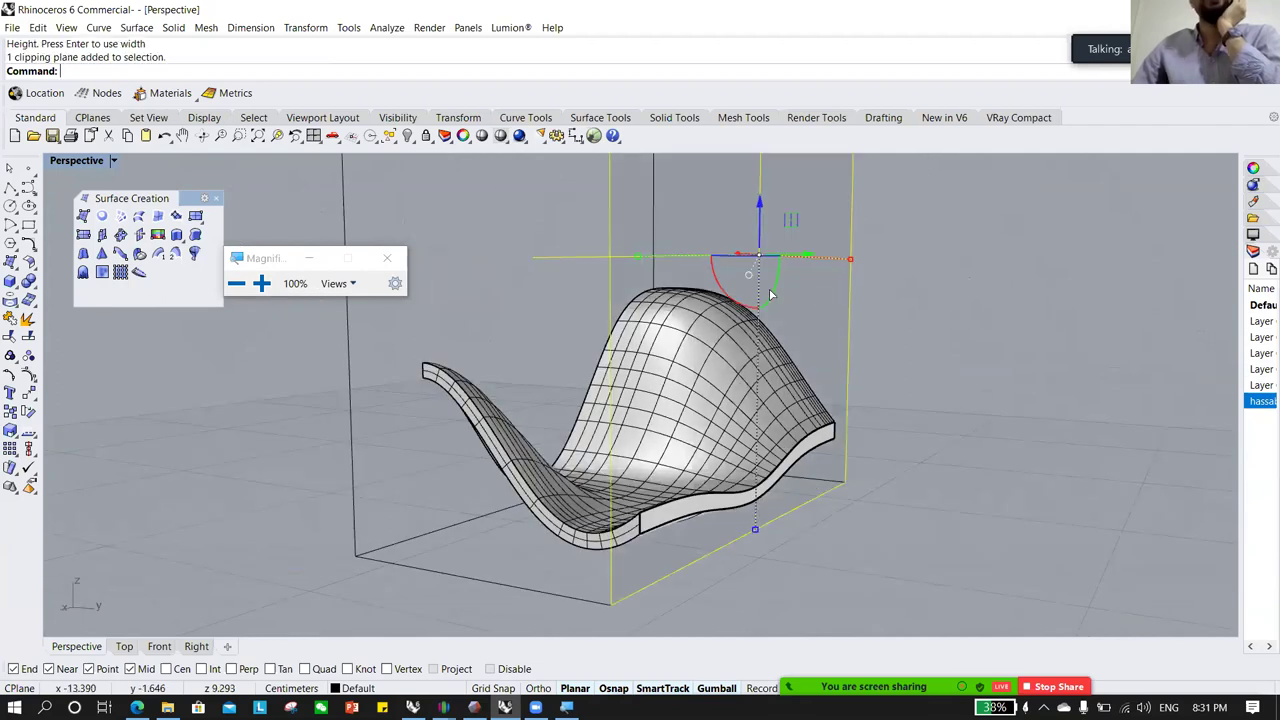
Slide the clipping plane back and forth through the shell, finally parking it level above.
right_drag(857, 326, 998, 354)
drag(998, 354, 1159, 391)
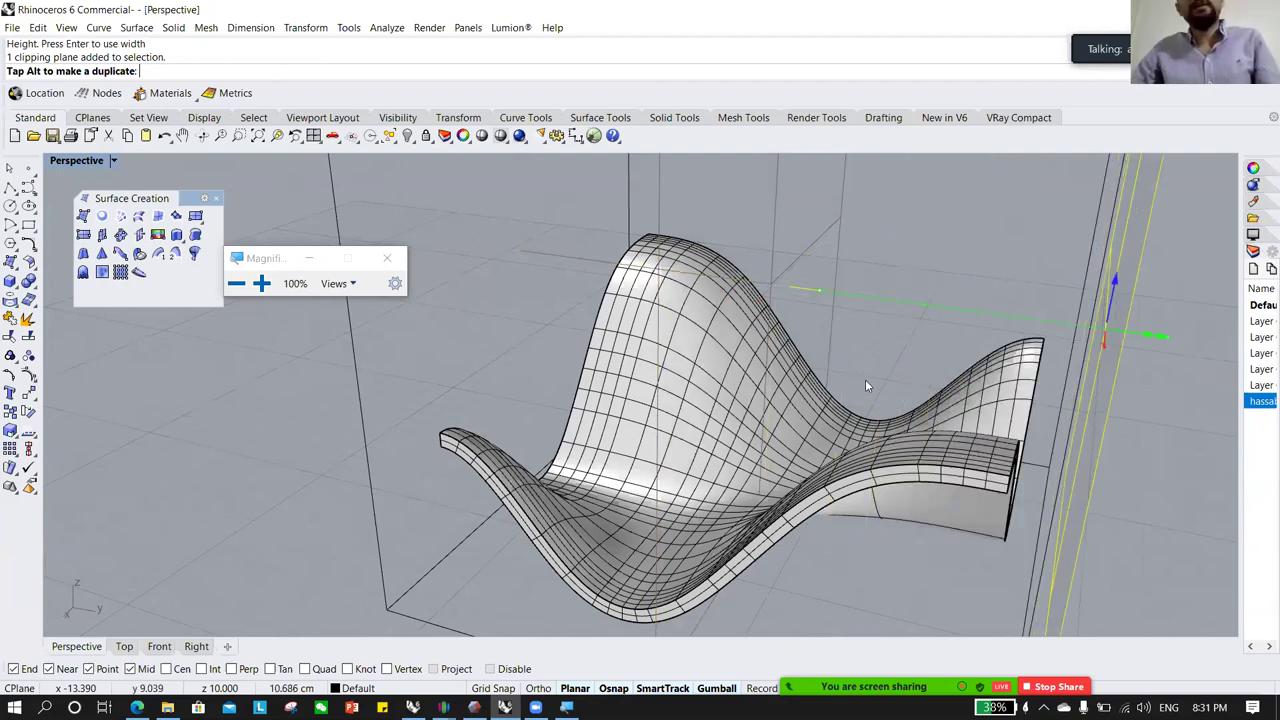
drag(790, 348, 845, 400)
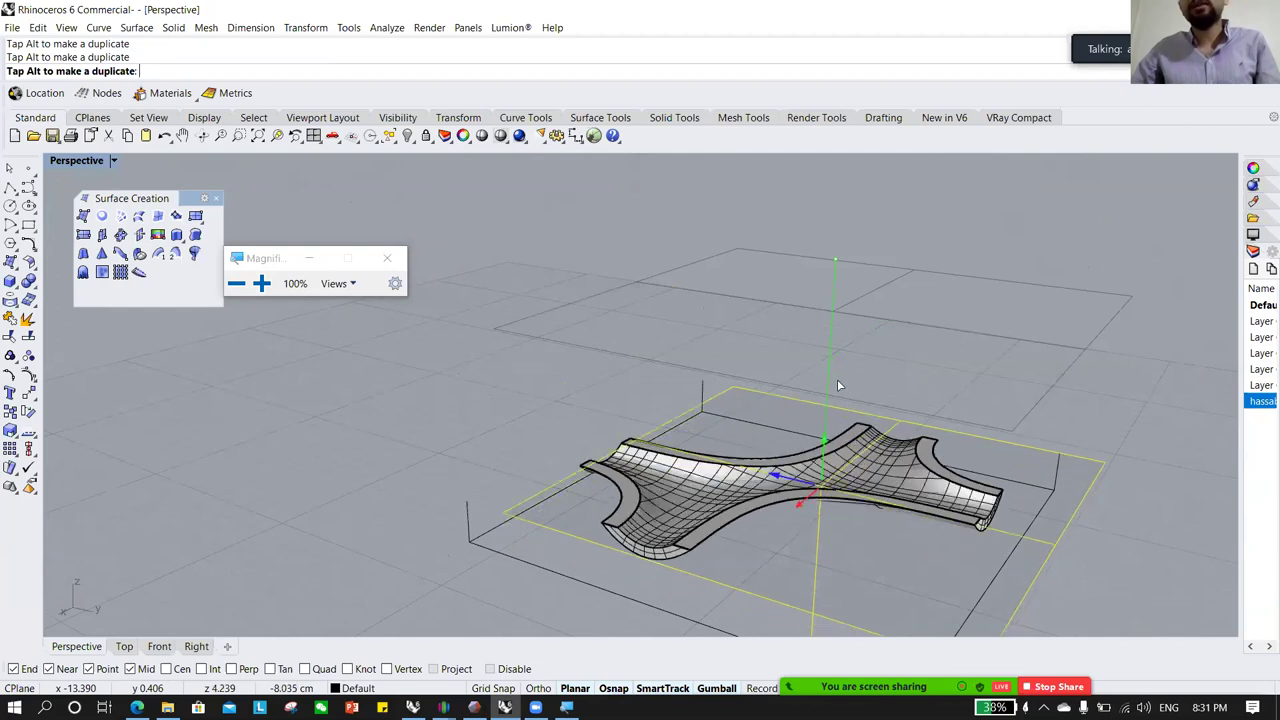
drag(782, 286, 724, 315)
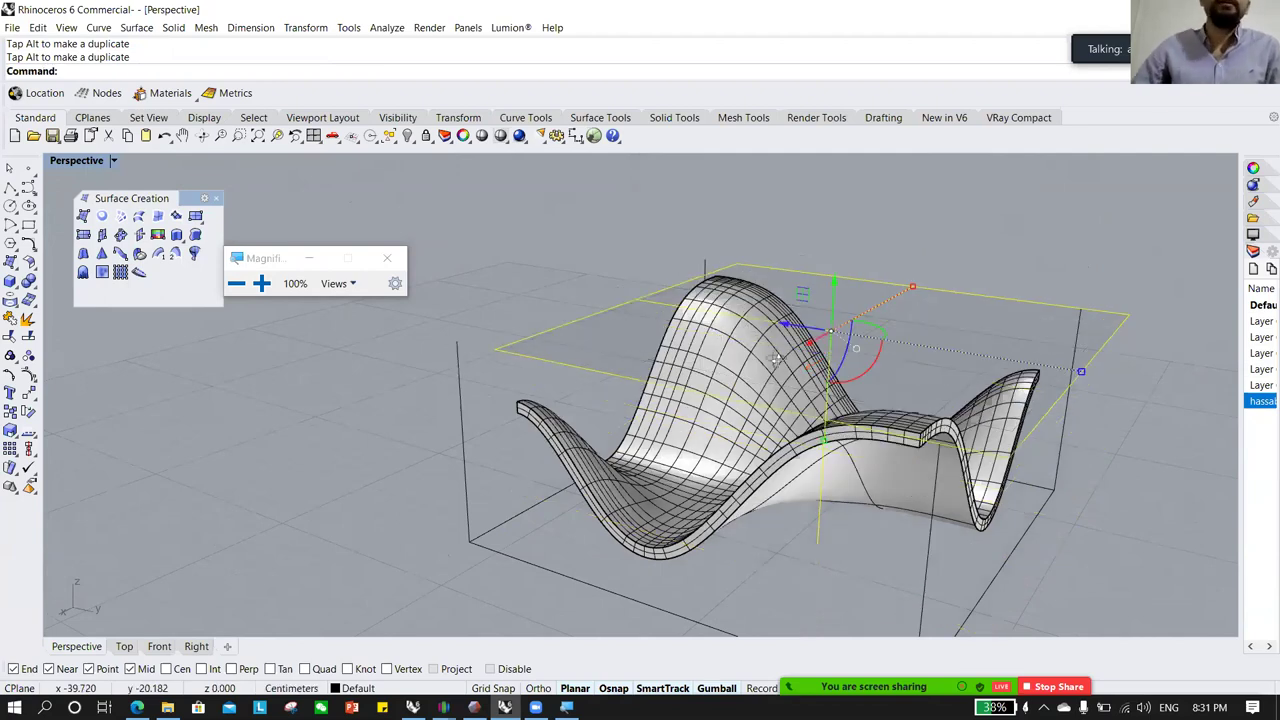
right_drag(869, 325, 873, 430)
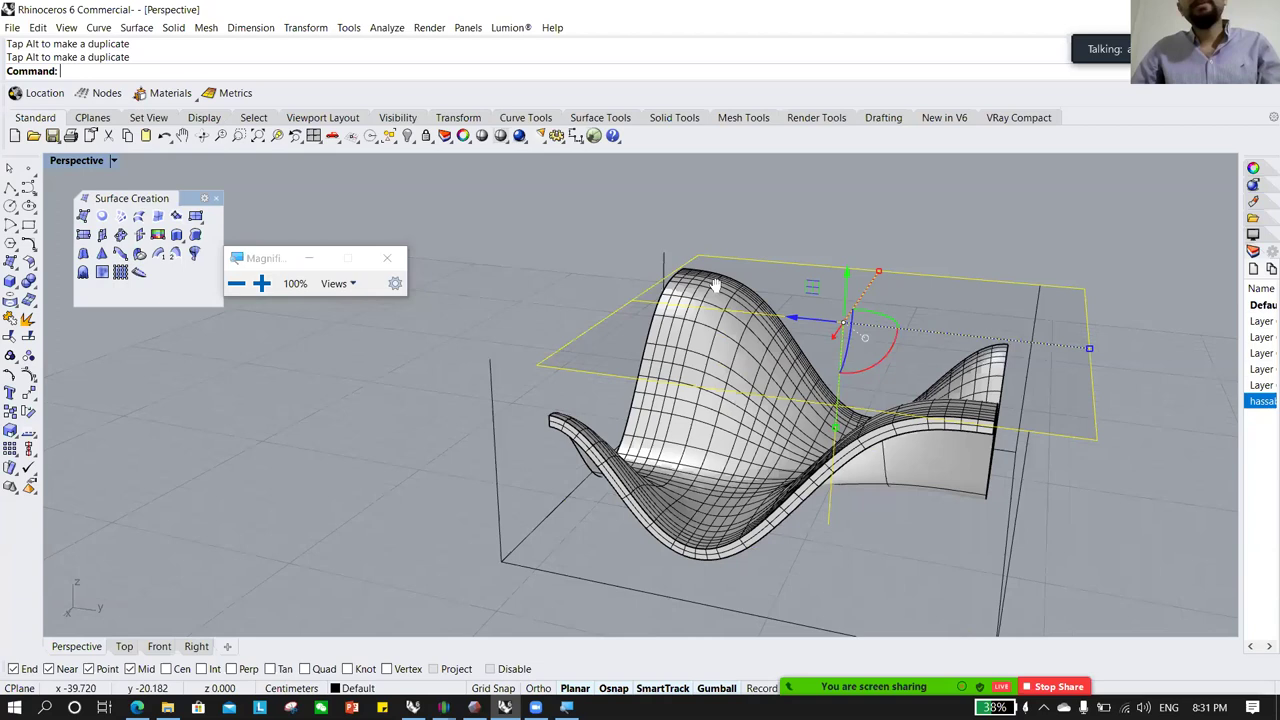
right_drag(715, 287, 710, 283)
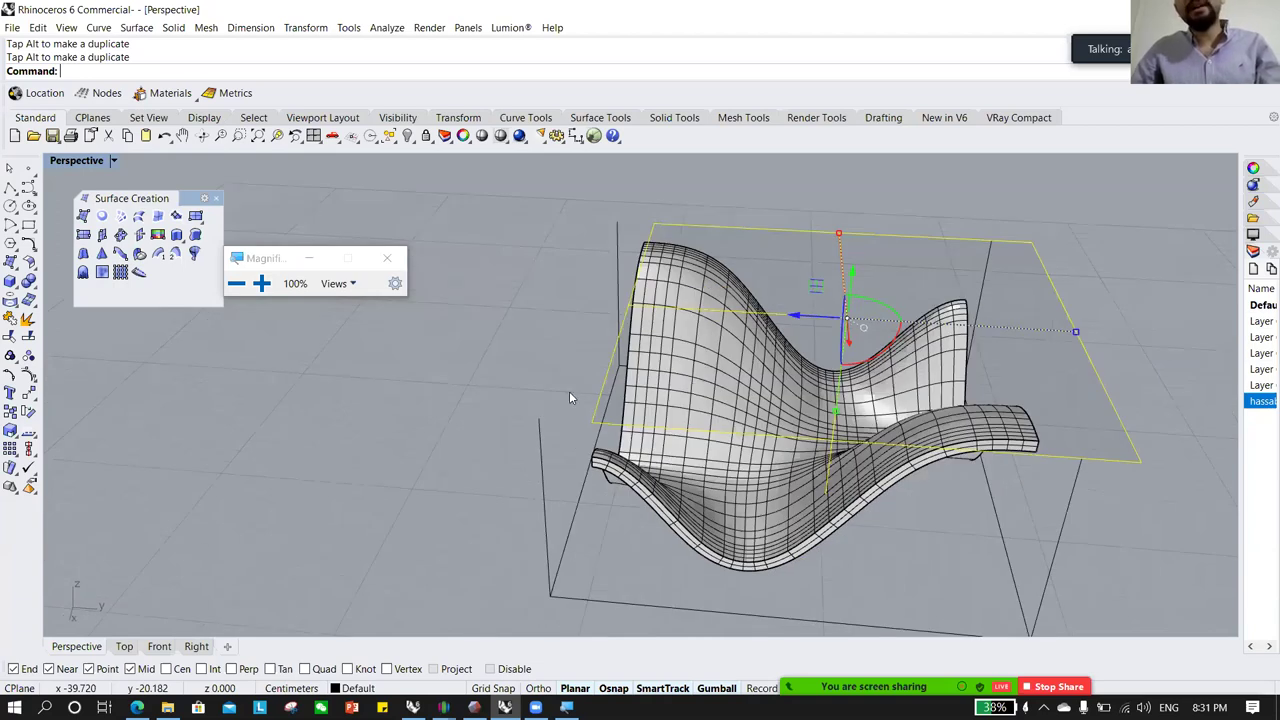
scroll(561, 394, up, 5)
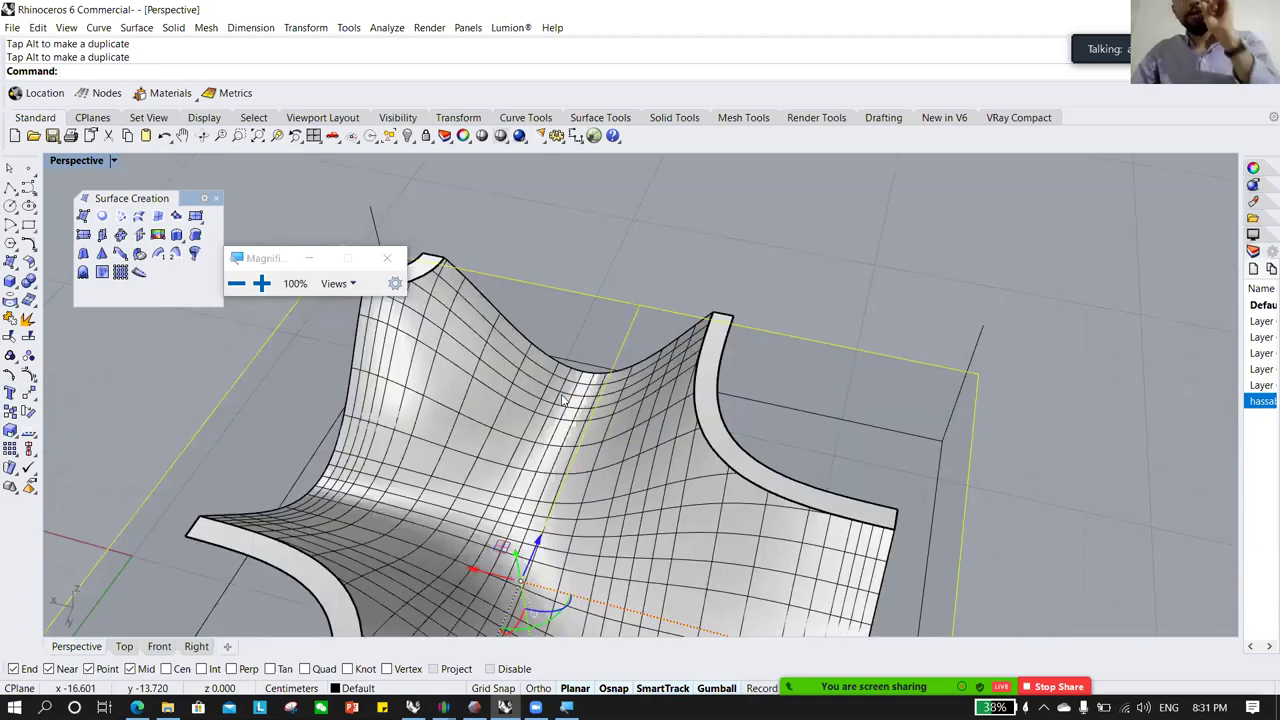
scroll(702, 378, up, 5)
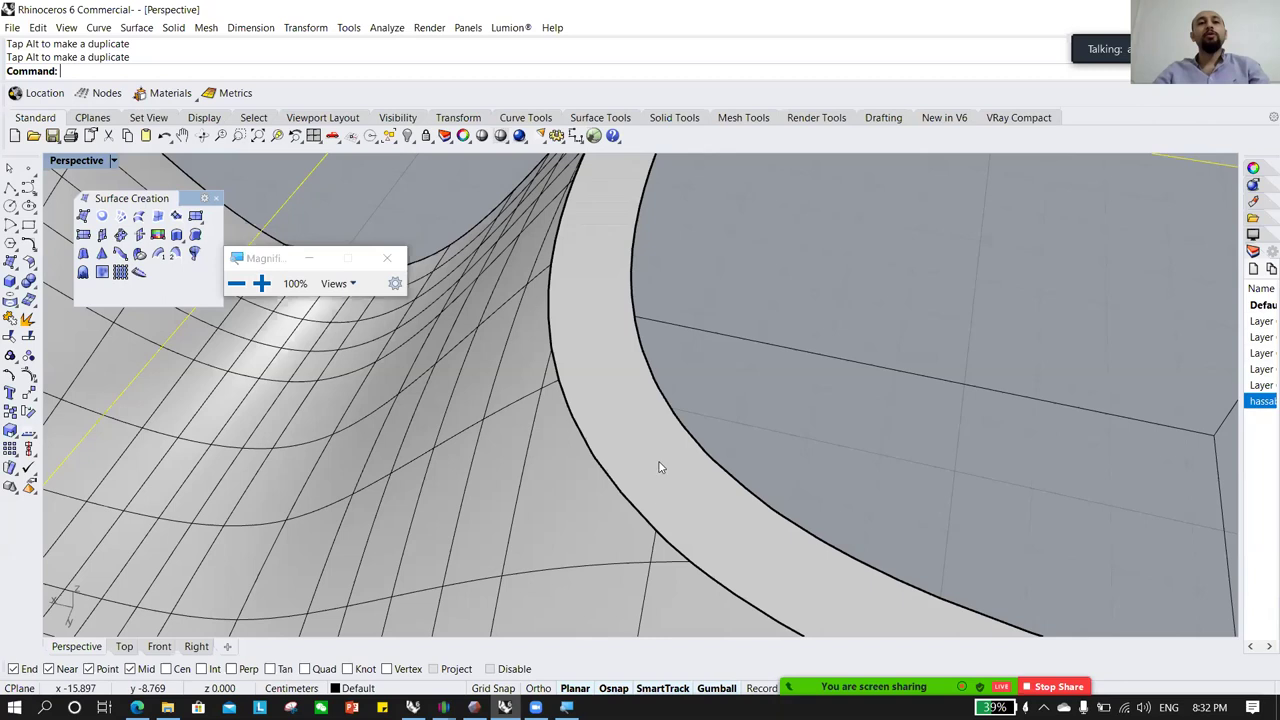
Zoom out and tilt the view up, then switch to the Google Slides printing-workflow slide.
scroll(659, 467, down, 10)
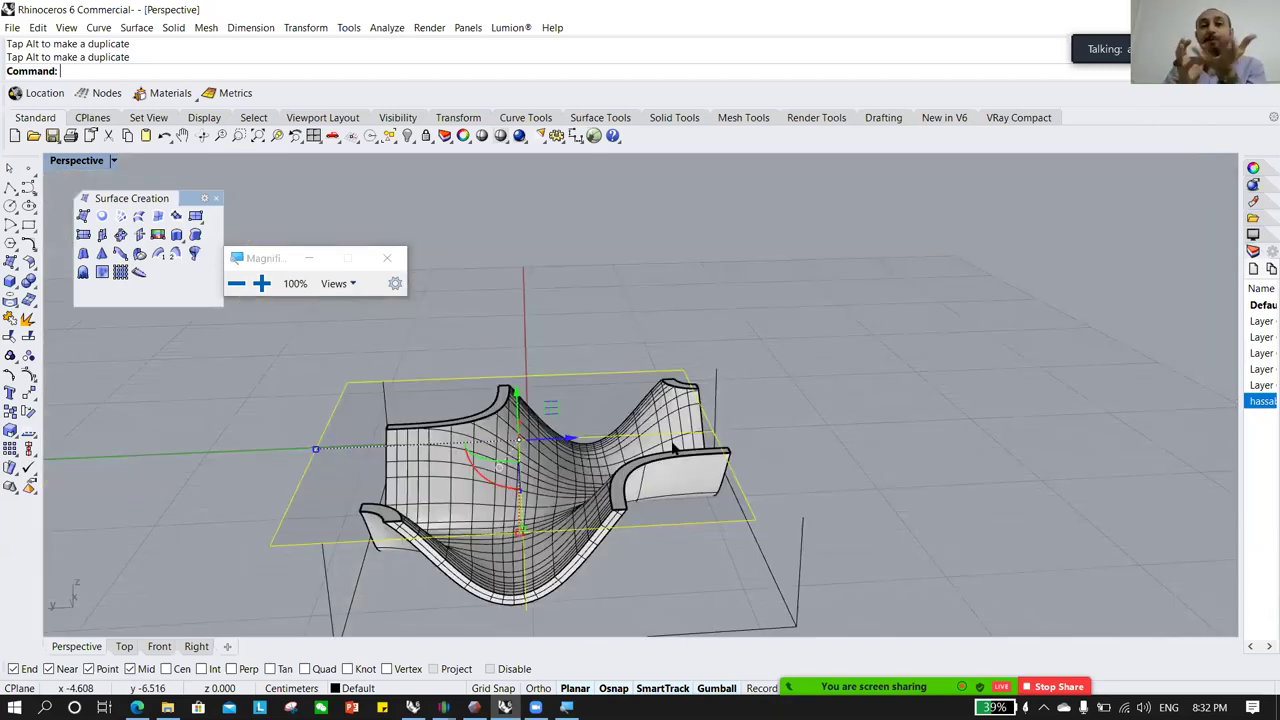
key(Up)
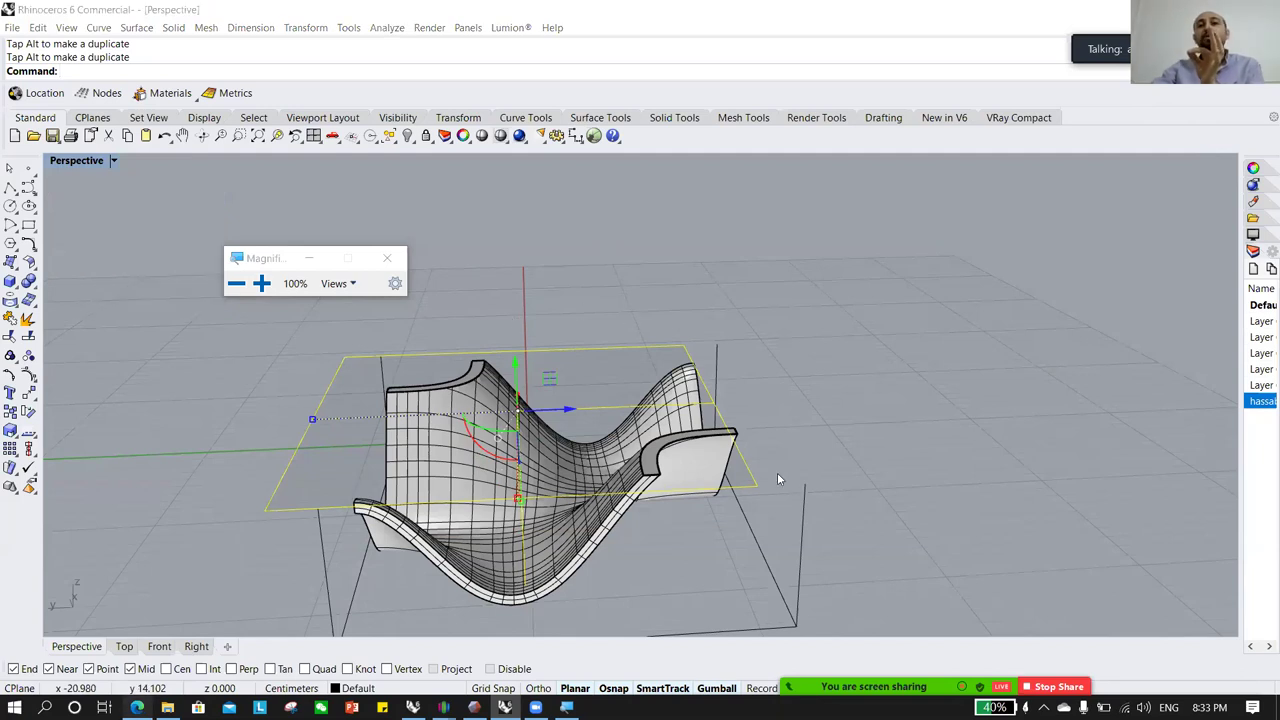
key(alt+Tab)
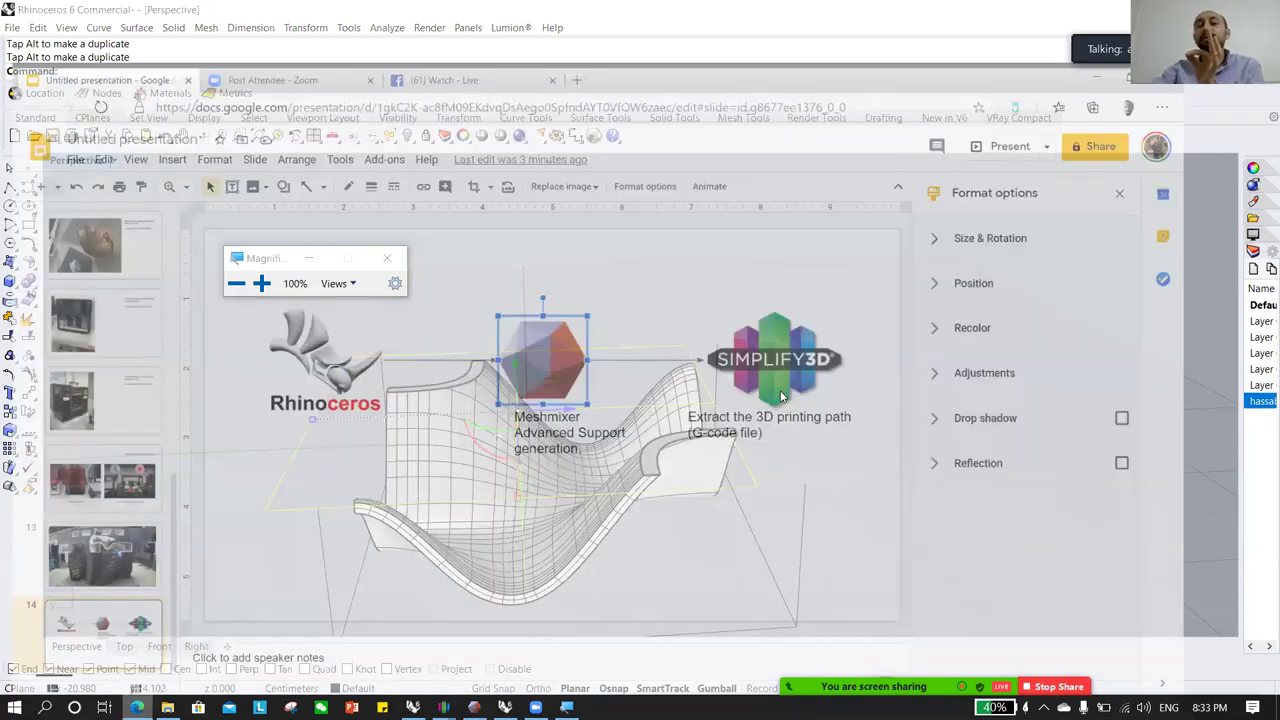
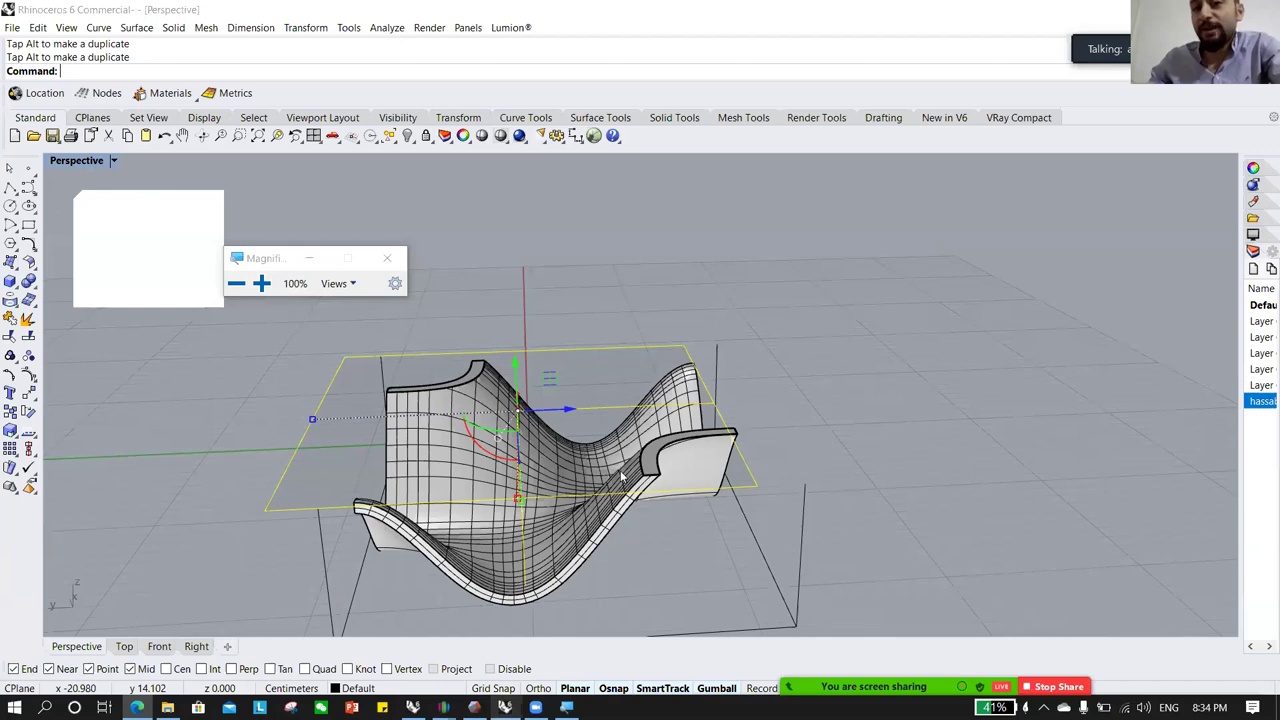
Delete the flat rectangular plane so only the gridded wavy saddle wall remains in its box.
scroll(454, 304, up, 5)
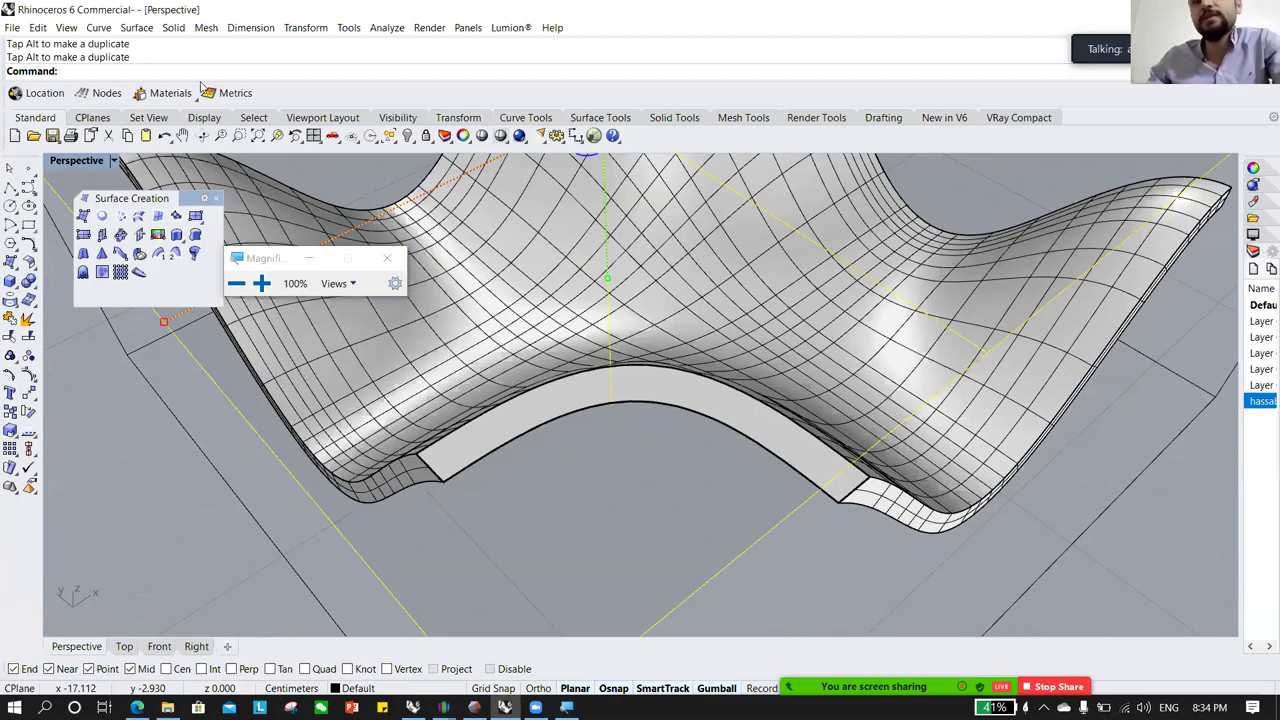
right_drag(737, 503, 734, 502)
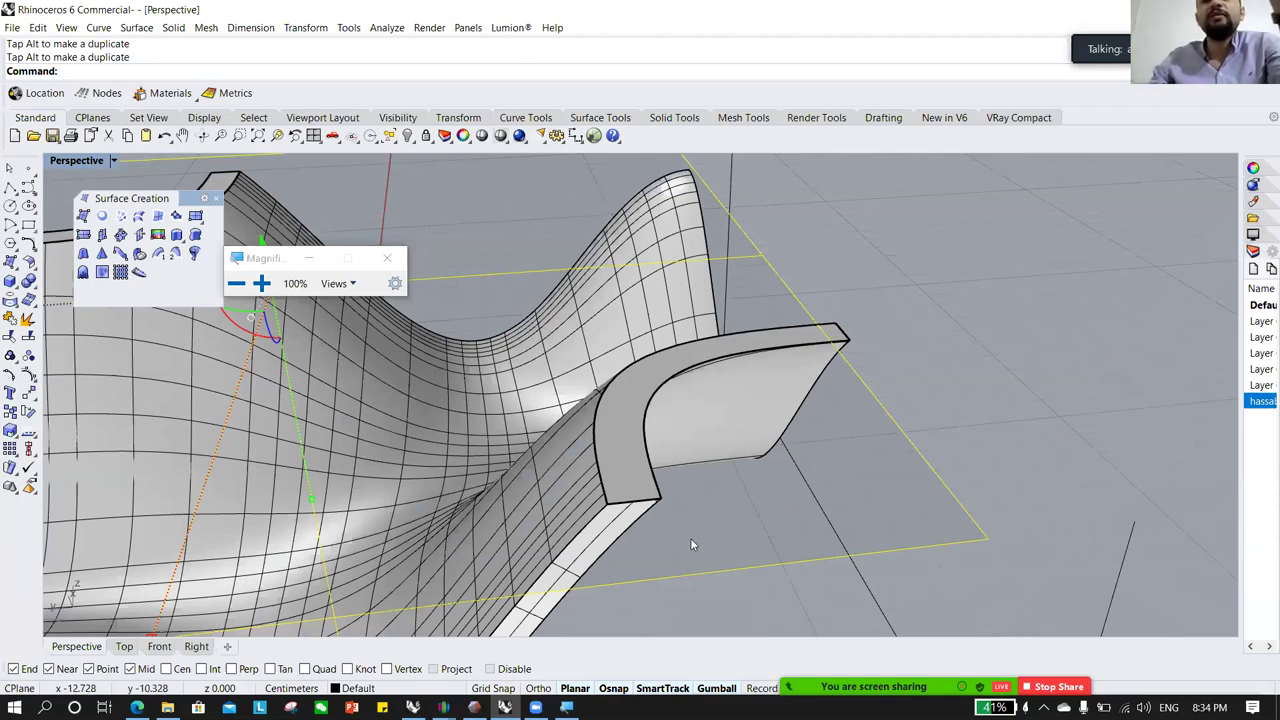
key(Delete)
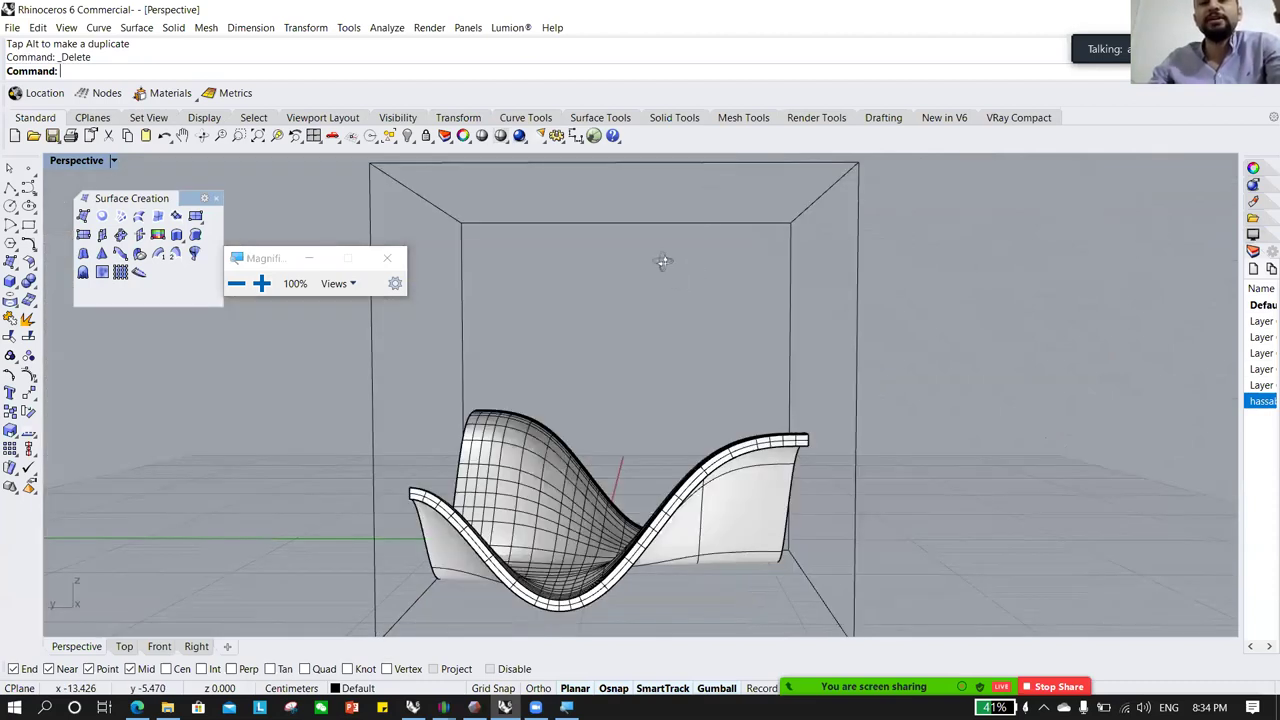
right_drag(671, 532, 717, 532)
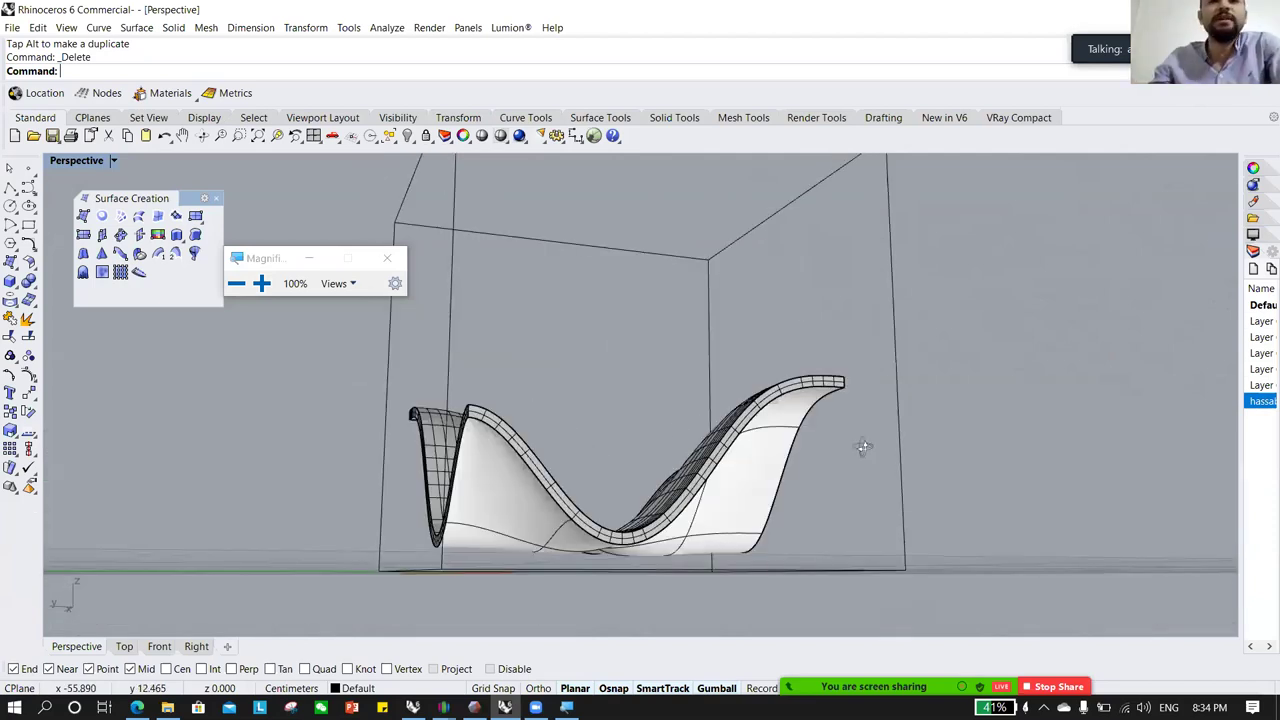
right_drag(793, 520, 859, 523)
scroll(858, 518, up, 5)
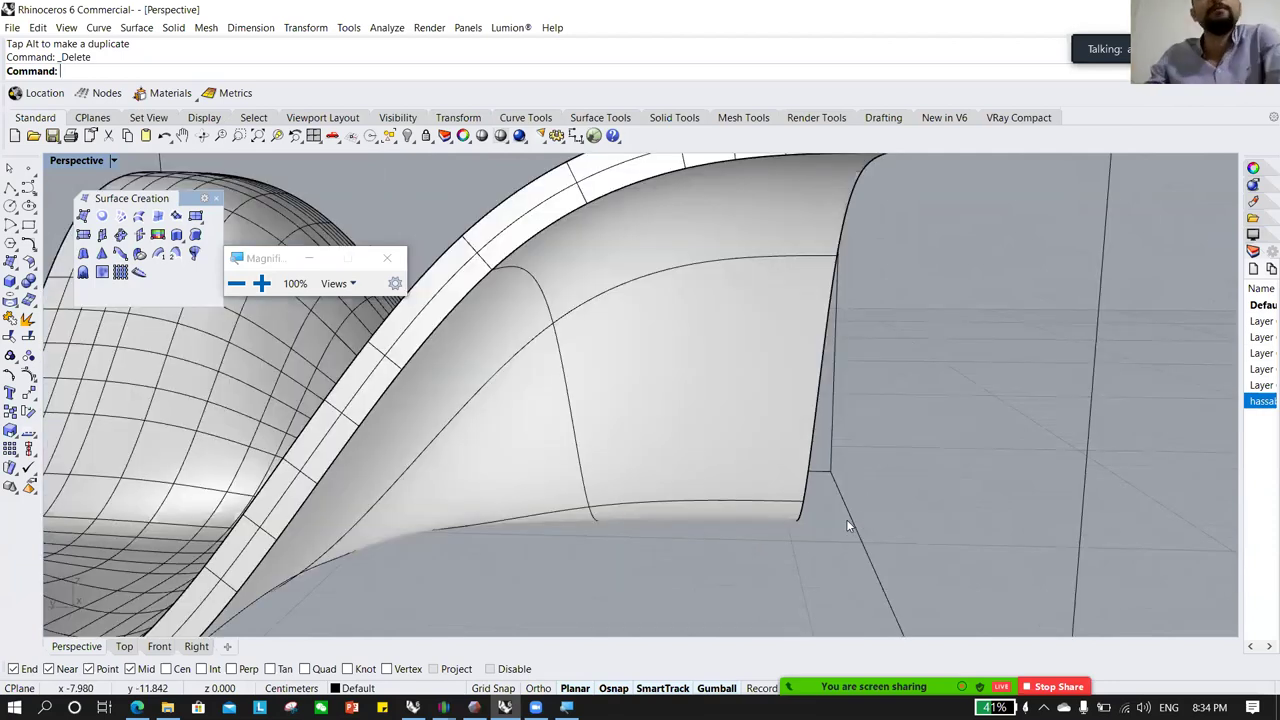
scroll(846, 519, down, 3)
scroll(666, 455, down, 8)
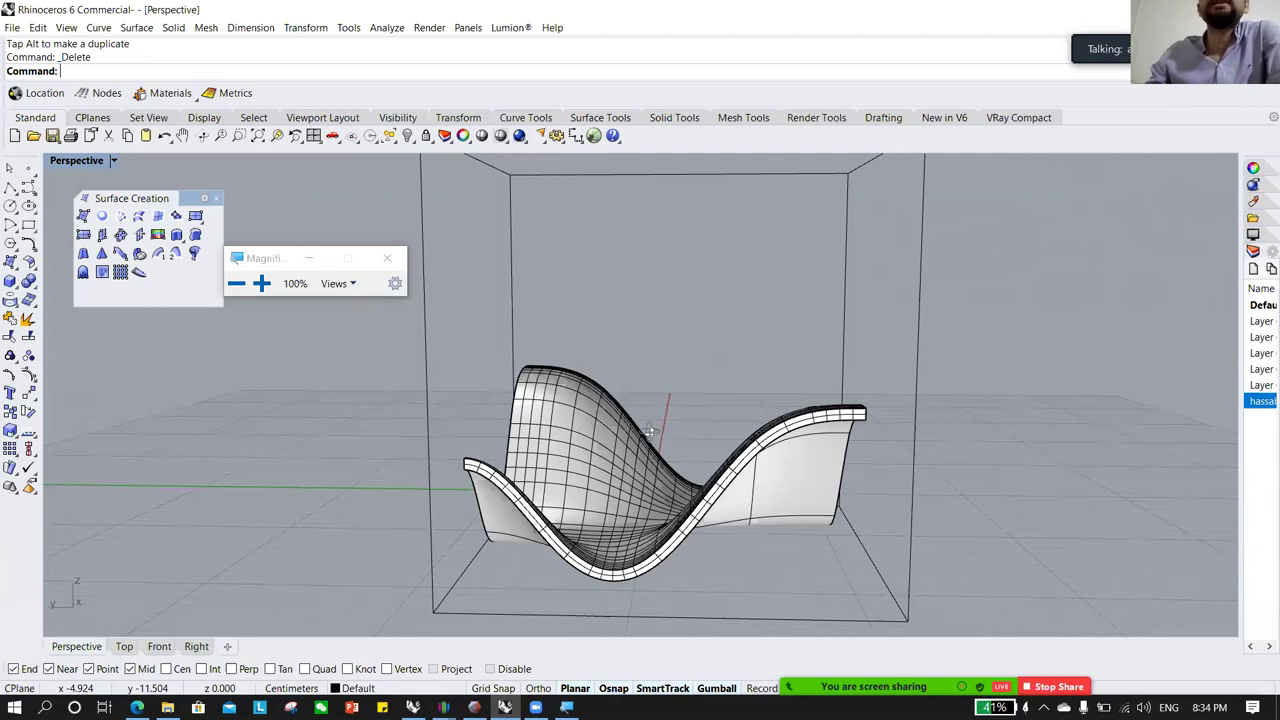
scroll(662, 422, down, 3)
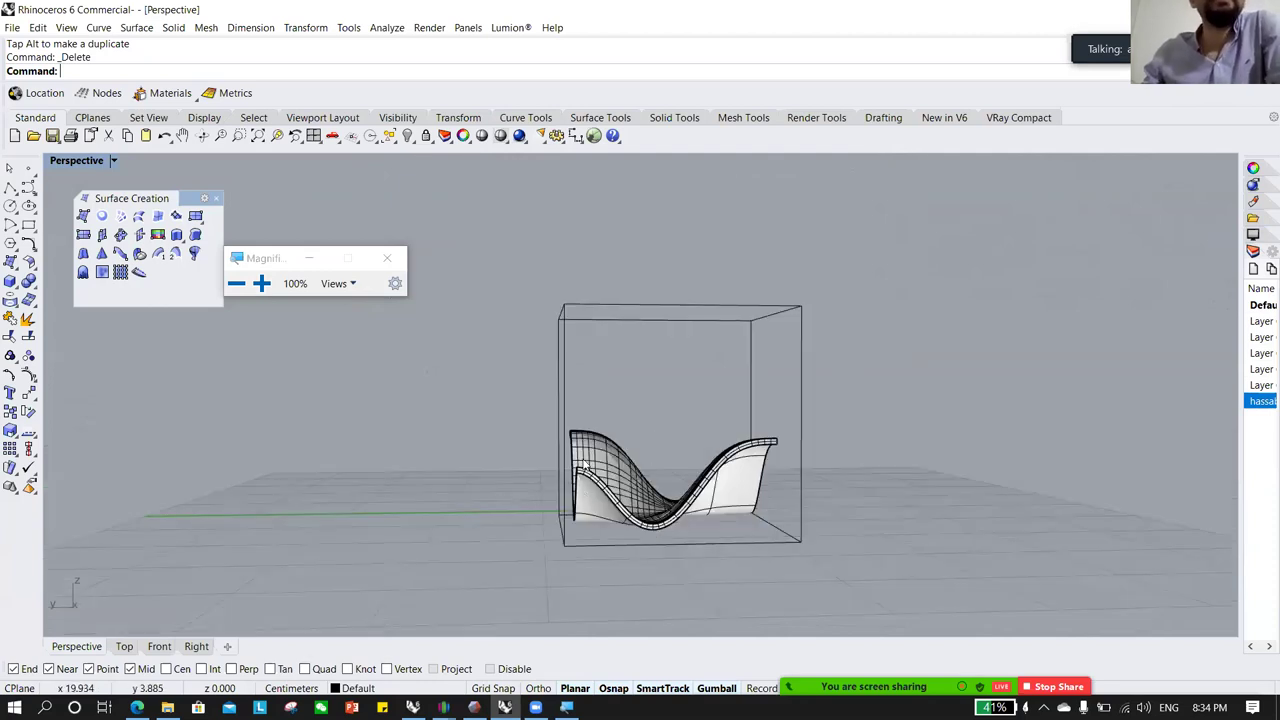
scroll(590, 430, up, 4)
scroll(592, 428, up, 3)
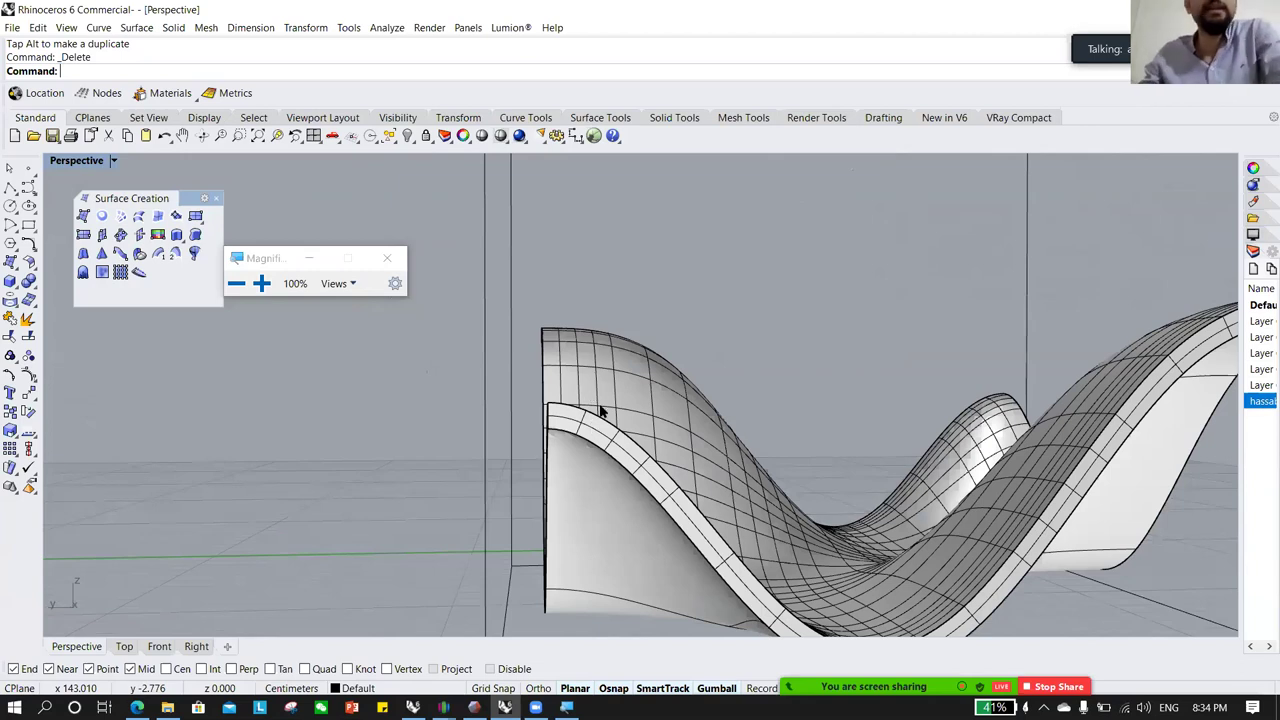
Rotate the wavy wall upright into a twisted tower and move it into place in the box.
click(819, 485)
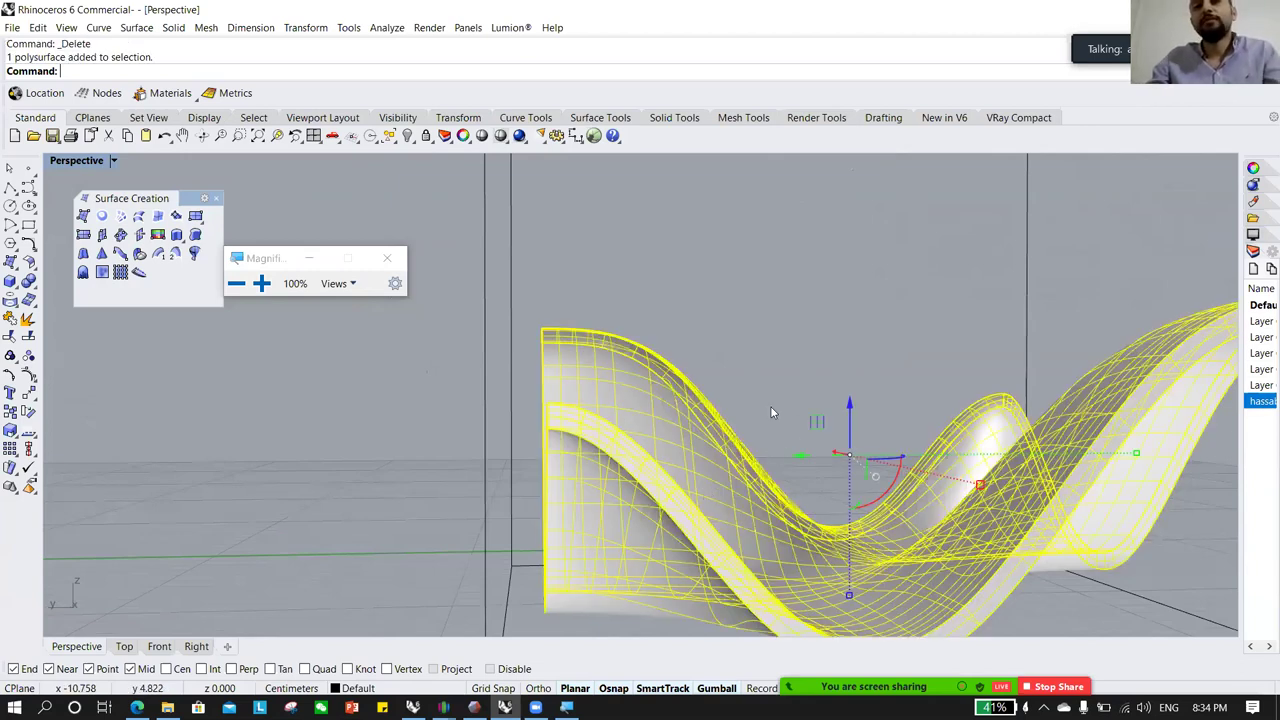
scroll(770, 406, down, 2)
drag(790, 485, 606, 434)
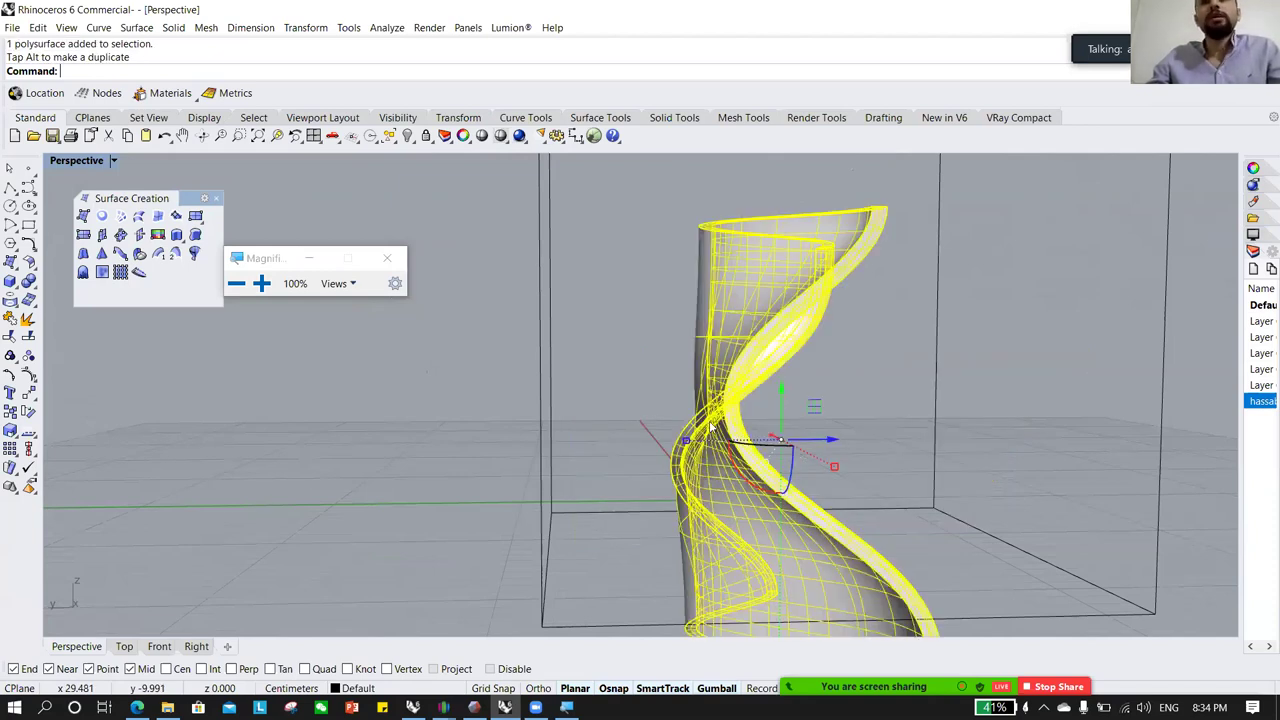
drag(838, 402, 764, 407)
key(Escape)
Bring up the Simplify3D print preview window.
scroll(705, 455, down, 3)
mouse_move(705, 455)
right_down()
mouse_move(724, 419)
mouse_move(780, 450)
mouse_move(700, 460)
right_up()
scroll(638, 422, up, 2)
scroll(638, 422, up, 2)
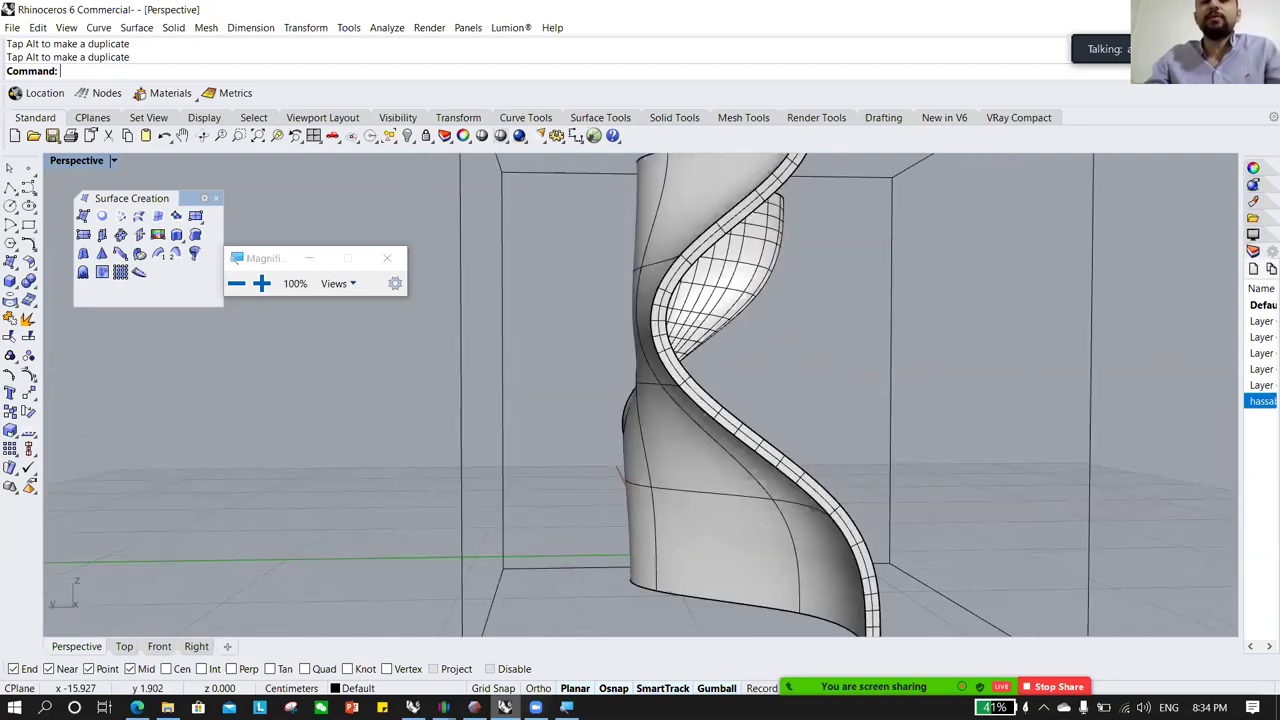
click(443, 707)
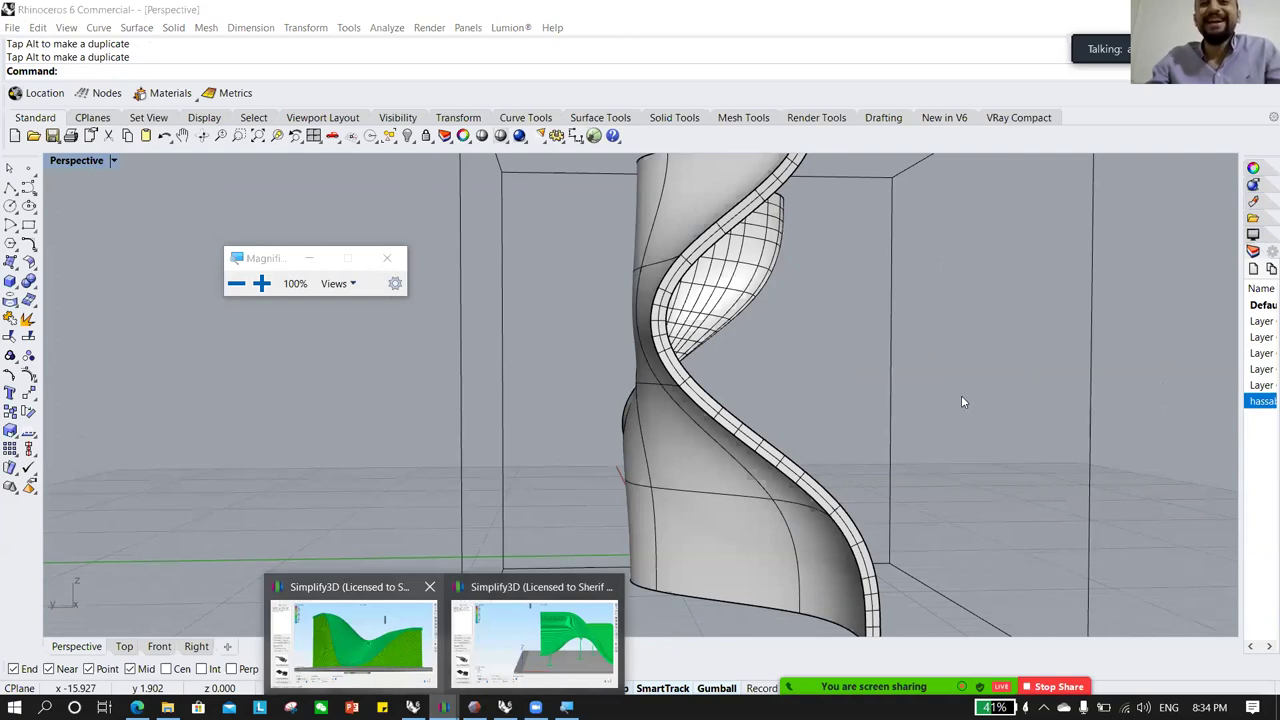
key(alt+Tab)
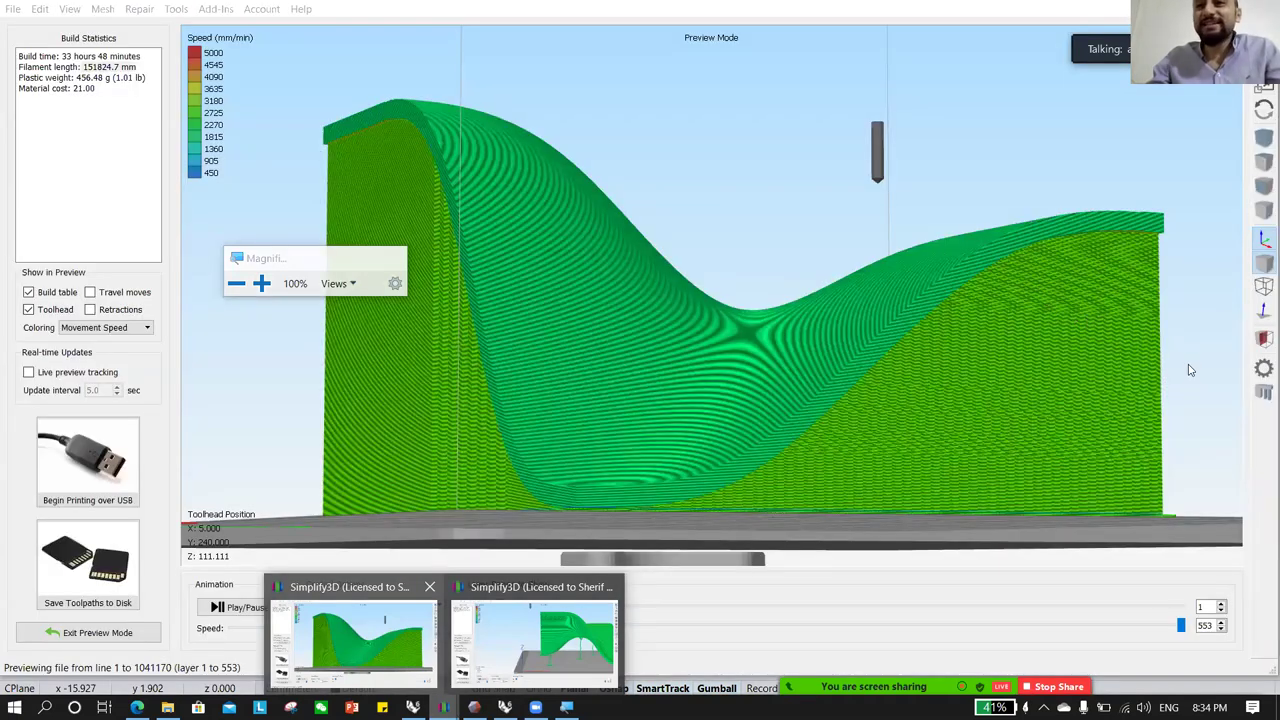
Compare the two Simplify3D sliced previews of the S-shaped print, then return to Rhino.
key(alt+Tab)
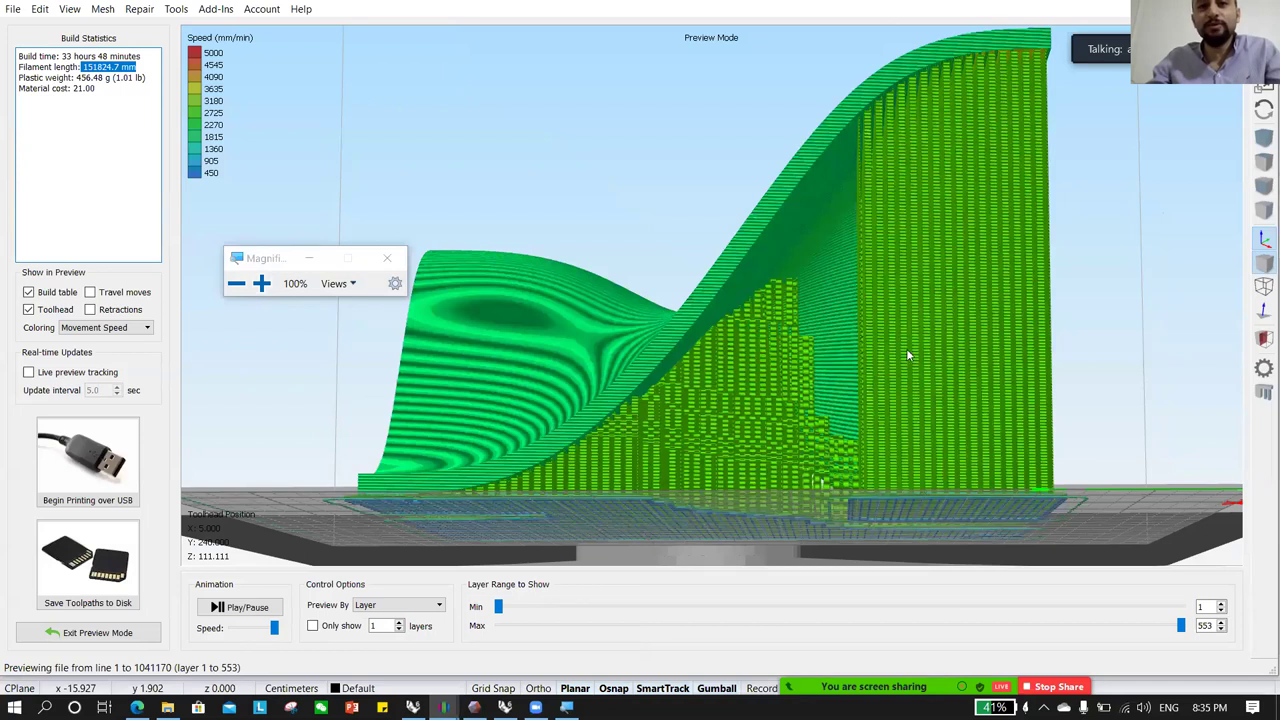
key(alt+Tab)
key(alt+Tab)
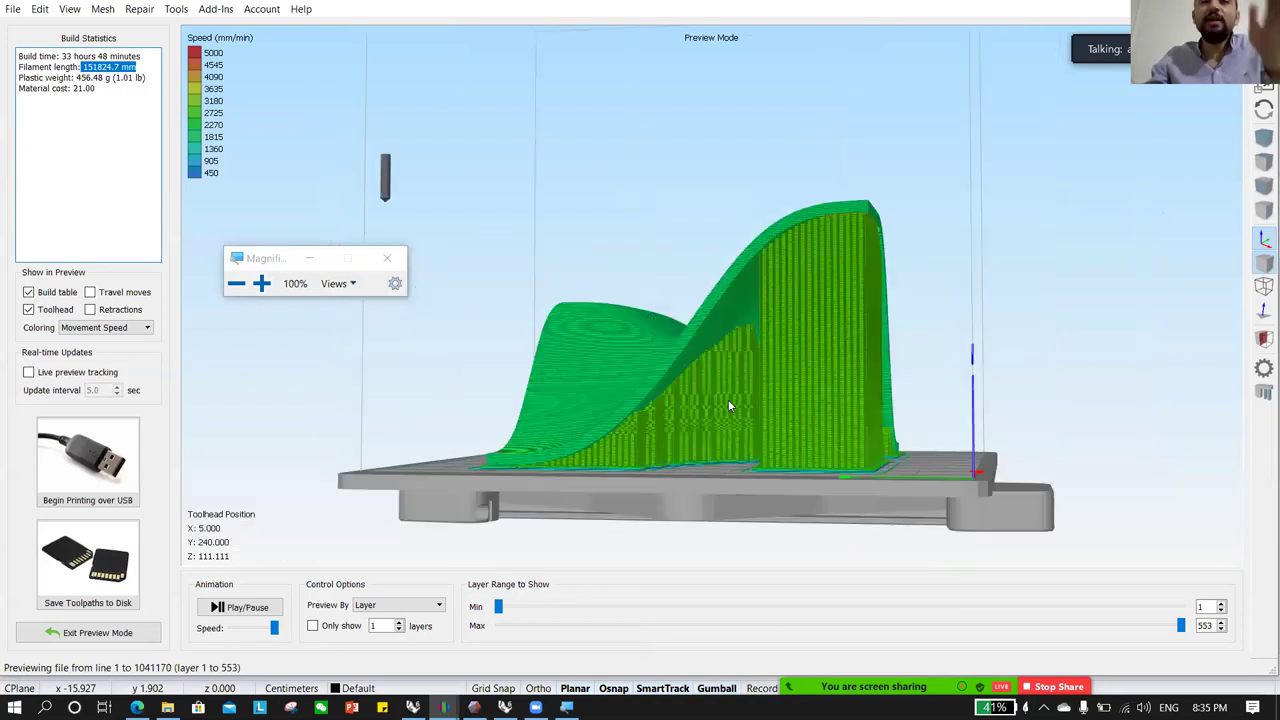
key(alt+Tab)
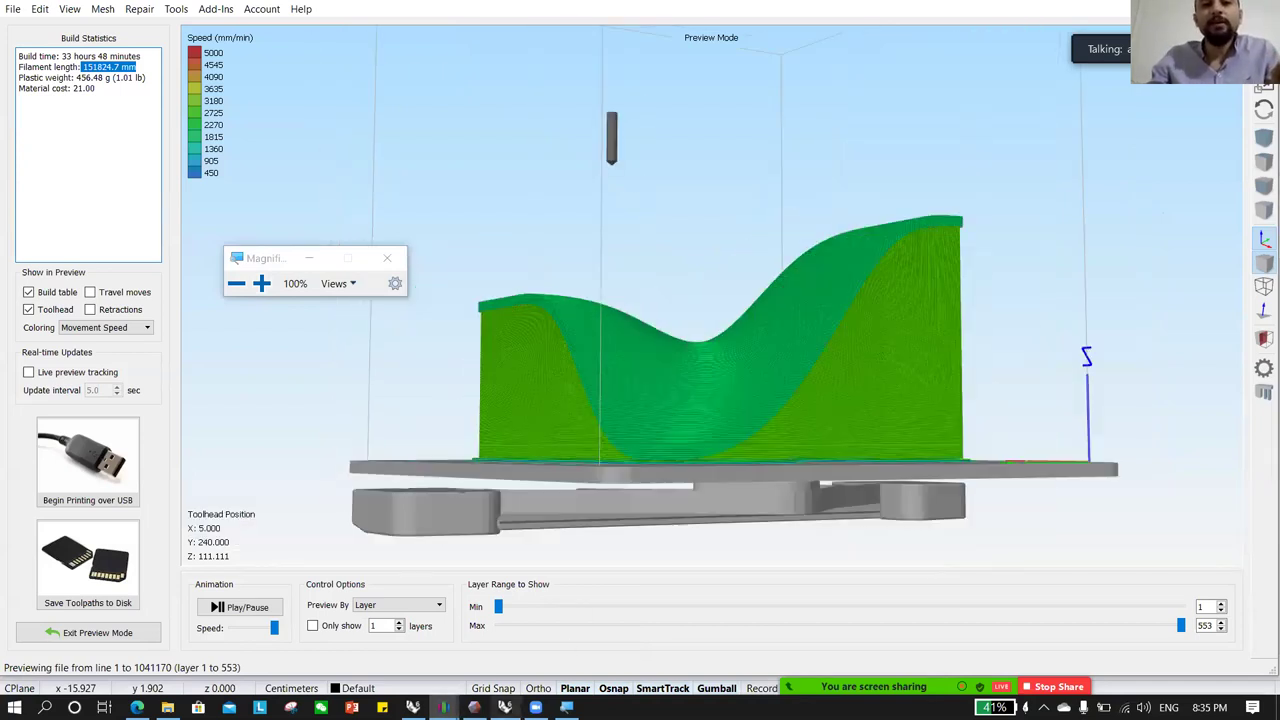
mouse_move(505, 707)
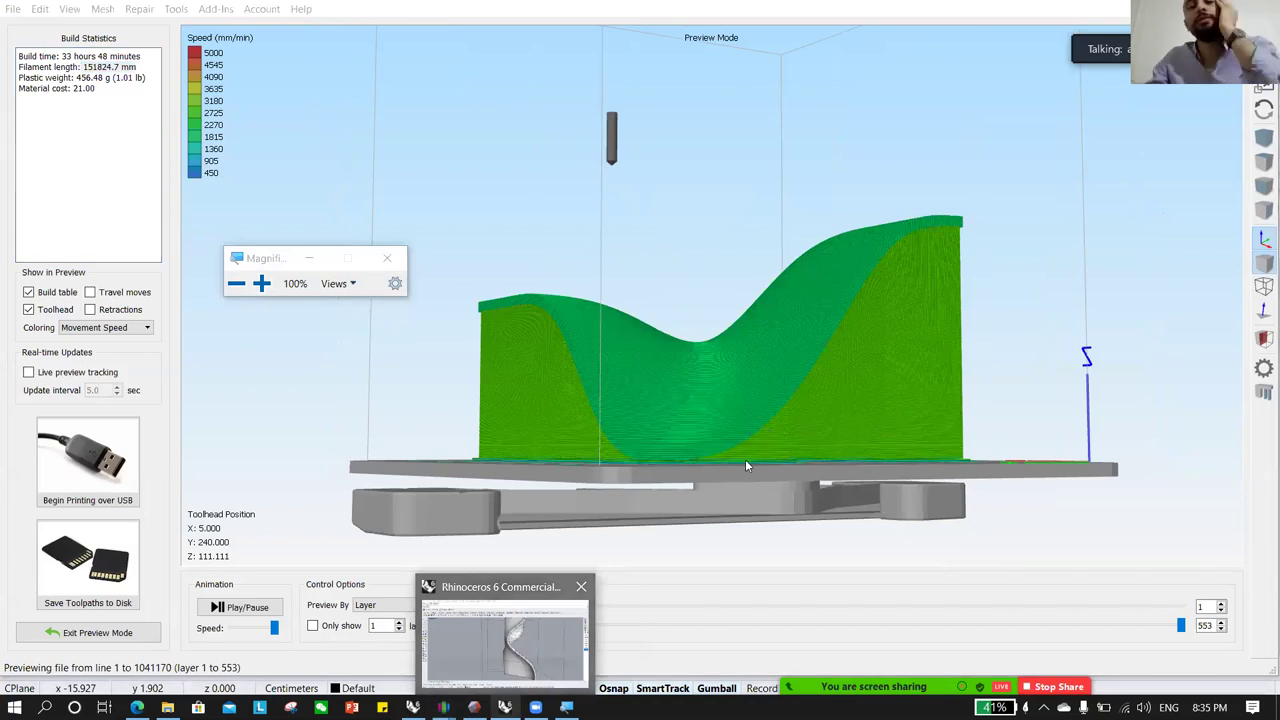
key(alt+Tab)
scroll(707, 468, down, 5)
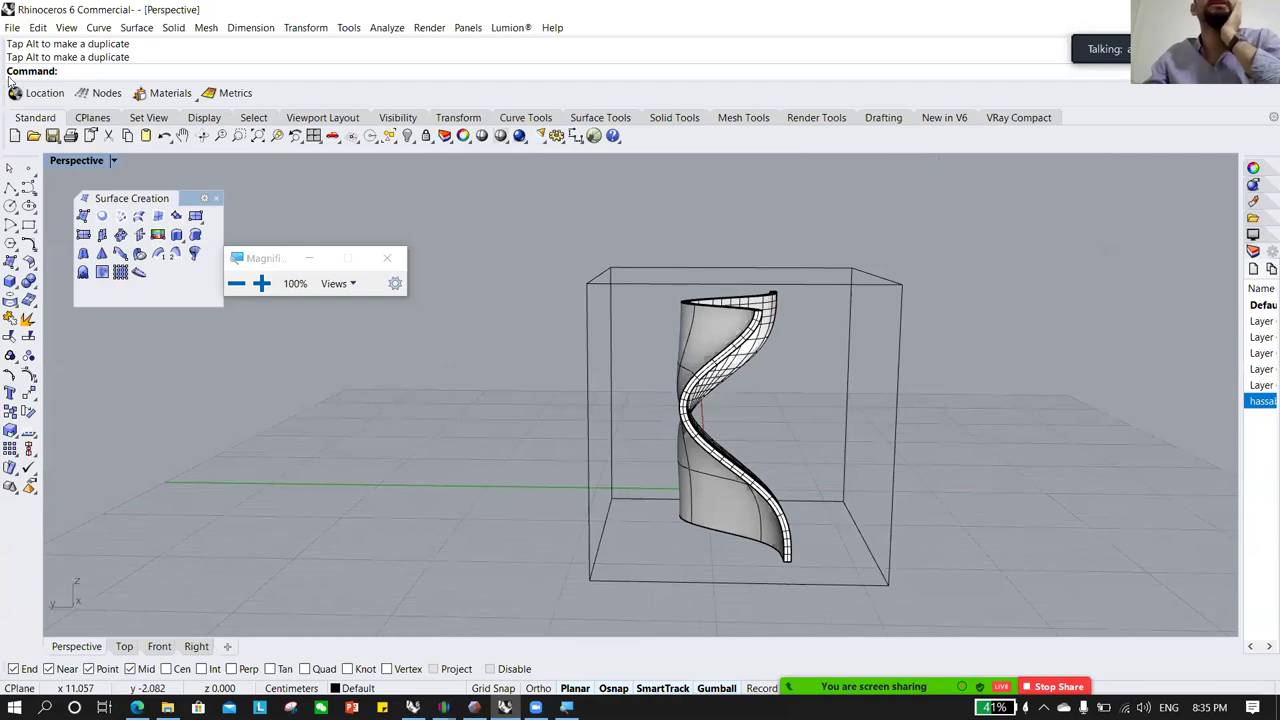
Export the selected tower as 2101.3dm (Rhino 6 3D Models) into the 3d printing lecture folder.
key(ctrl+a)
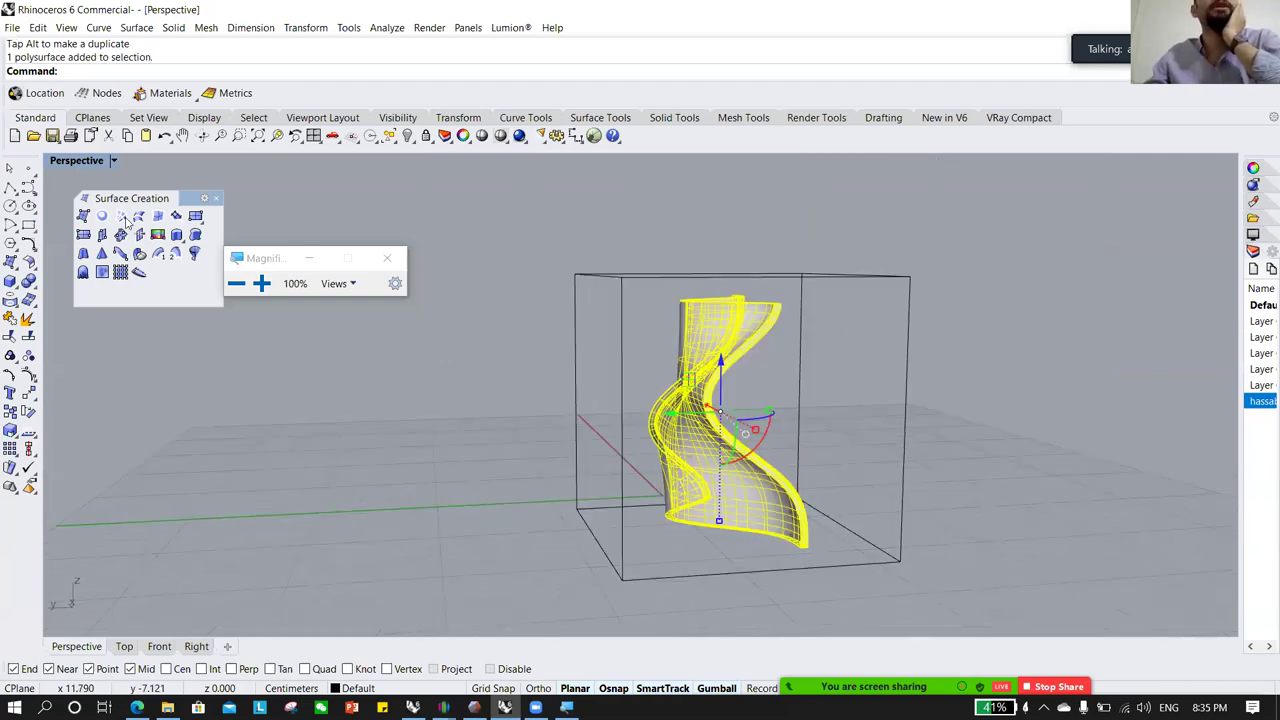
click(12, 28)
click(125, 232)
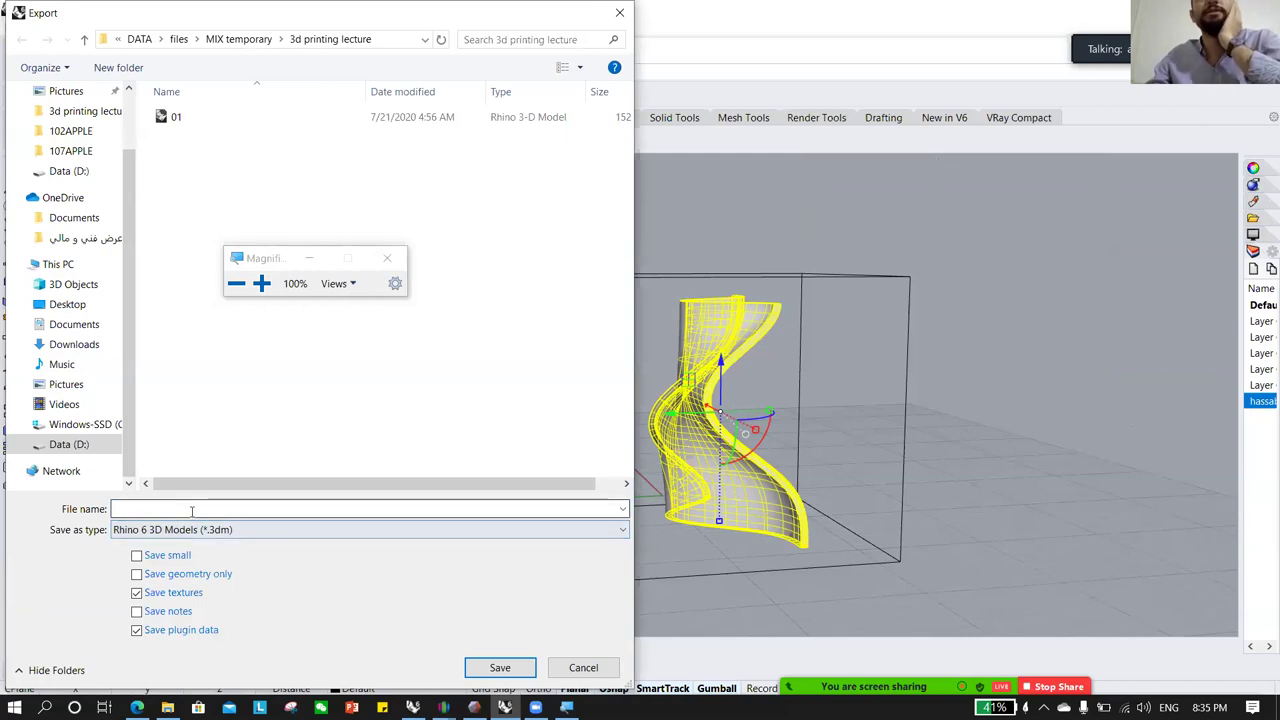
click(192, 511)
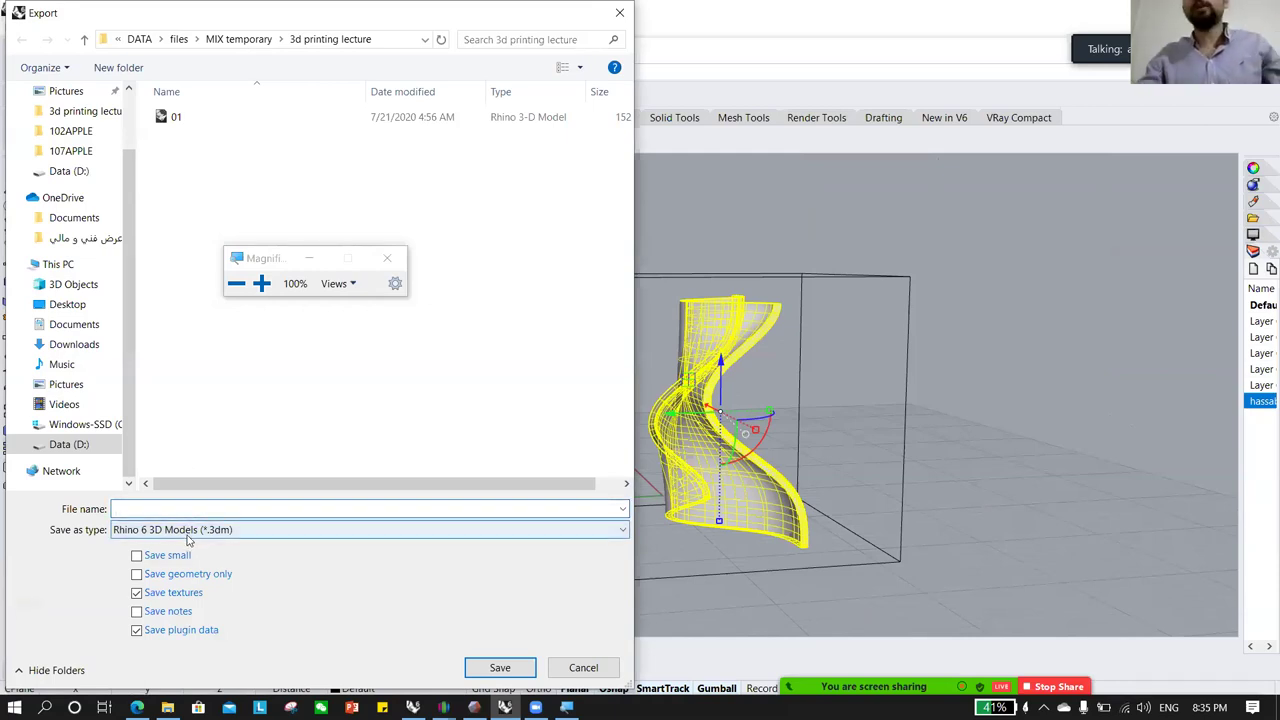
text(2101)
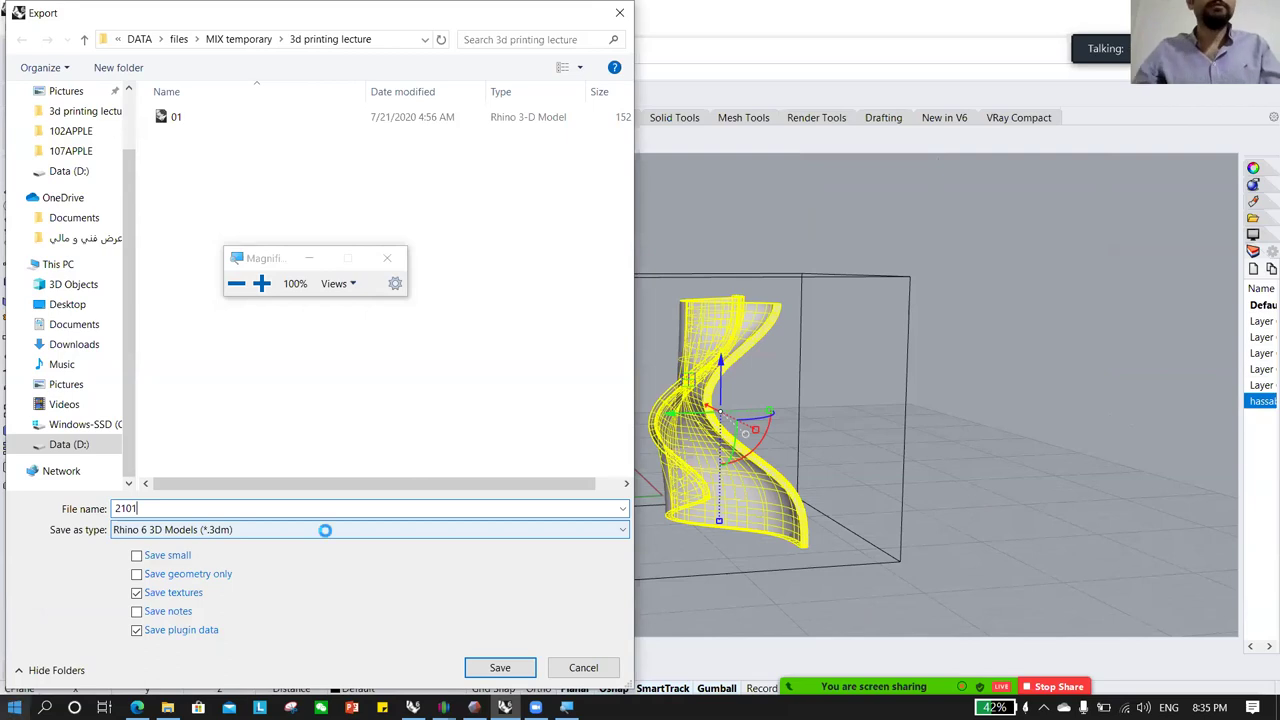
key(Return)
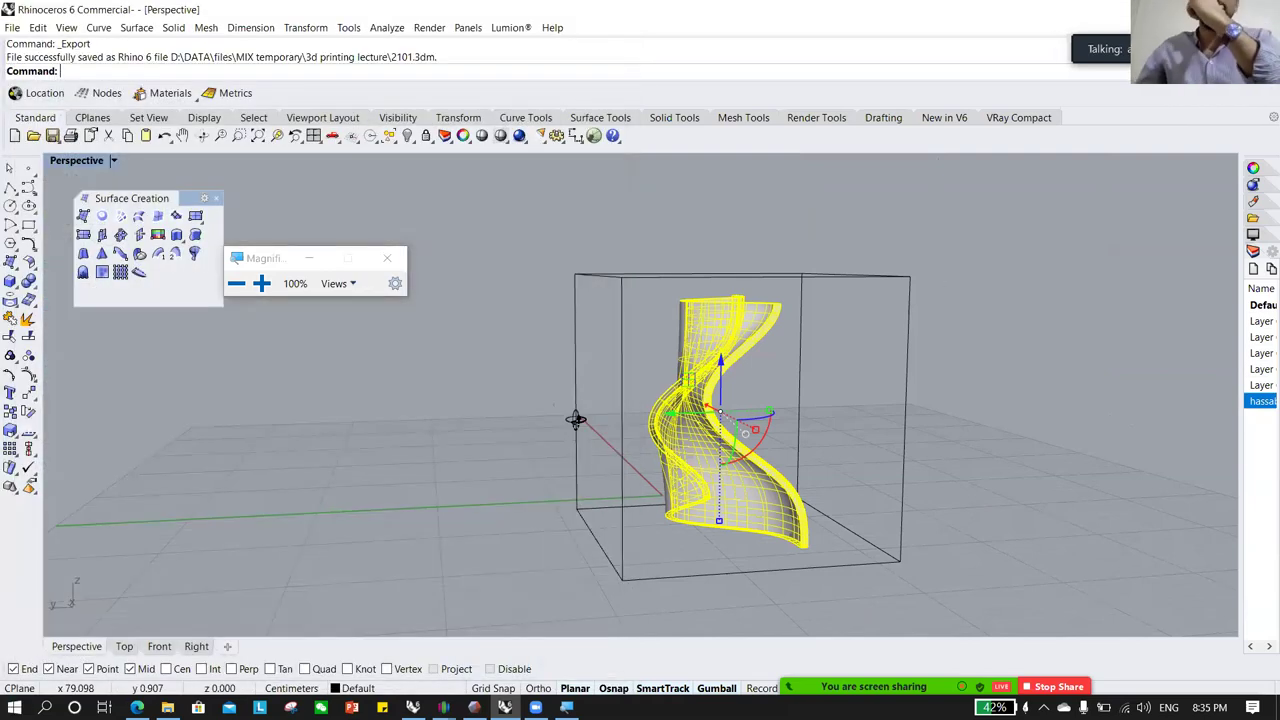
key(Down)
key(Left)
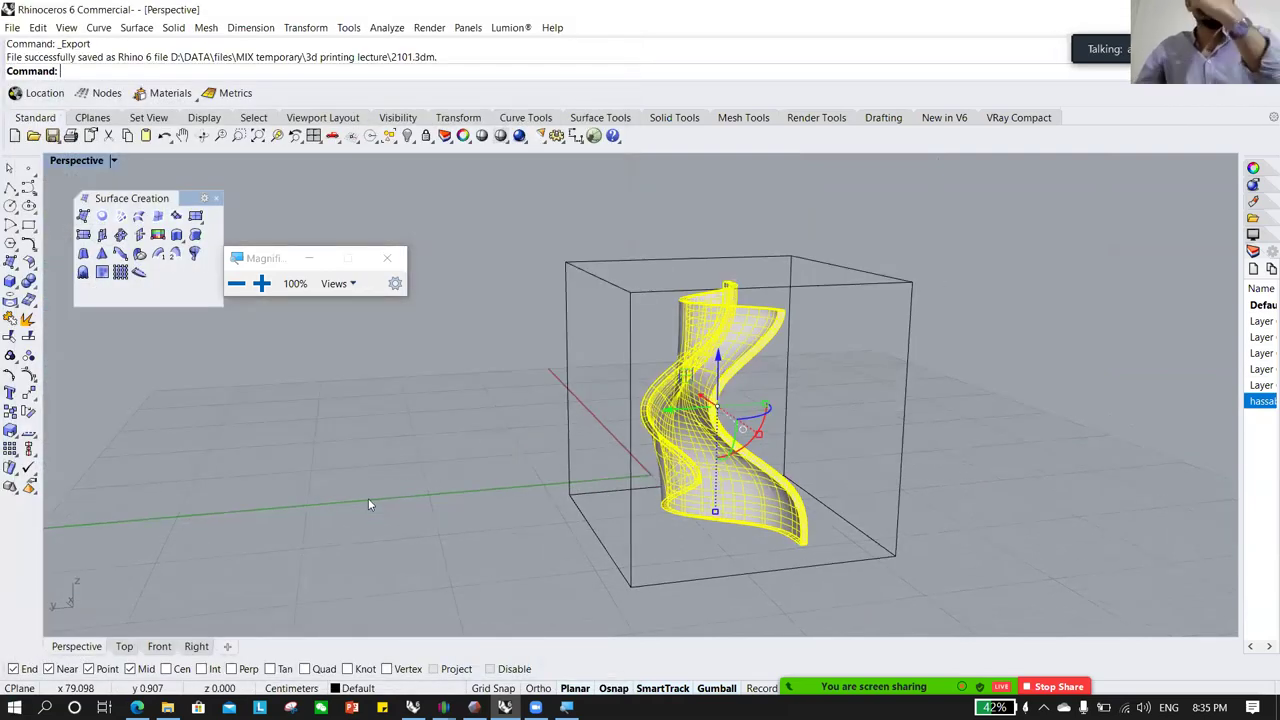
right_drag(368, 504, 333, 528)
Export the tower again, this time as the STL file 2101.stl.
key(Return)
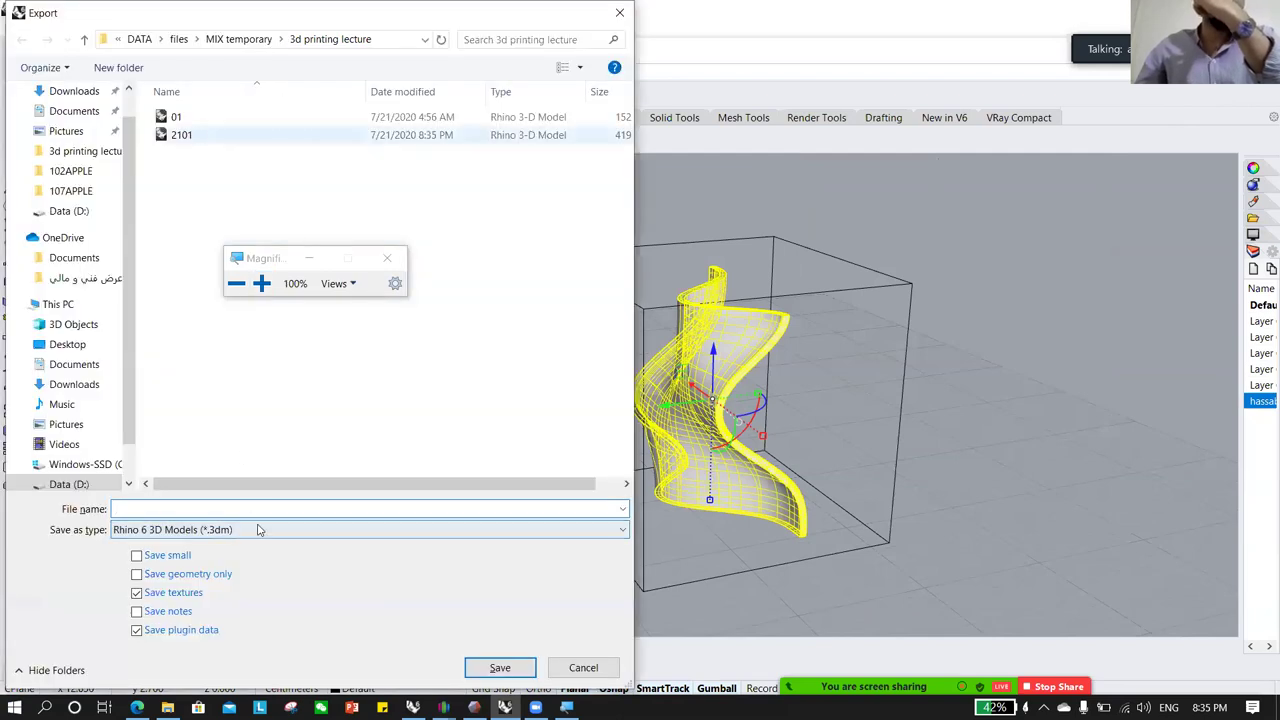
click(258, 530)
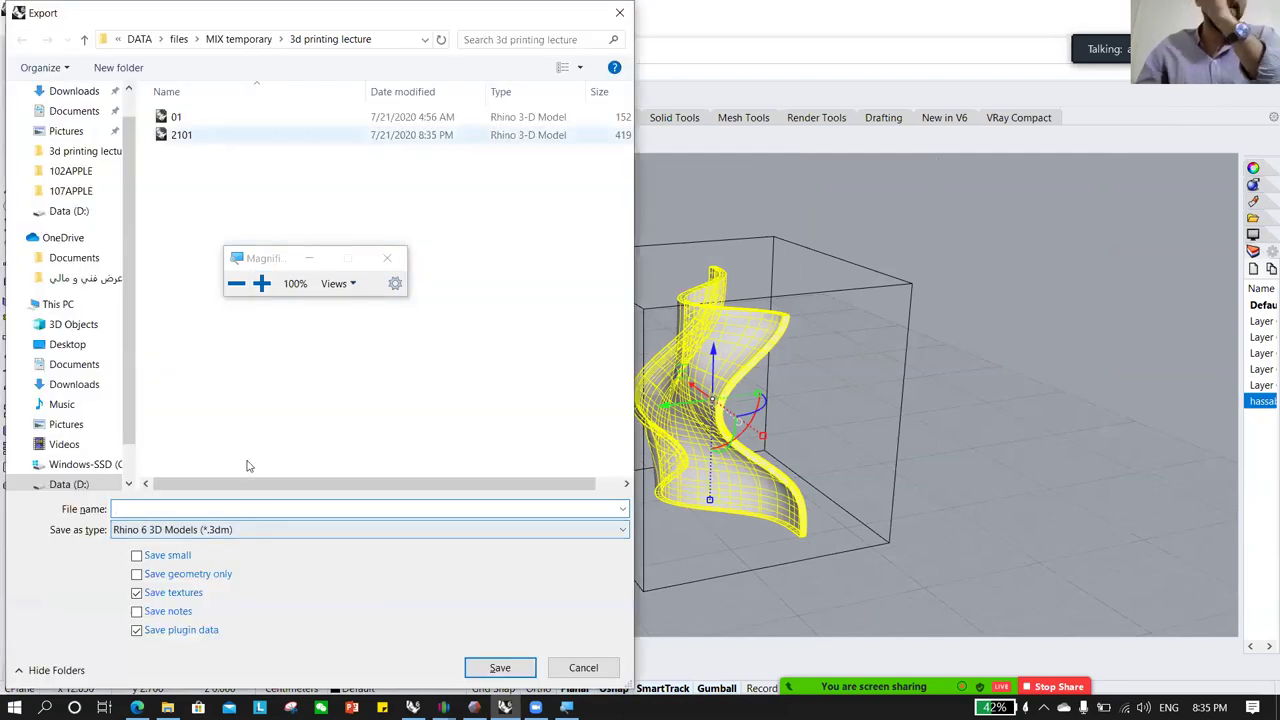
click(306, 260)
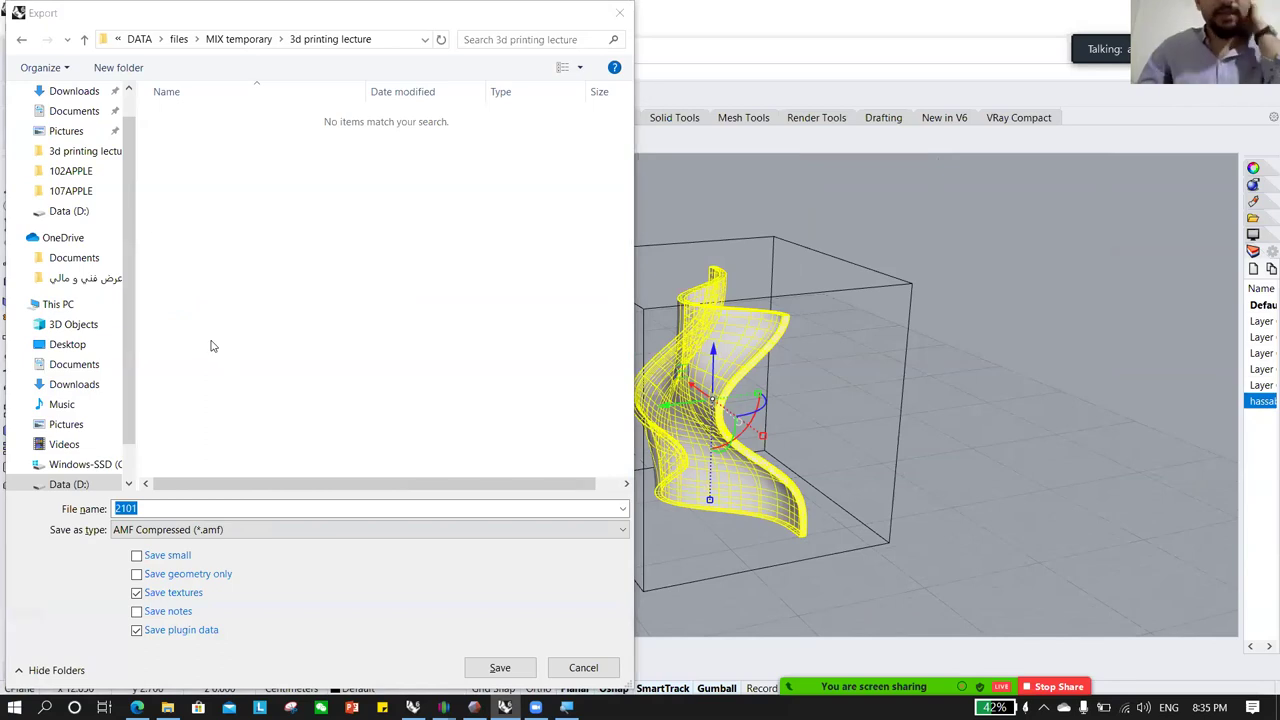
key(alt+Down)
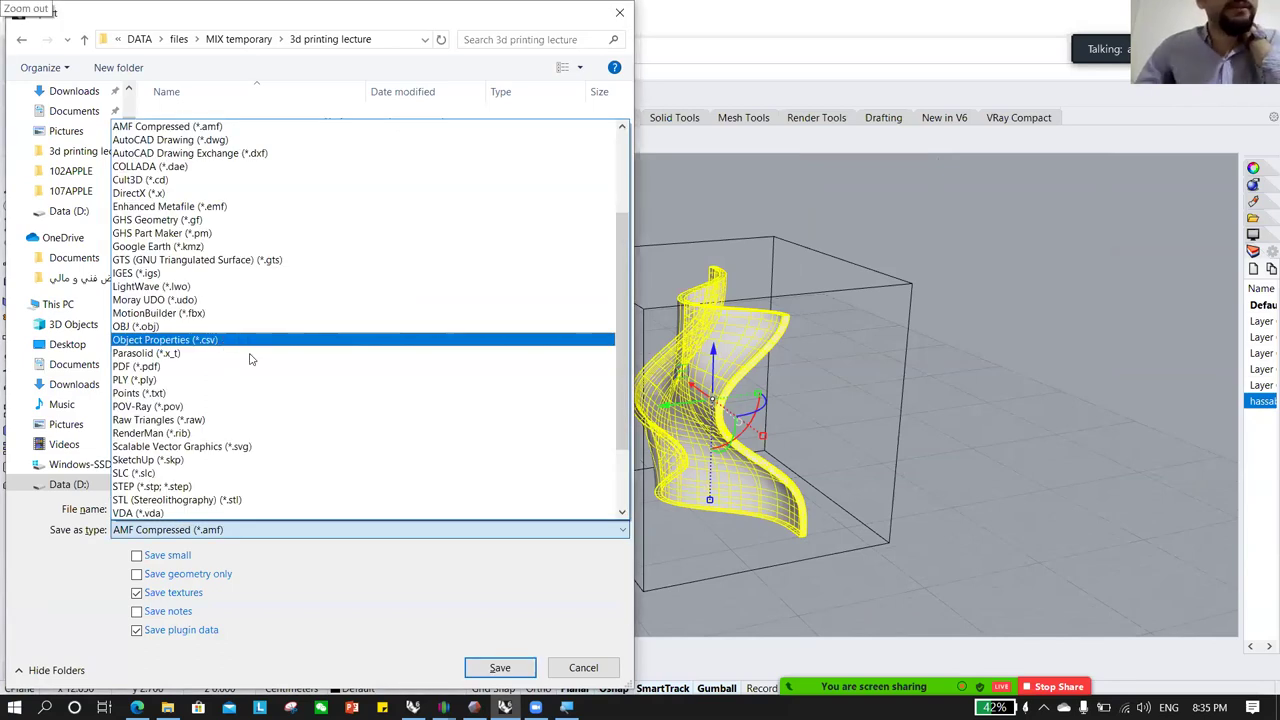
scroll(252, 370, up, 2)
scroll(256, 400, down, 3)
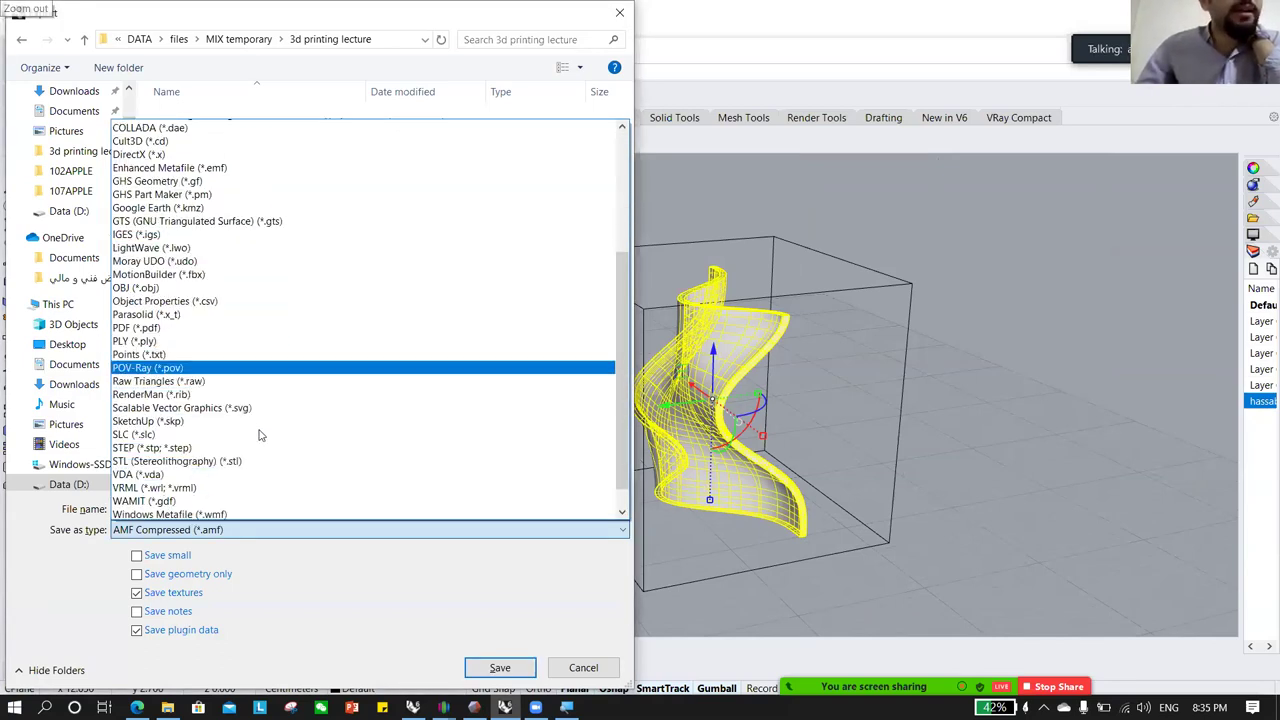
scroll(258, 435, down, 1)
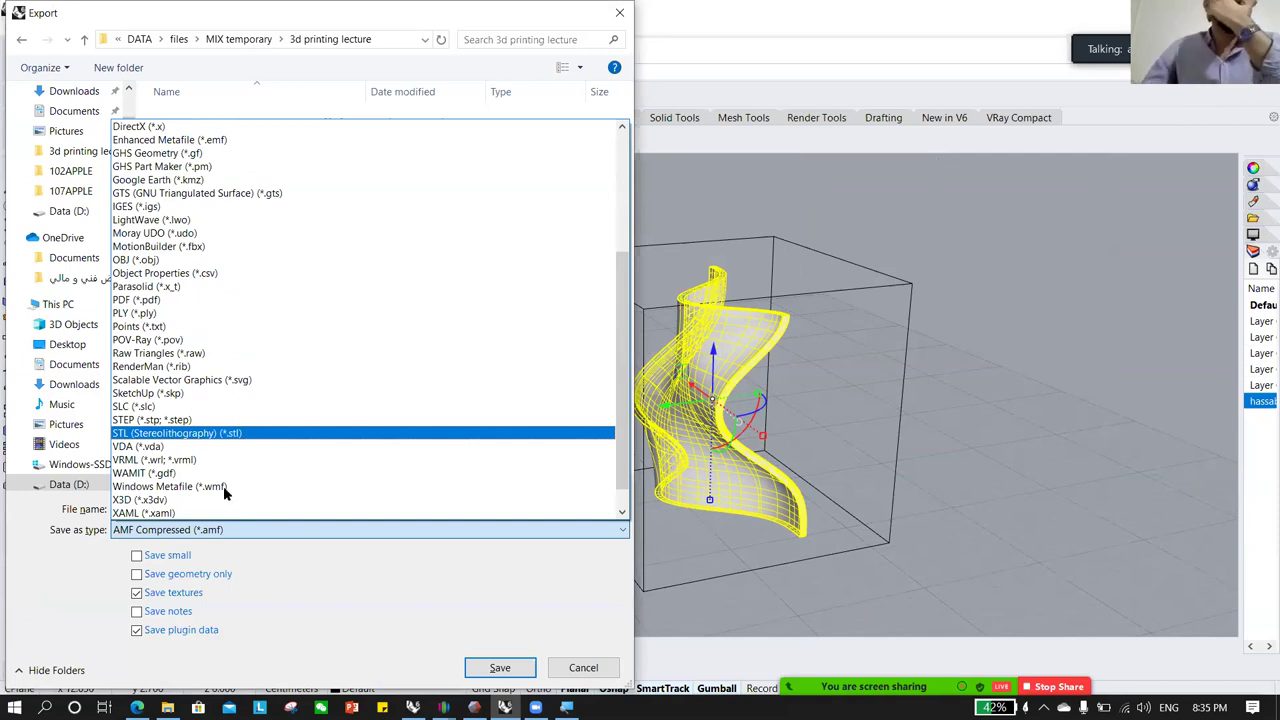
key(Return)
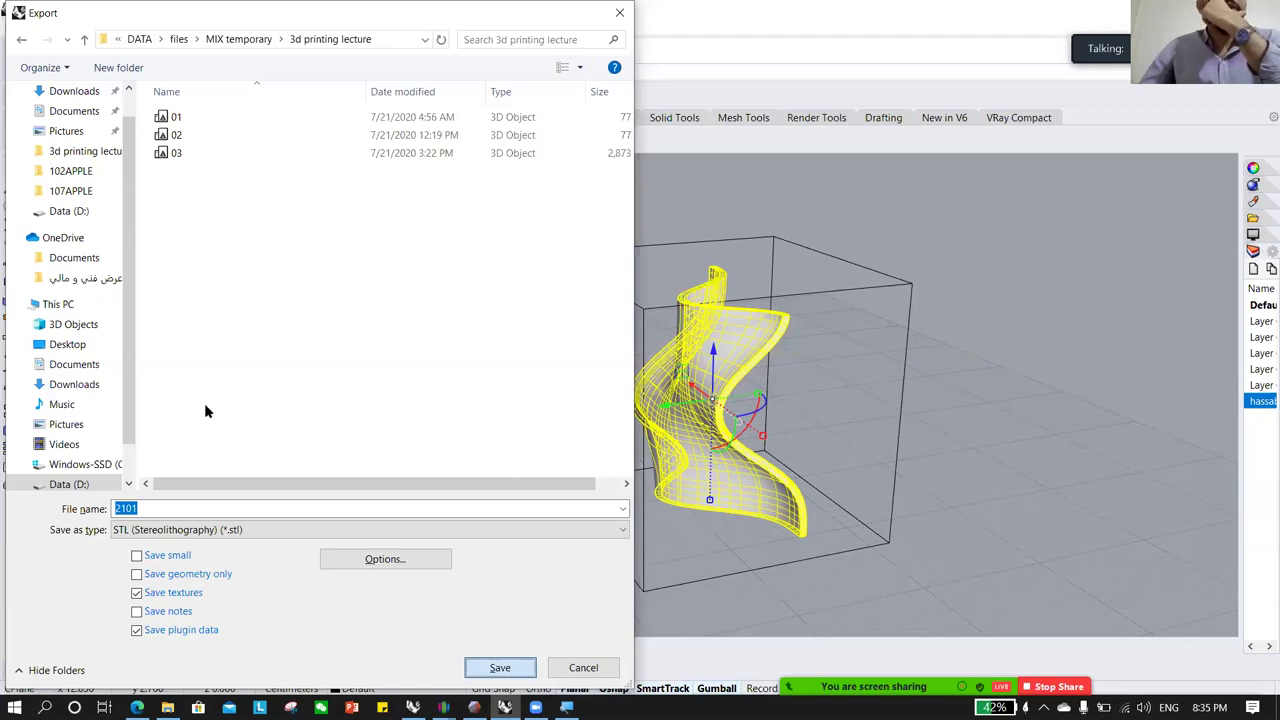
key(Return)
key(Return)
key(Return)
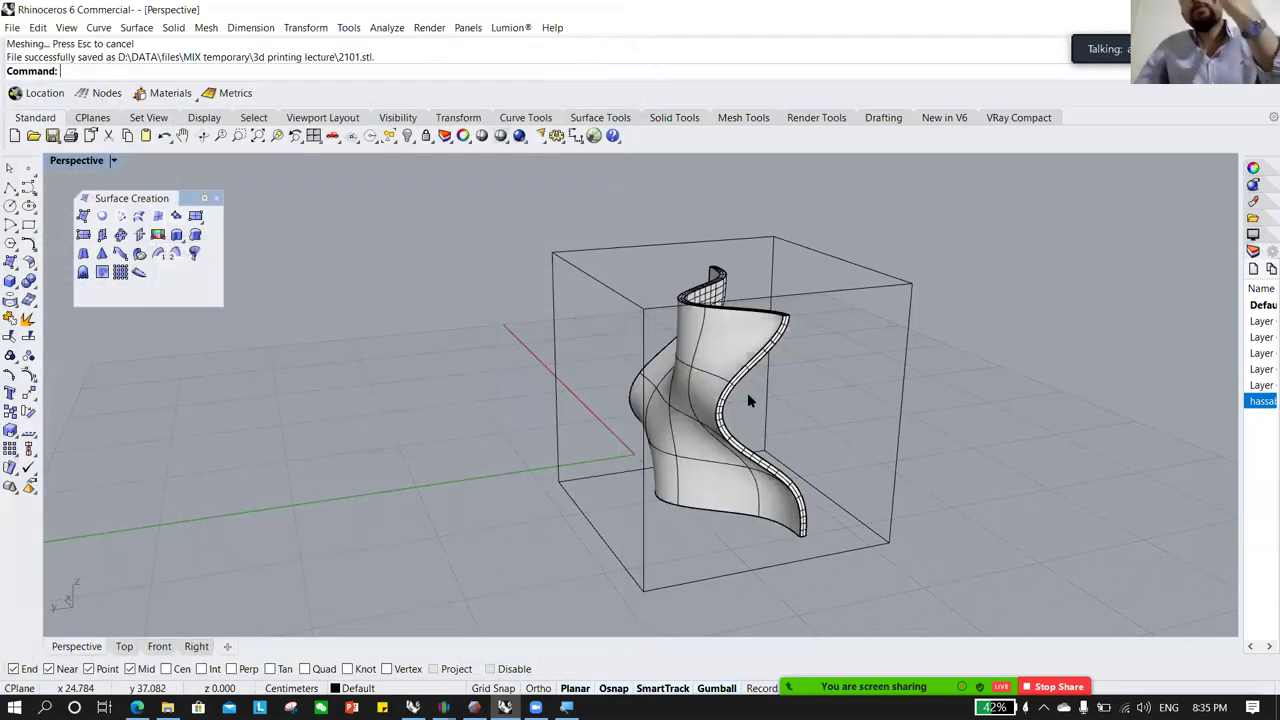
Switch to the Simplify3D window showing the green wave preview.
click(444, 707)
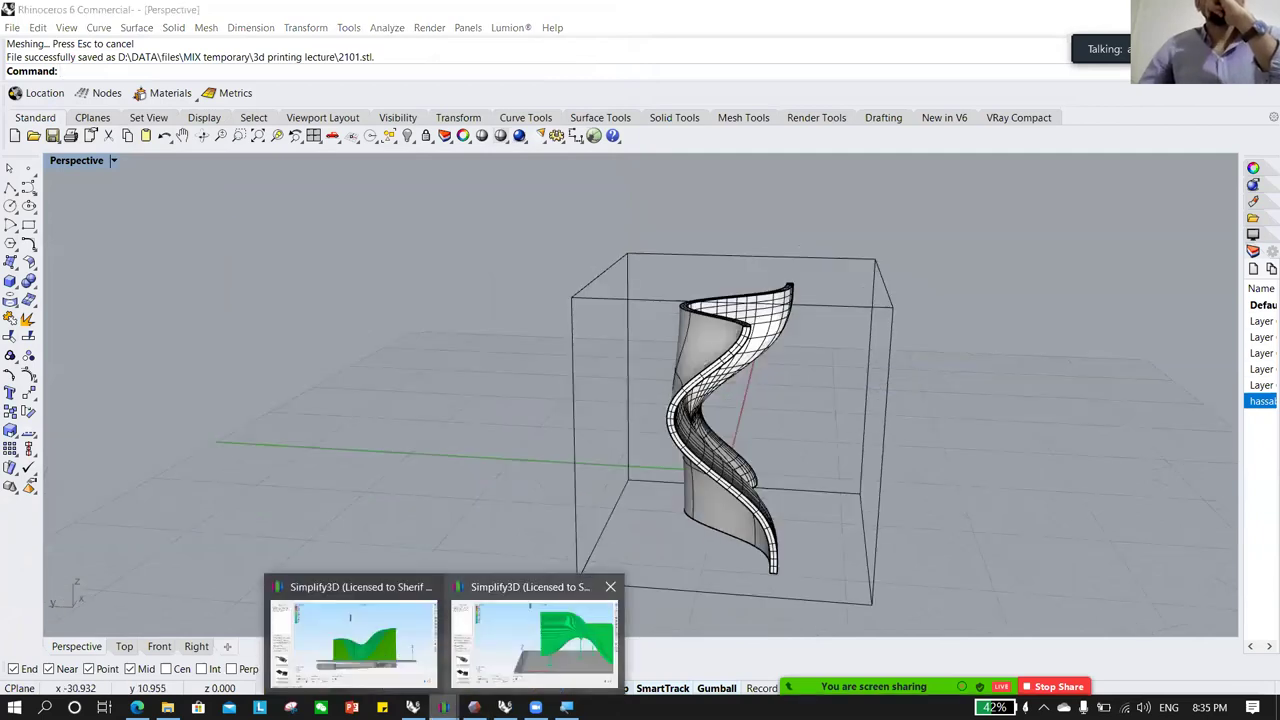
click(352, 640)
right_click(444, 707)
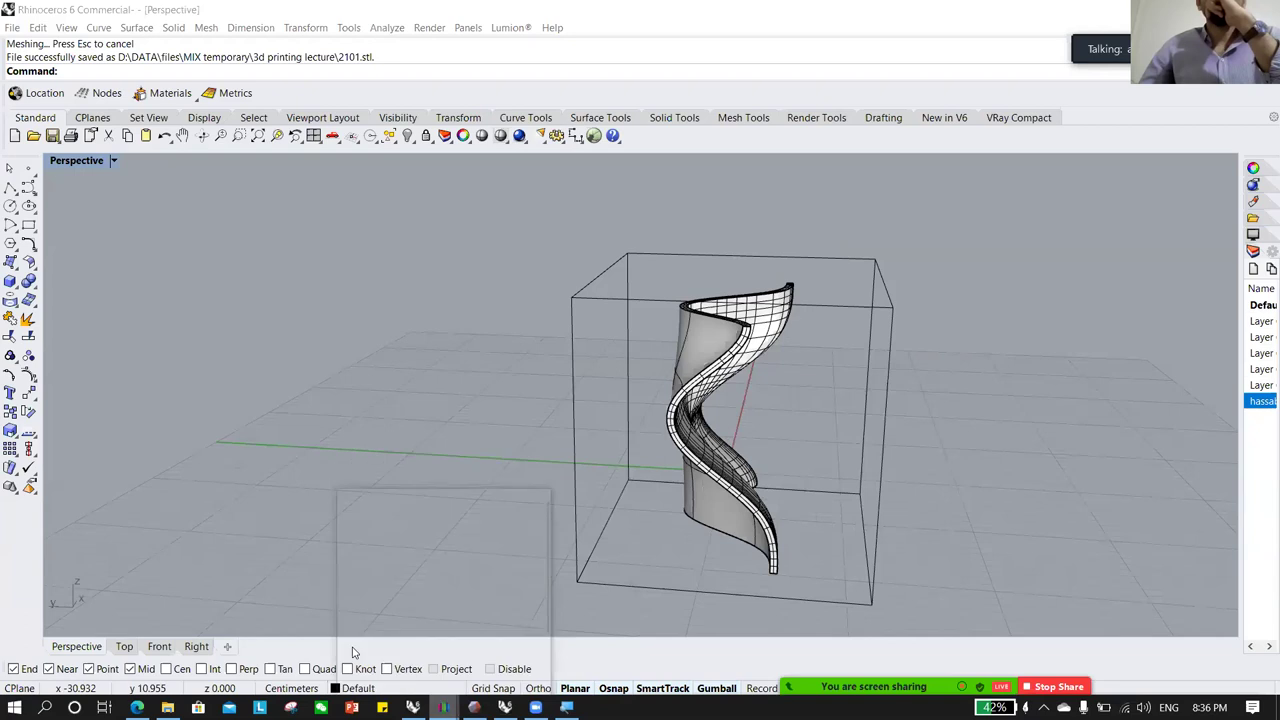
key(alt+Tab)
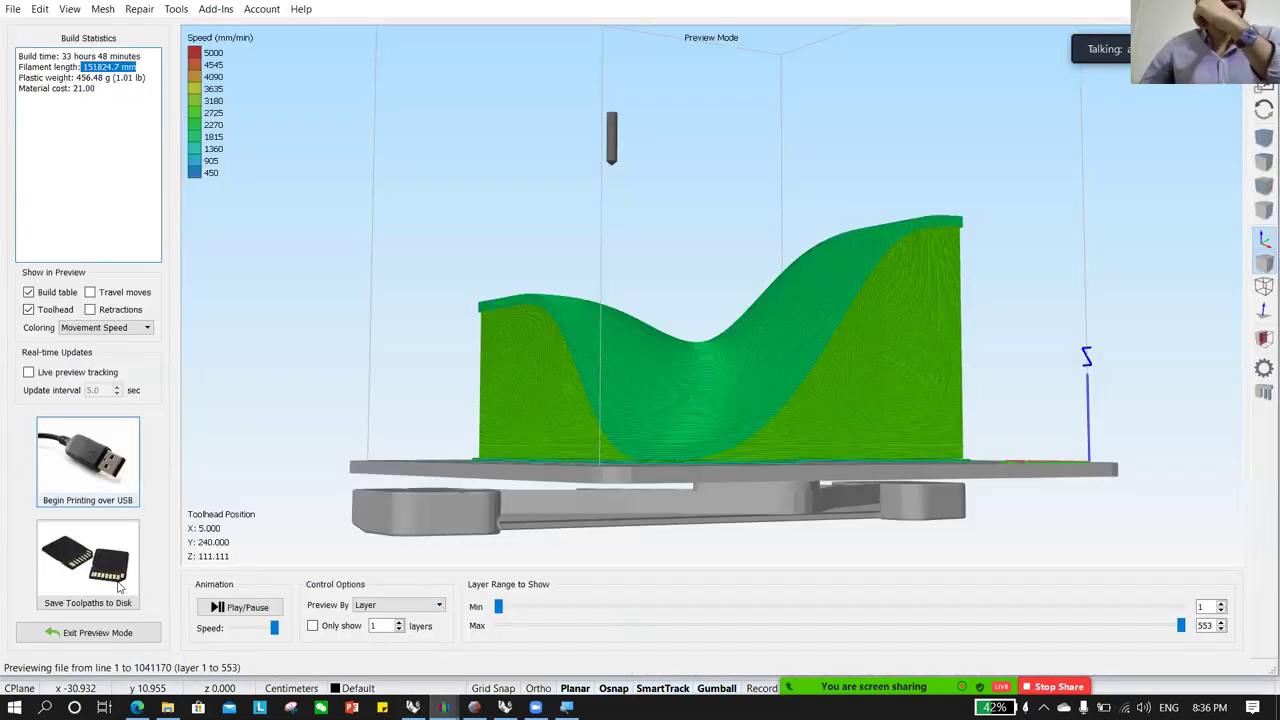
Remove the old model from the Simplify3D build plate.
click(88, 632)
click(110, 287)
drag(766, 329, 103, 431)
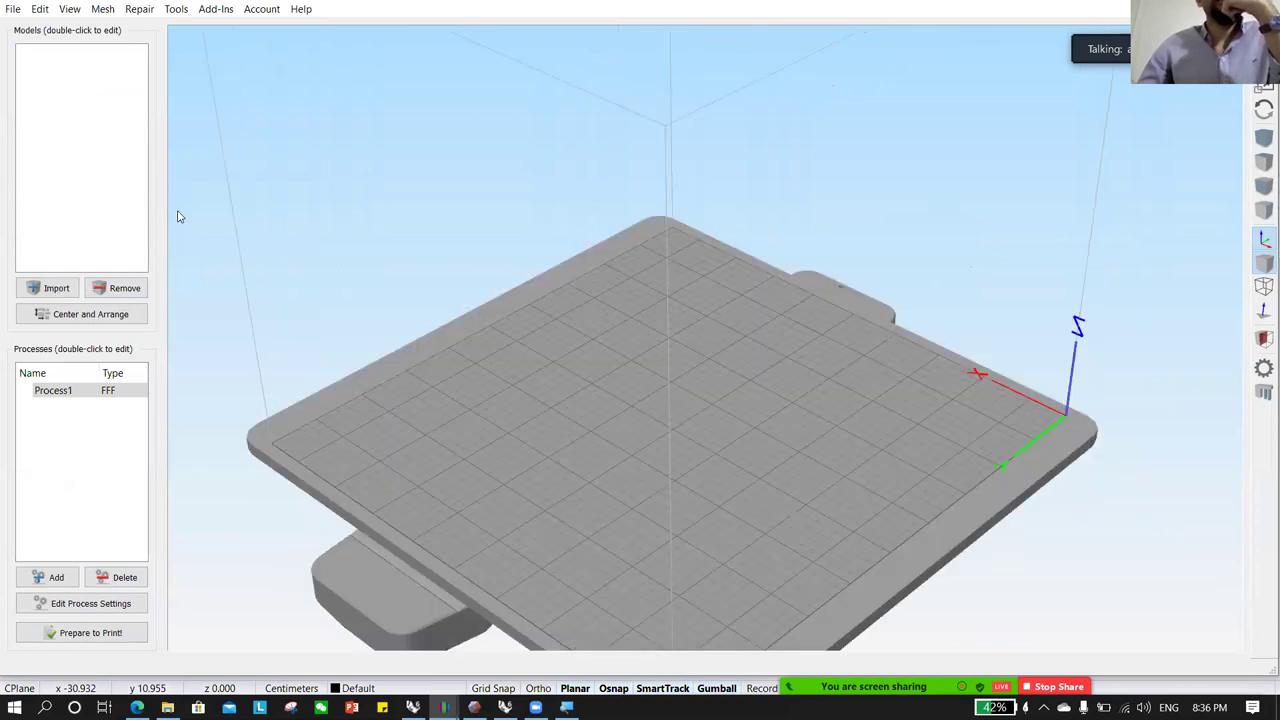
drag(666, 349, 727, 368)
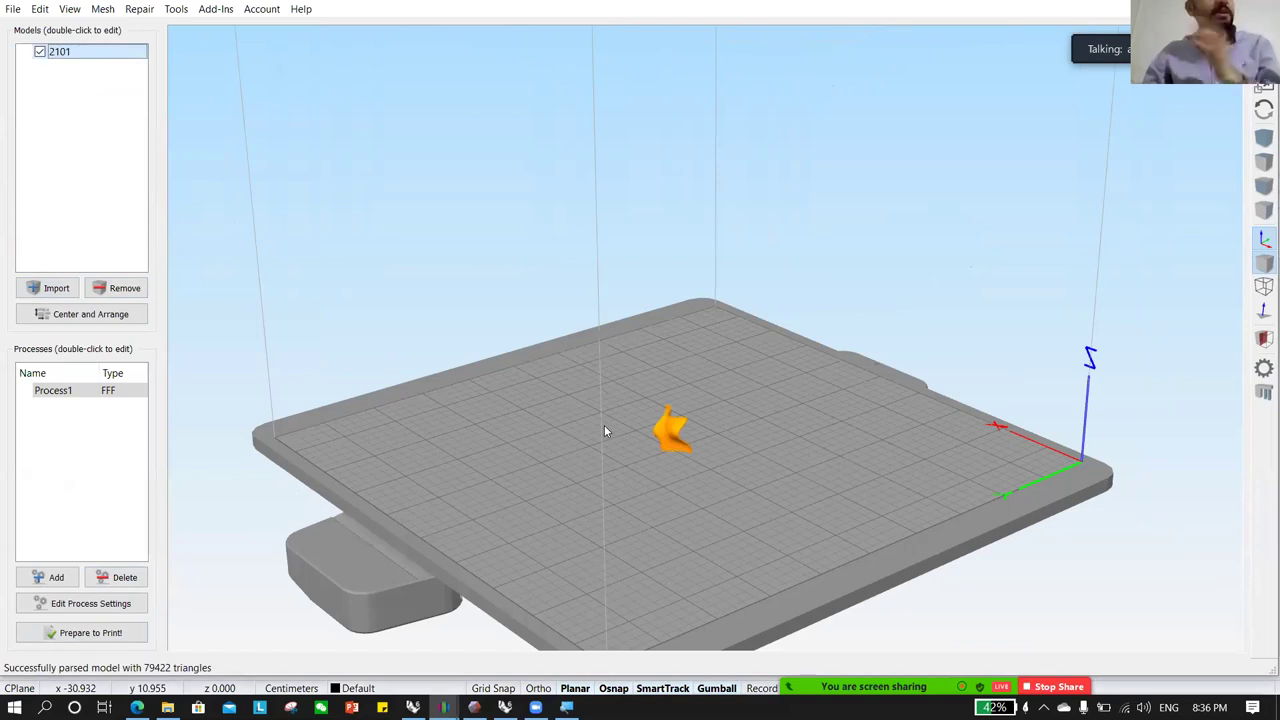
Scale model 2101 uniformly to 160.78 mm wide (958.24%) and open the process settings.
double_click(679, 435)
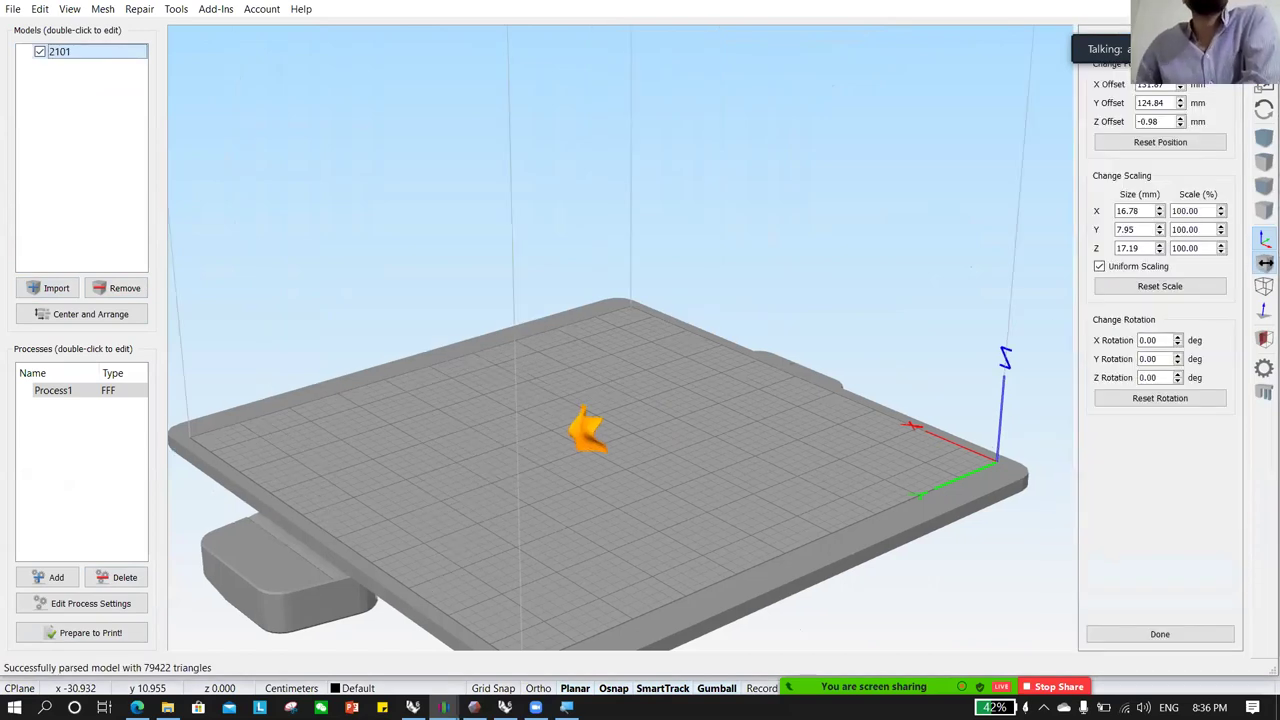
click(1128, 213)
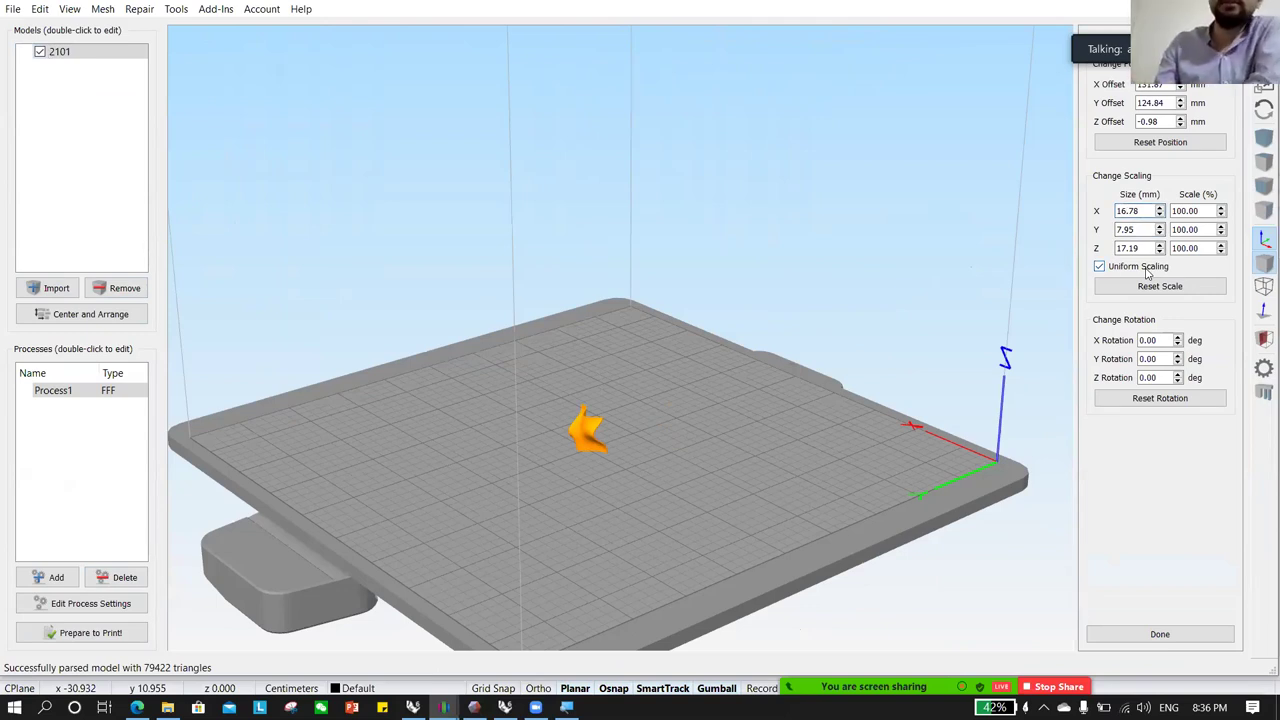
text(0)
key(Return)
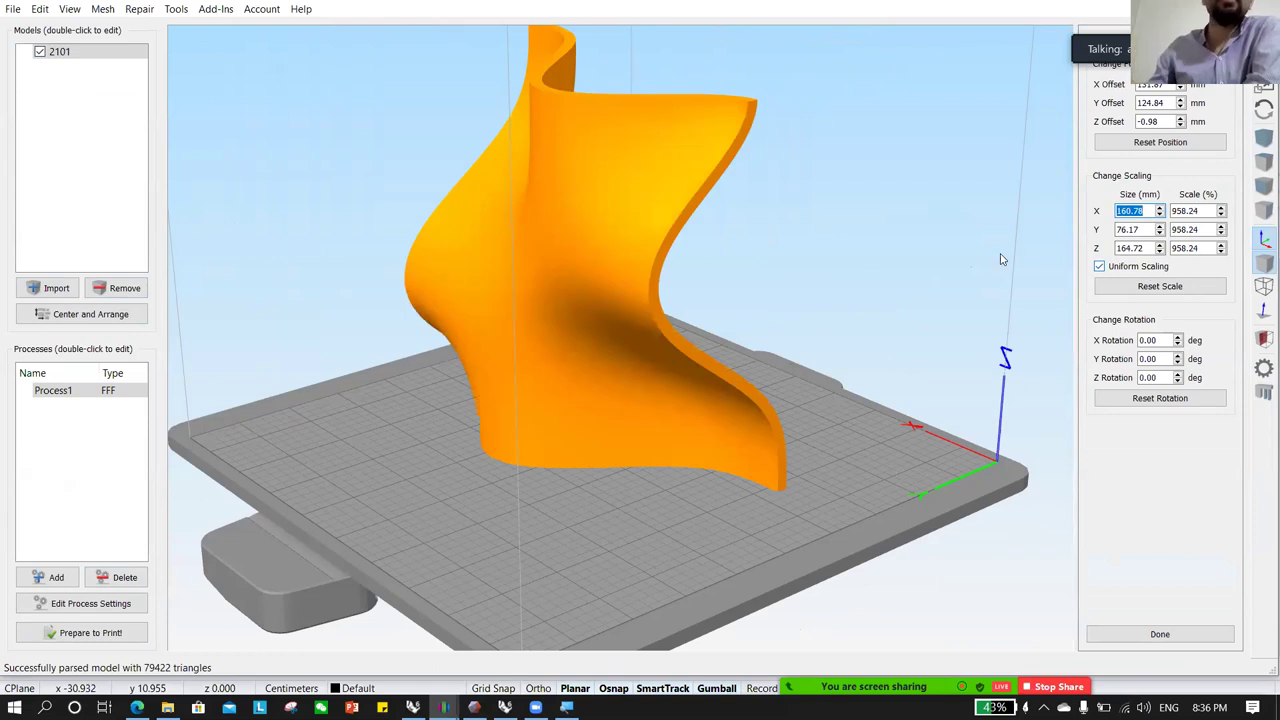
click(1157, 635)
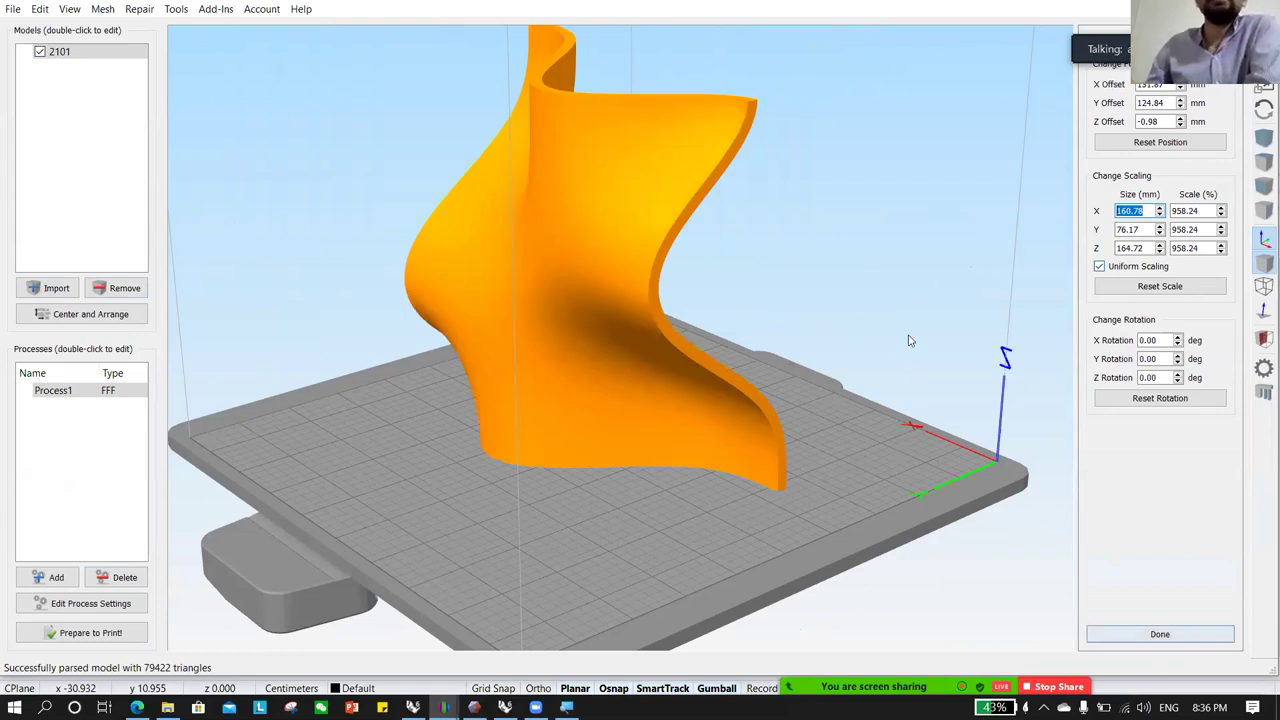
drag(728, 285, 179, 47)
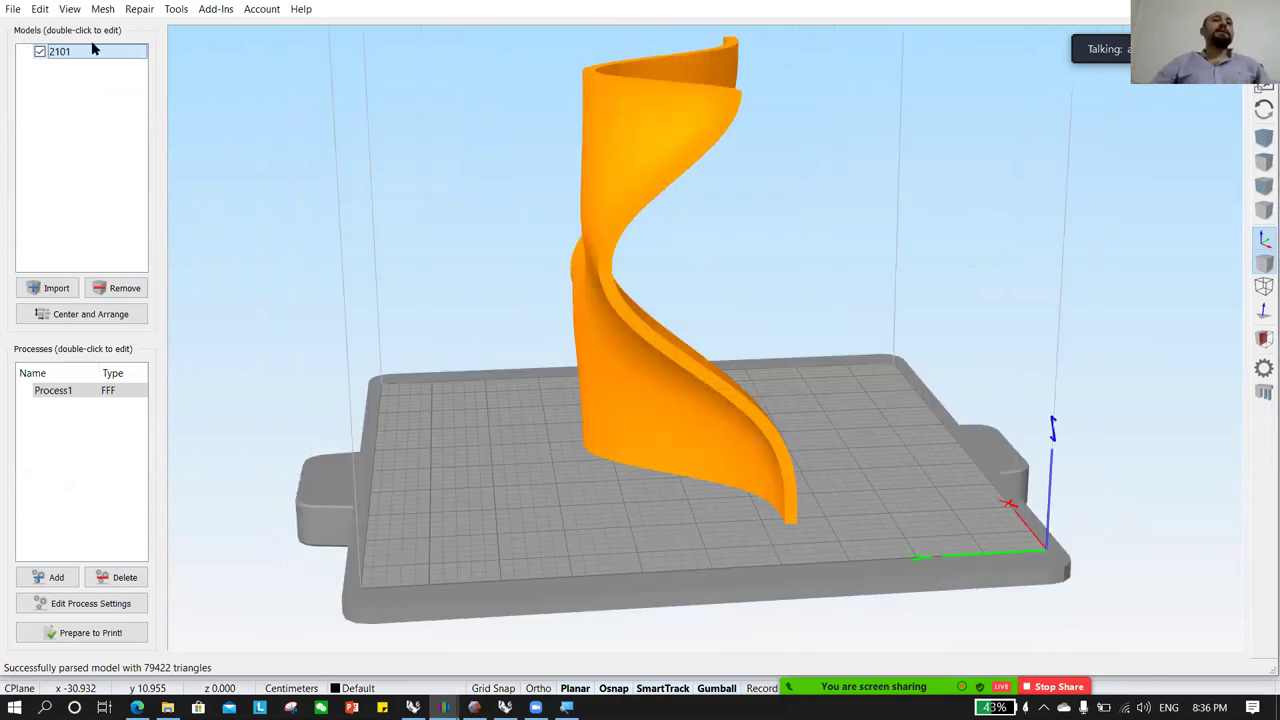
click(127, 606)
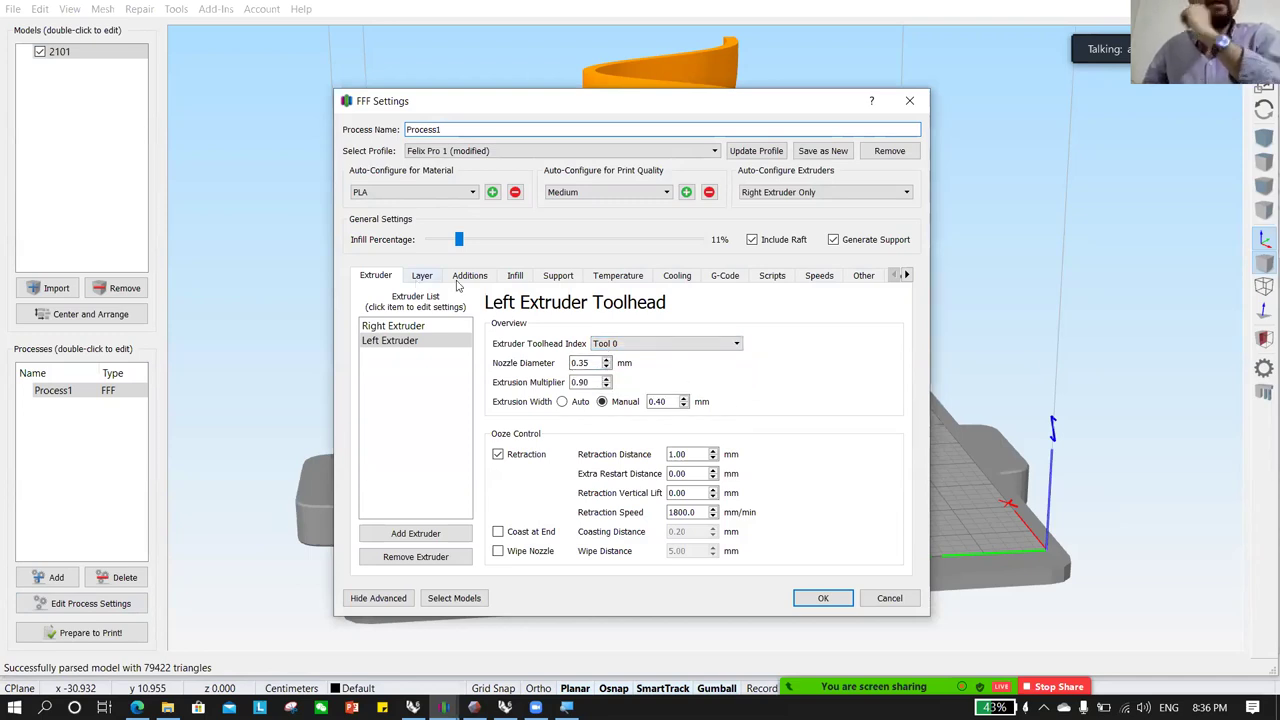
Review the Layer and Extruder settings, ending on Additions with skirt and a 3-top, 2-base raft.
click(420, 280)
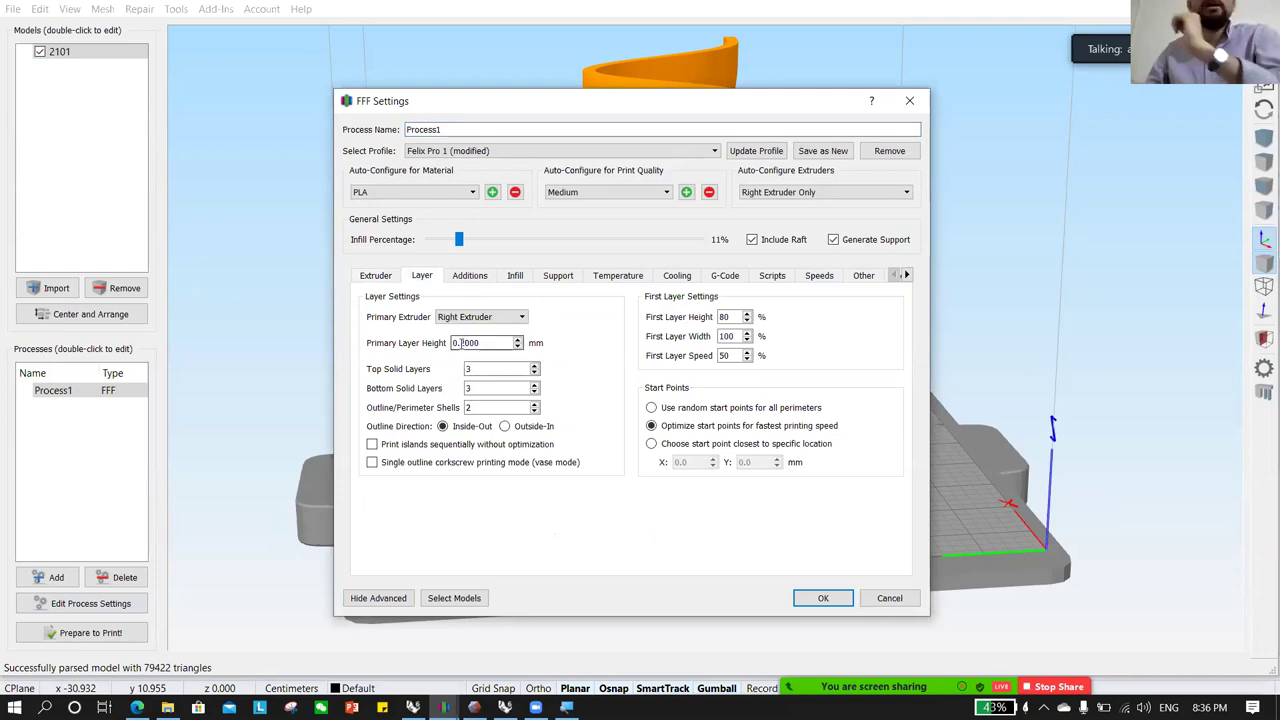
click(375, 281)
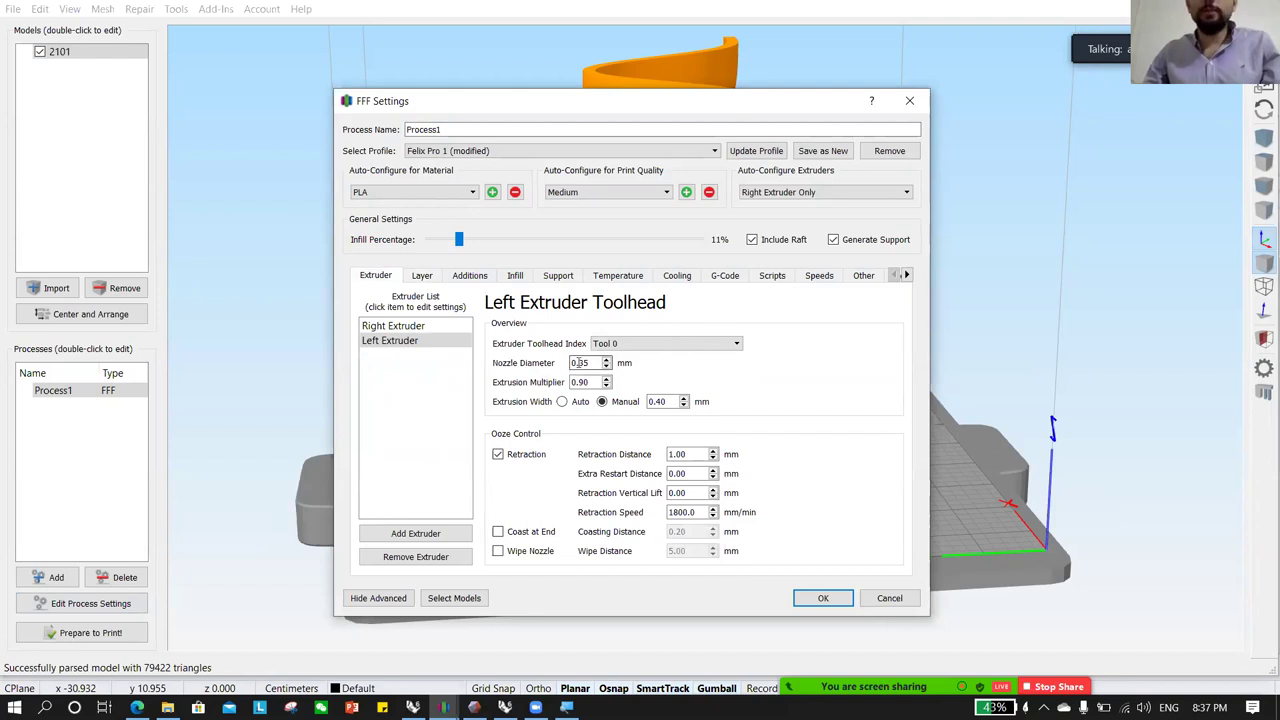
click(433, 276)
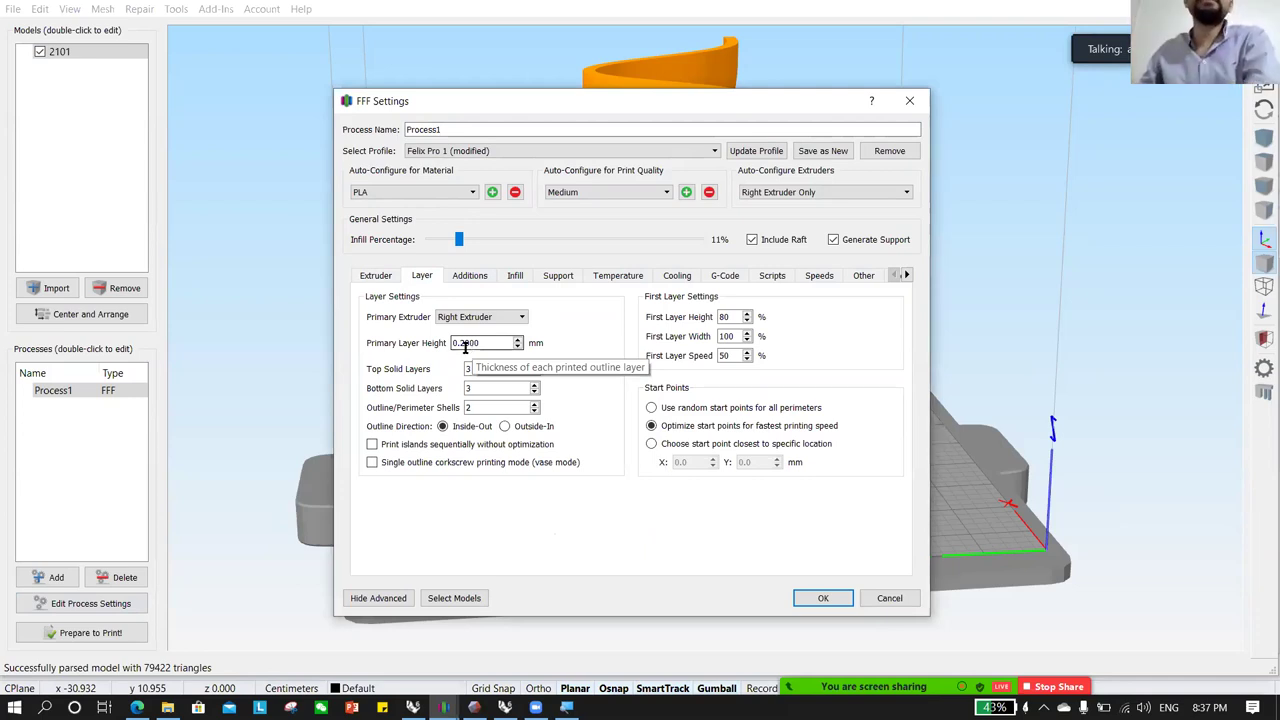
click(466, 277)
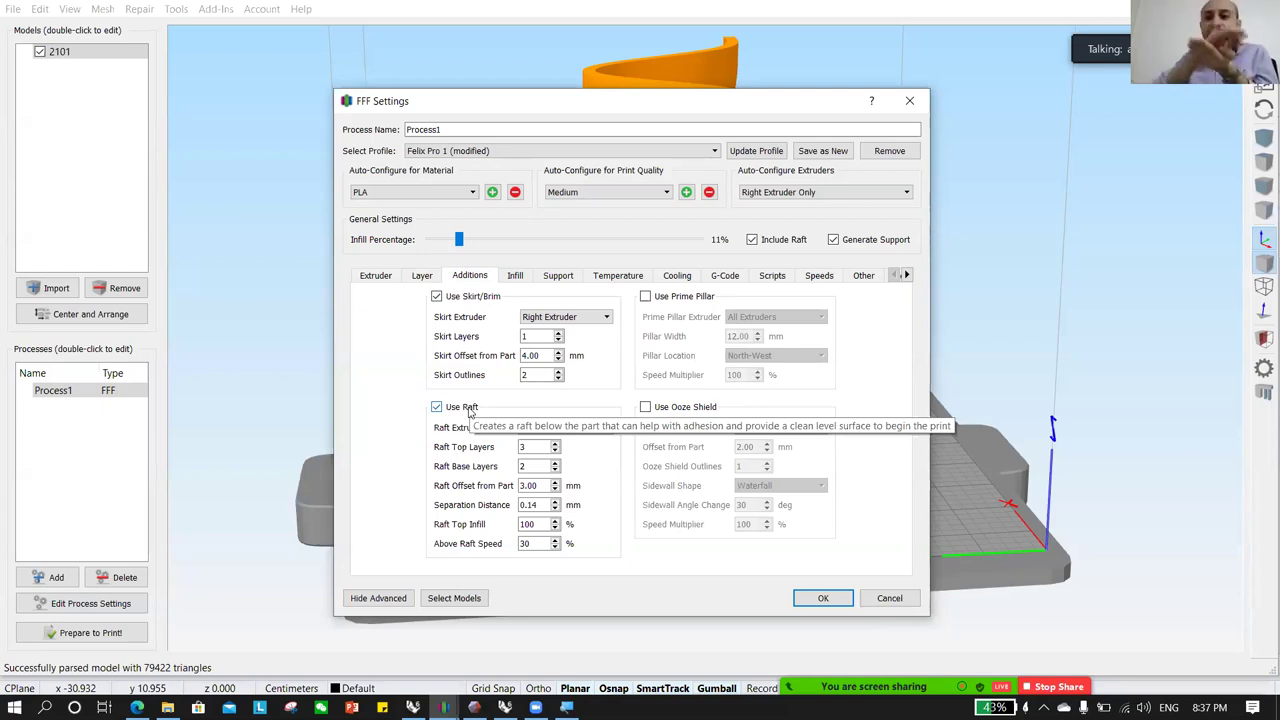
click(490, 648)
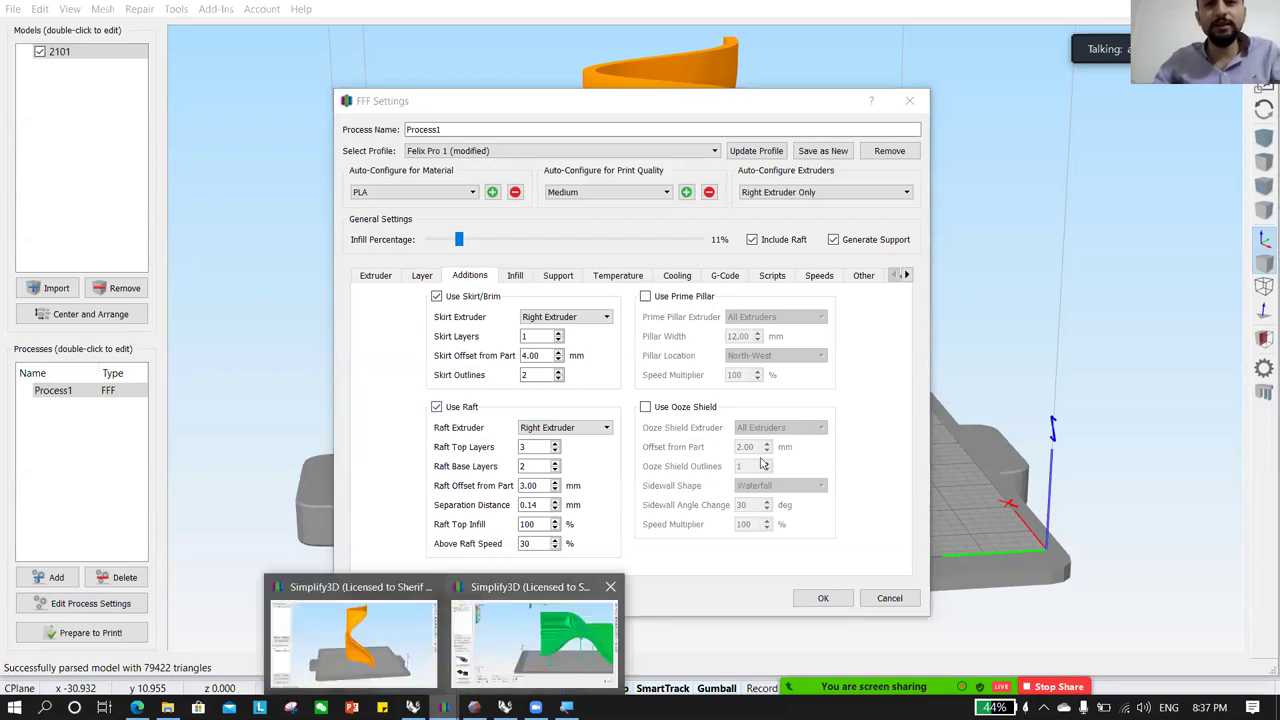
Inspect the branching tree supports under the green arch (9 h 24 min, 90.19 g).
key(alt+Tab)
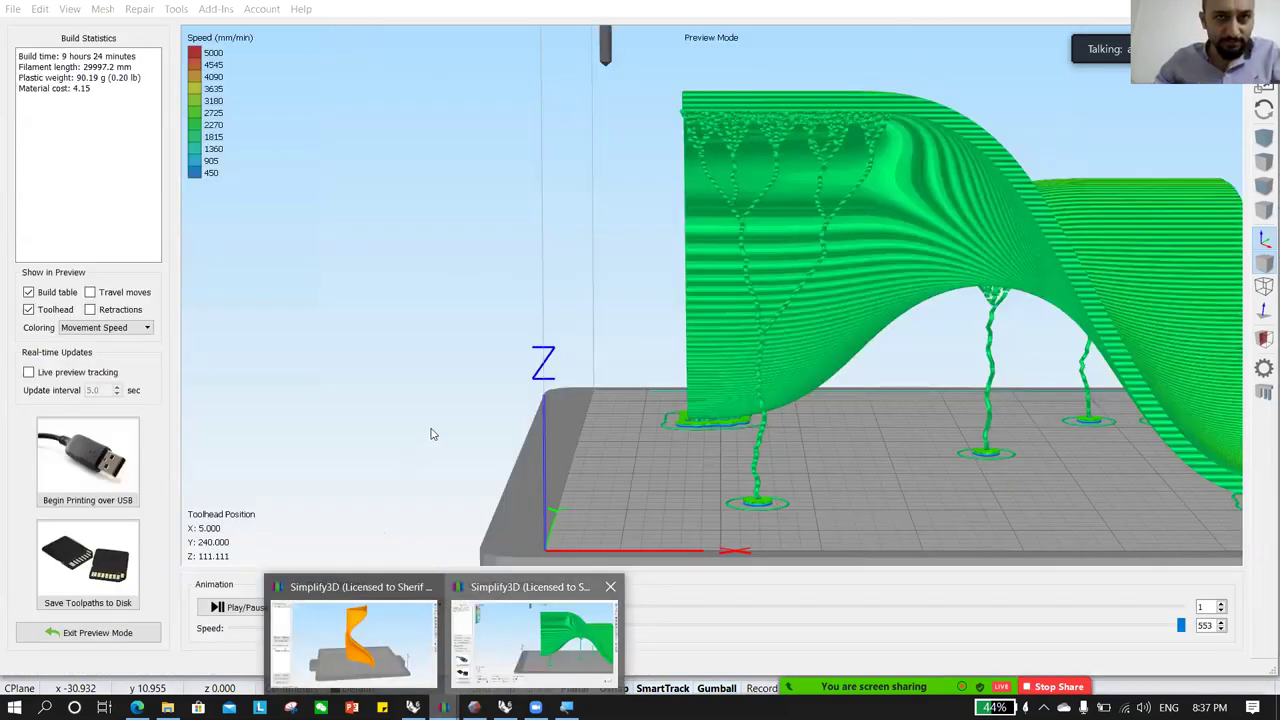
drag(628, 400, 834, 413)
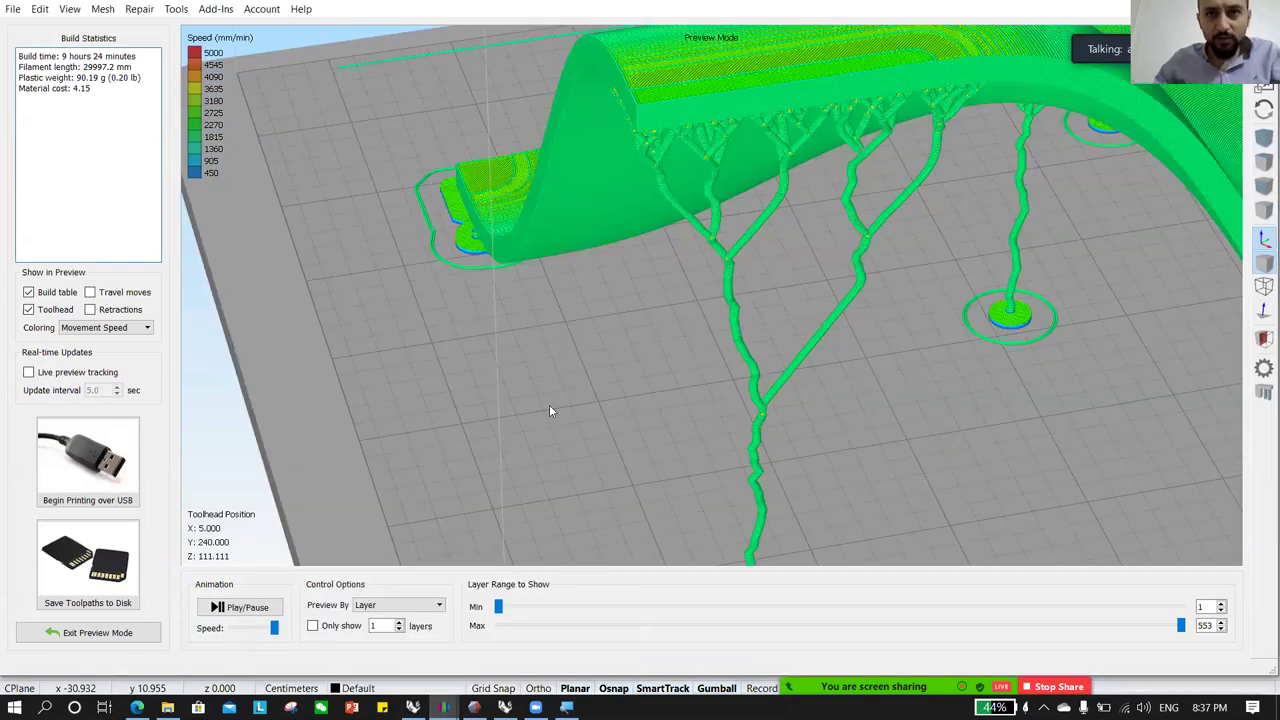
scroll(466, 477, up, 2)
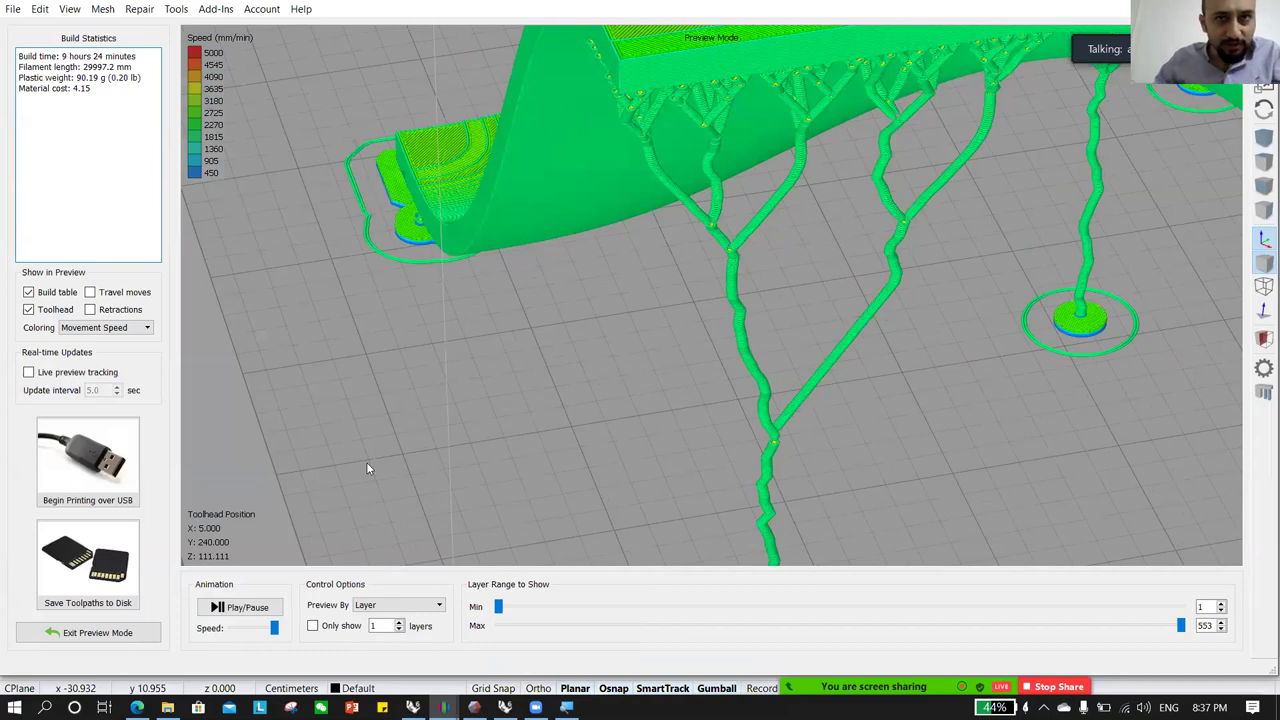
key(ctrl+0)
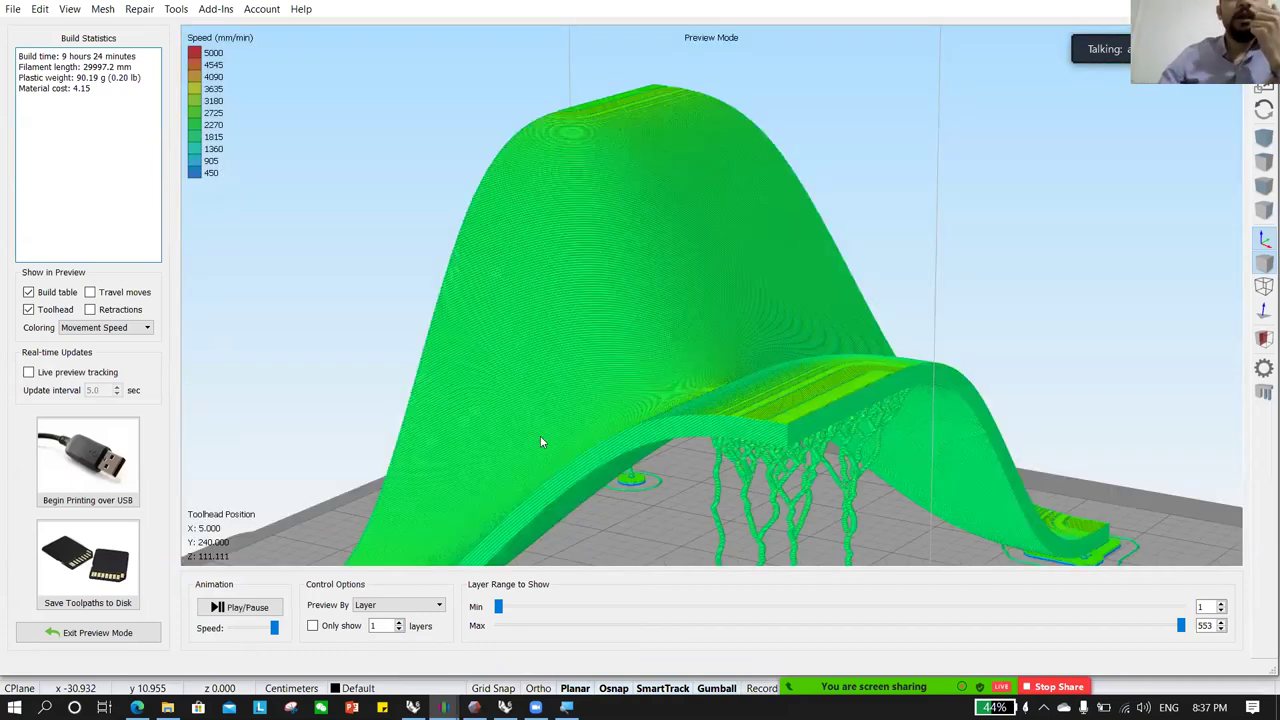
scroll(530, 360, up, 5)
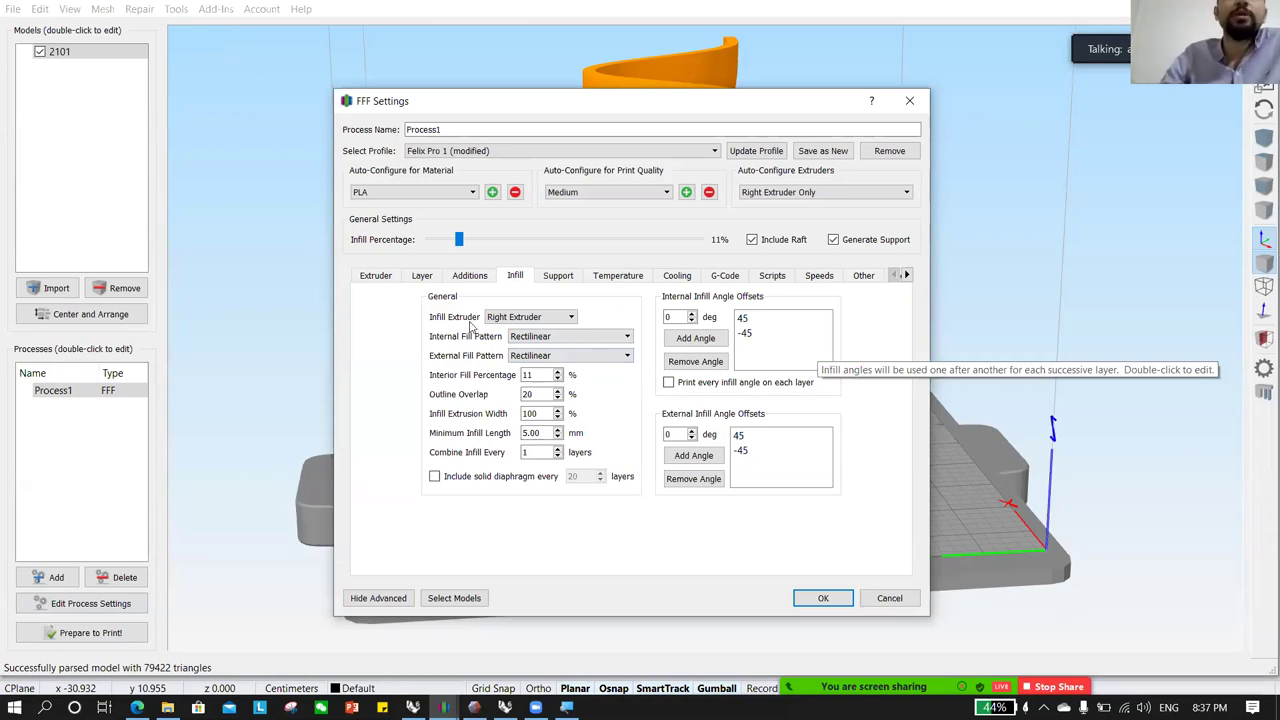
Check the Normal supports (30% infill, 45° max overhang), accept the settings, and prepare to print.
key(ctrl+Tab)
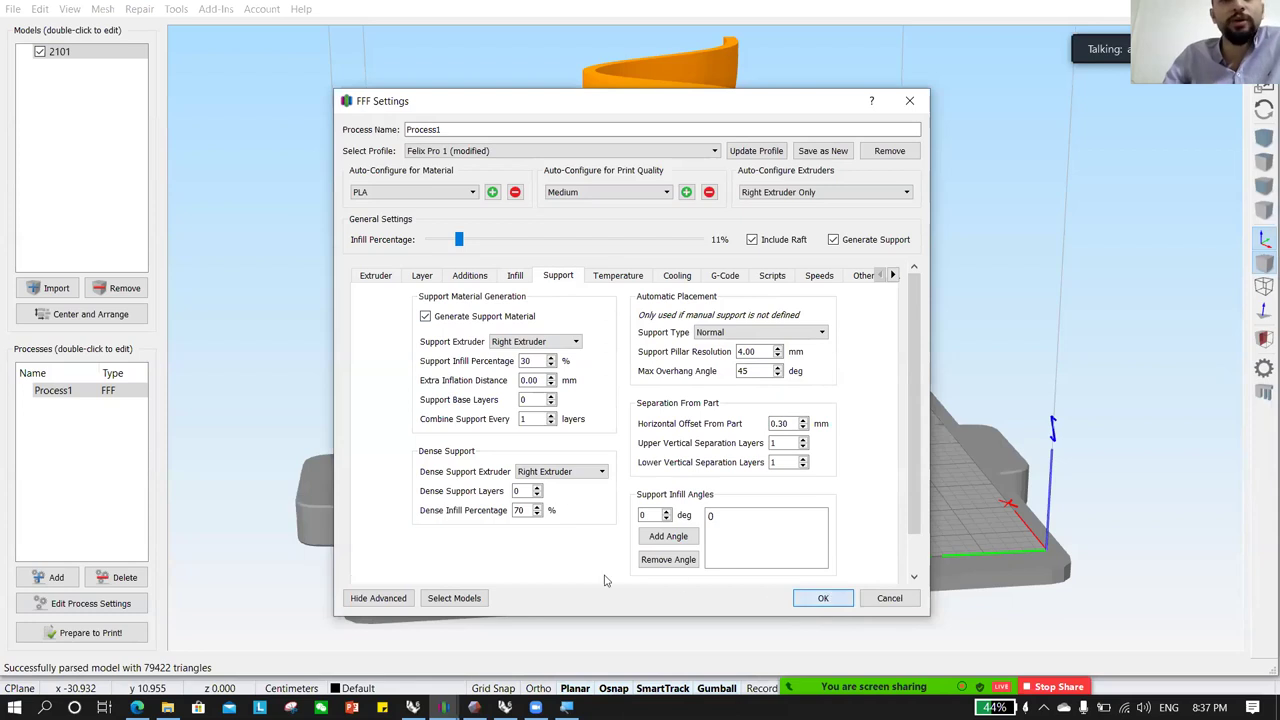
key(Return)
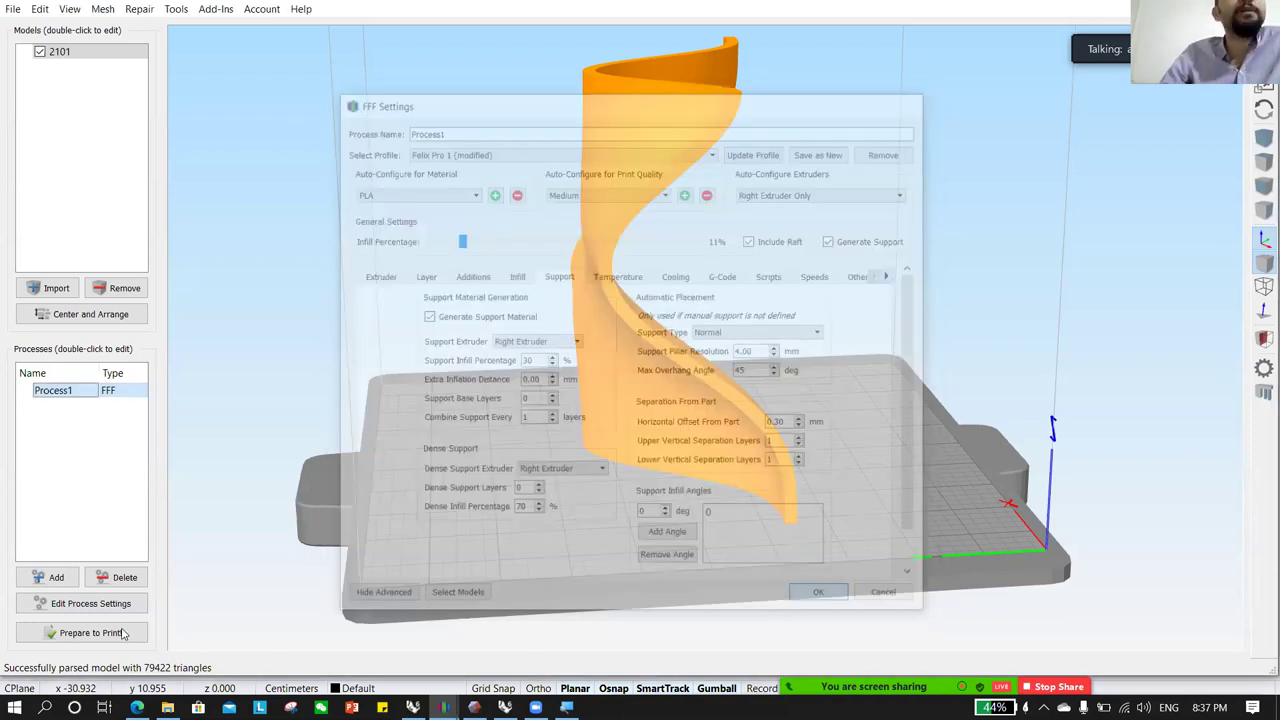
click(91, 633)
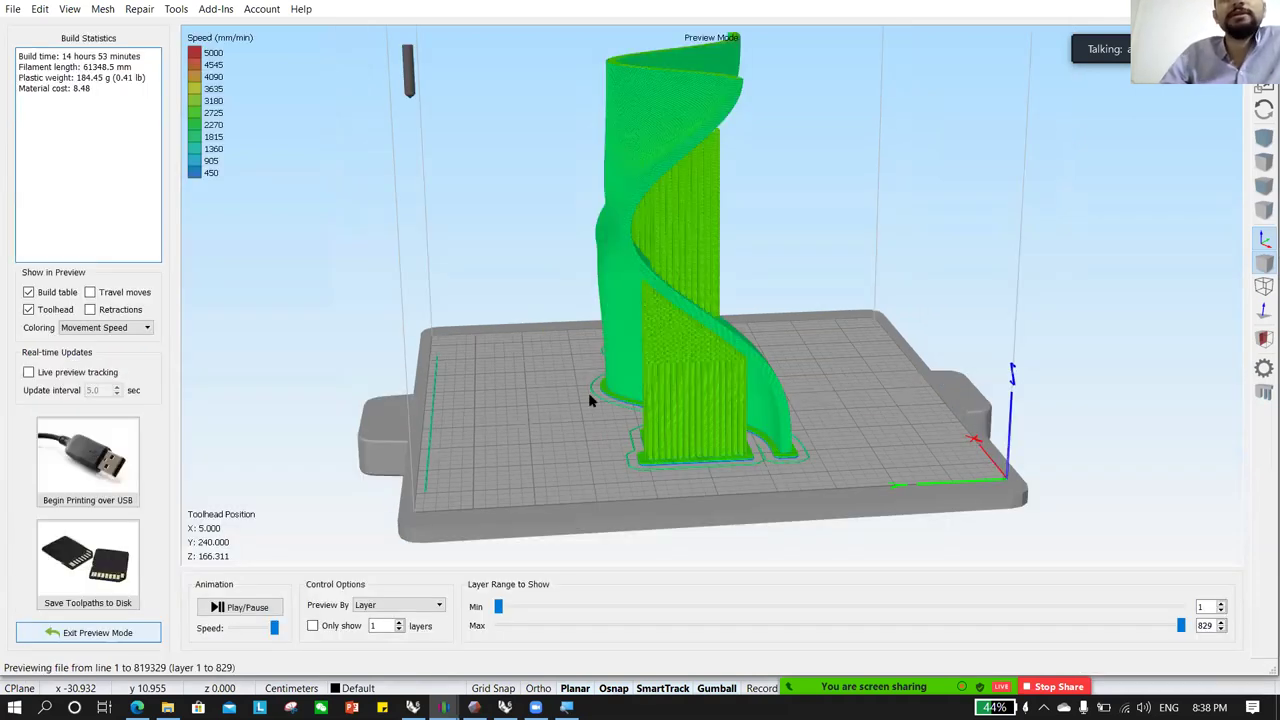
Replay the 2101 wall's toolpaths from layer 1 (14 h 53 min, 184.45 g plastic).
mouse_move(749, 369)
mouse_down()
mouse_move(790, 362)
mouse_move(770, 355)
mouse_up()
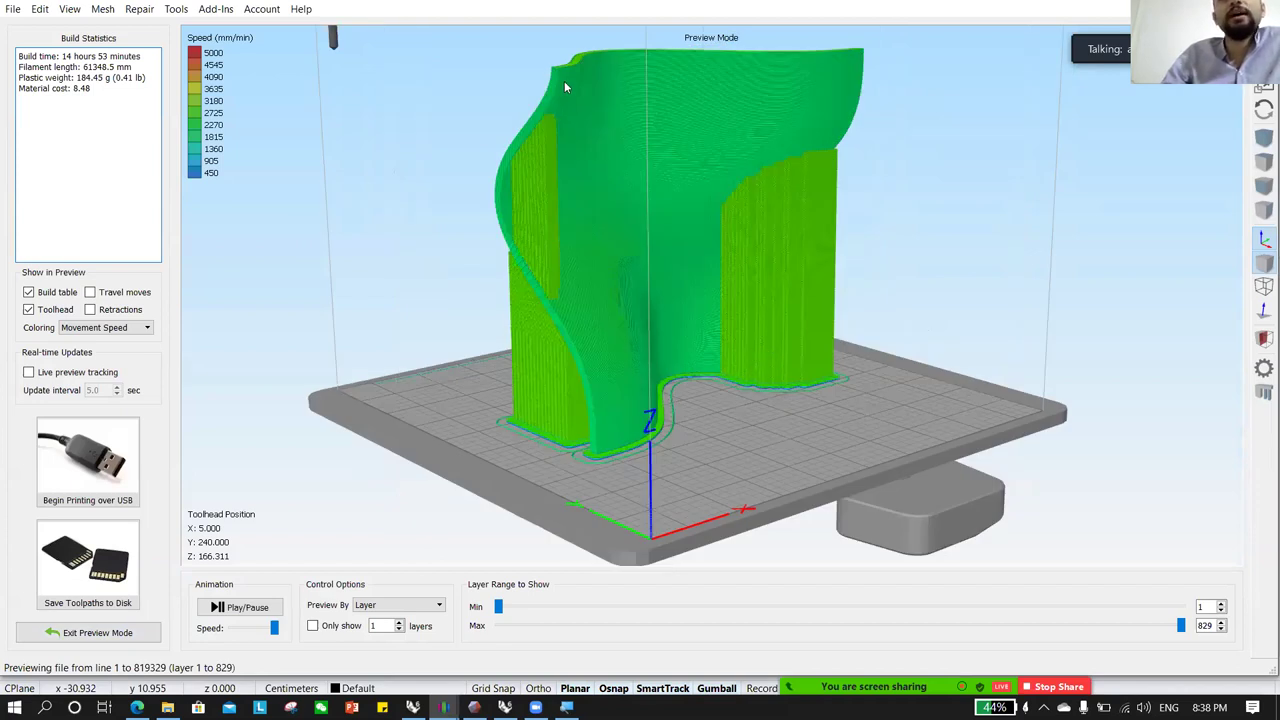
scroll(584, 168, up, 5)
scroll(330, 320, down, 1)
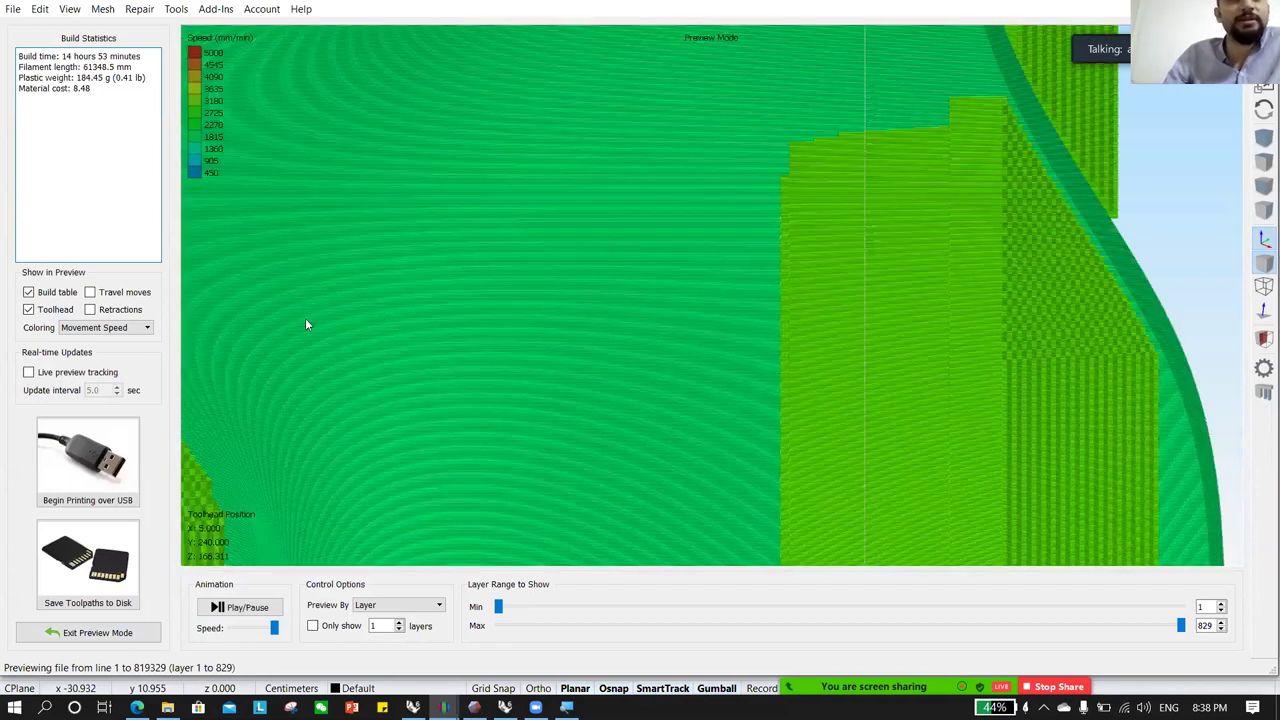
scroll(320, 320, down, 5)
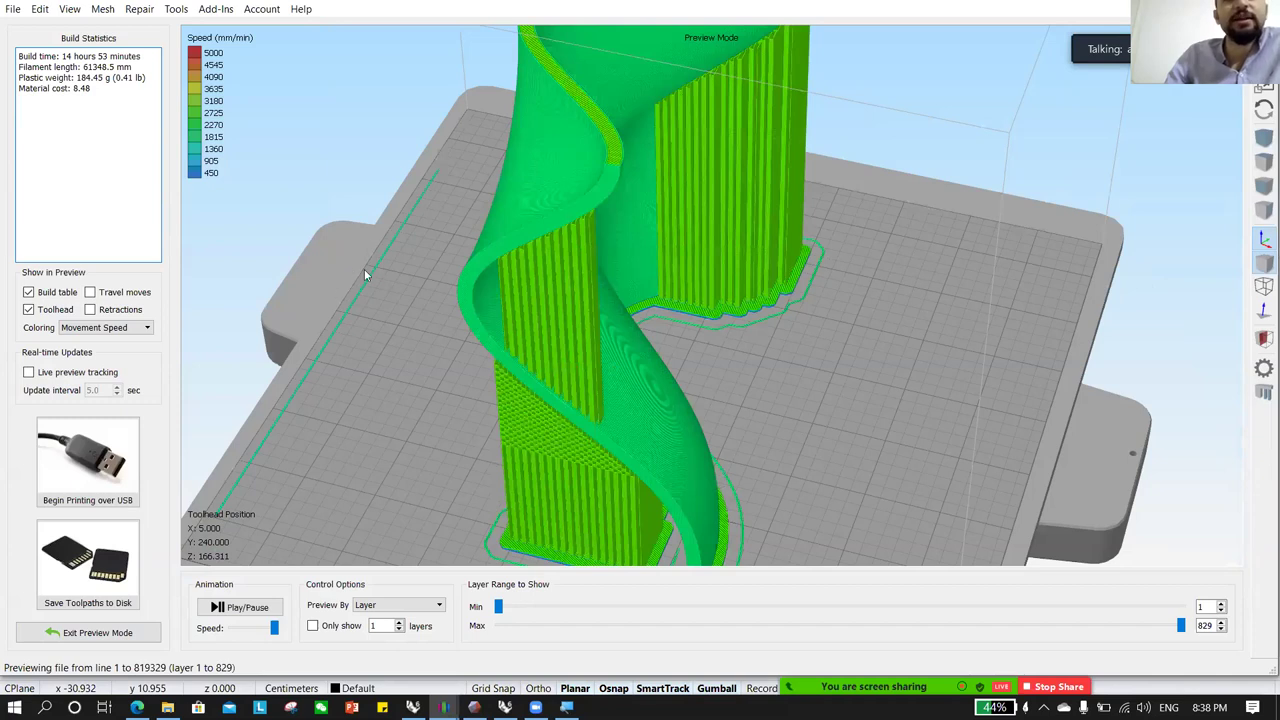
scroll(615, 283, up, 5)
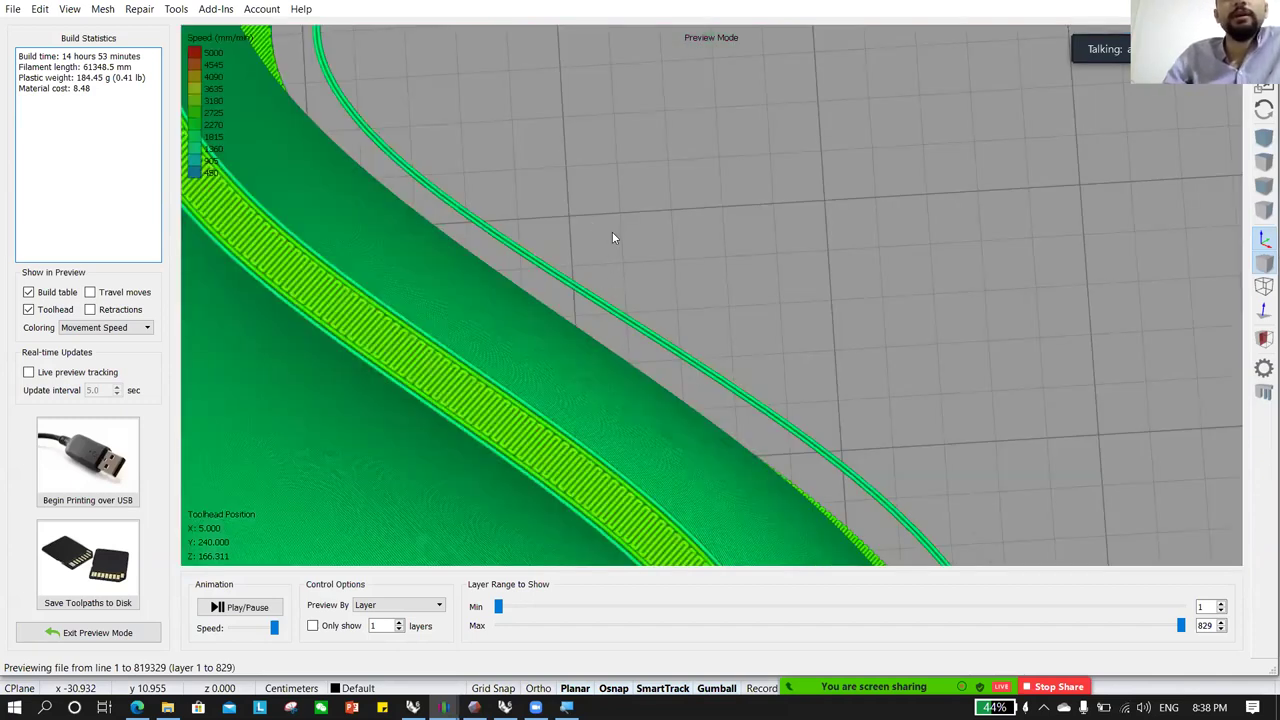
scroll(450, 540, down, 3)
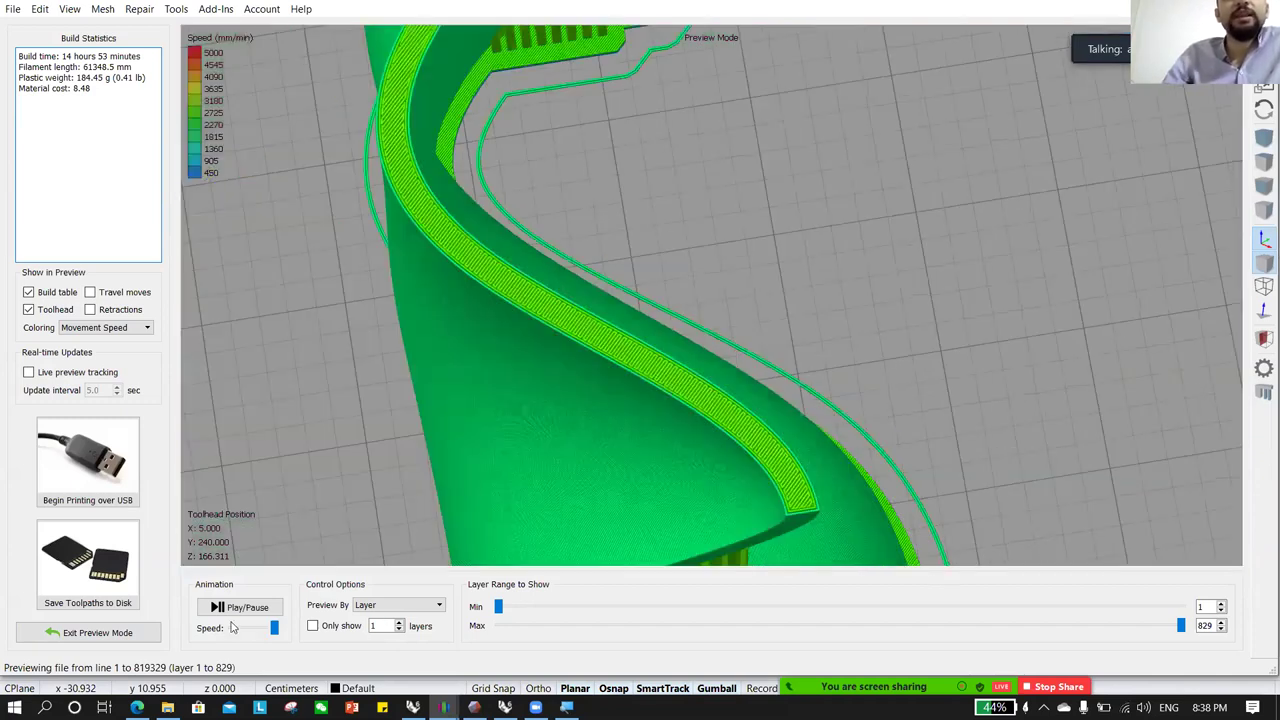
click(238, 608)
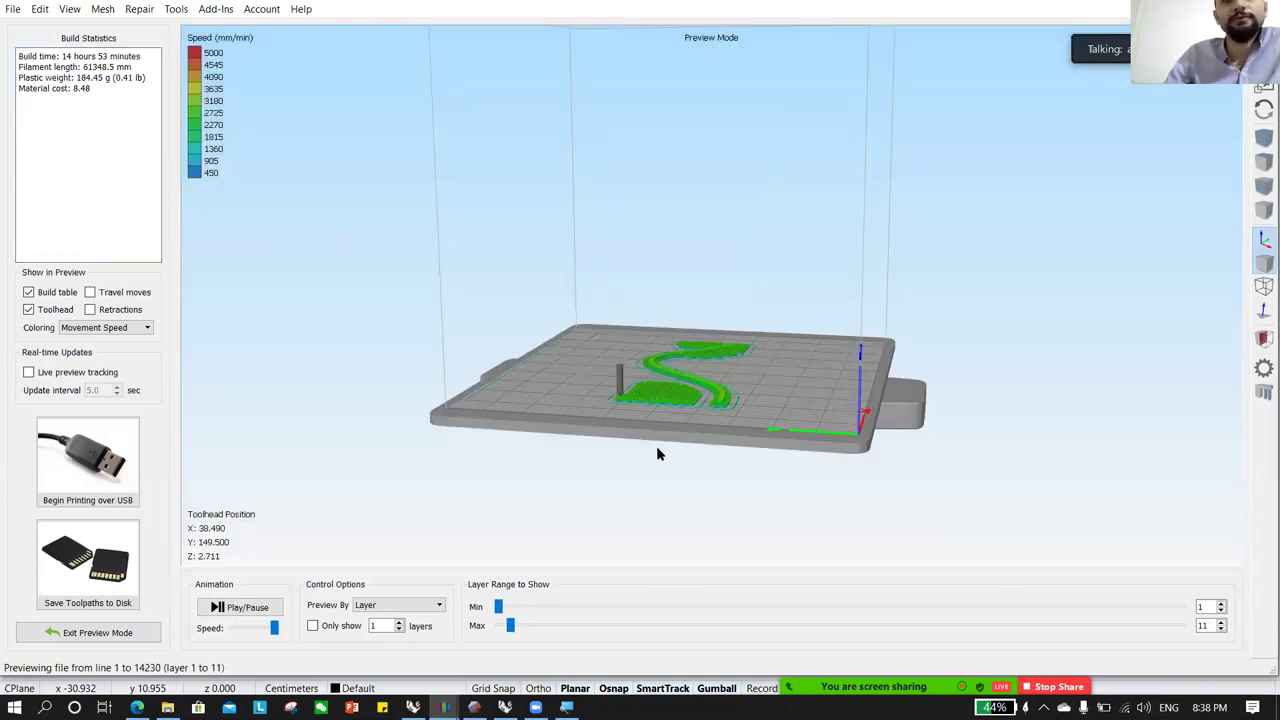
scroll(500, 325, up, 3)
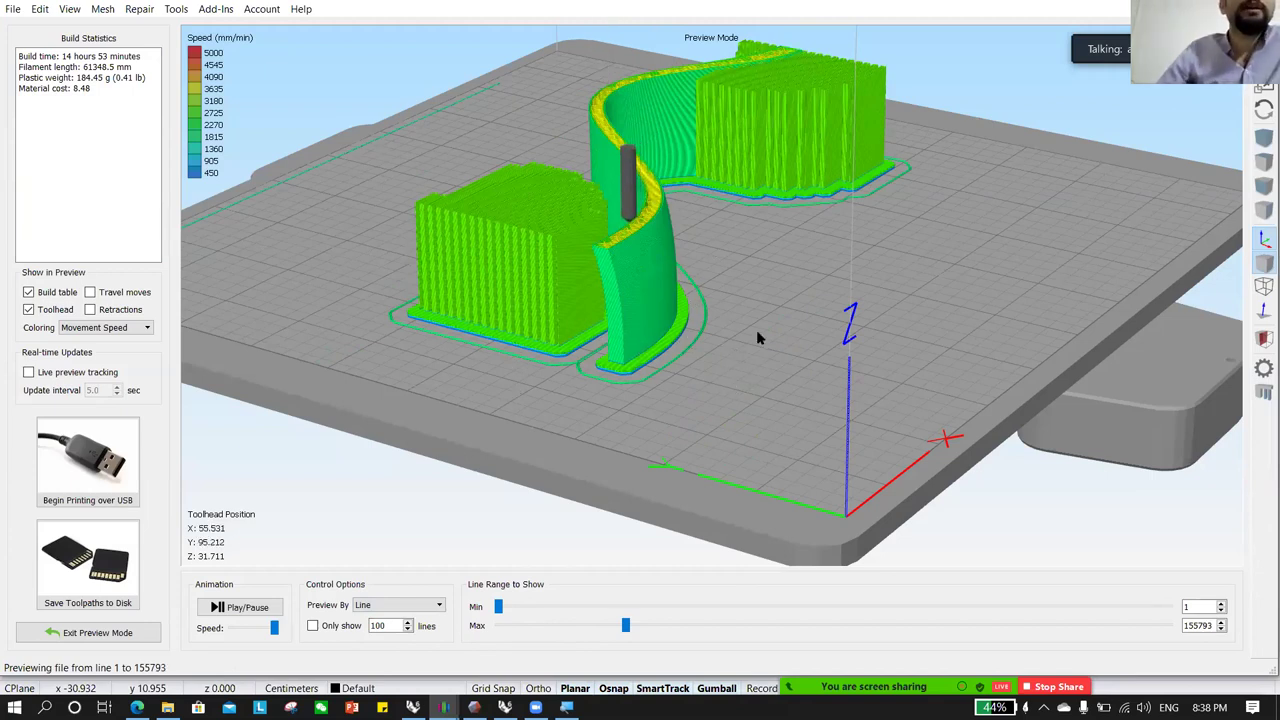
Orbit and zoom the toolpath preview to inspect the wall and its support blocks.
drag(848, 333, 790, 287)
drag(853, 328, 853, 323)
scroll(680, 428, up, 5)
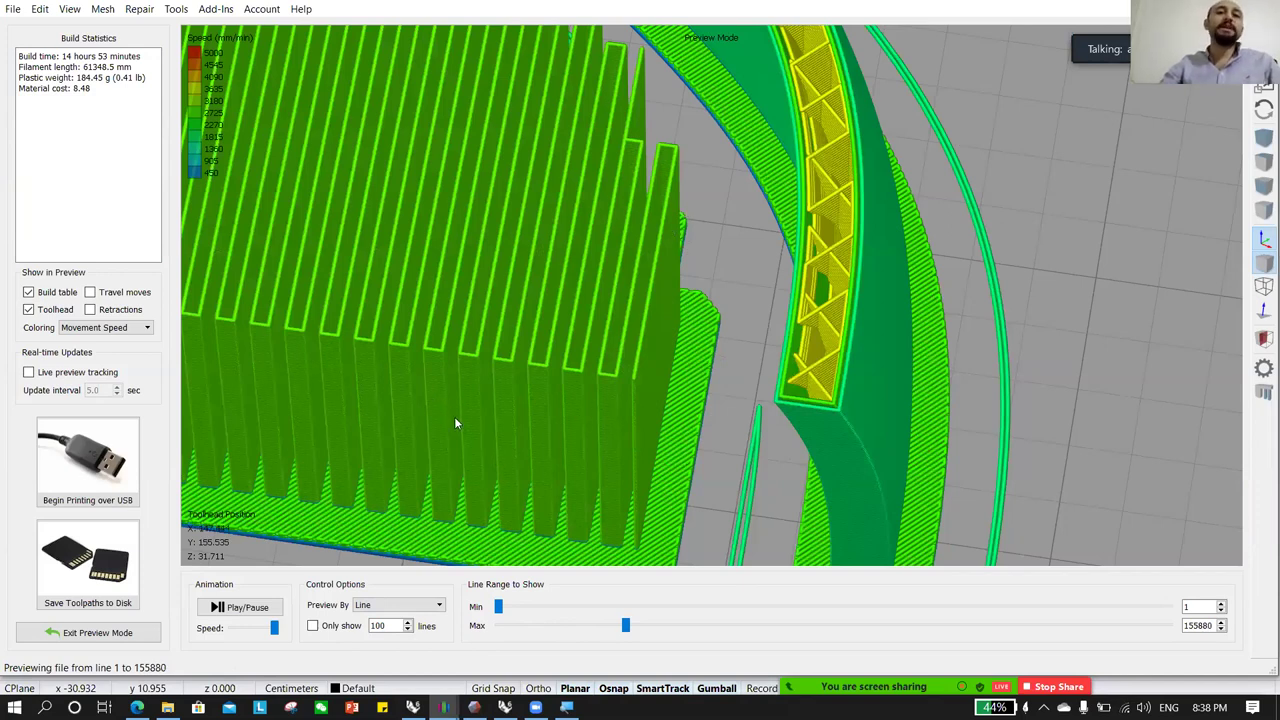
scroll(454, 423, down, 5)
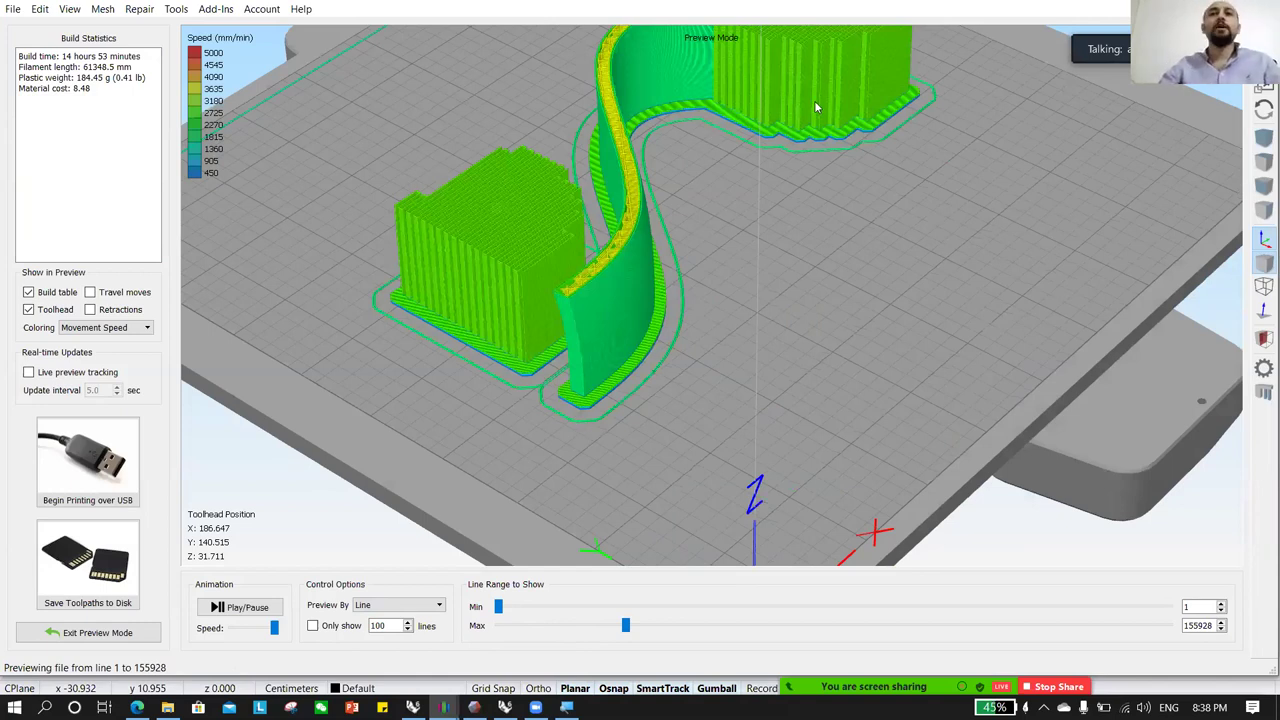
scroll(816, 106, up, 3)
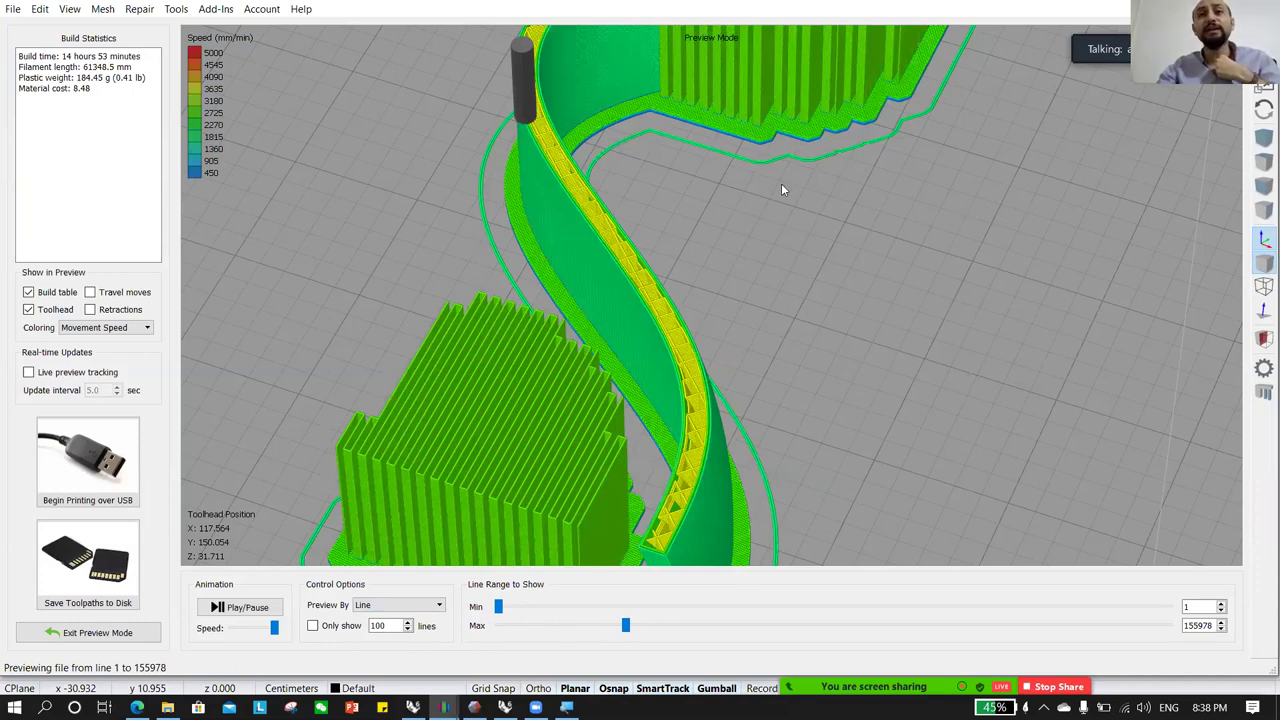
scroll(668, 330, down, 3)
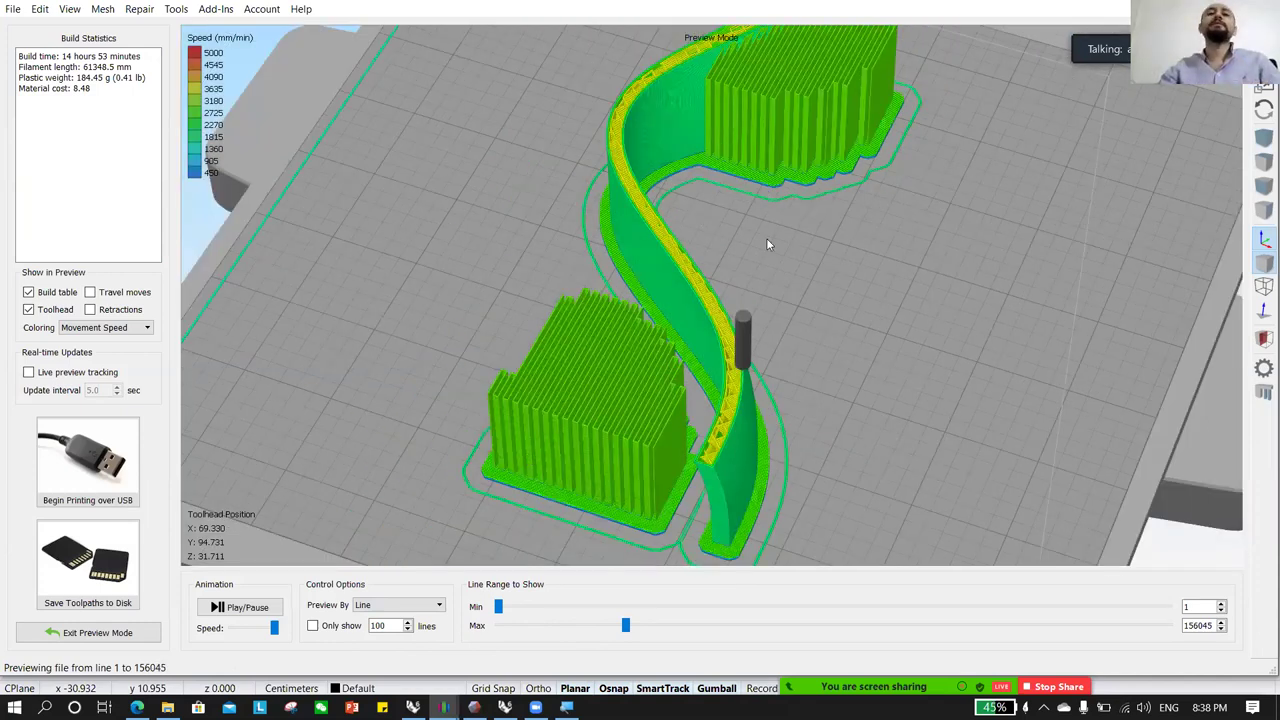
Check the top and isometric views, then exit the preview back to the orange model.
key(ctrl+2)
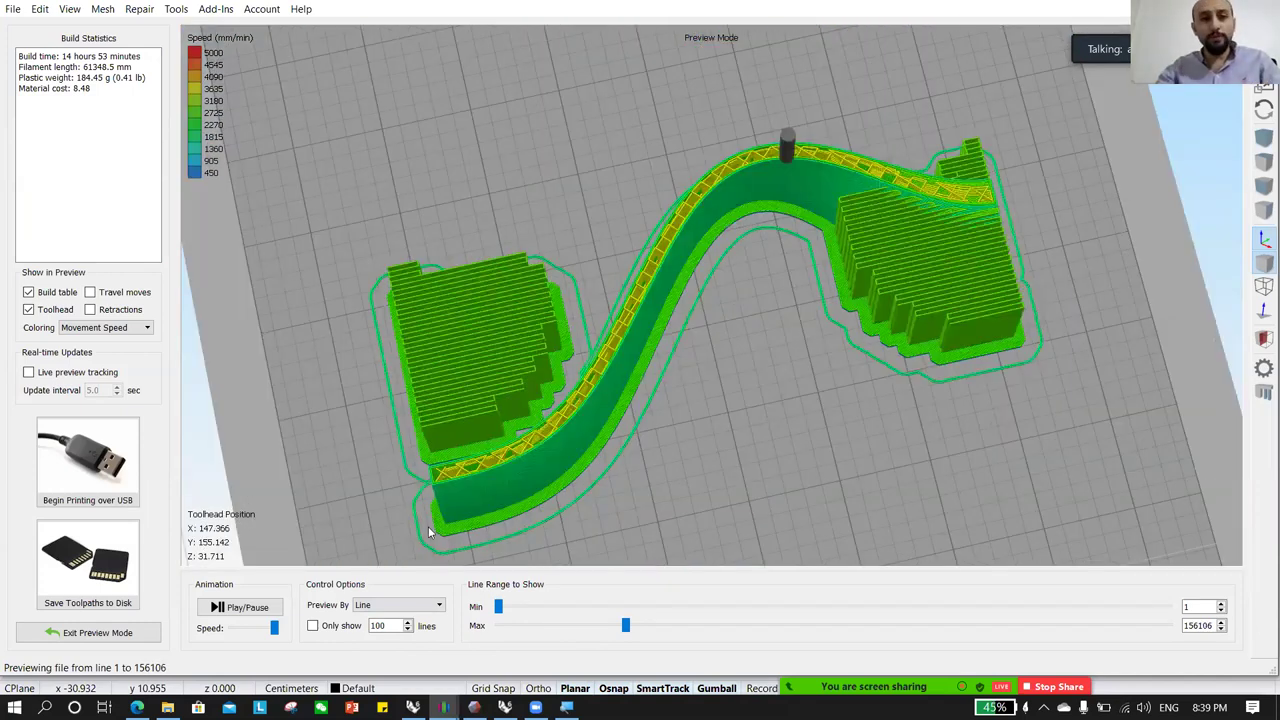
key(ctrl+1)
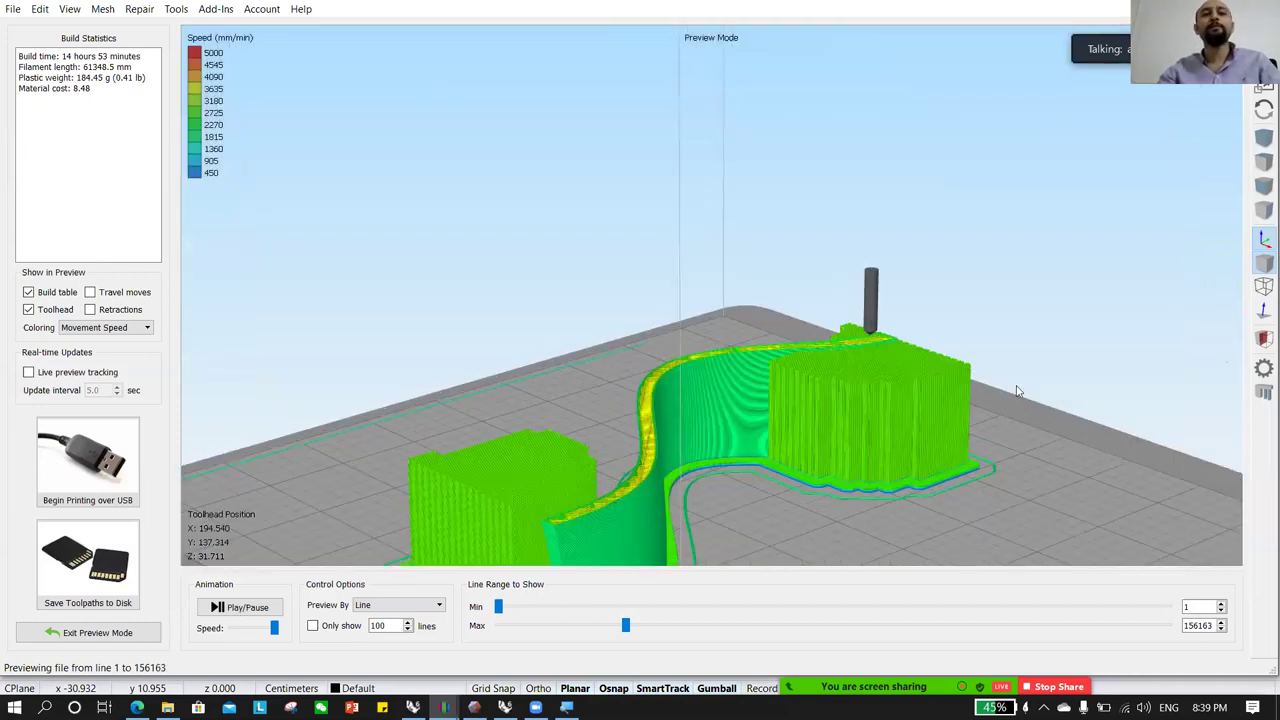
scroll(540, 520, up, 1)
key(Escape)
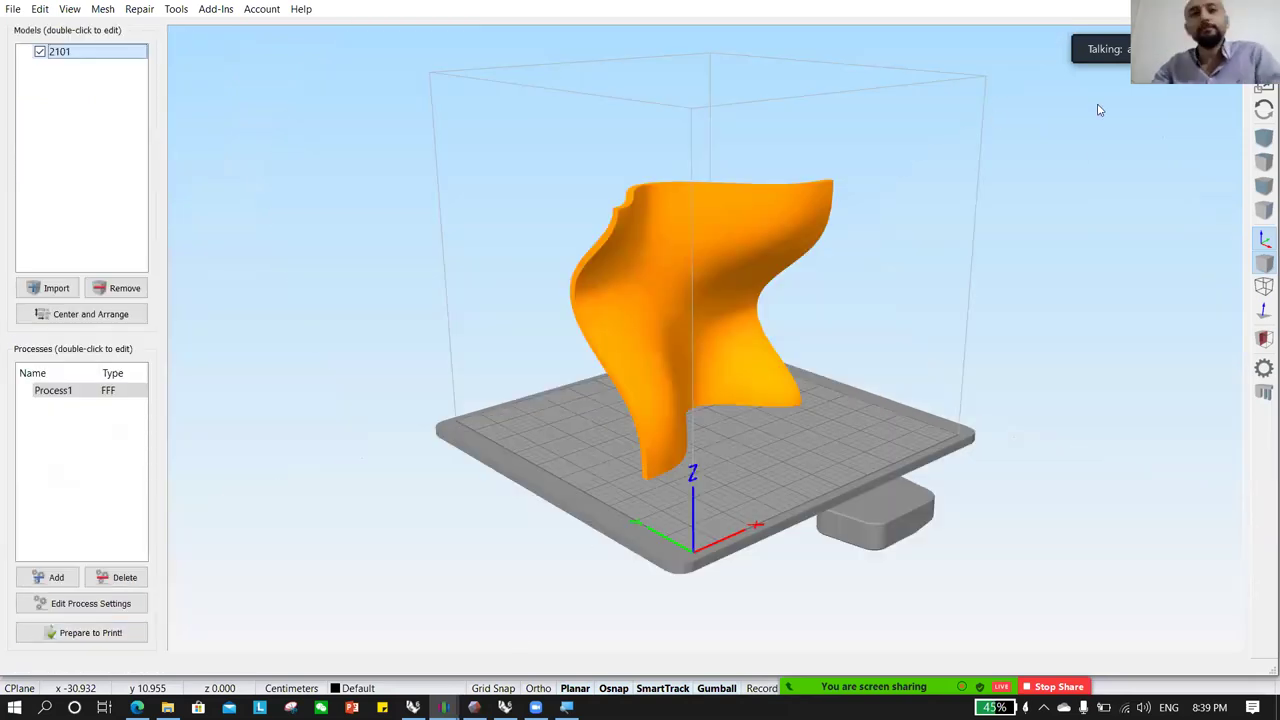
key(alt+Tab)
Launch a fresh Meshmixer window from the taskbar and dismiss the Restore prompt.
right_drag(1133, 277, 748, 405)
right_drag(848, 535, 540, 650)
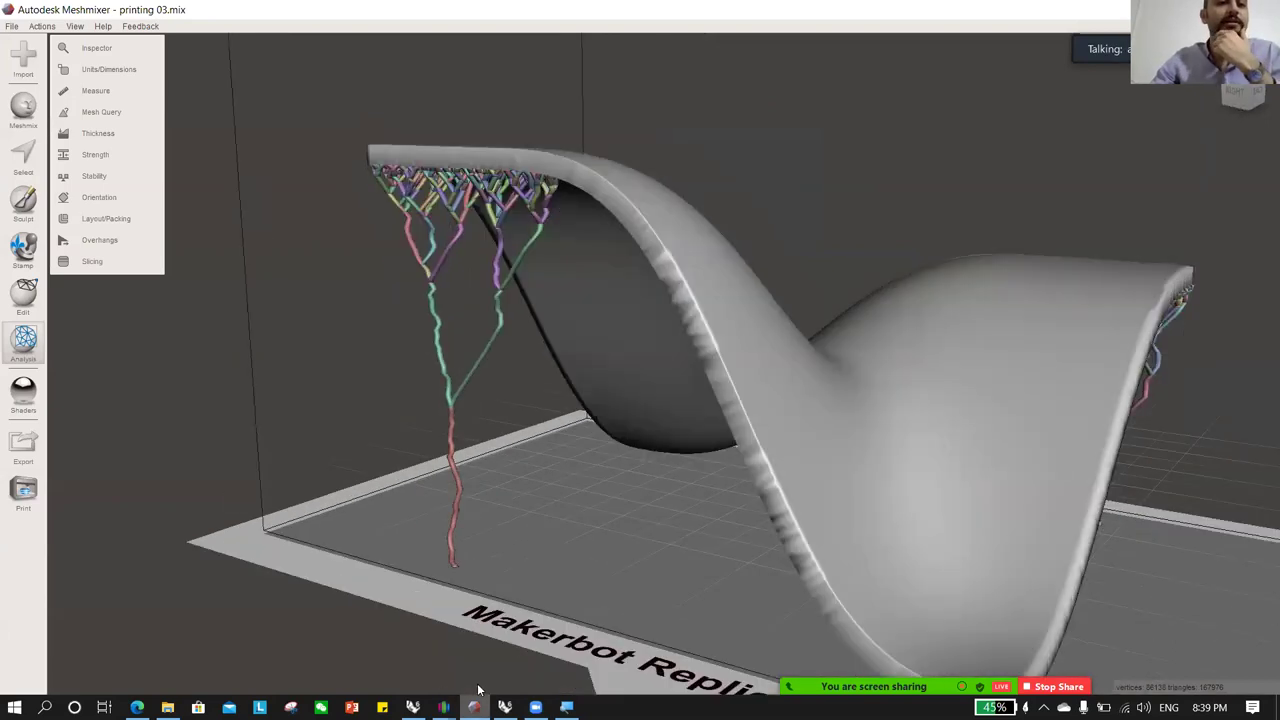
right_click(474, 707)
key(Escape)
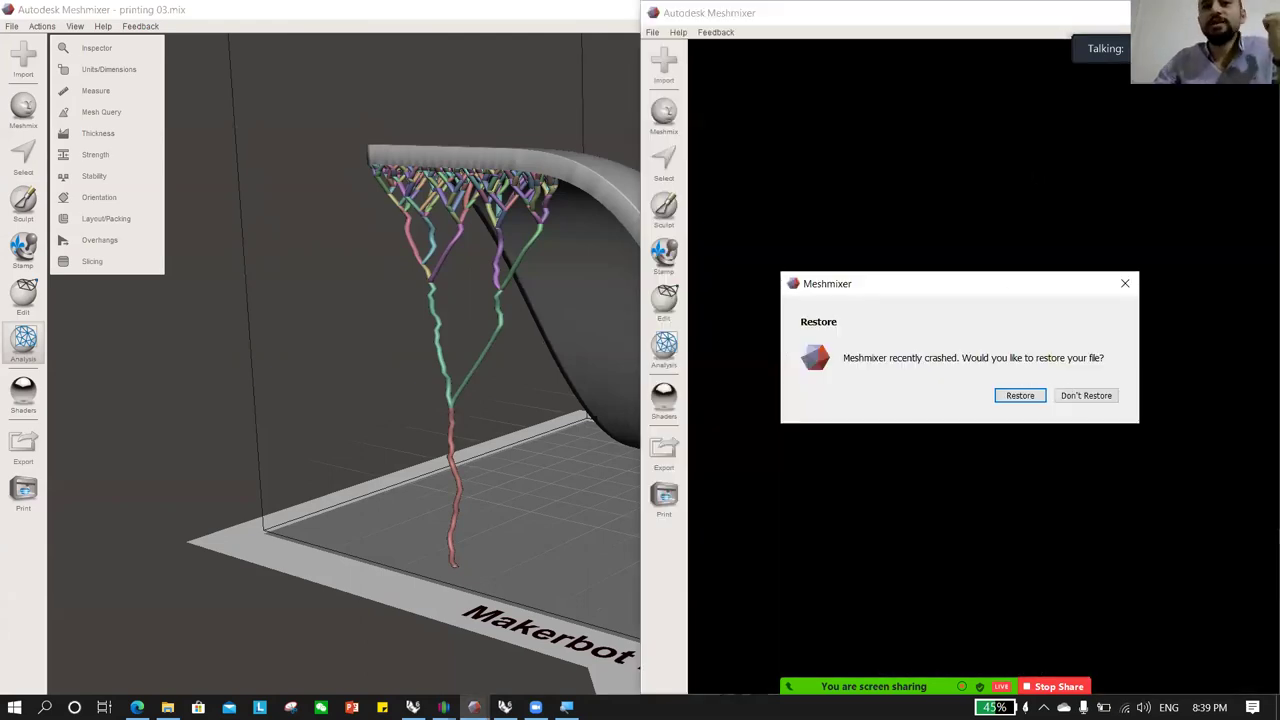
click(1072, 393)
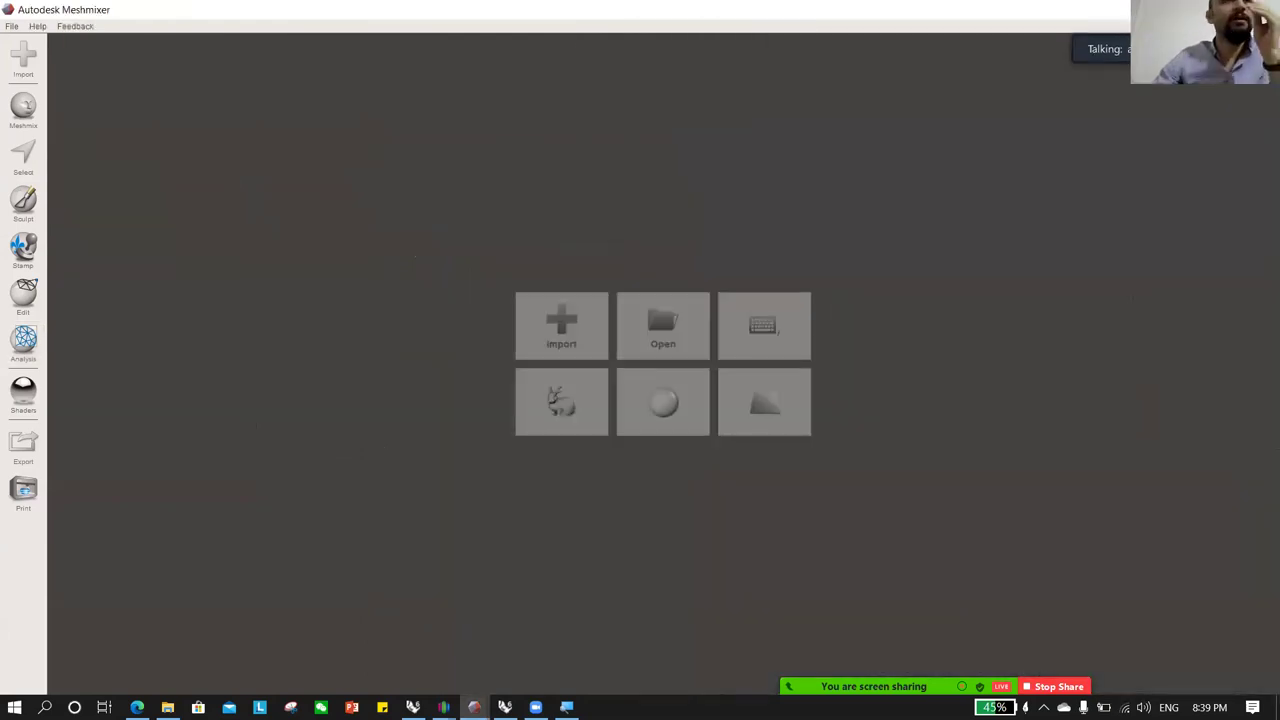
Import 2101.stl and orbit to a front view of the wall.
click(560, 322)
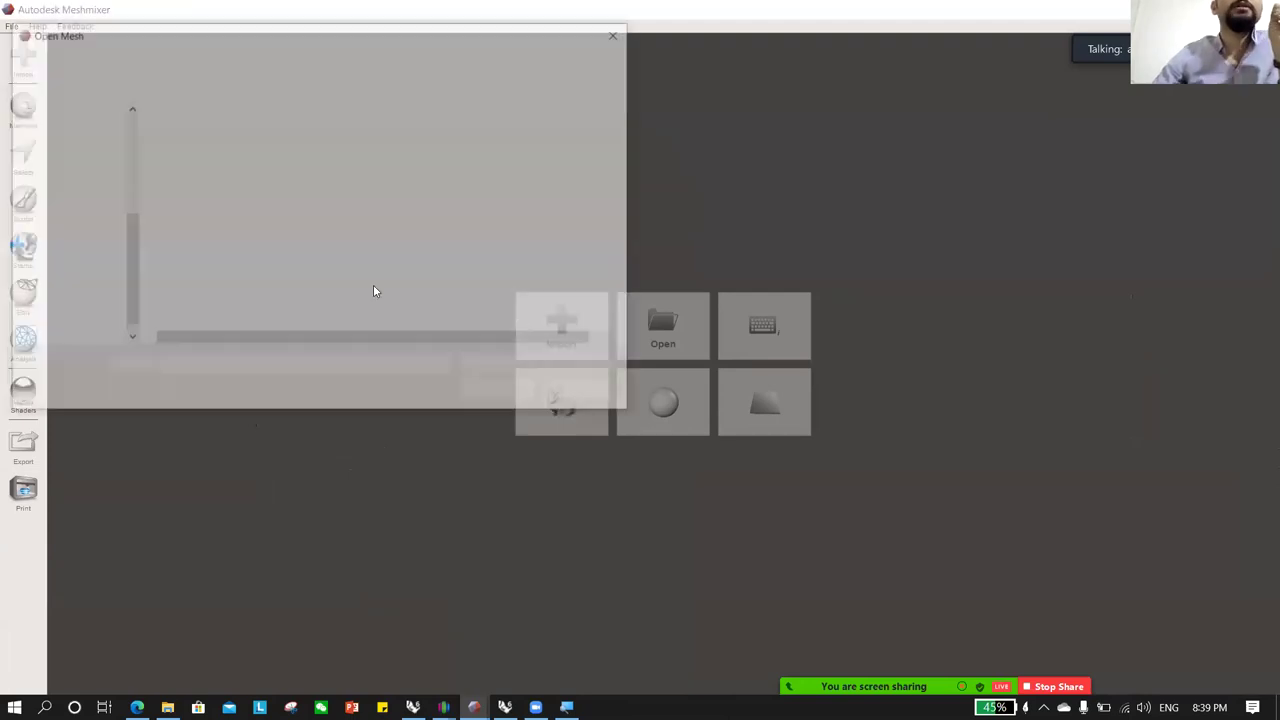
double_click(180, 227)
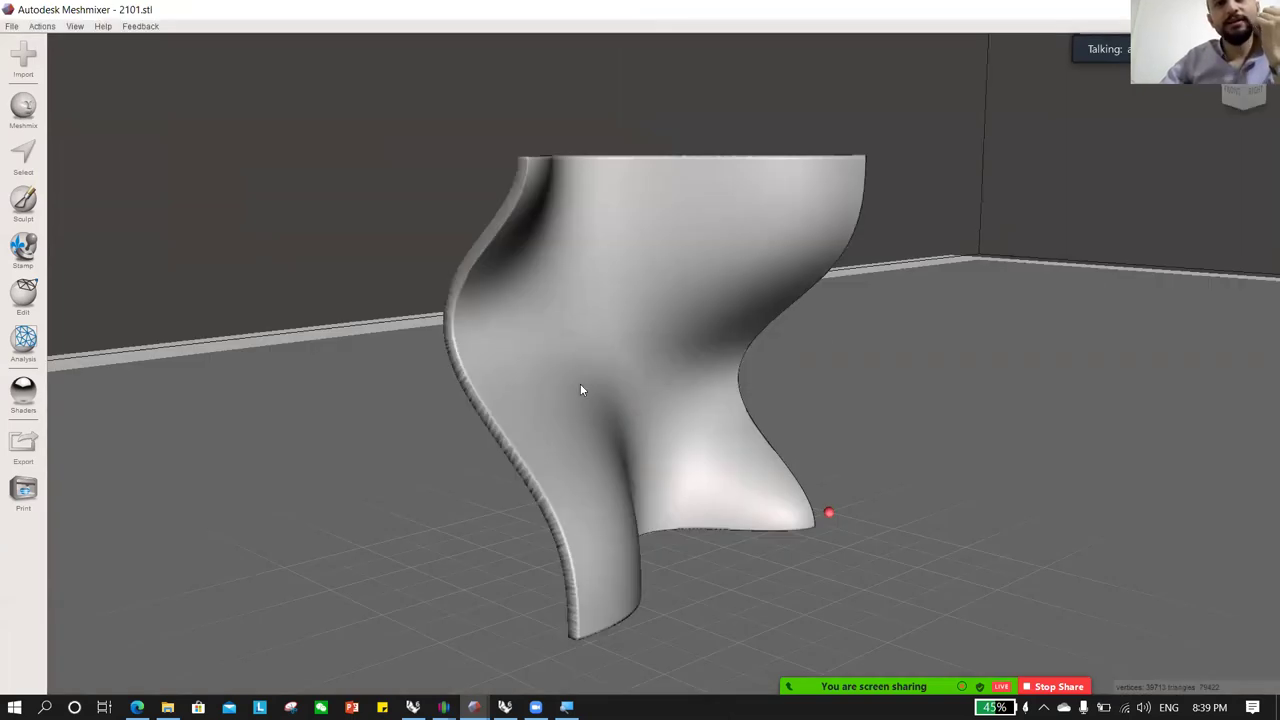
right_drag(581, 389, 623, 343)
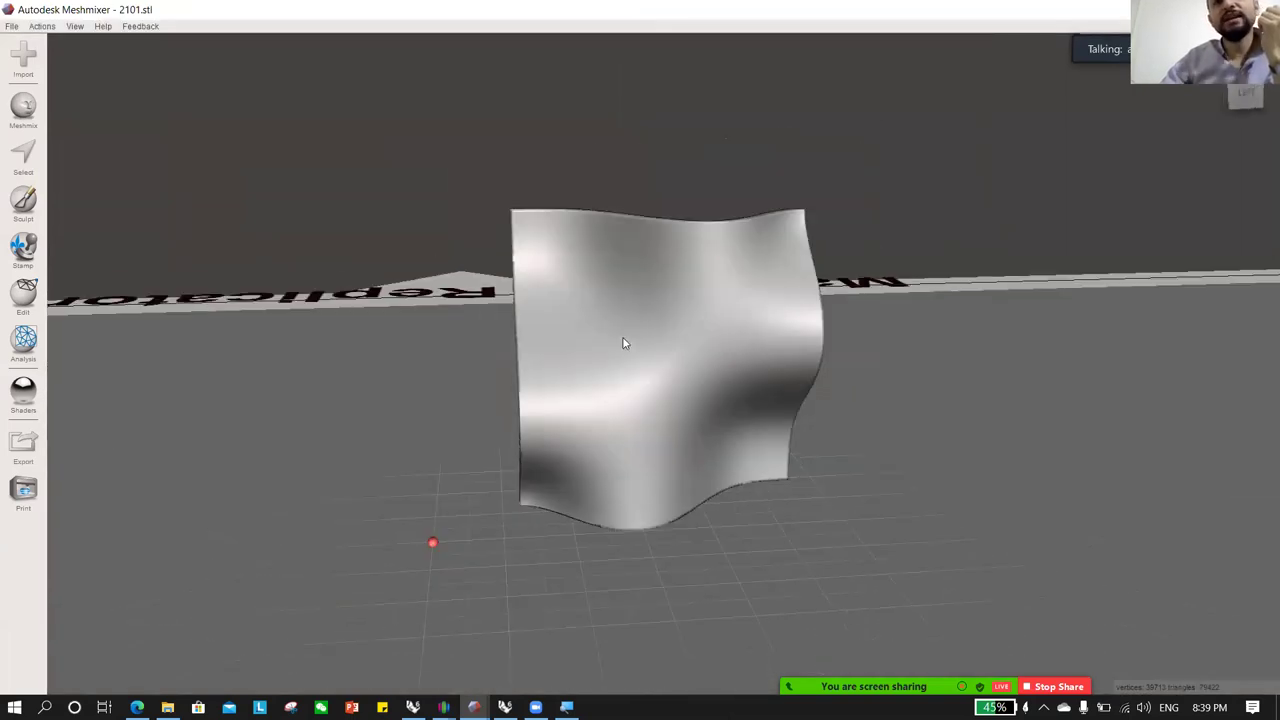
scroll(623, 343, down, 5)
Rescale the wall in Units/Dimensions so X measures 160.7 mm.
click(45, 26)
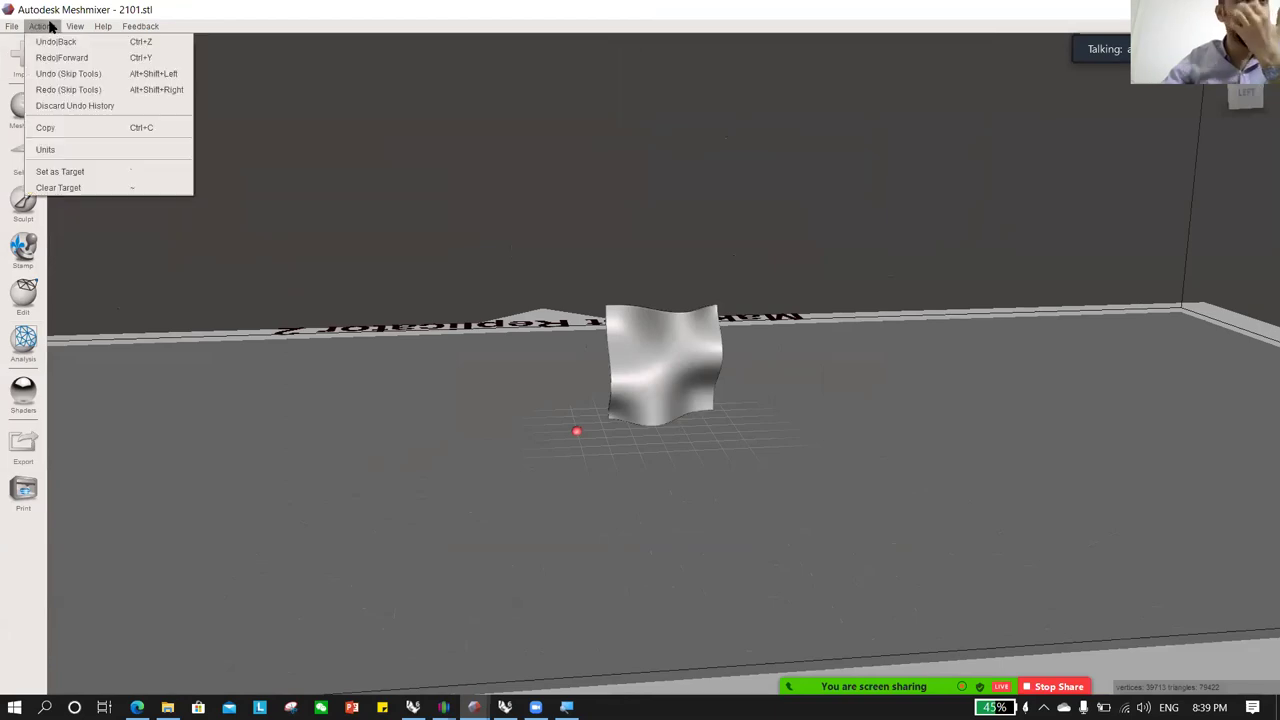
click(85, 150)
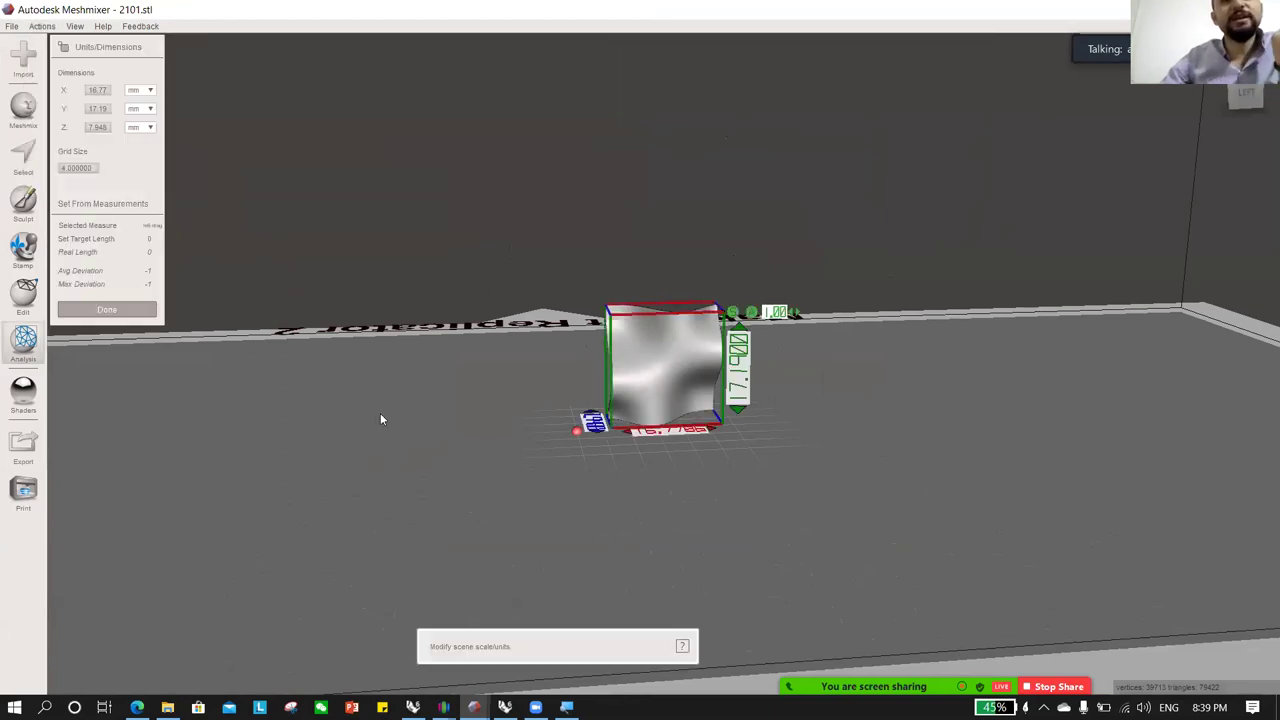
click(97, 89)
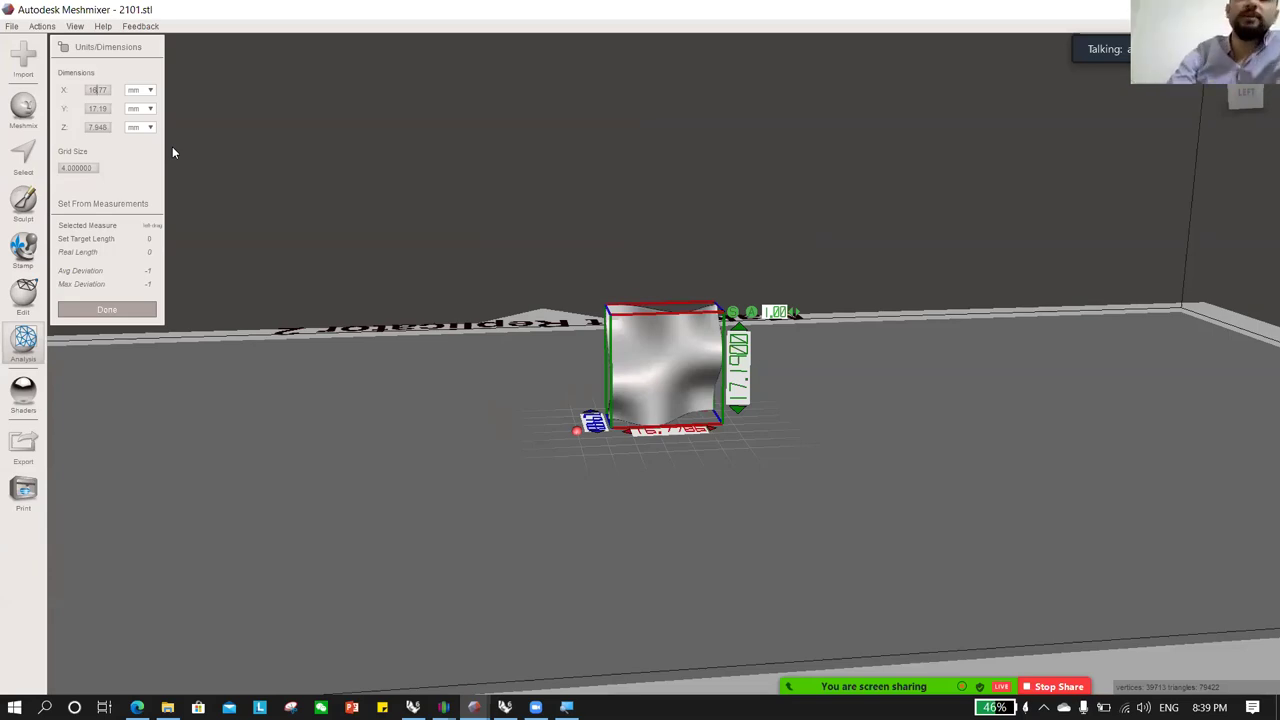
text(0)
key(Return)
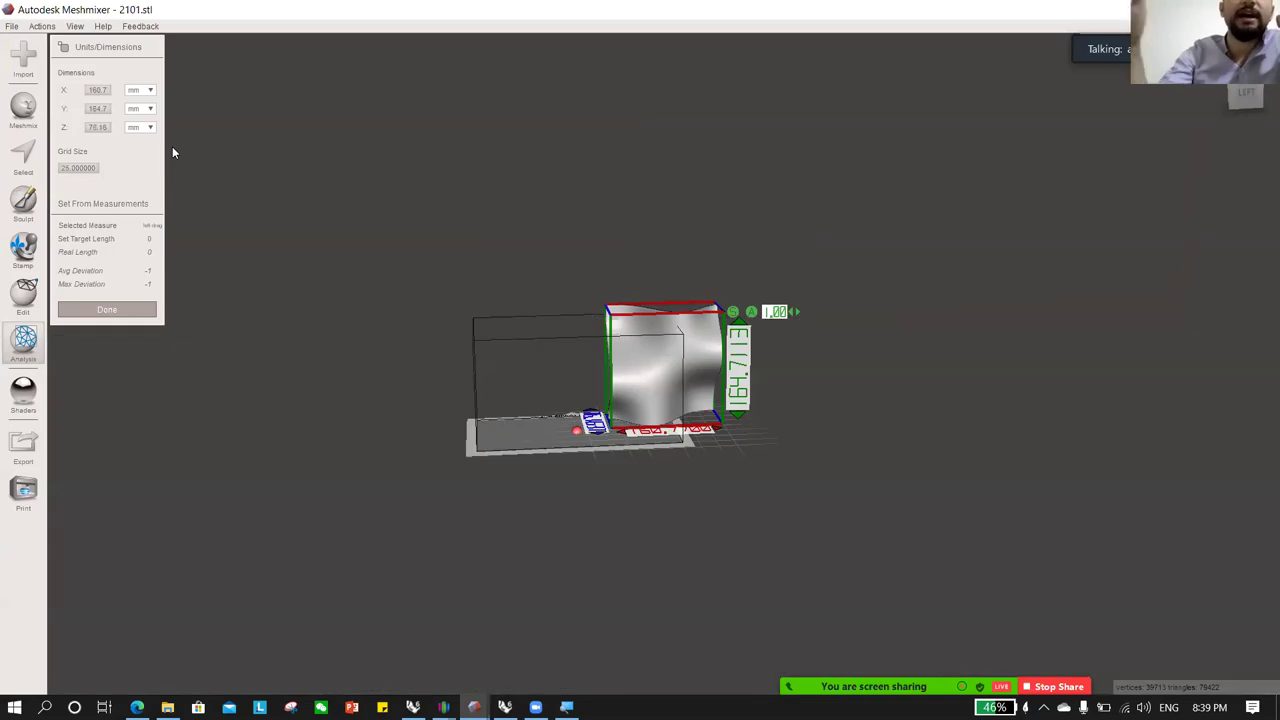
click(142, 309)
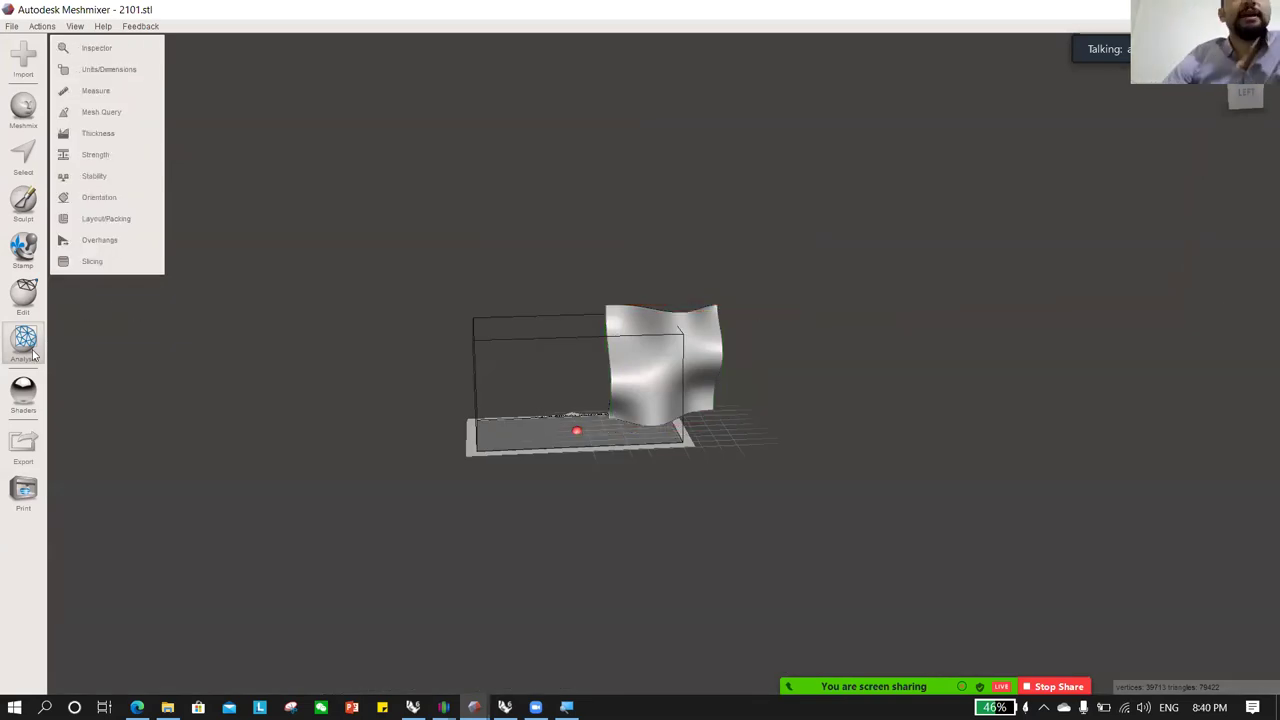
click(23, 295)
right_drag(630, 373, 615, 430)
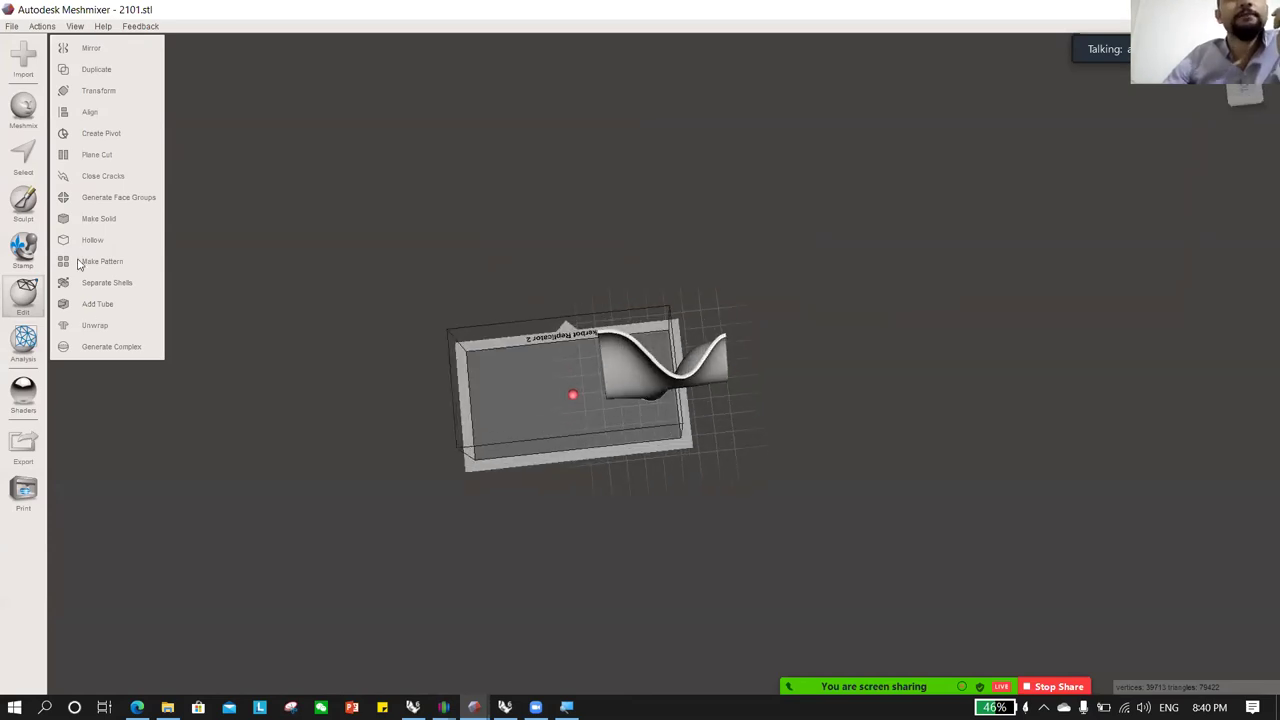
Transform the mesh to centre it on the build plate along X and accept.
click(86, 93)
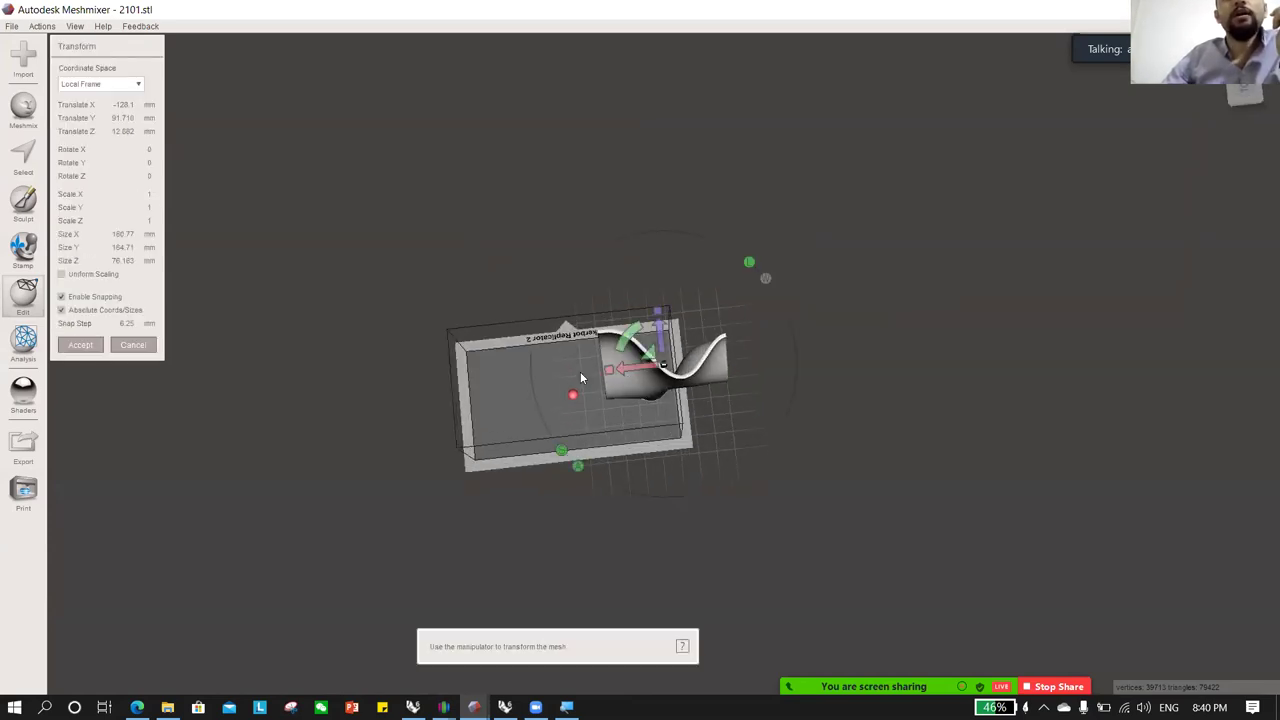
drag(622, 368, 841, 343)
right_drag(841, 343, 1097, 107)
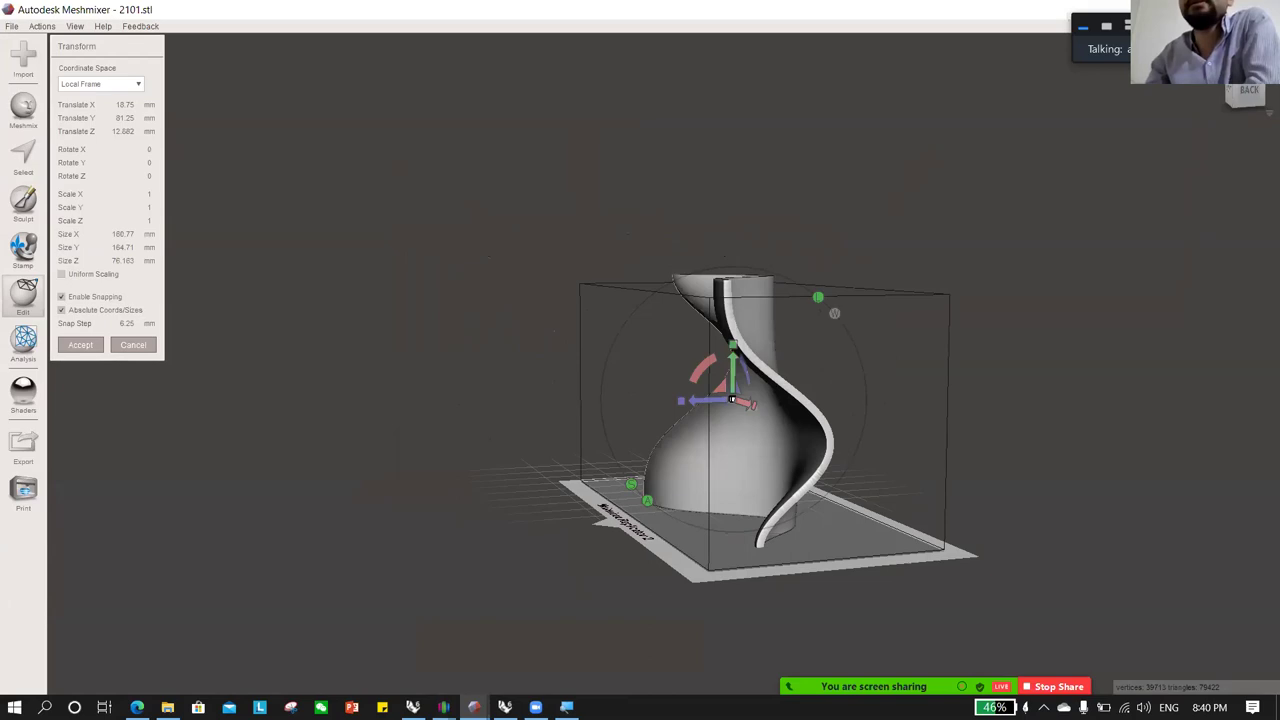
click(1105, 42)
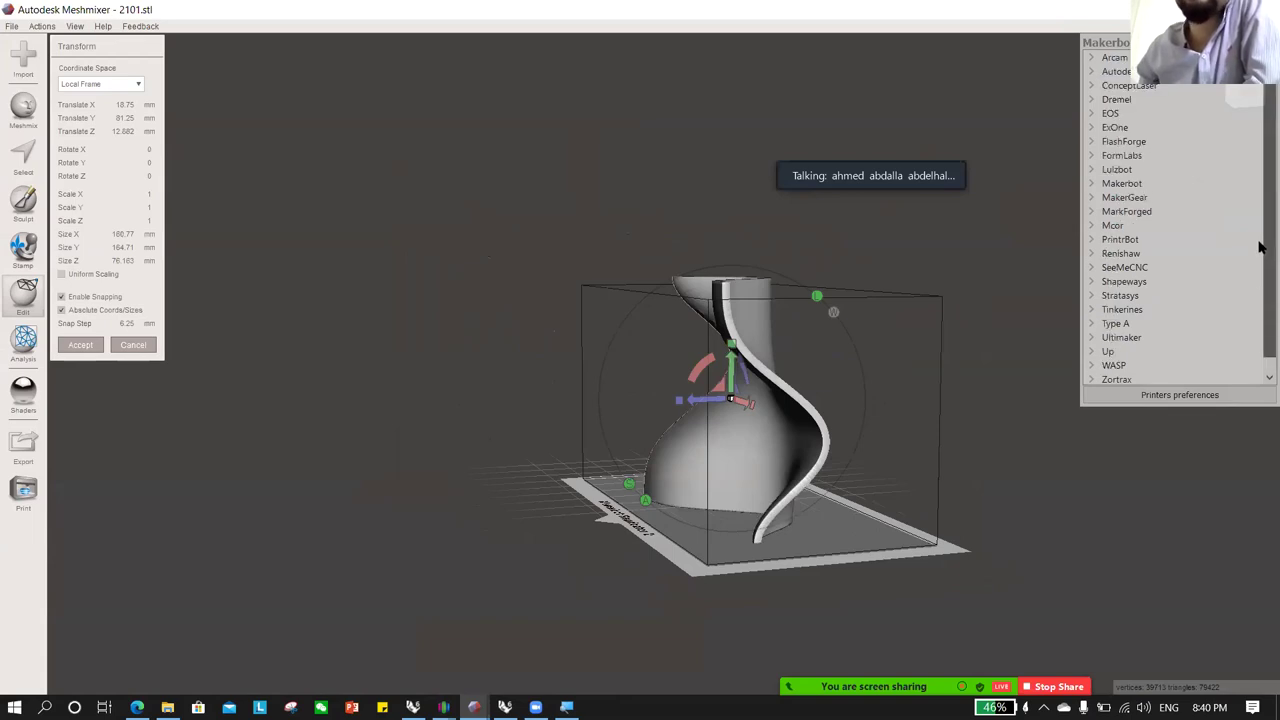
right_drag(924, 283, 817, 440)
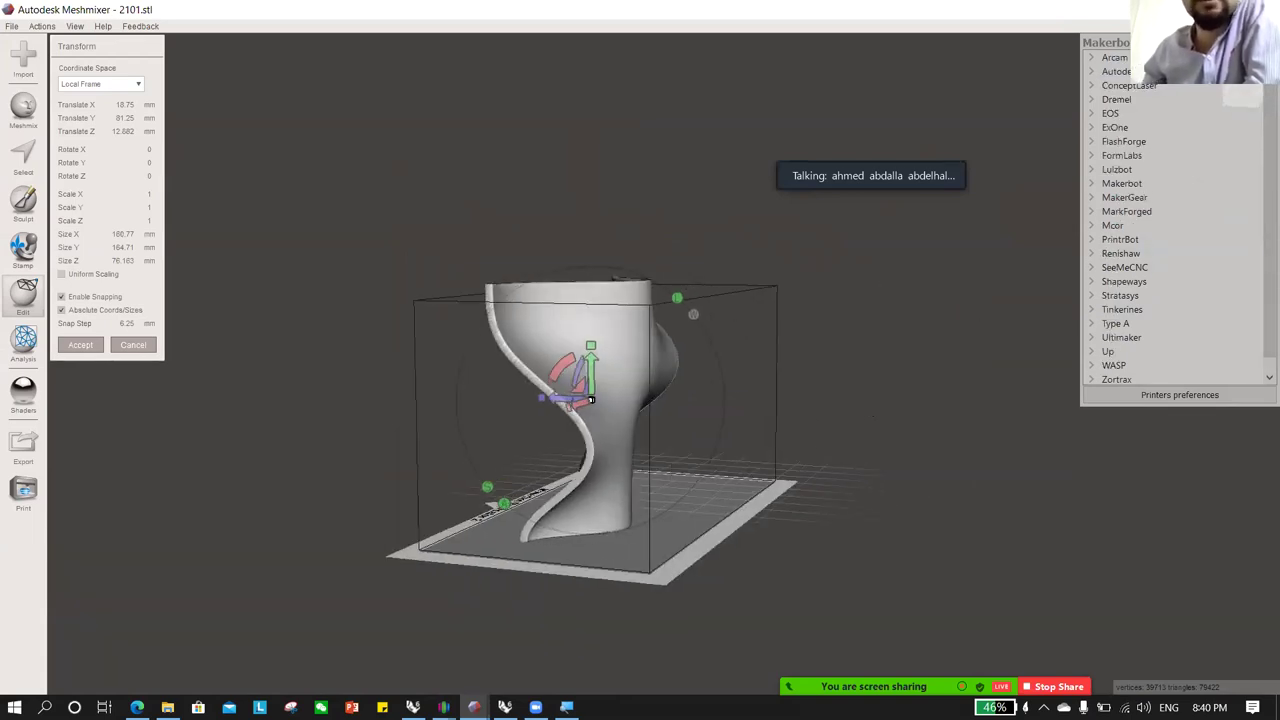
click(1112, 207)
mouse_move(977, 300)
right_down()
mouse_move(1071, 266)
mouse_move(953, 307)
right_up()
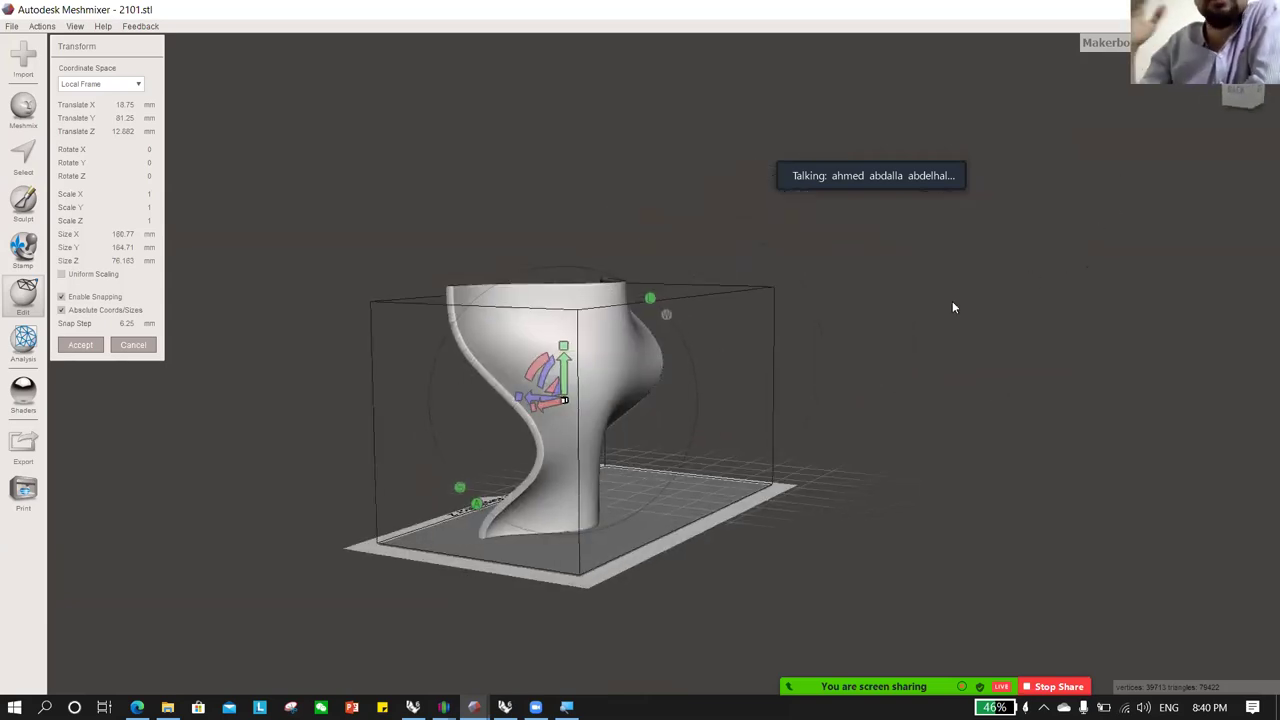
click(78, 345)
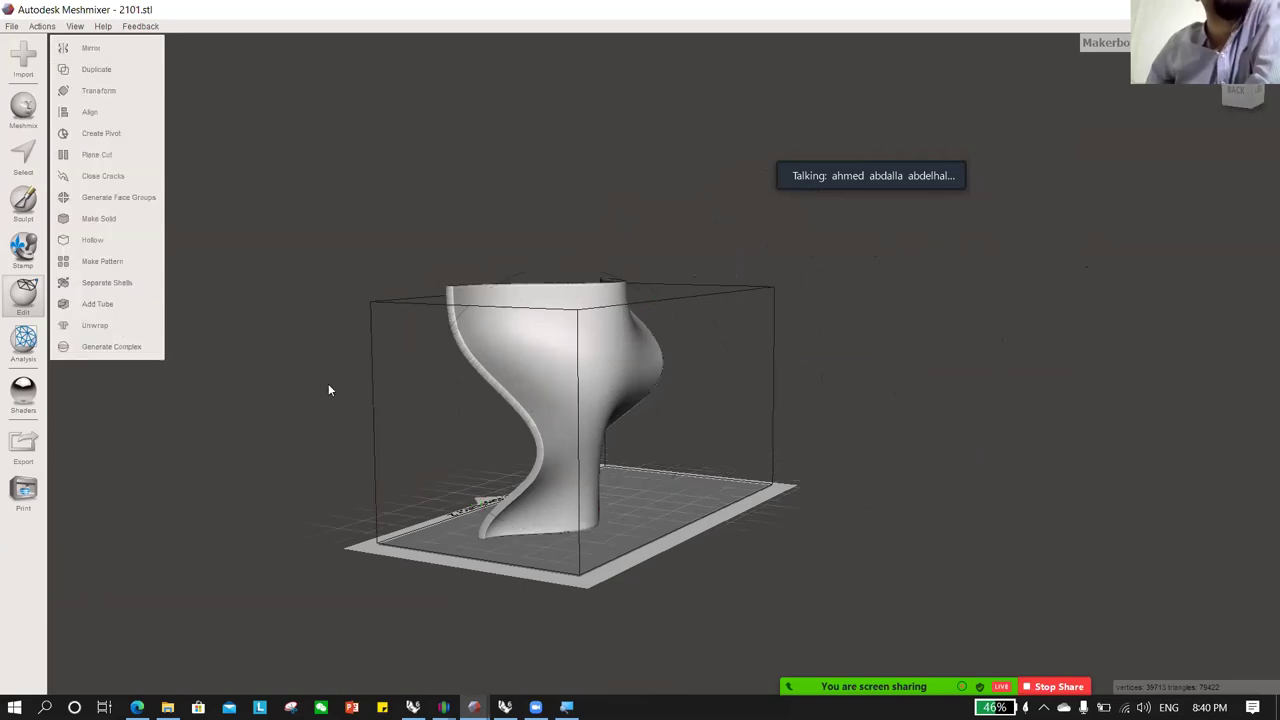
Scale Y by 0.9486 to 156.25 mm, move it to Y 75 mm, and accept.
click(92, 90)
right_drag(603, 561, 679, 316)
drag(679, 316, 677, 348)
right_drag(677, 348, 676, 347)
drag(676, 347, 714, 438)
middle_drag(714, 438, 512, 441)
right_drag(512, 448, 726, 448)
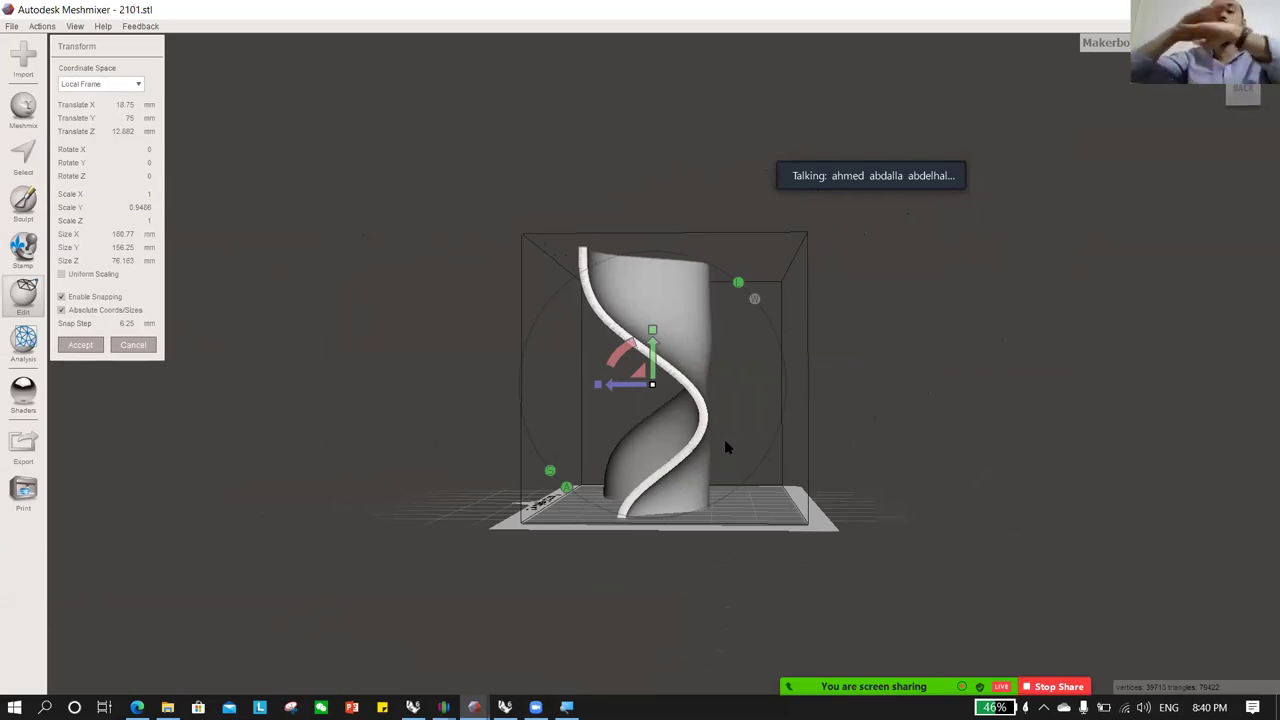
right_drag(834, 382, 117, 343)
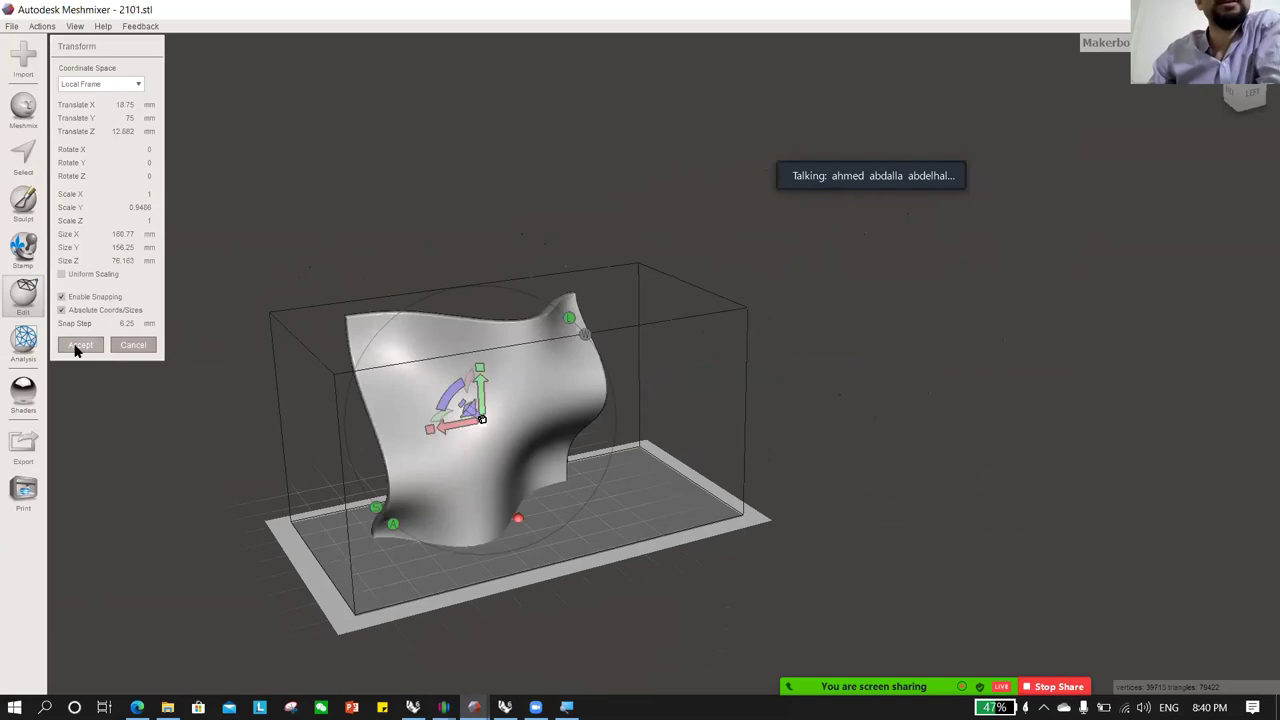
click(77, 346)
Run Overhangs analysis on the wall with an angle threshold of 70.
click(30, 345)
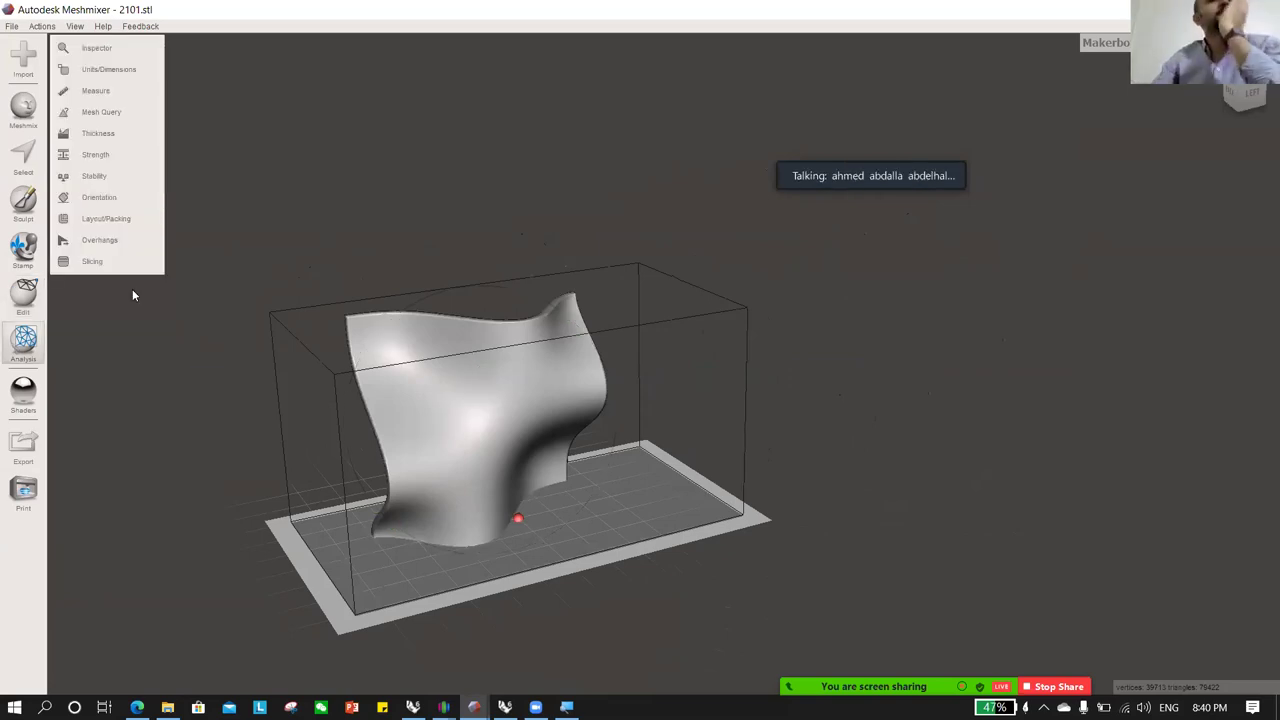
click(100, 240)
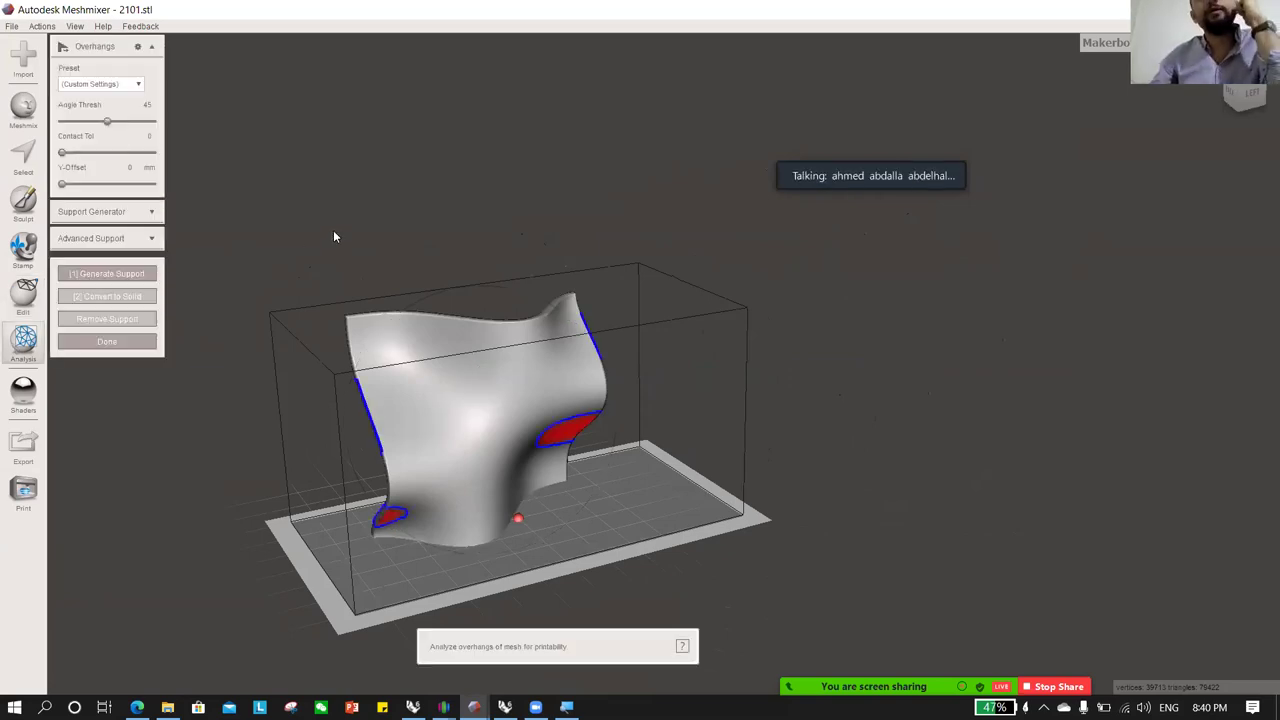
right_drag(847, 378, 156, 224)
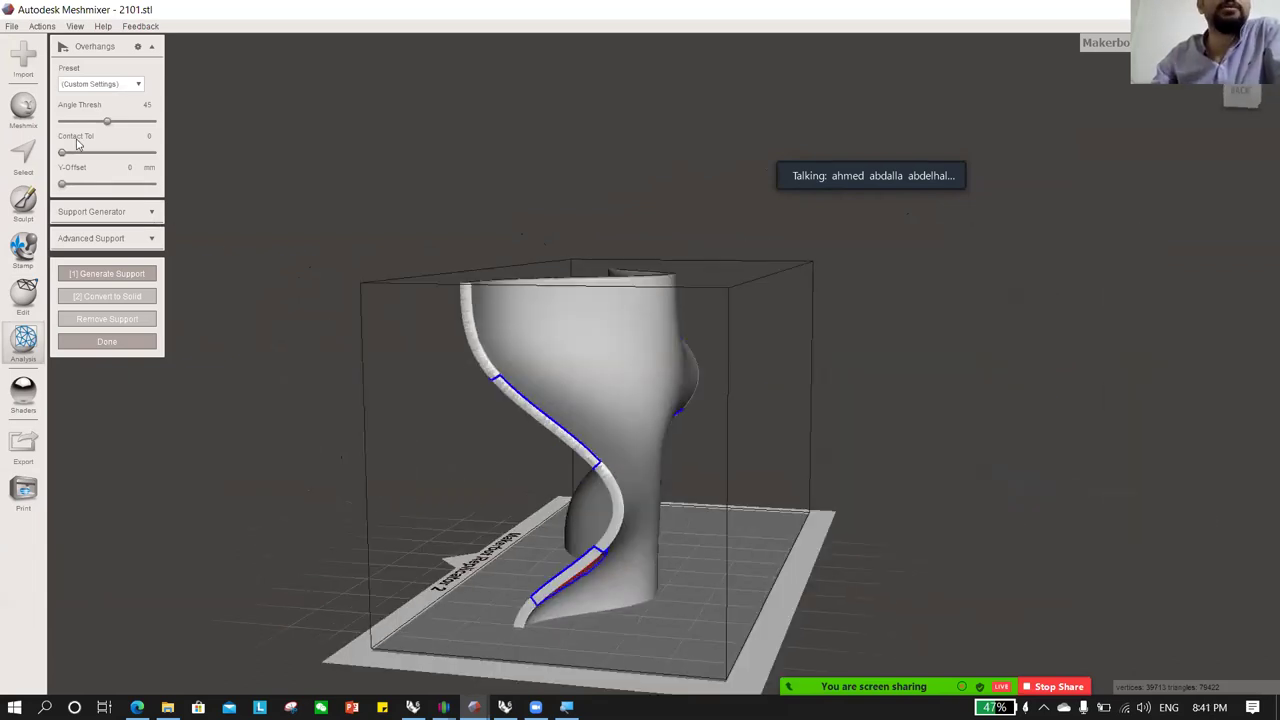
drag(108, 122, 147, 131)
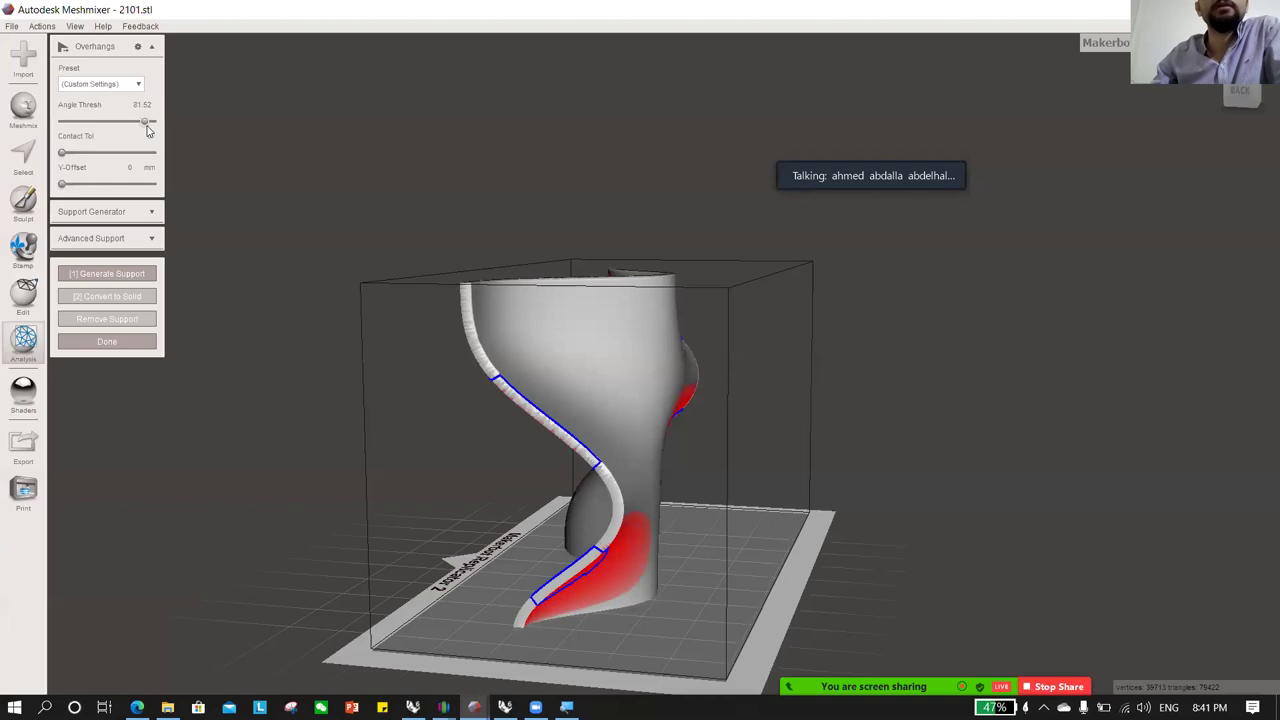
key(Return)
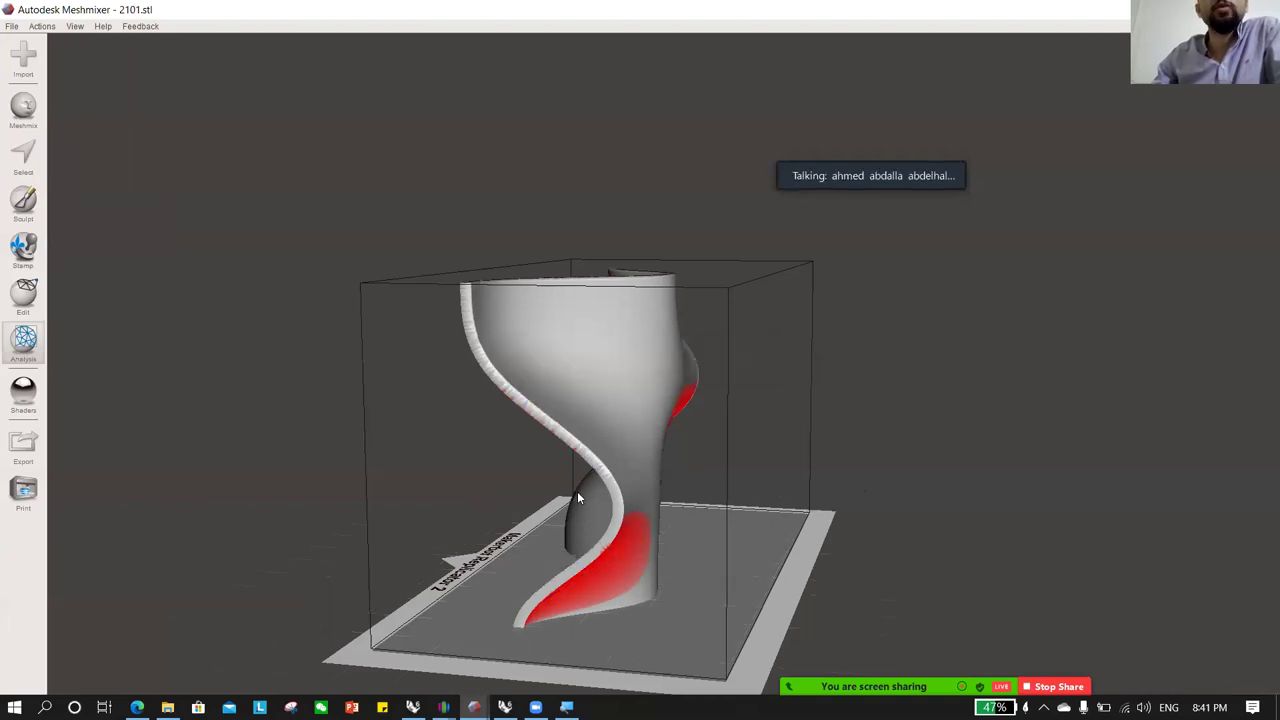
key(ctrl+z)
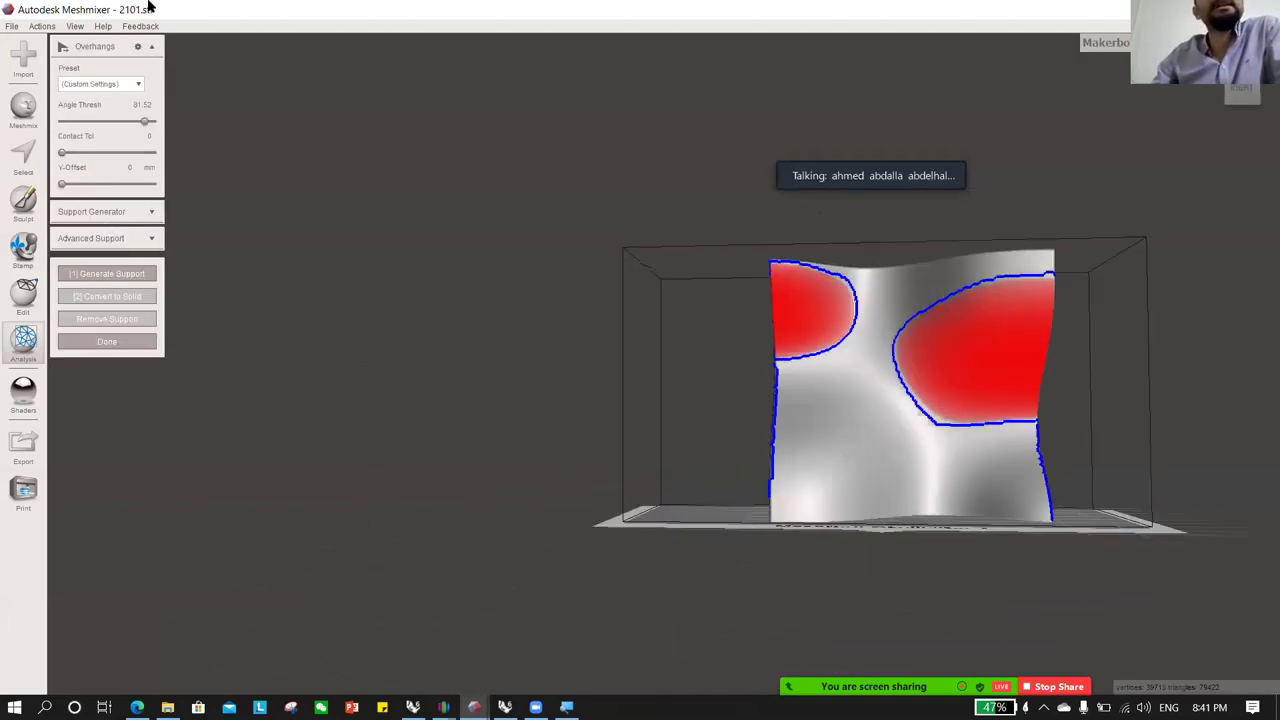
key(BackSpace)
text(70)
key(Return)
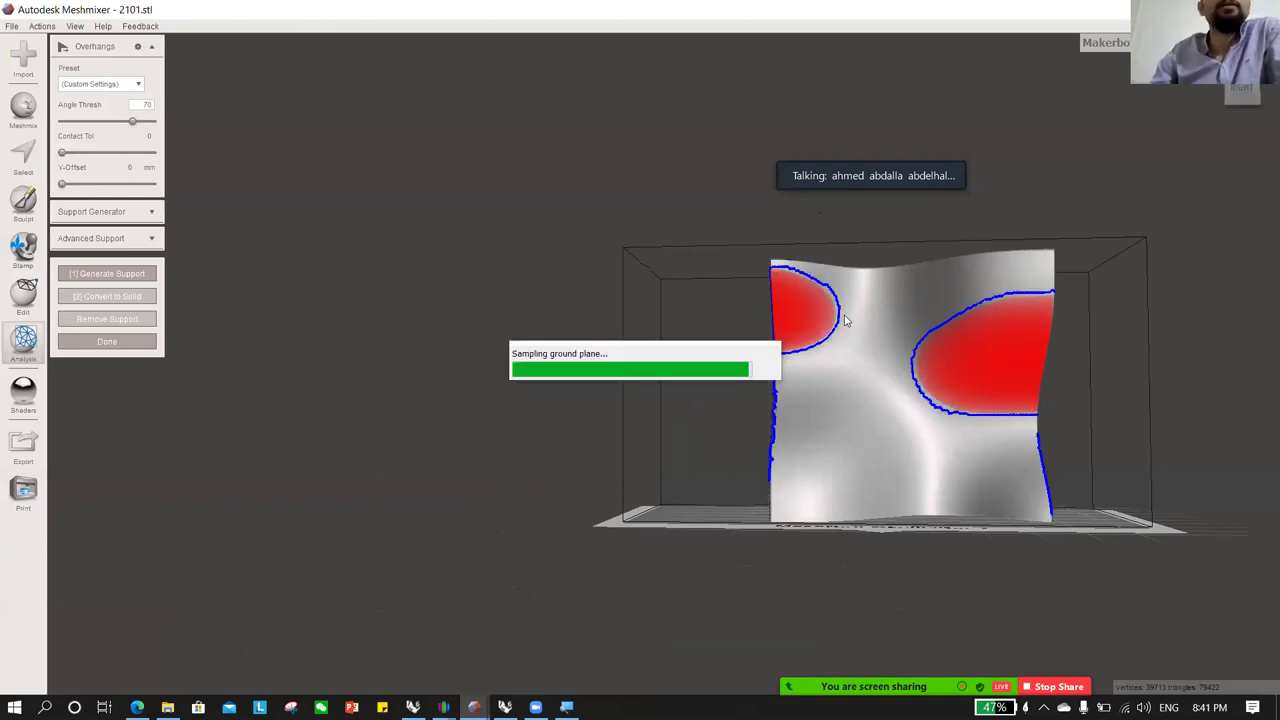
Expand Support Generator and start generating tree supports.
right_drag(1070, 378, 450, 300)
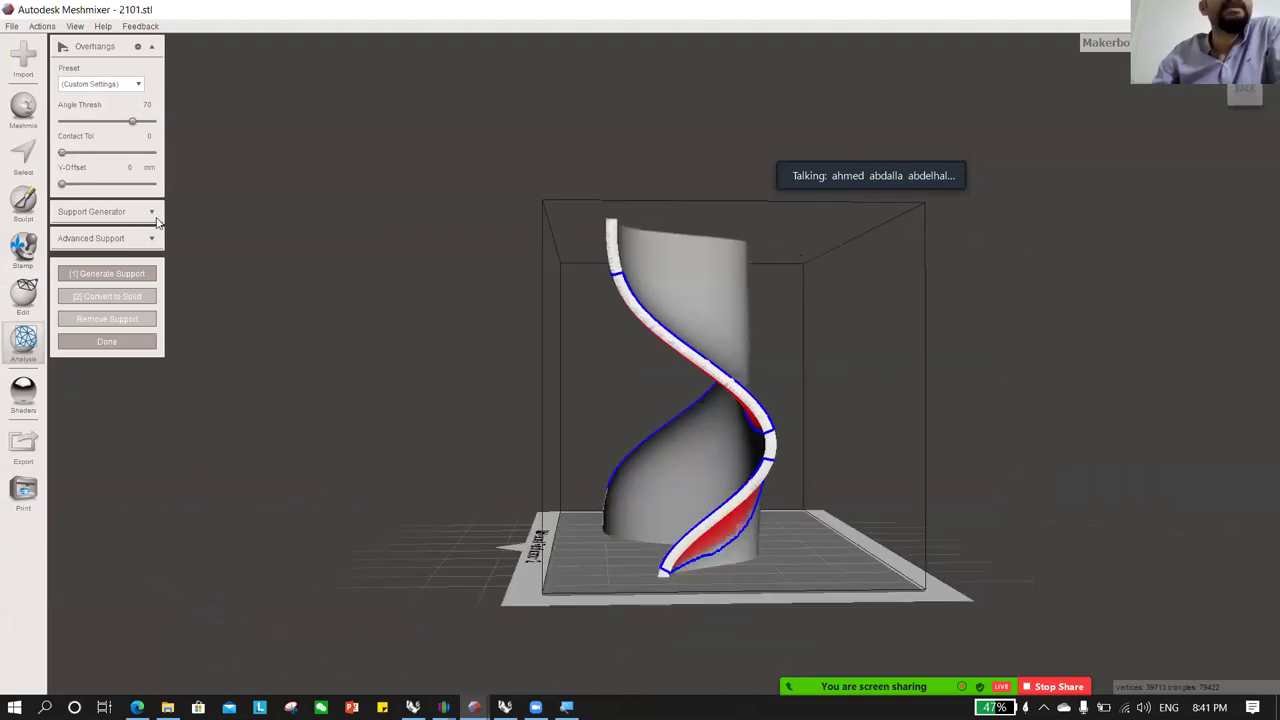
click(152, 213)
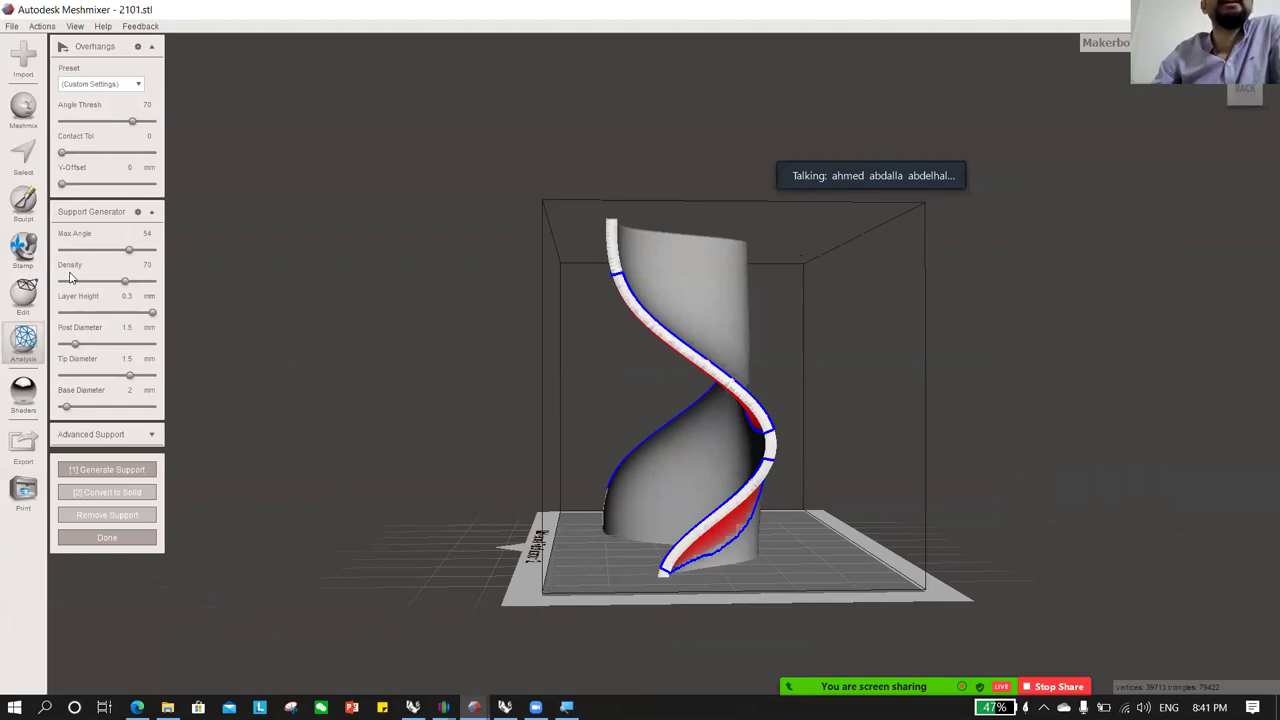
click(99, 476)
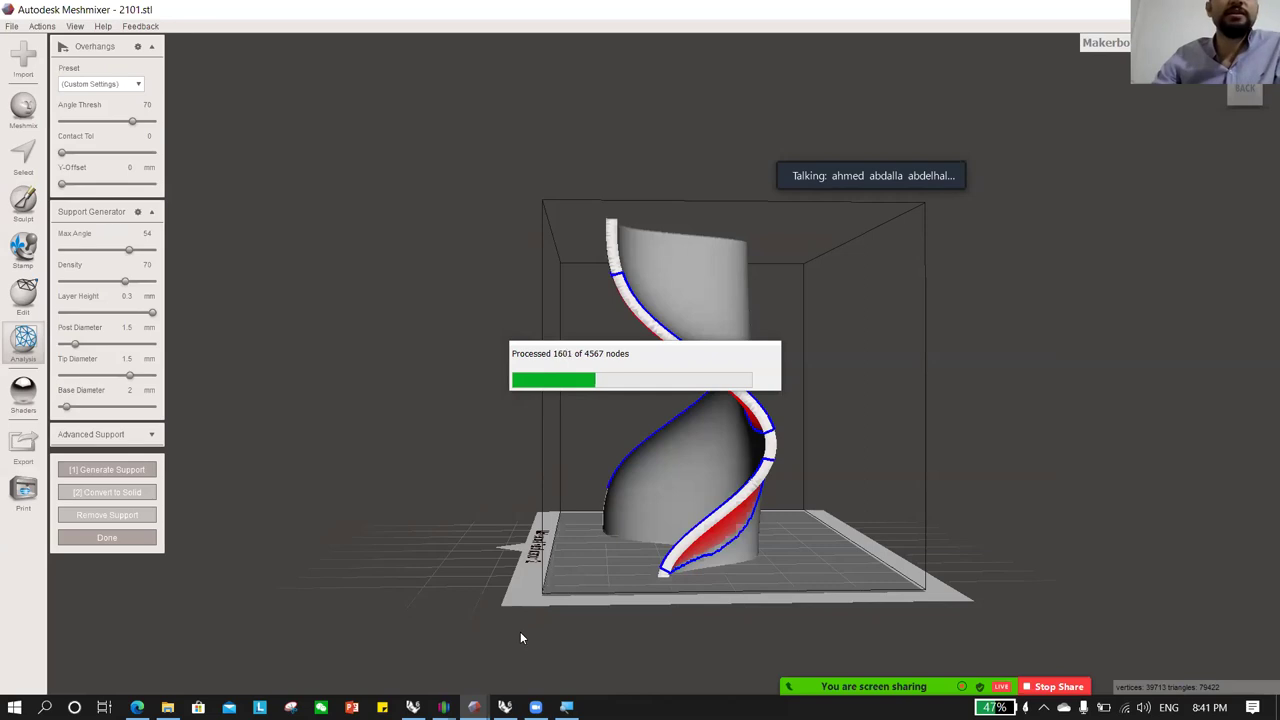
Uncheck Generate Support Material on the Support tab of the Simplify3D process settings.
click(443, 707)
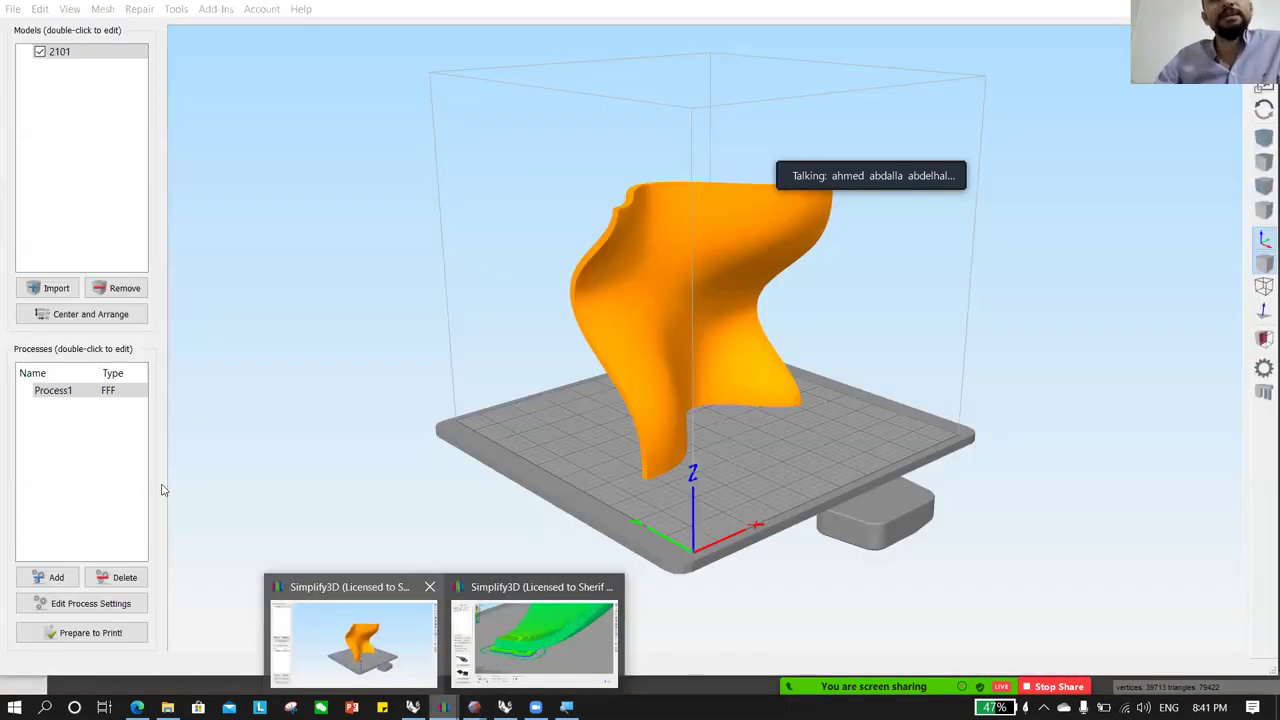
click(117, 612)
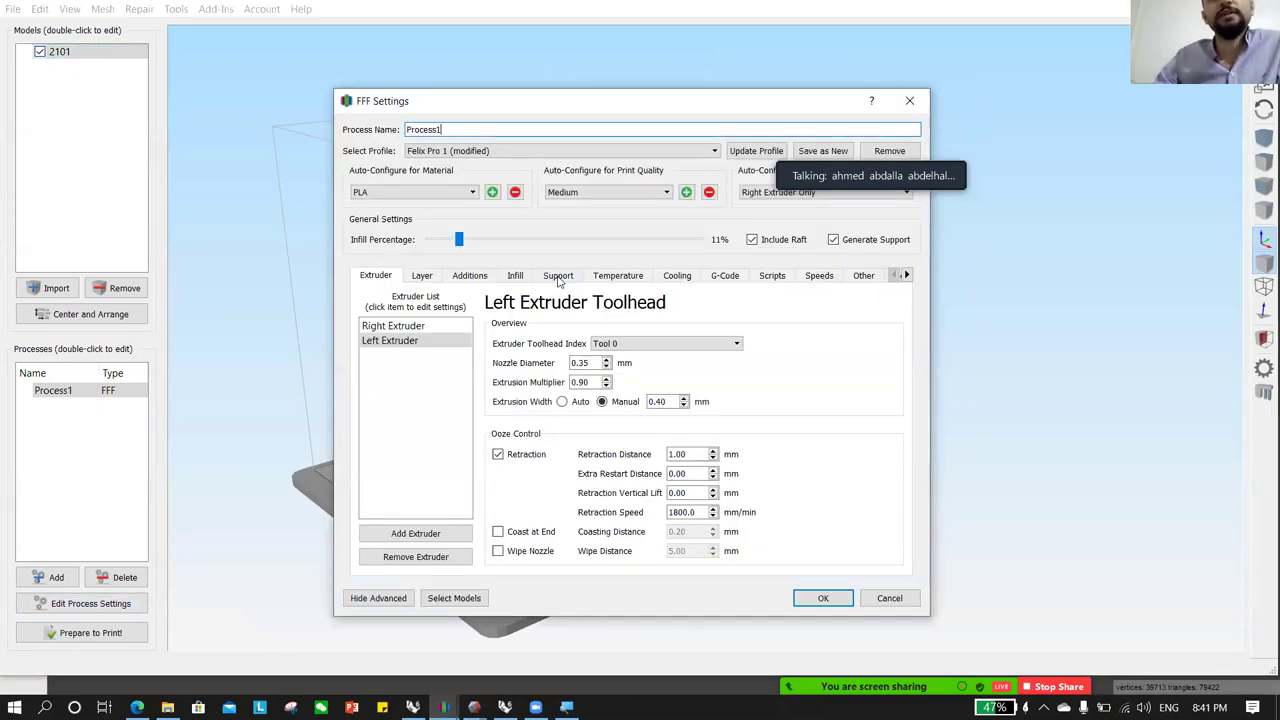
click(558, 276)
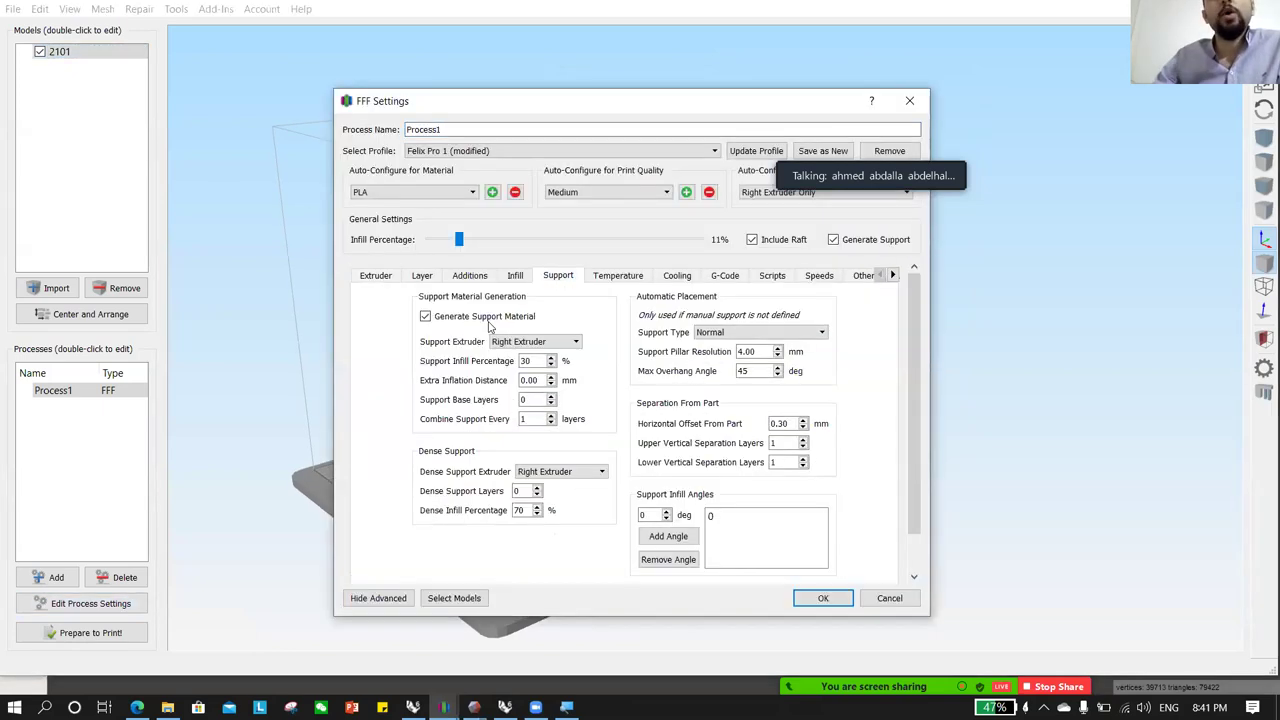
click(488, 318)
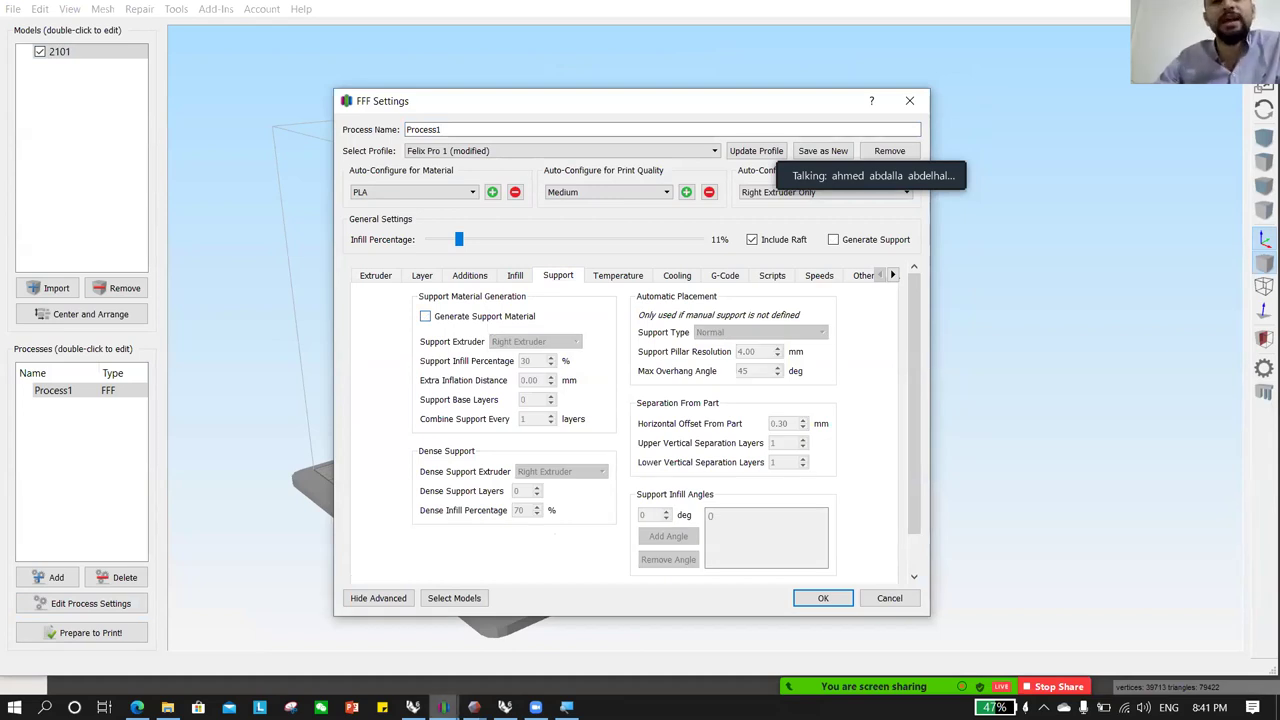
Orbit the sliced toolpath preview to view the support pillars, then return to Meshmixer.
click(443, 707)
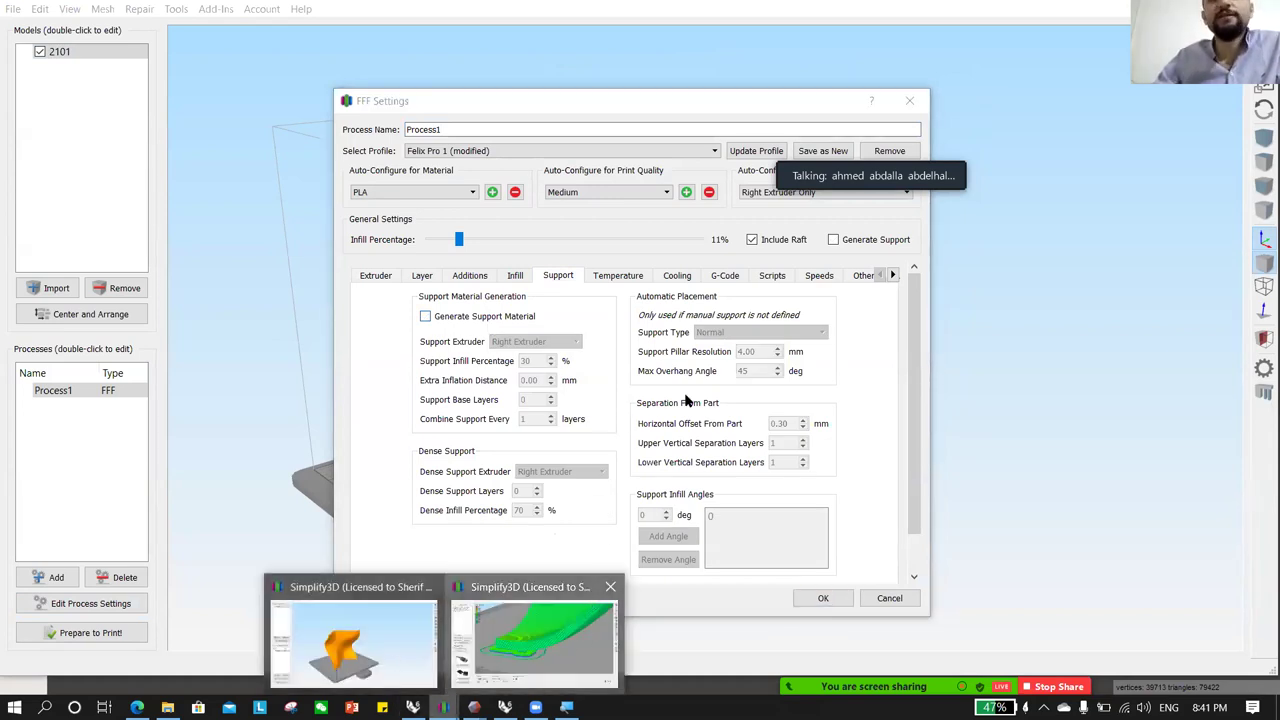
key(alt+Tab)
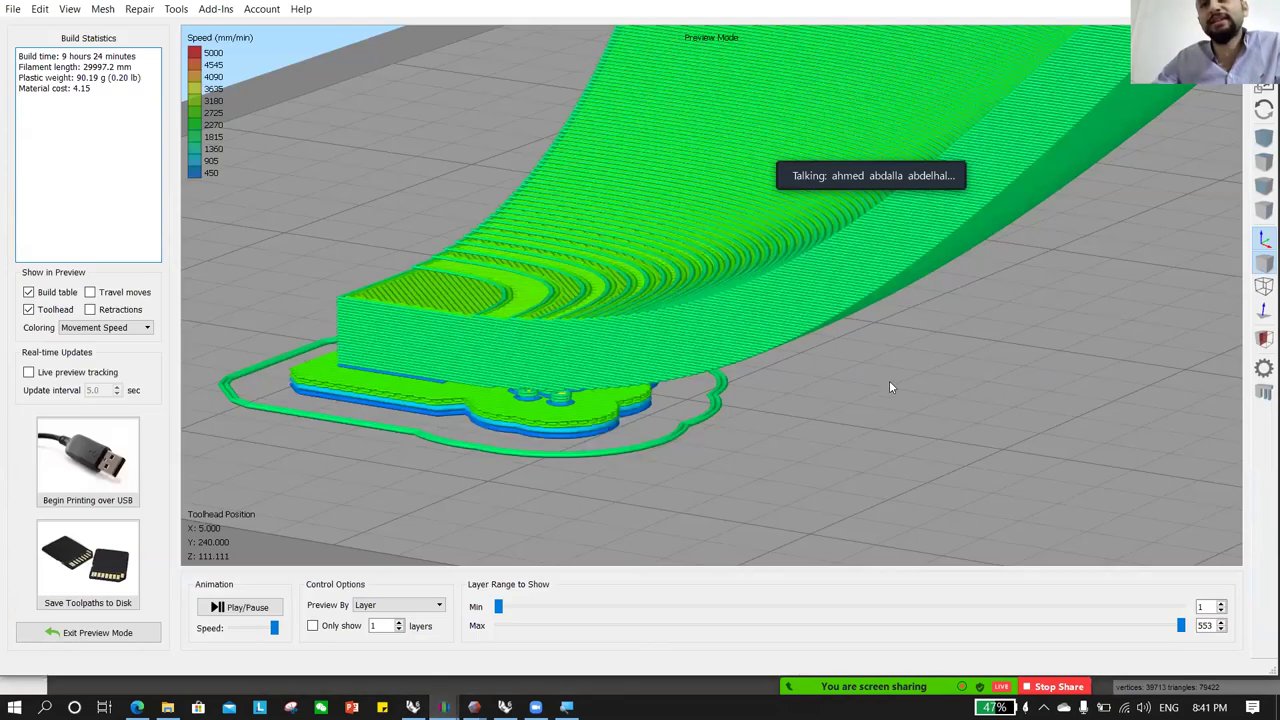
drag(889, 387, 914, 251)
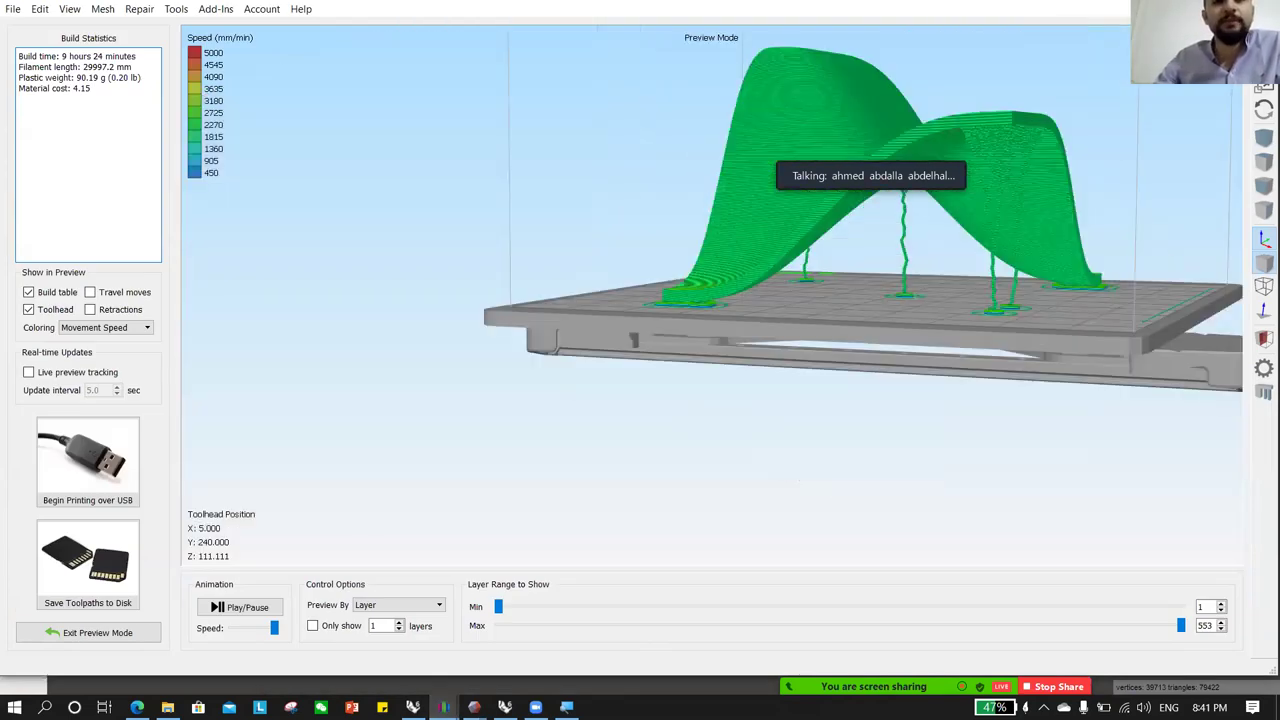
drag(700, 450, 535, 640)
mouse_move(474, 707)
click(536, 633)
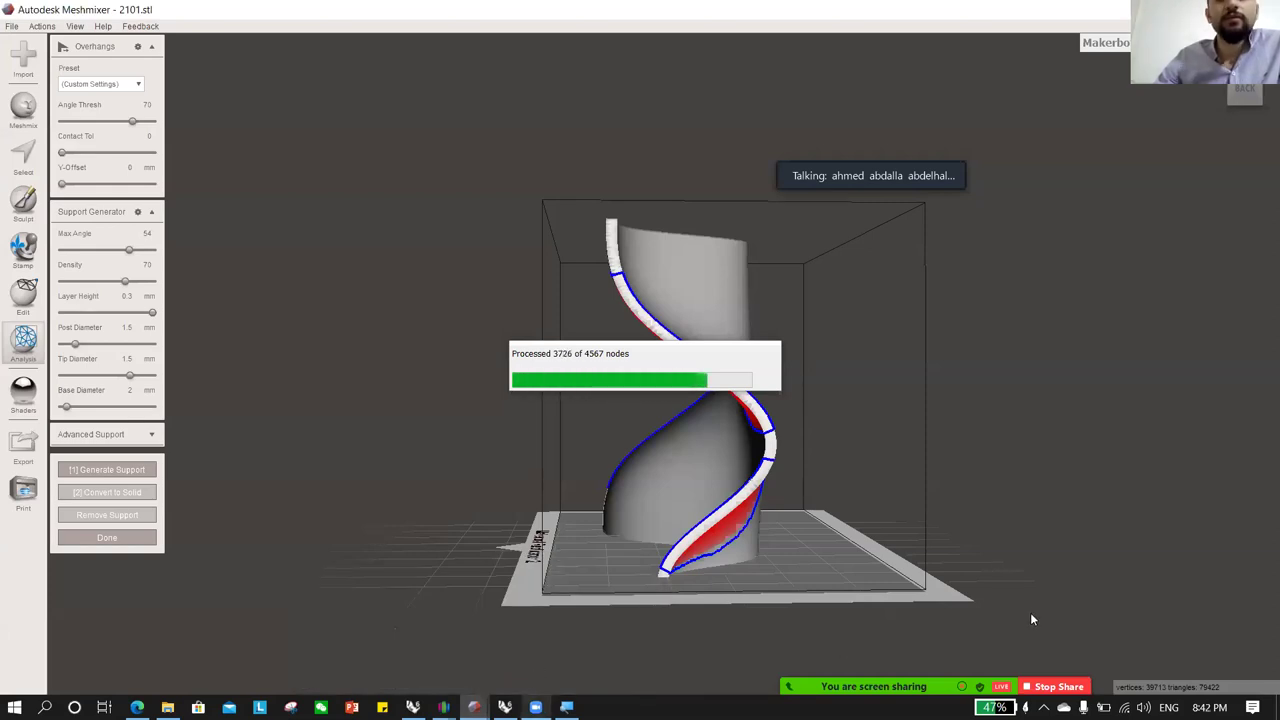
Let tree support generation run, then open Zoom's Participants panel with Alt+U.
mouse_move(1043, 656)
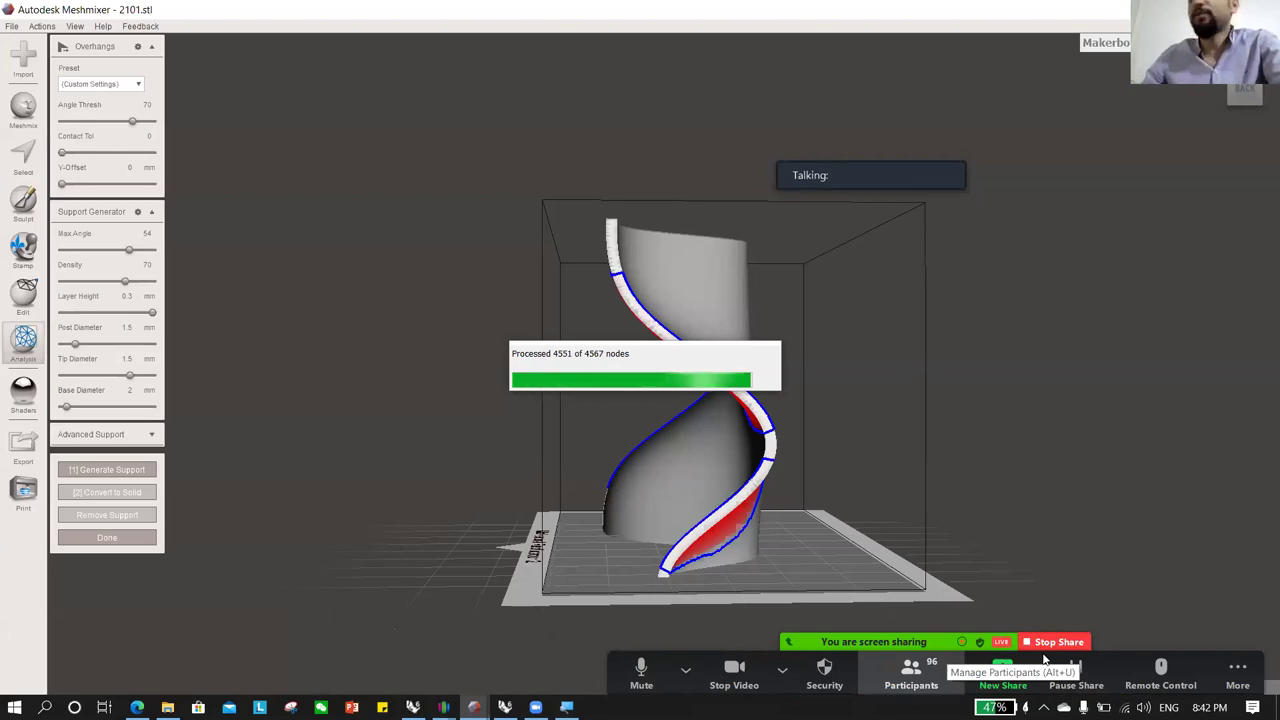
key(alt+u)
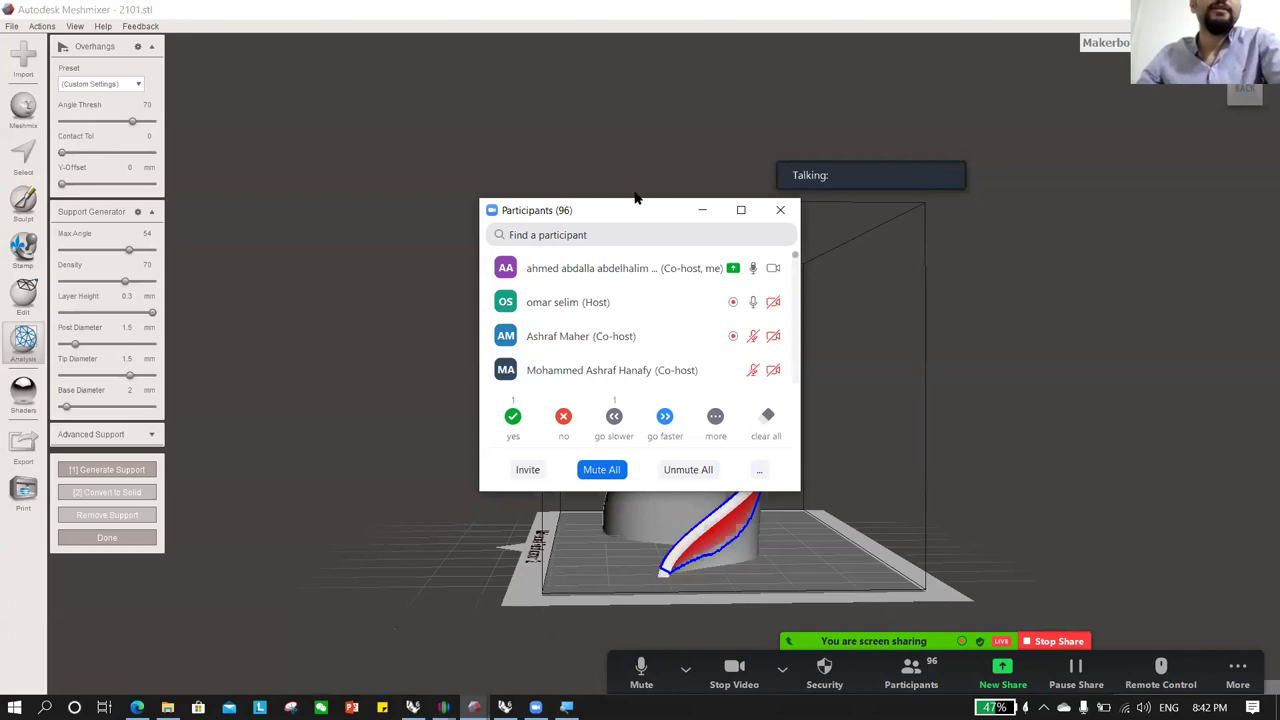
Close Participants, read then close the group chat, and open a new browser tab.
click(780, 210)
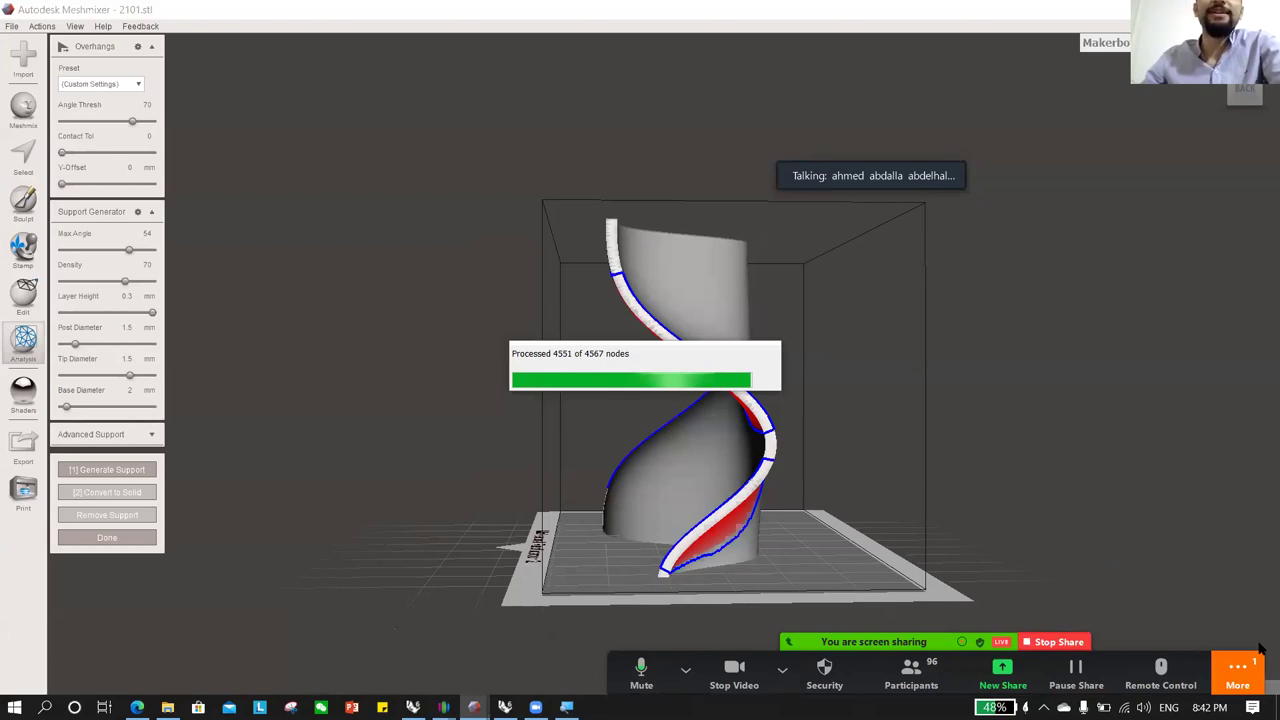
click(1260, 648)
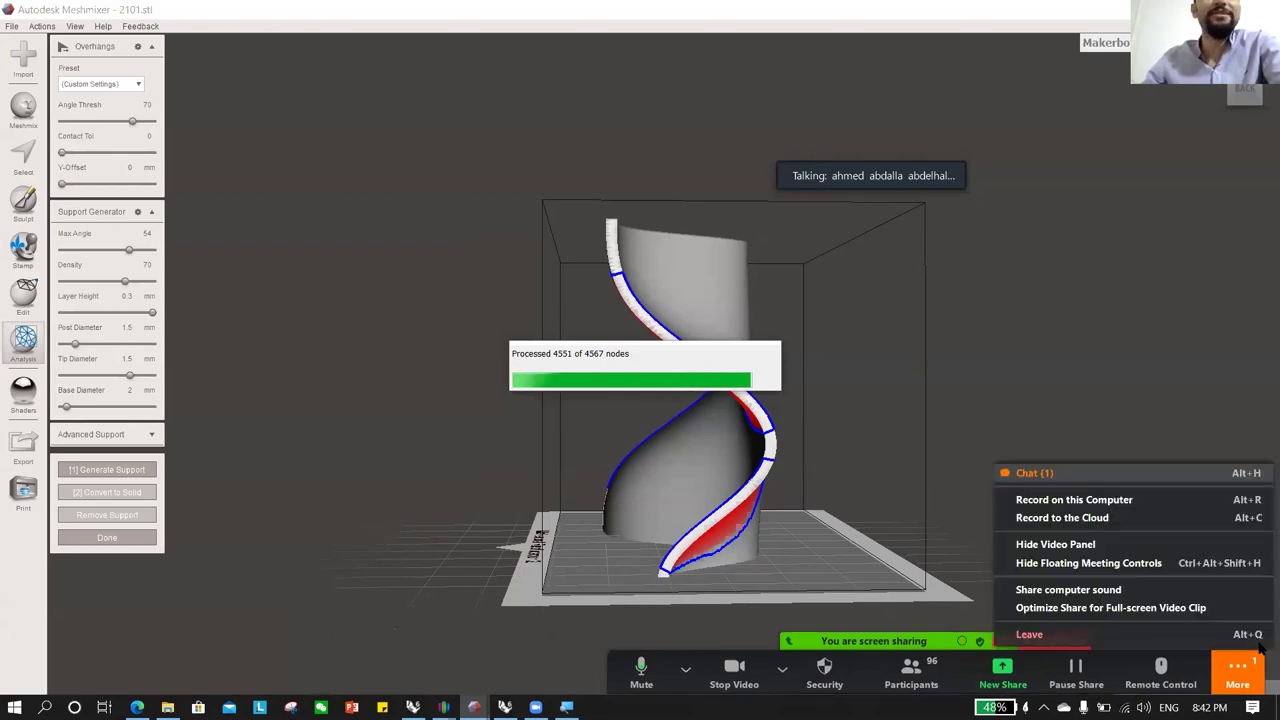
key(alt+h)
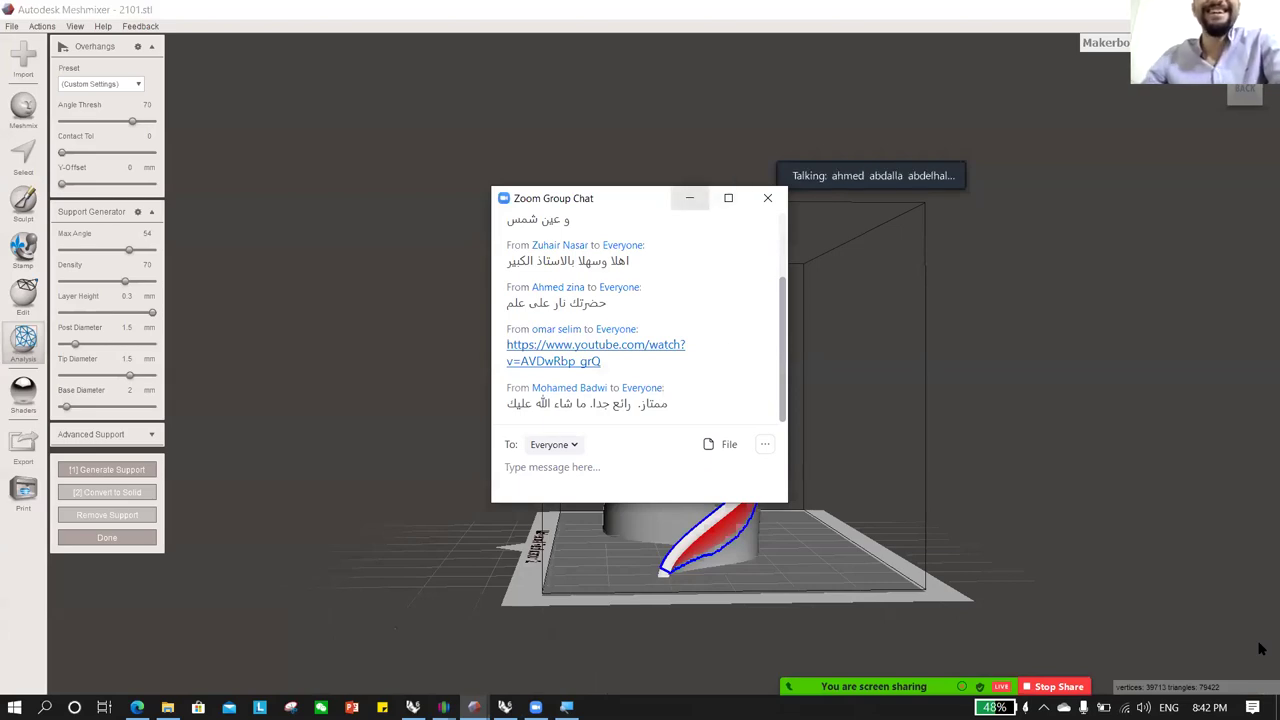
click(689, 198)
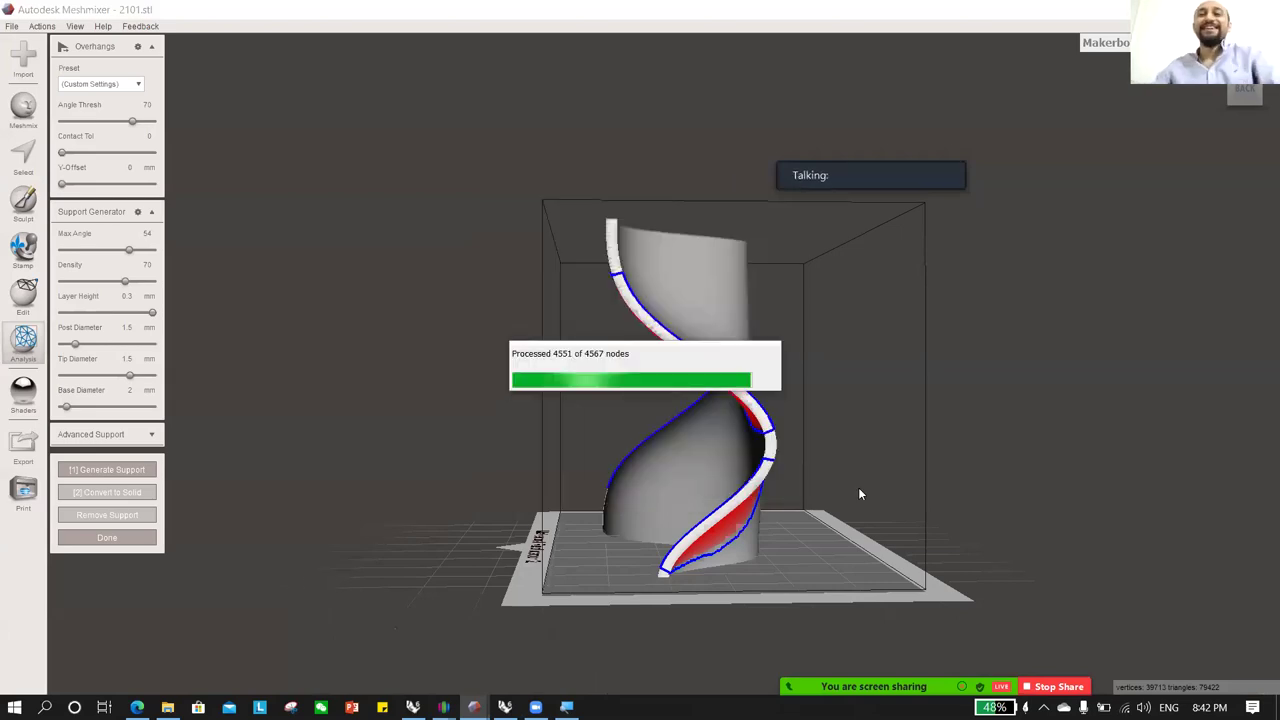
mouse_move(1260, 623)
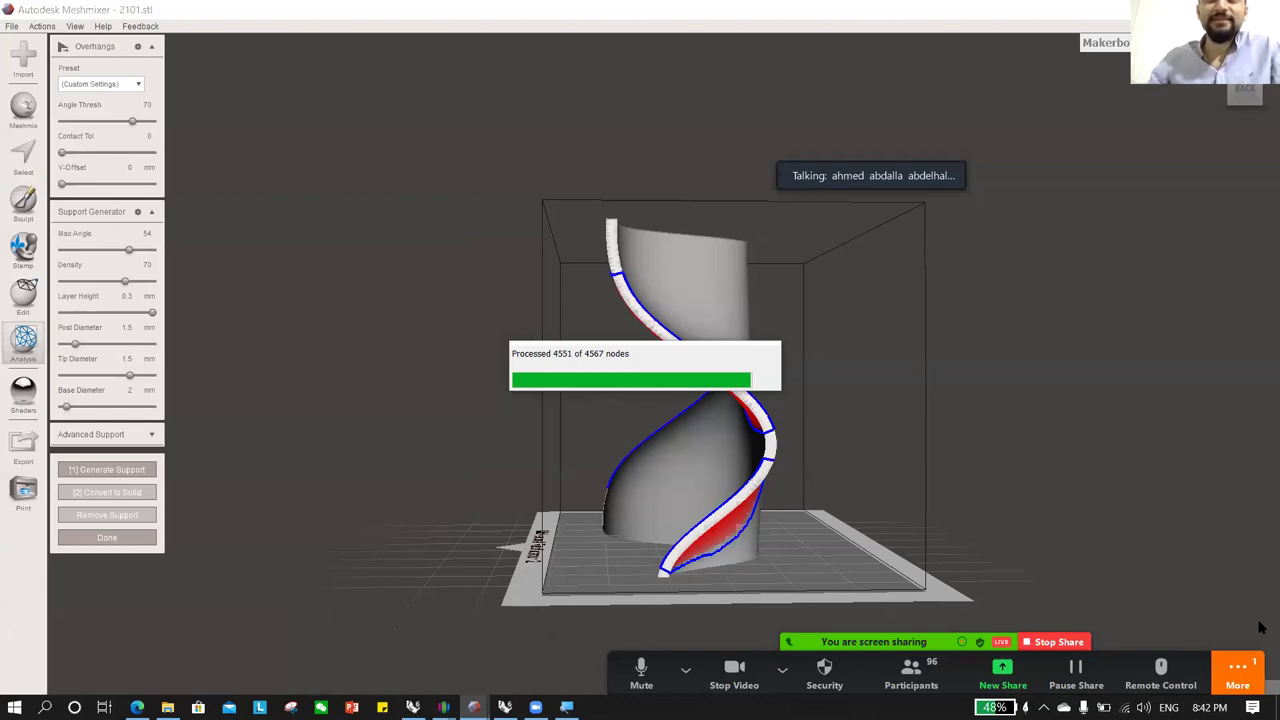
key(alt+h)
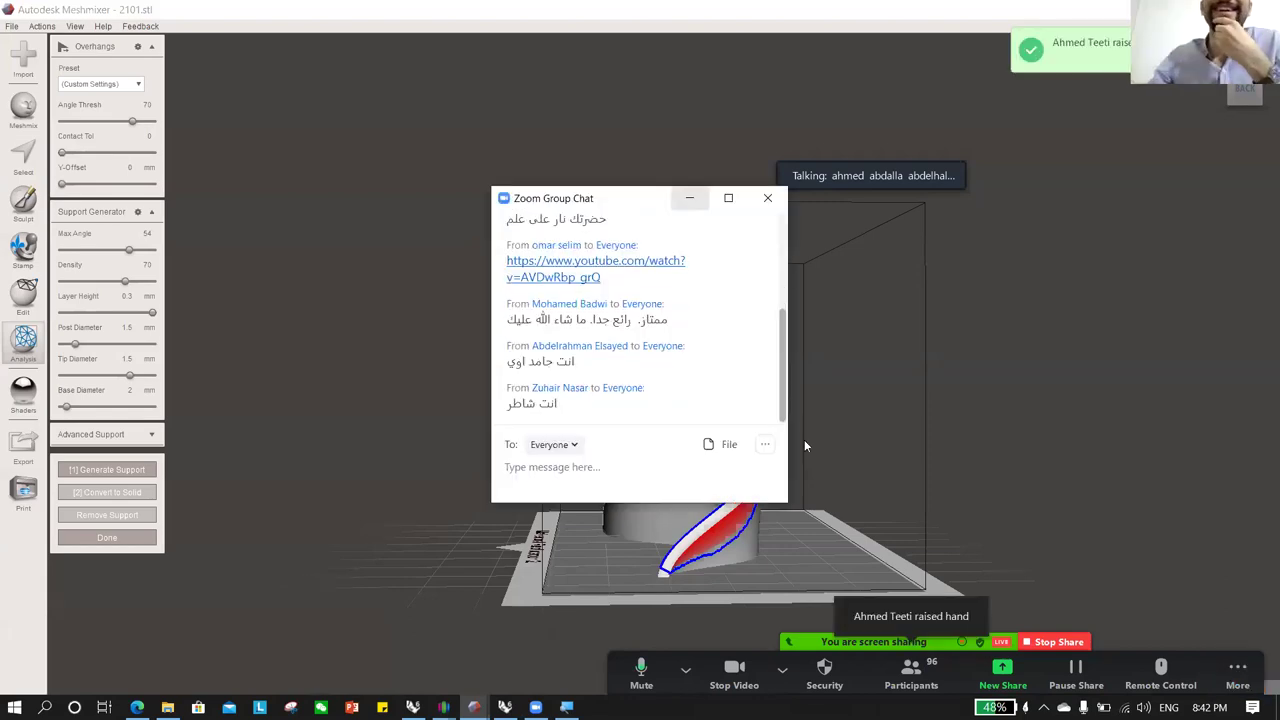
key(alt+h)
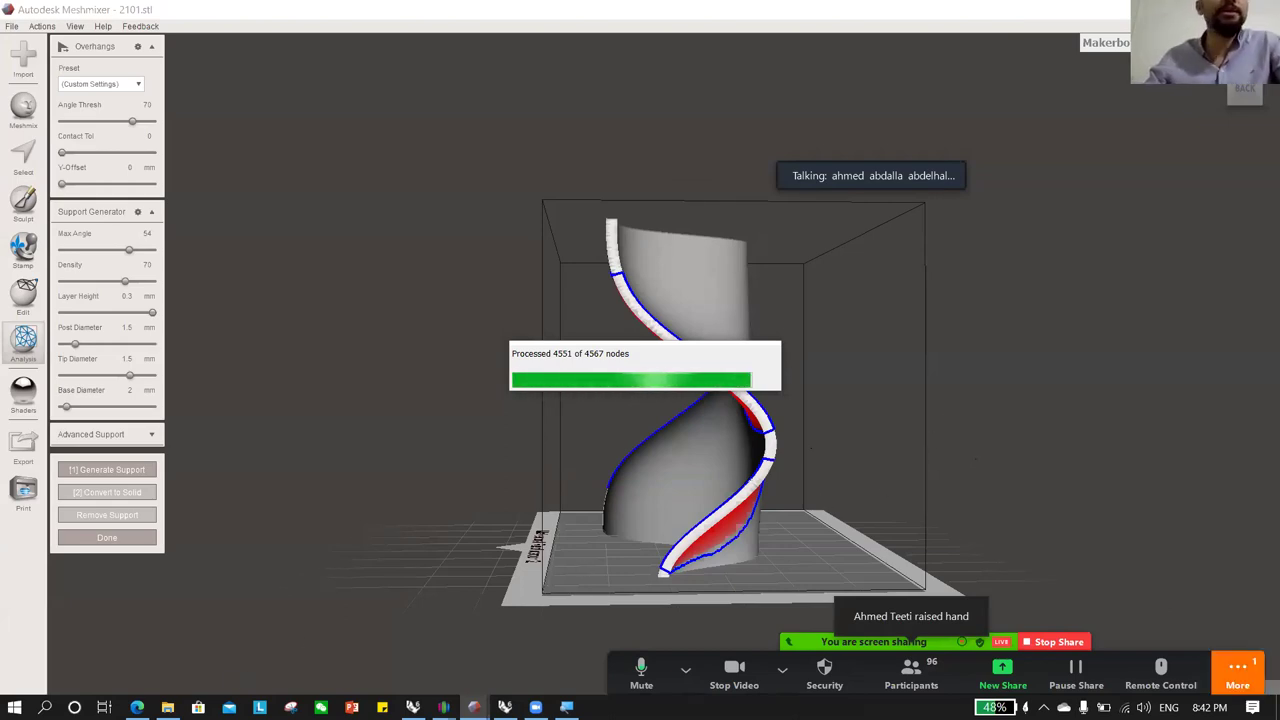
key(alt+Tab)
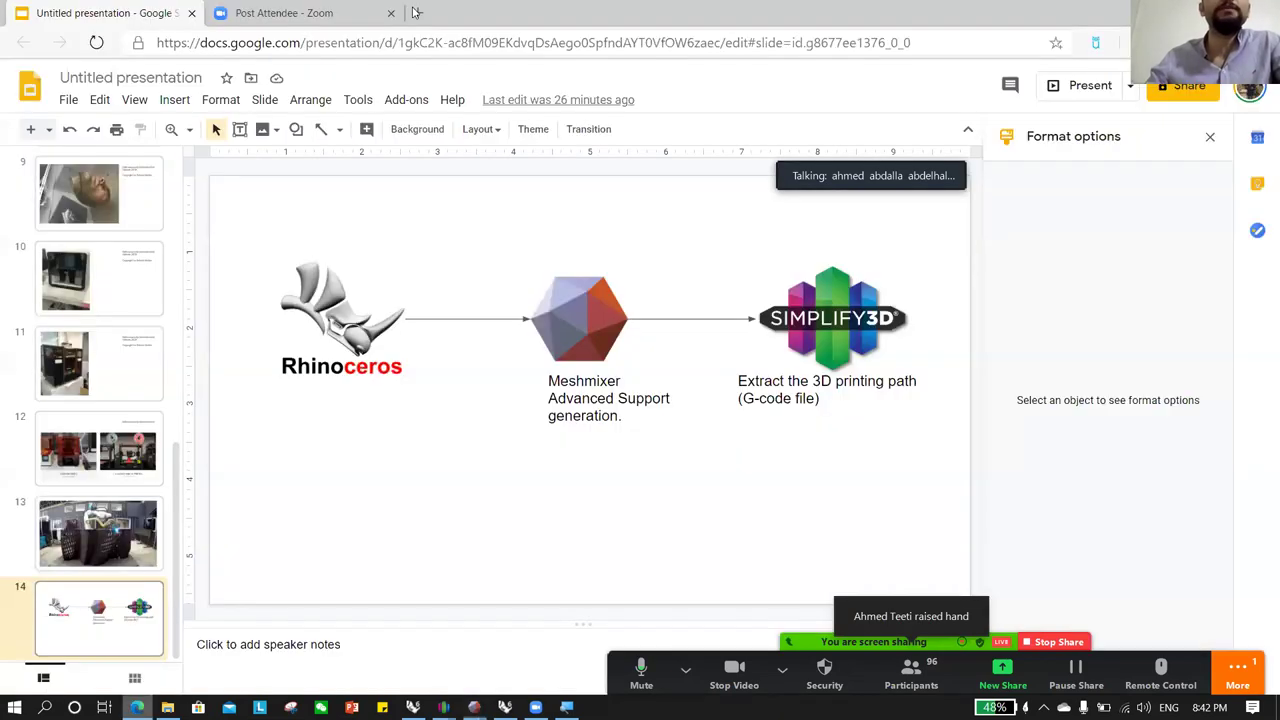
click(418, 12)
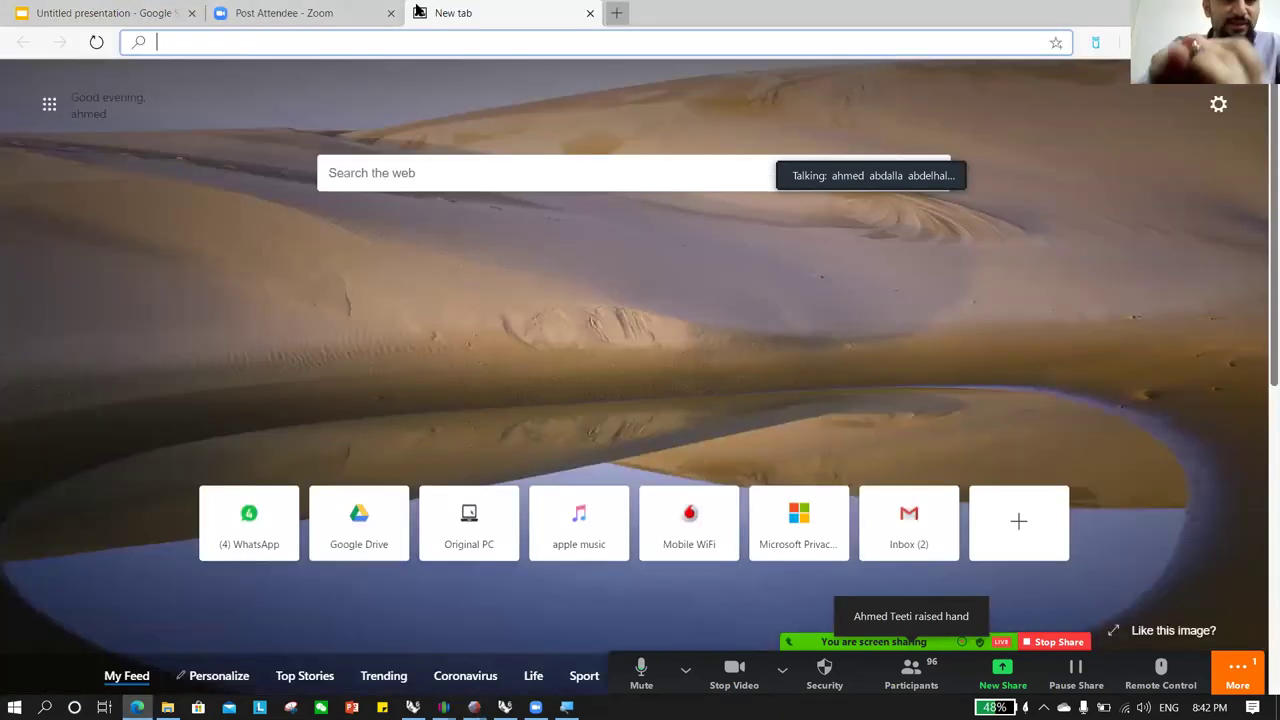
Search the web for Instructables, then search the site for '3ds printer' projects.
text(instructabels)
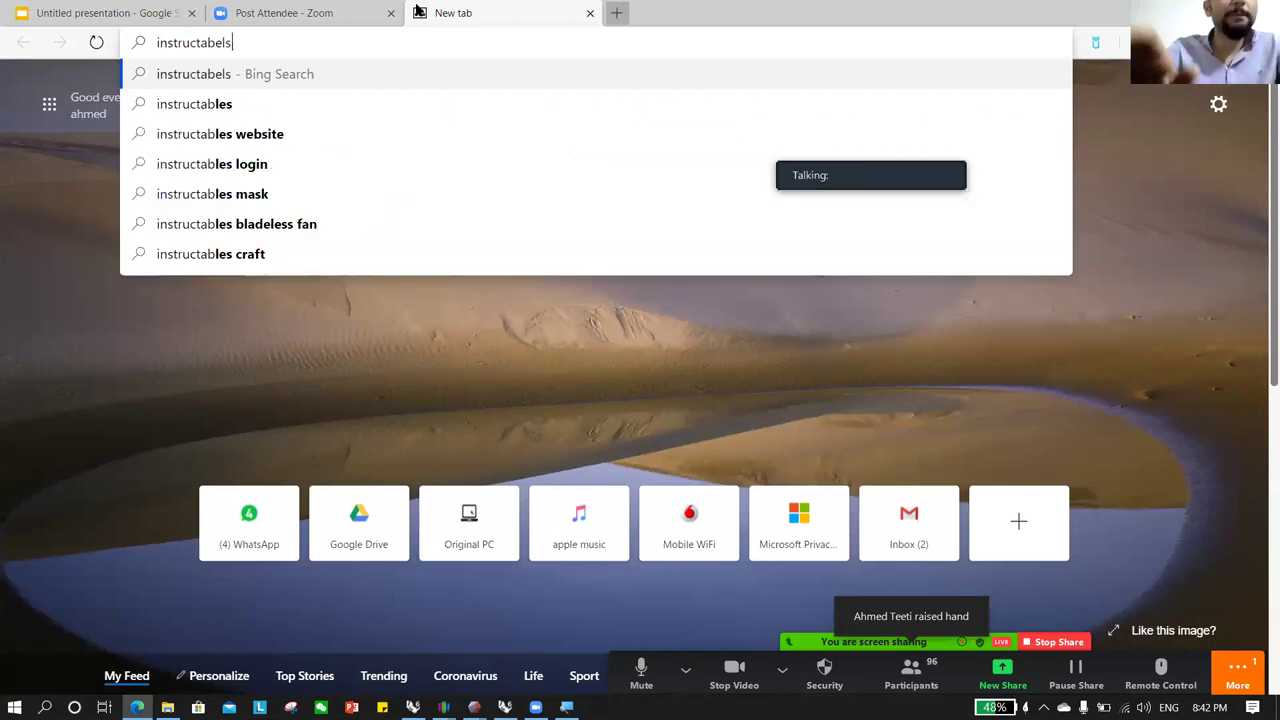
key(Return)
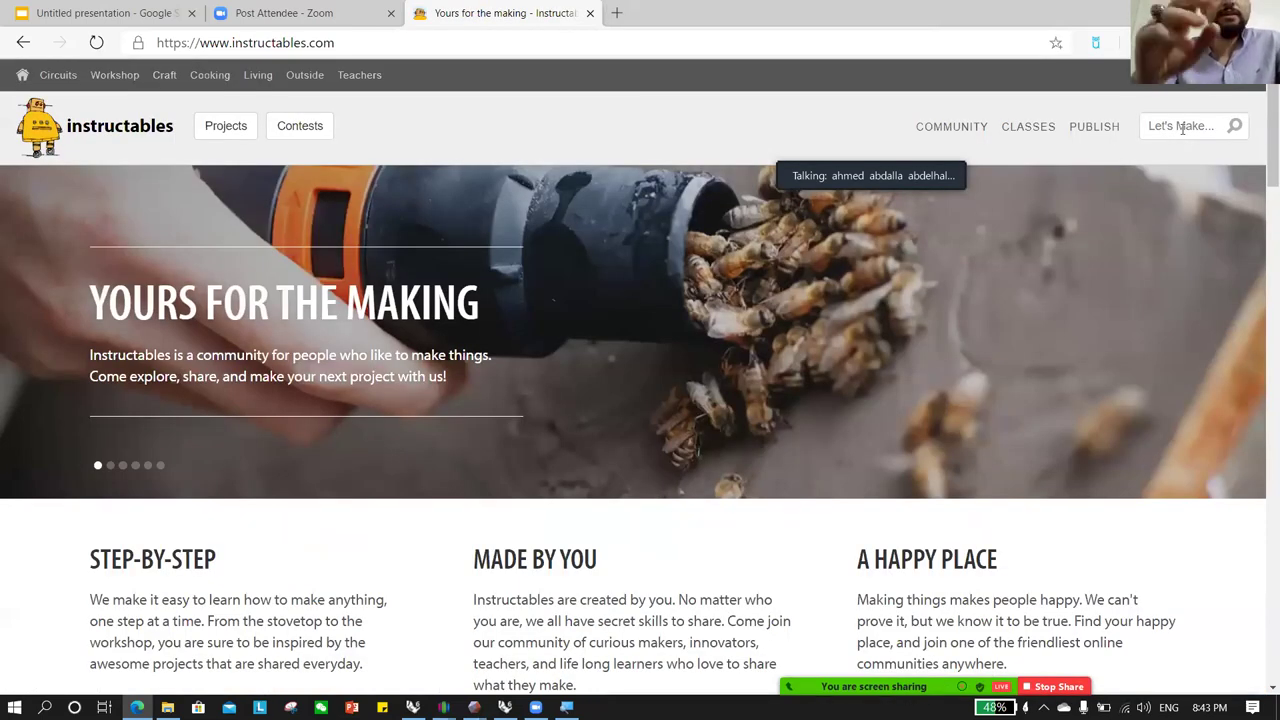
click(1182, 127)
text(3ds p)
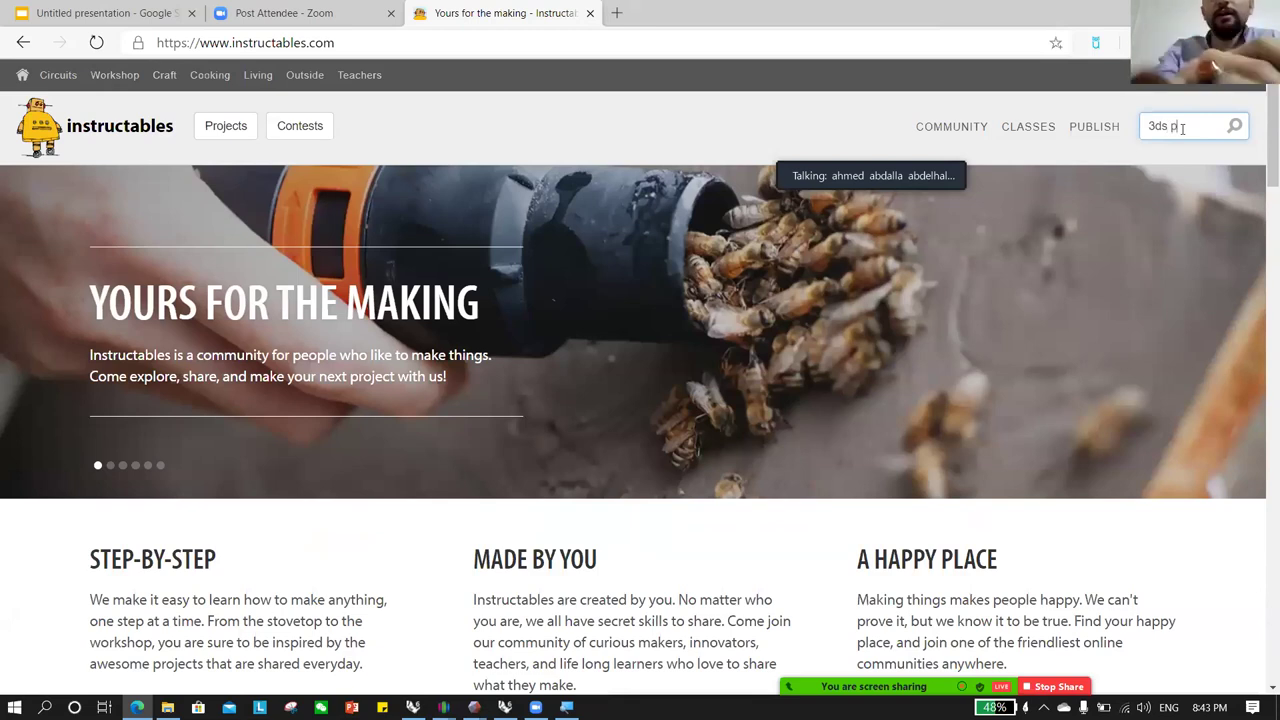
text(rinter)
key(Return)
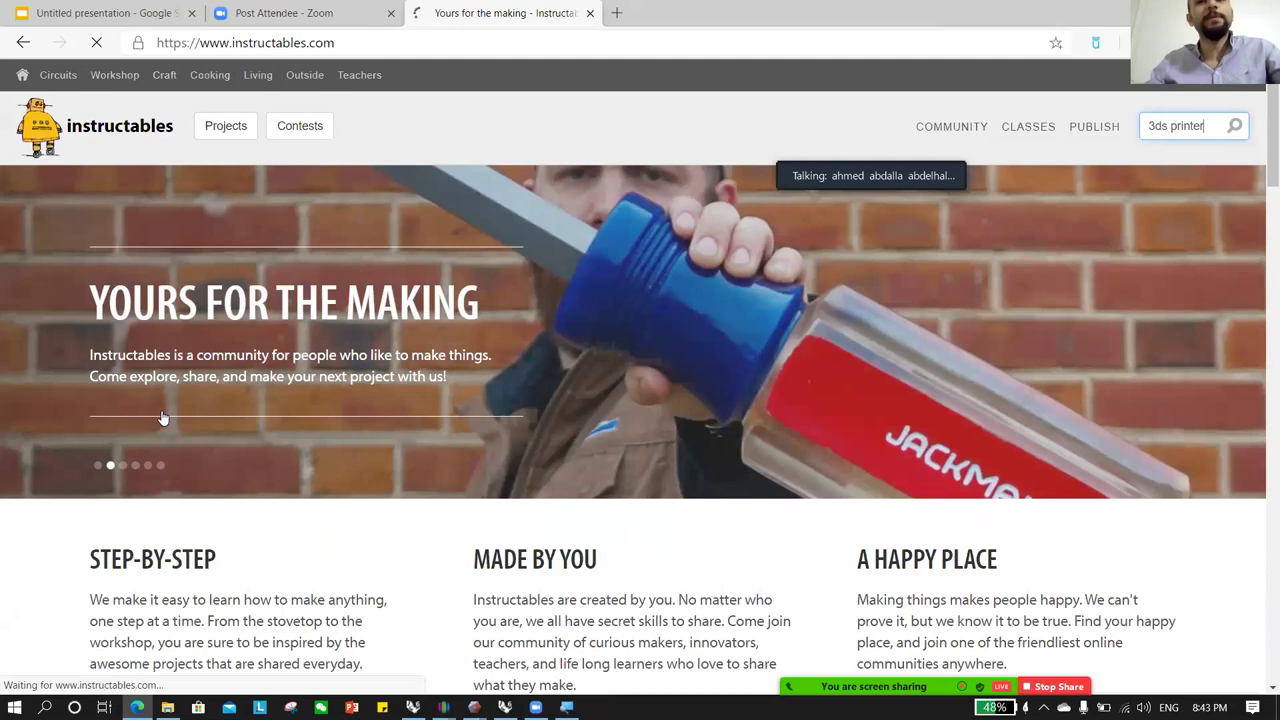
scroll(766, 362, down, 3)
scroll(771, 361, down, 1)
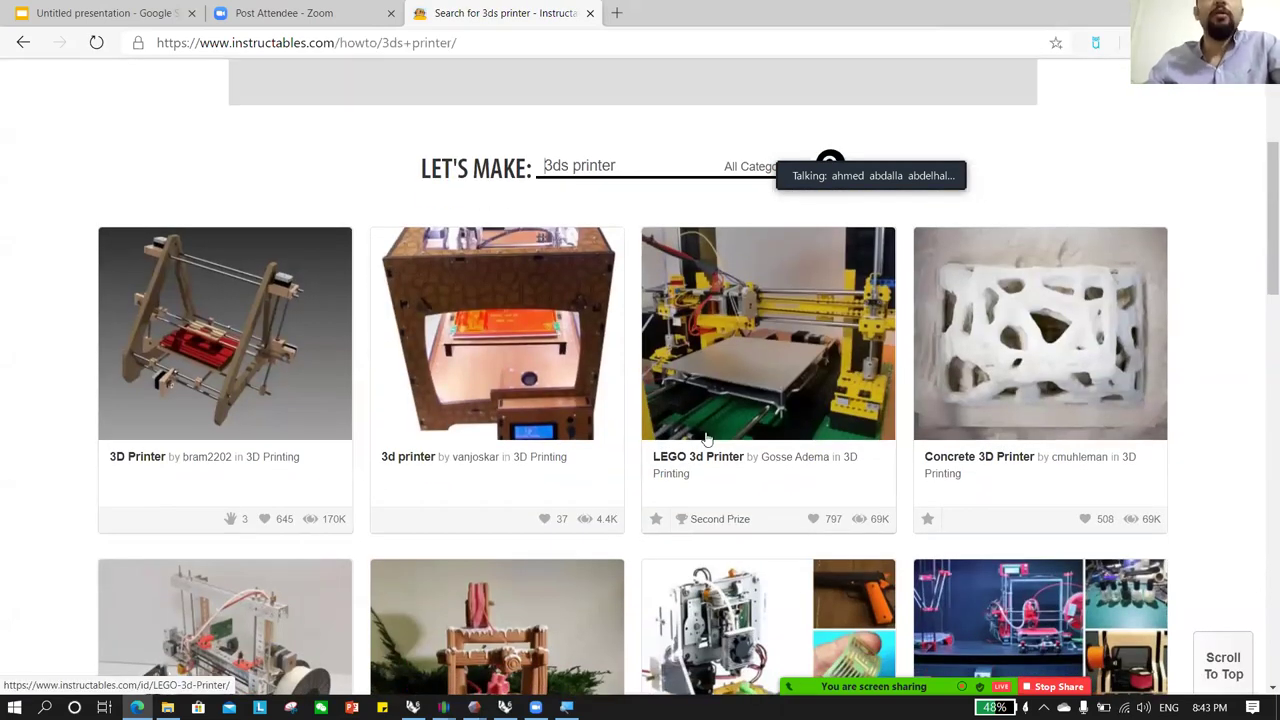
Scroll through more '3ds printer' results, then switch to the Simplify3D wall preview.
scroll(706, 438, down, 2)
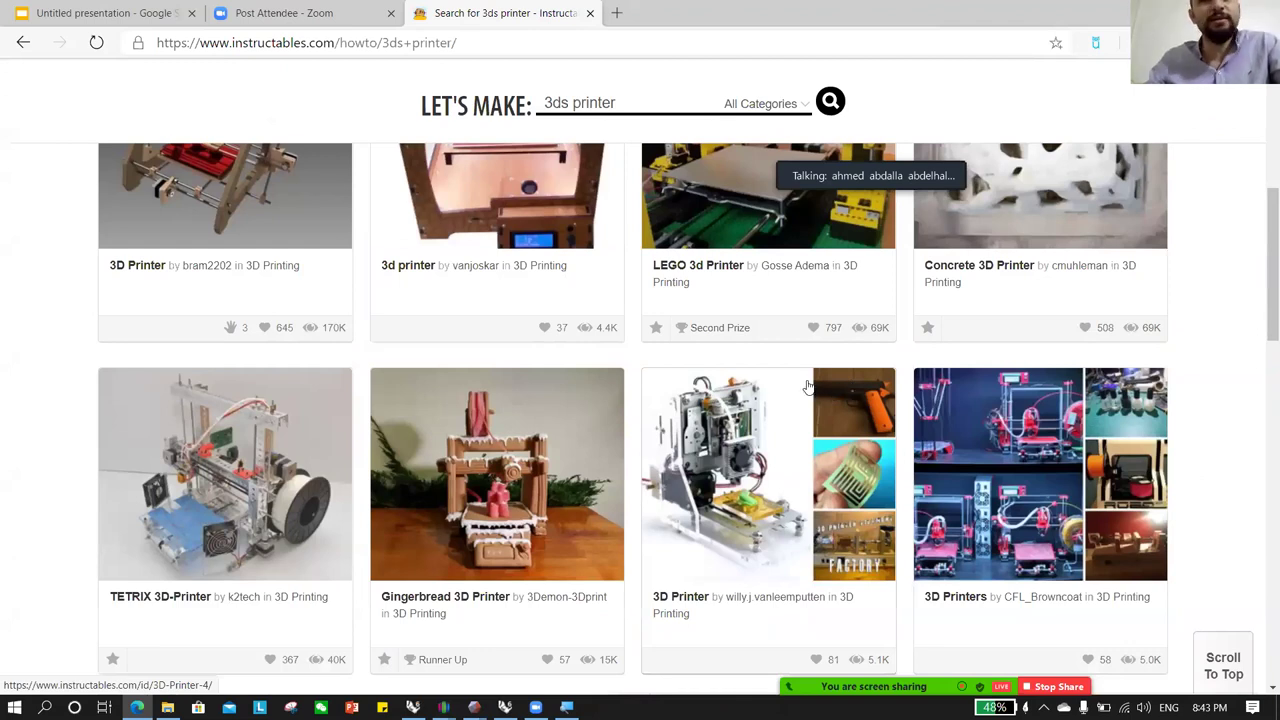
scroll(400, 455, down, 3)
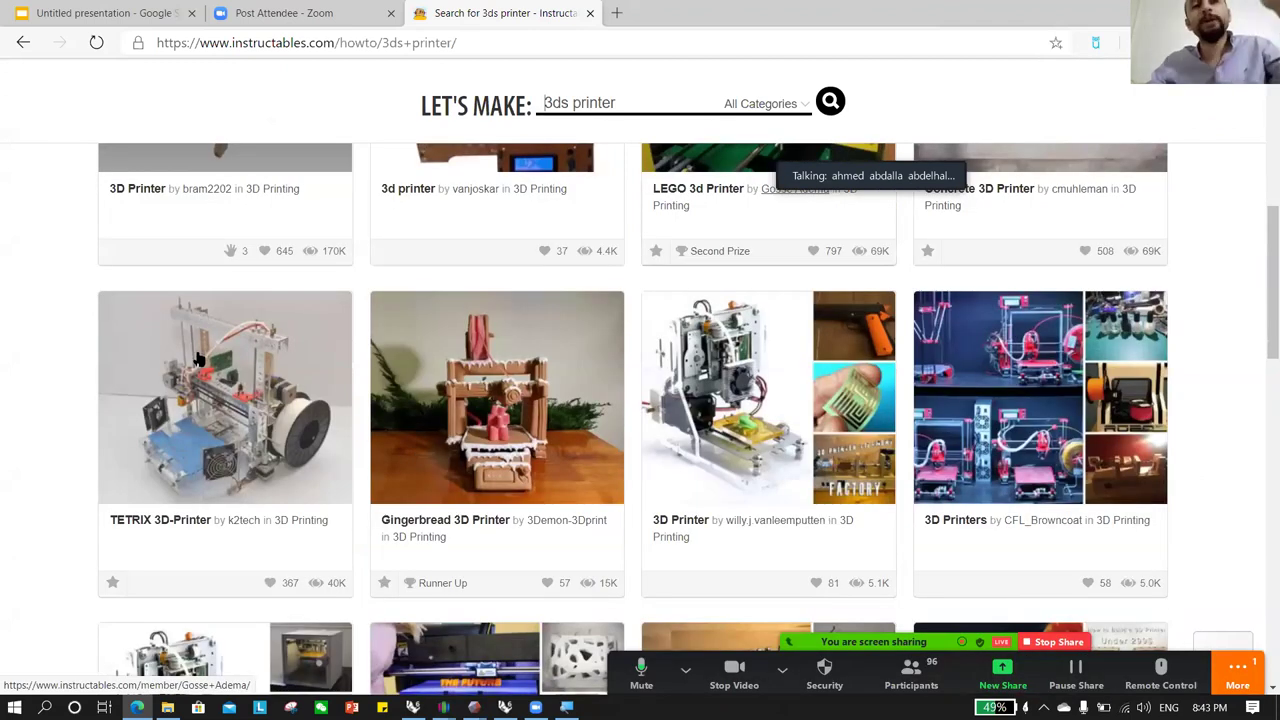
scroll(180, 404, down, 2)
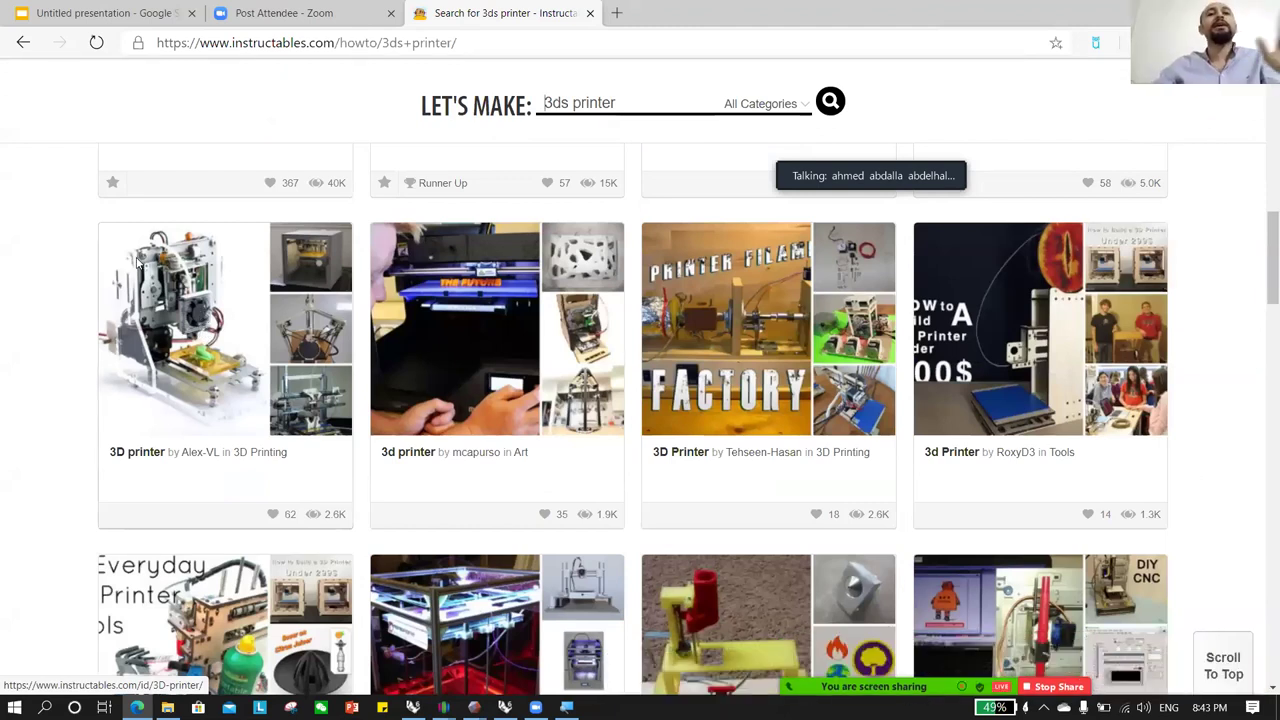
key(Page_Down)
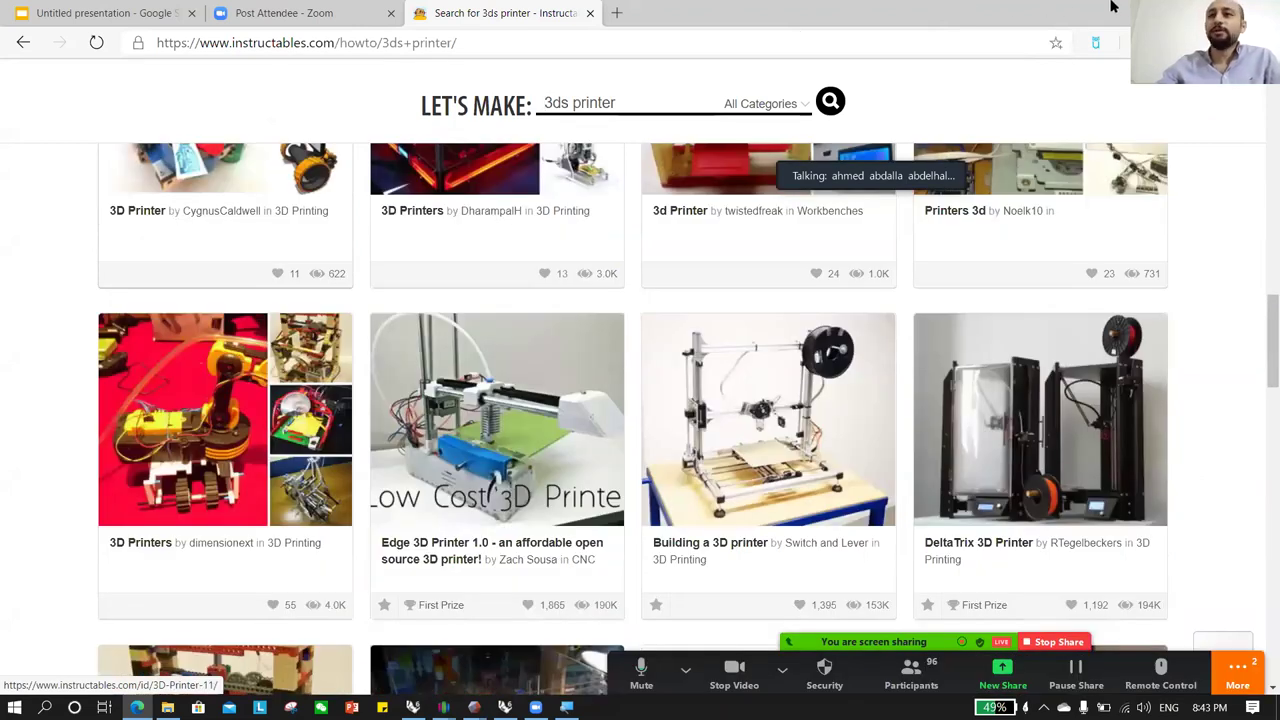
scroll(1013, 379, down, 3)
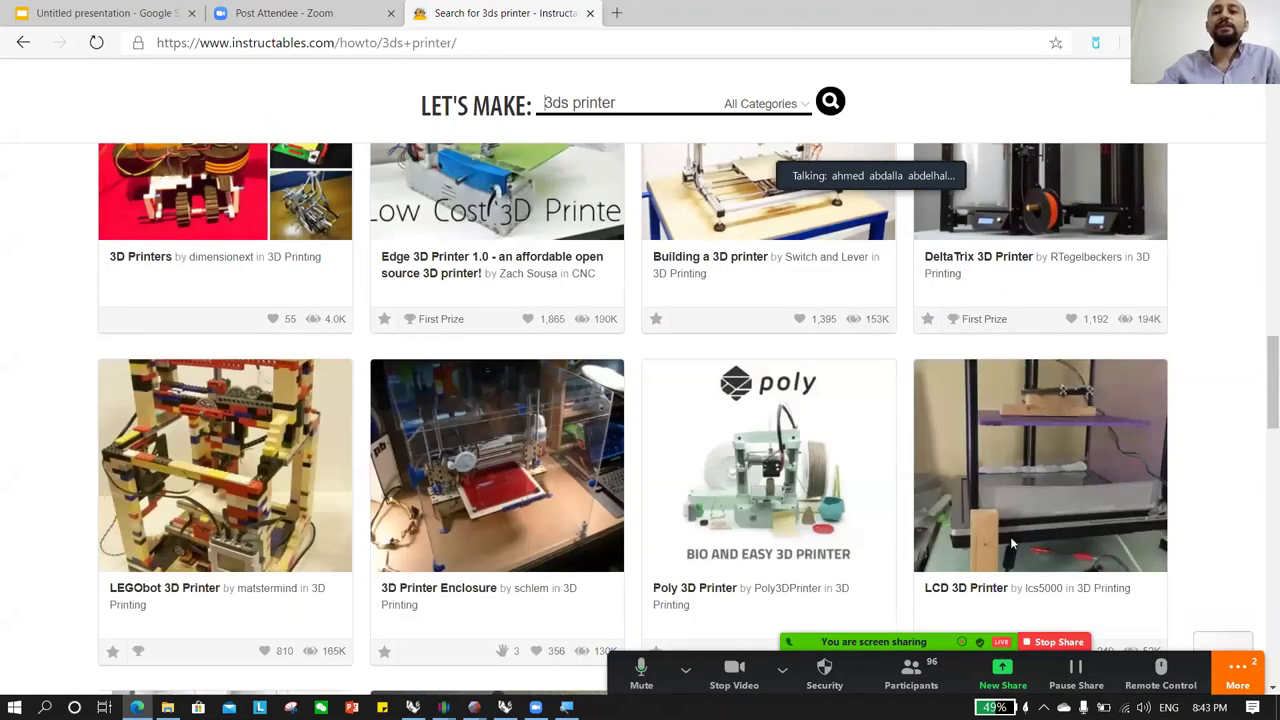
key(alt+Tab)
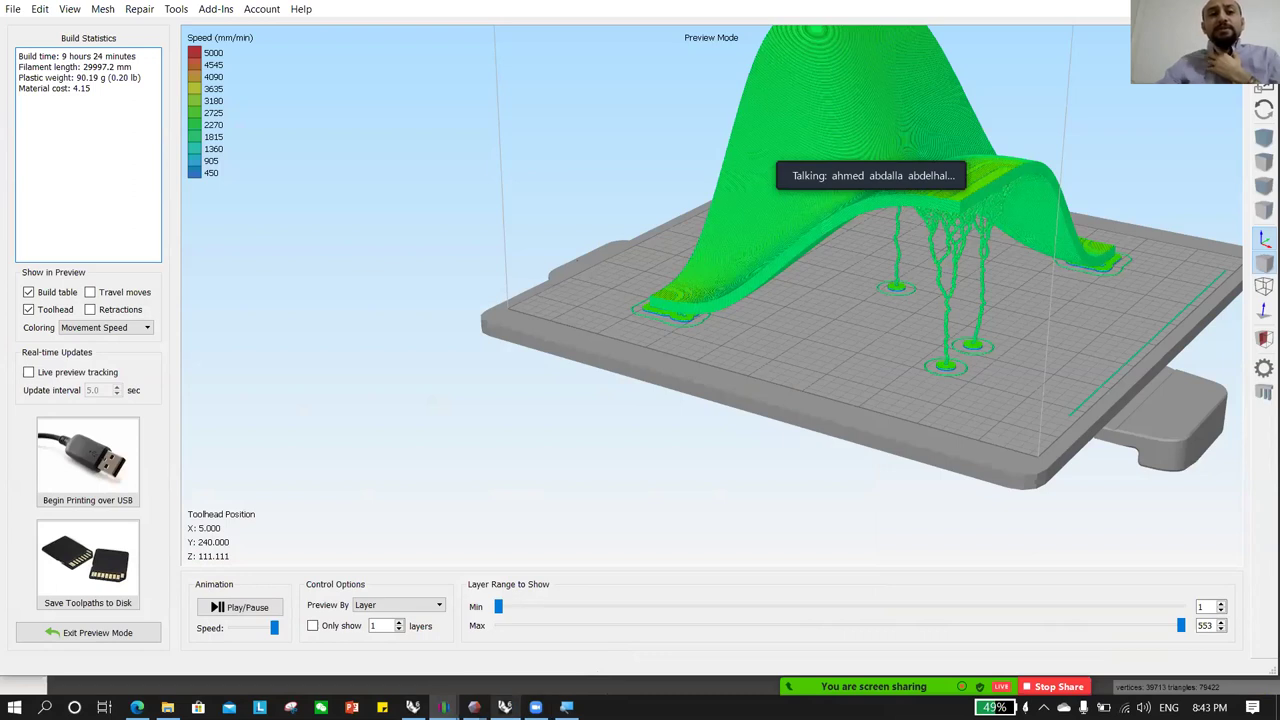
Leave the Simplify3D sliced preview for the Meshmixer window showing 2101.stl.
mouse_move(474, 707)
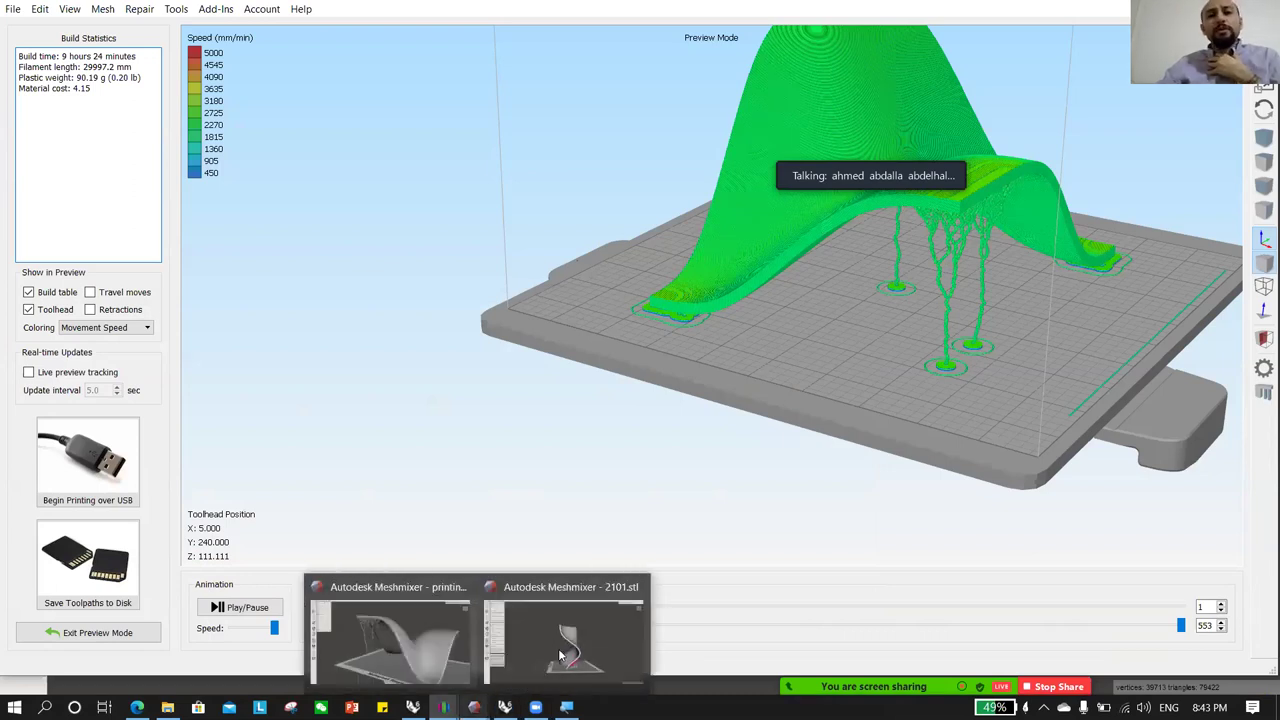
key(alt+Tab)
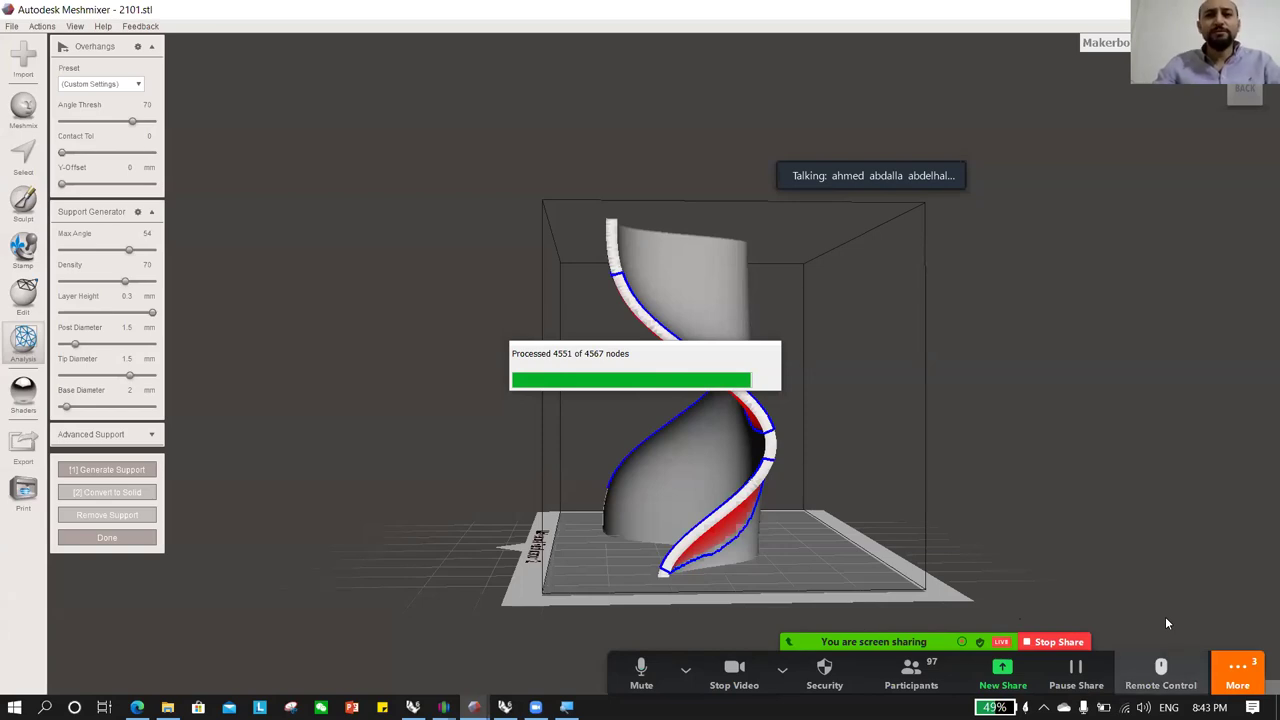
Open the Zoom group chat, drag it left off the model, and return to Edge.
key(alt+h)
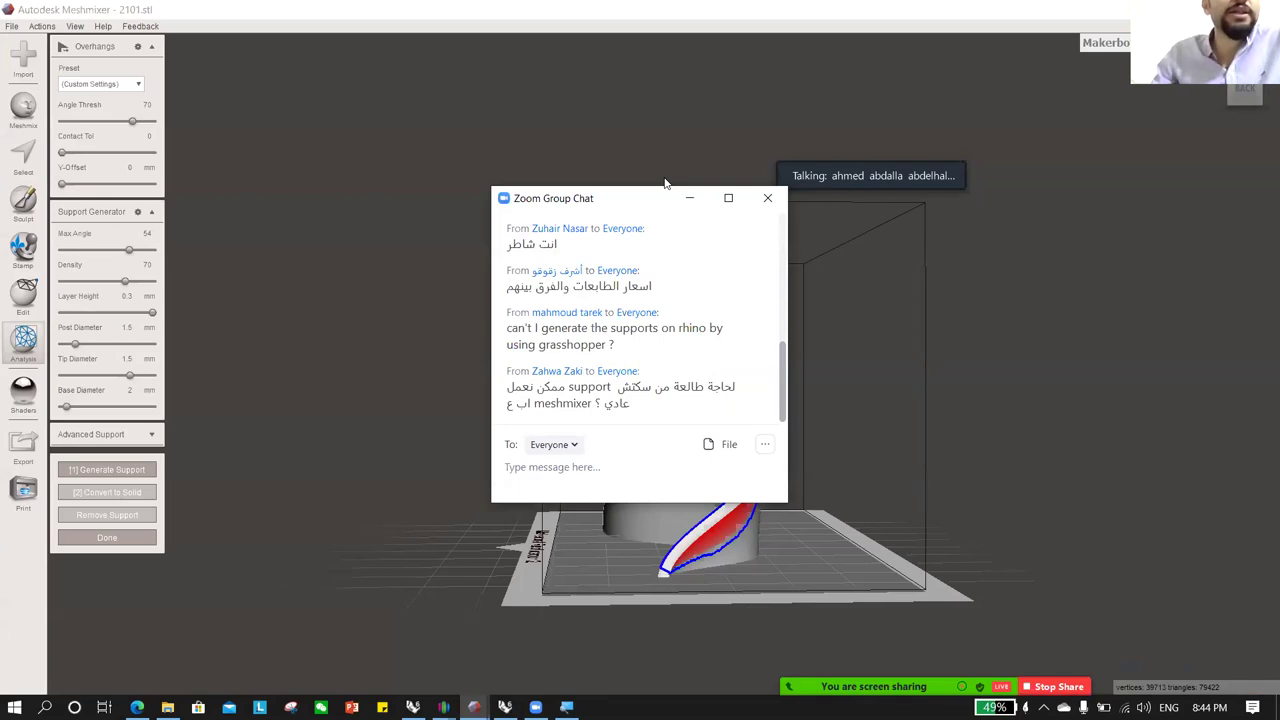
drag(665, 181, 395, 168)
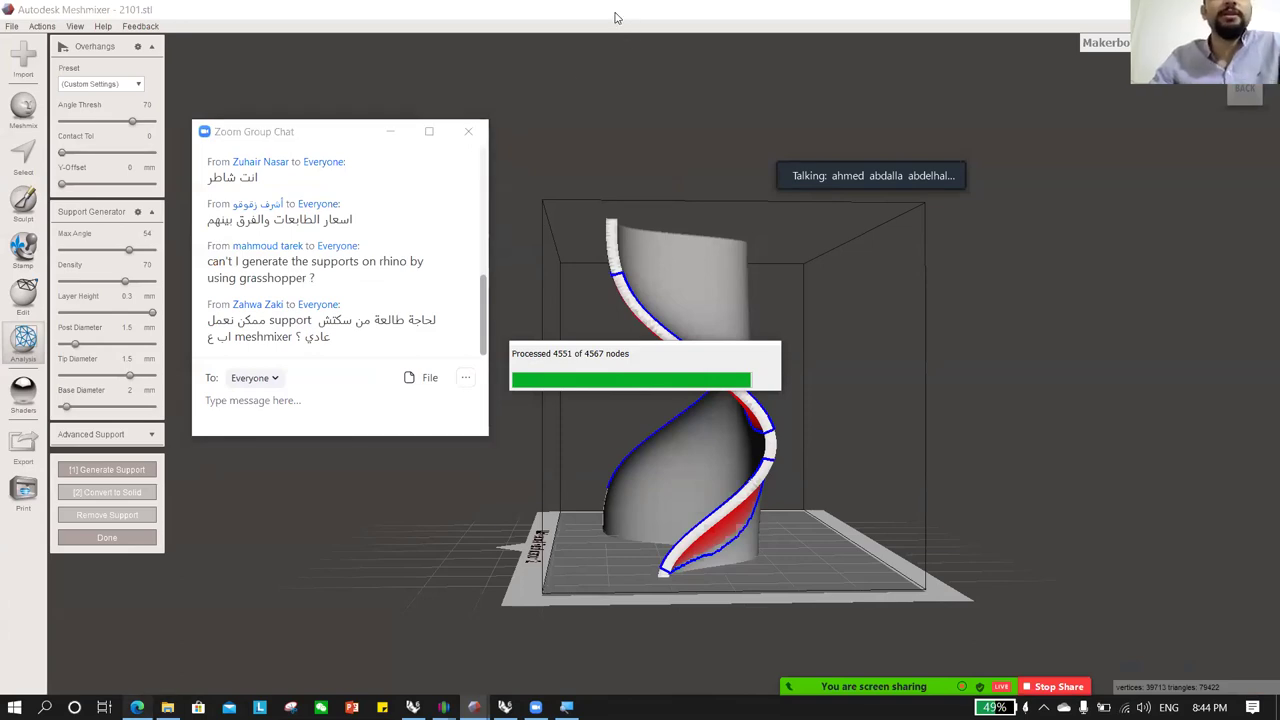
key(alt+Tab)
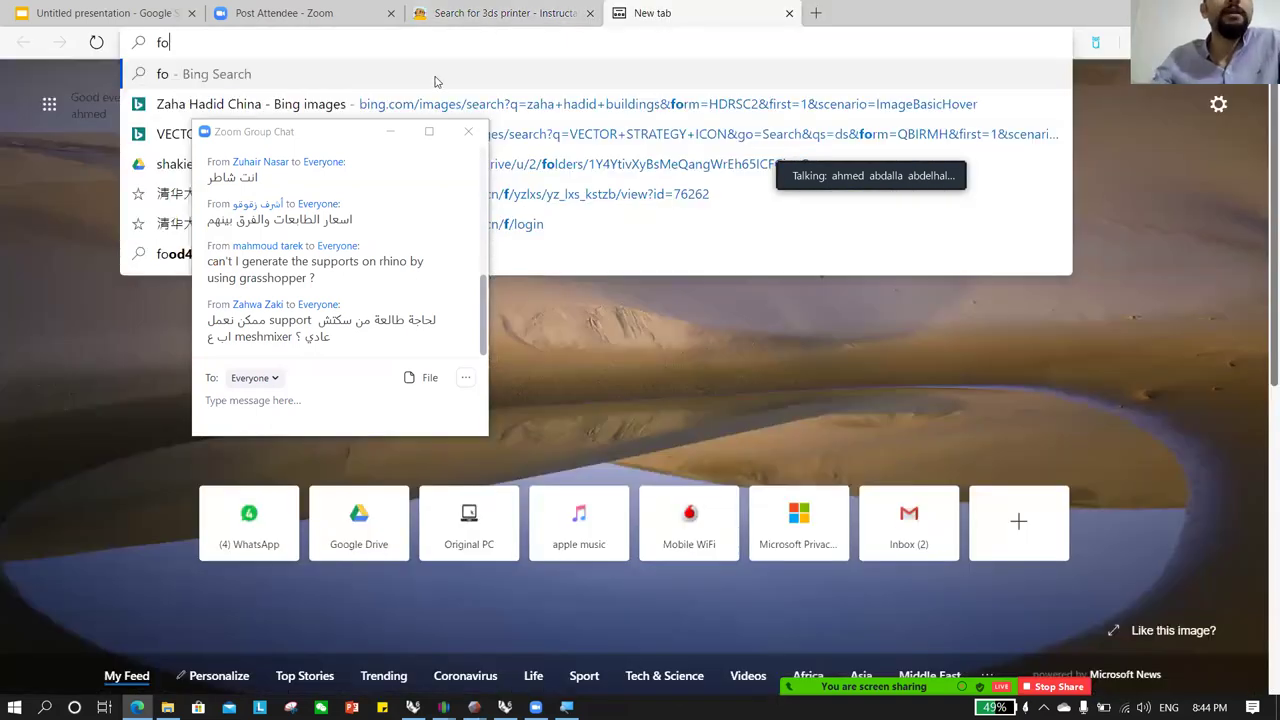
Search Bing for food4rhino, open the site, and view all Grasshopper apps.
click(170, 253)
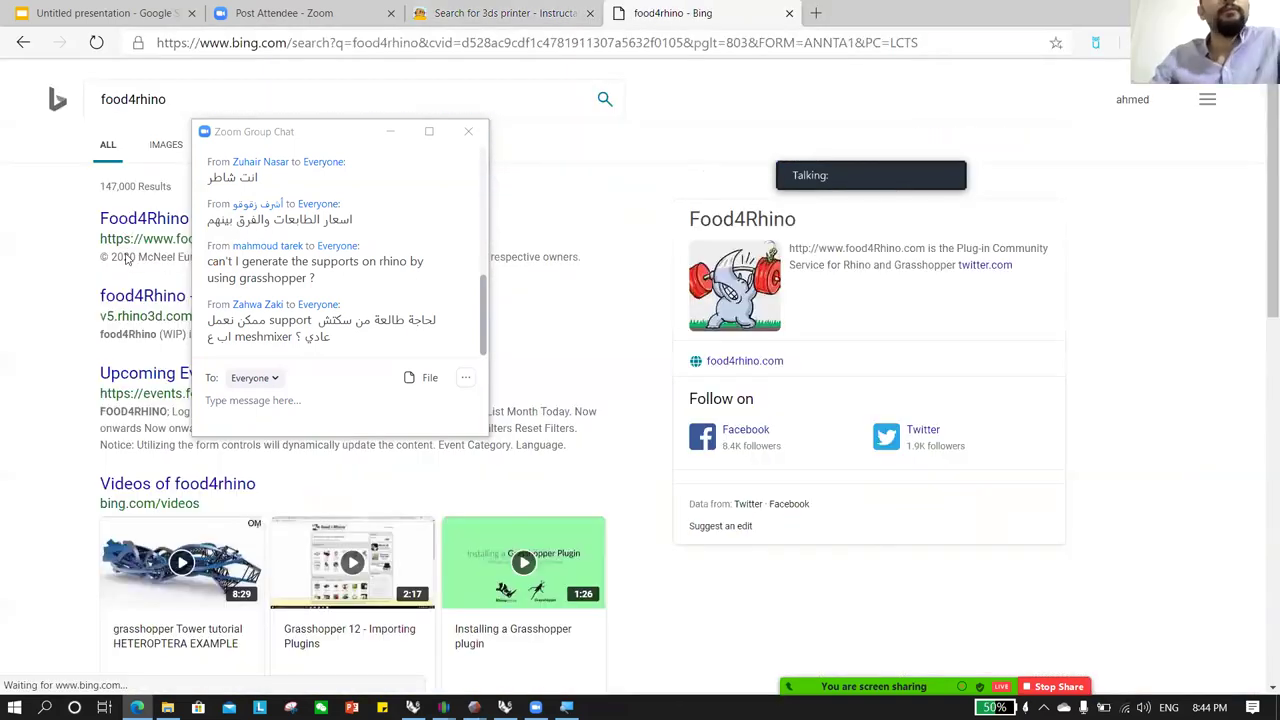
click(144, 218)
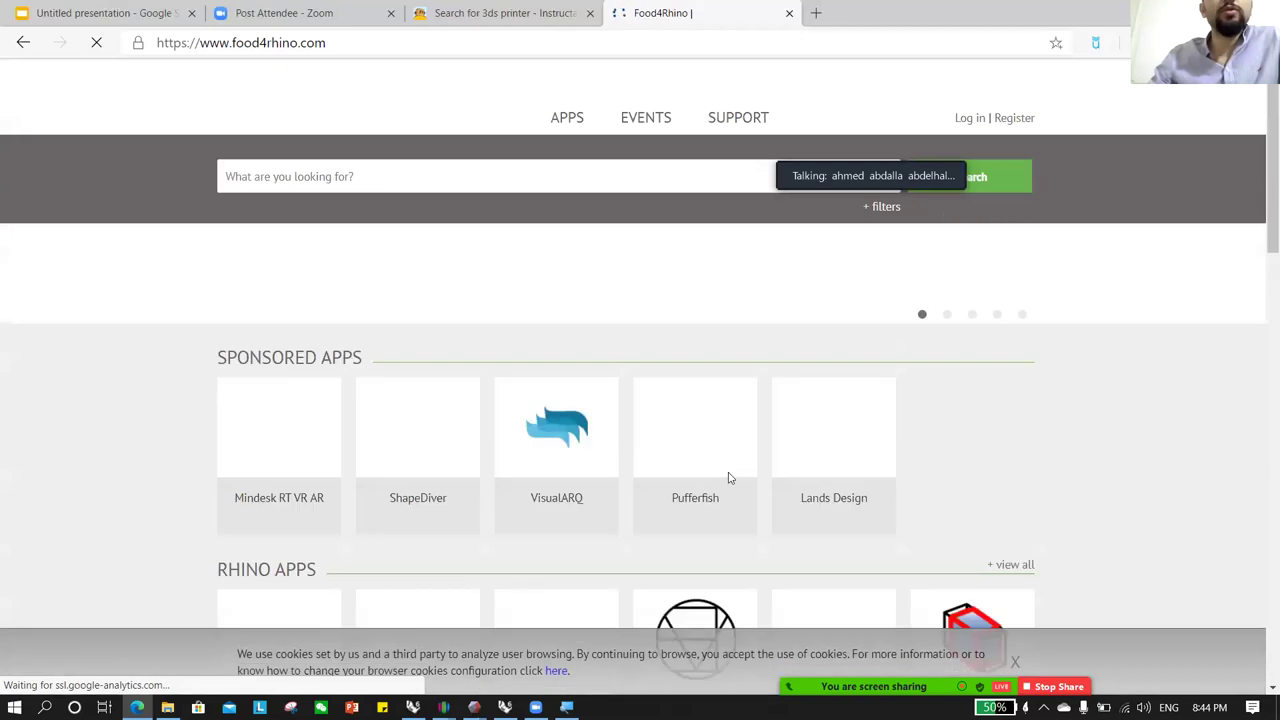
scroll(949, 382, down, 1)
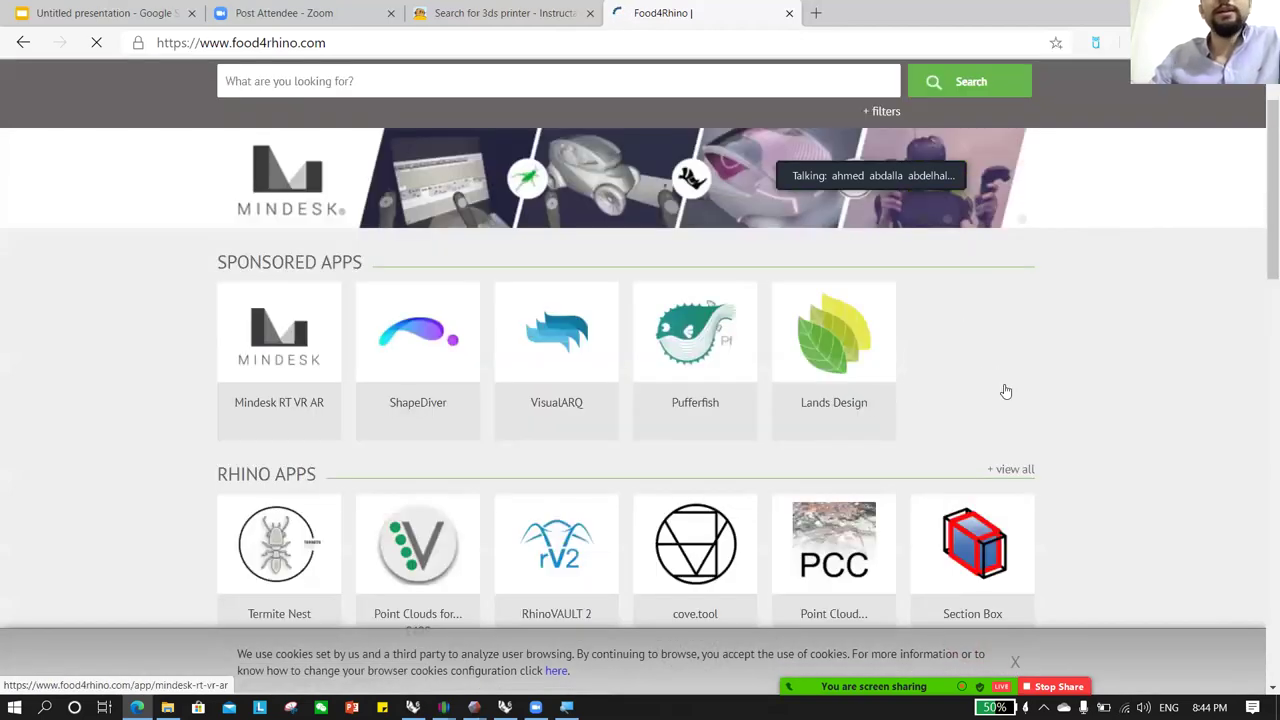
scroll(1006, 391, down, 3)
click(1006, 393)
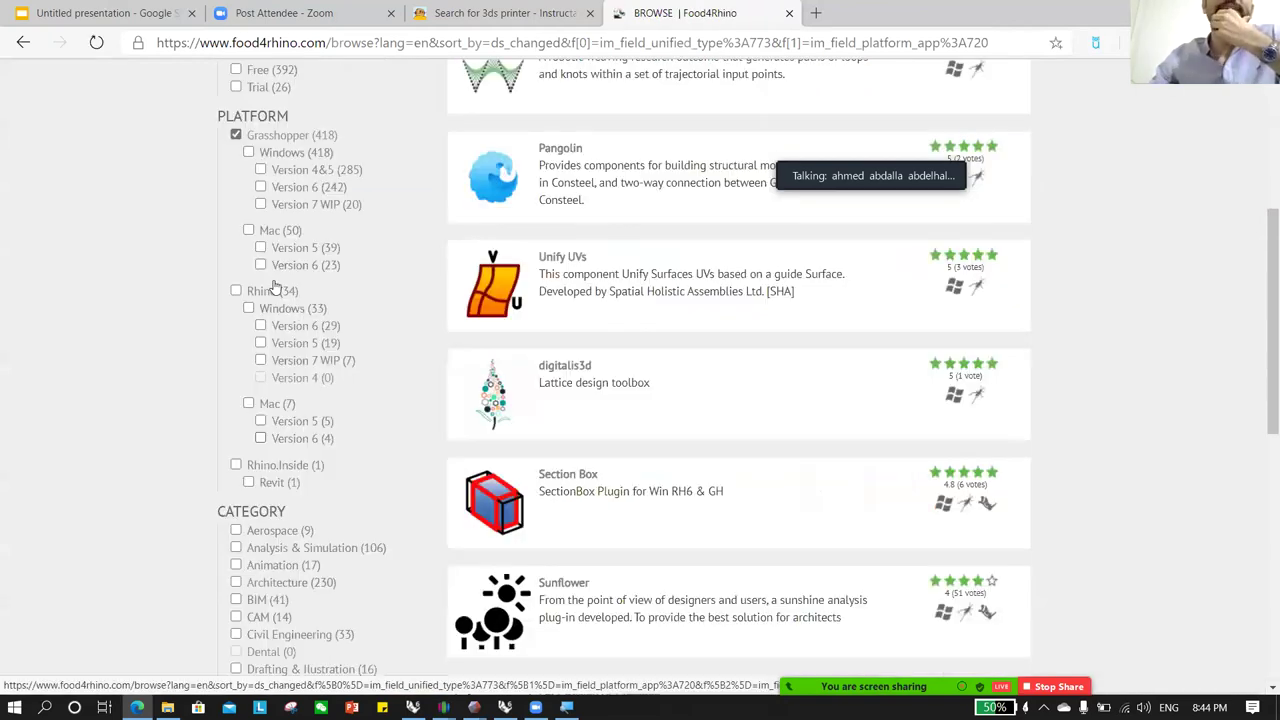
Filter the Grasshopper apps to the Manufacturing & Fabrication category.
scroll(275, 287, down, 4)
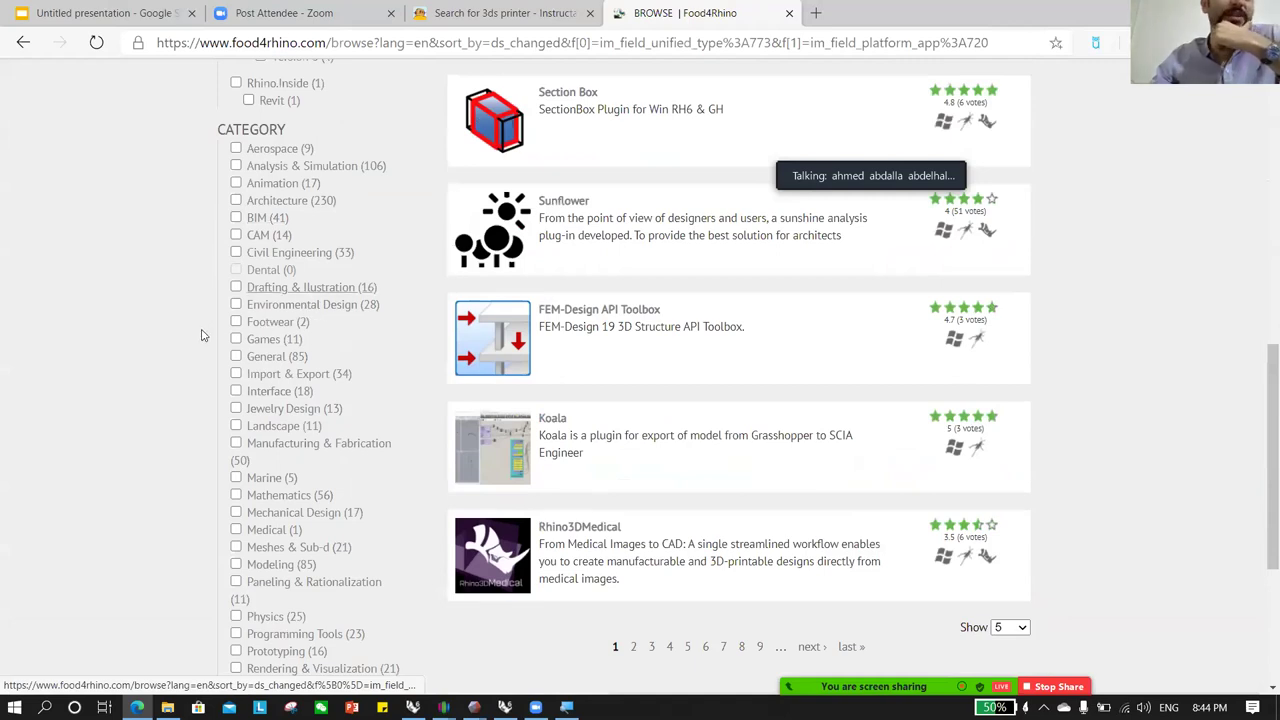
scroll(201, 335, down, 2)
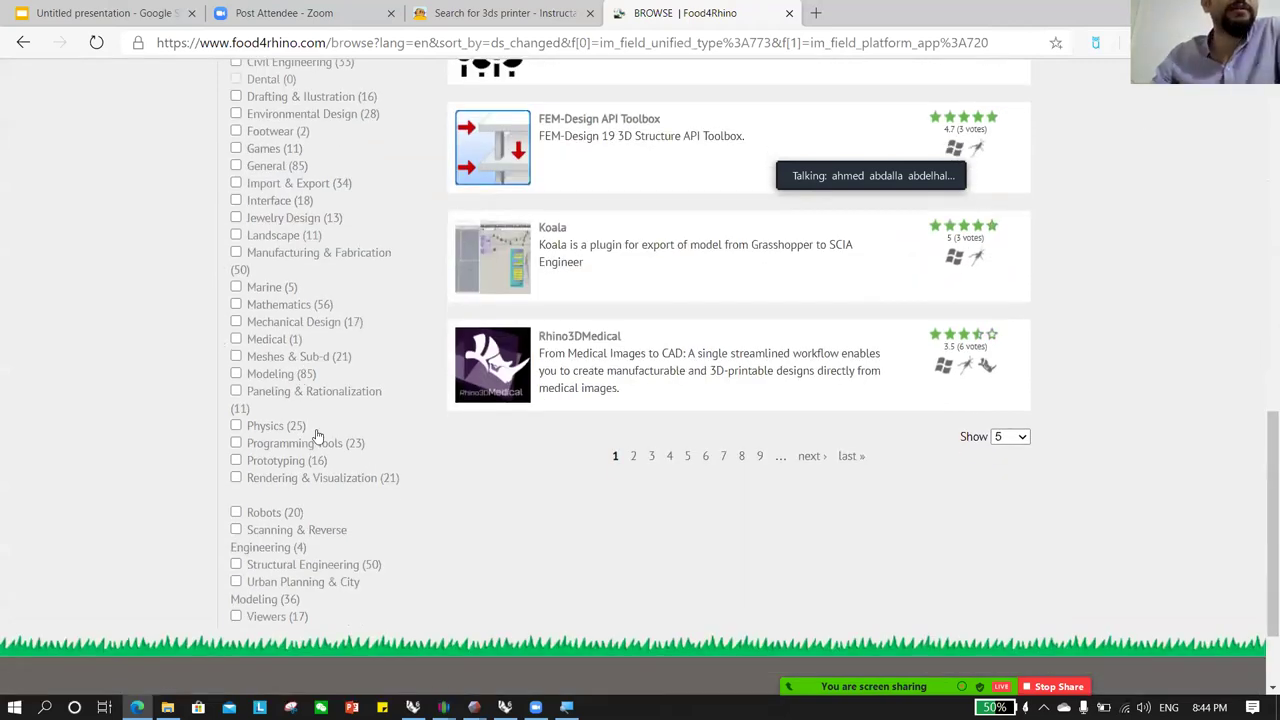
scroll(317, 435, up, 2)
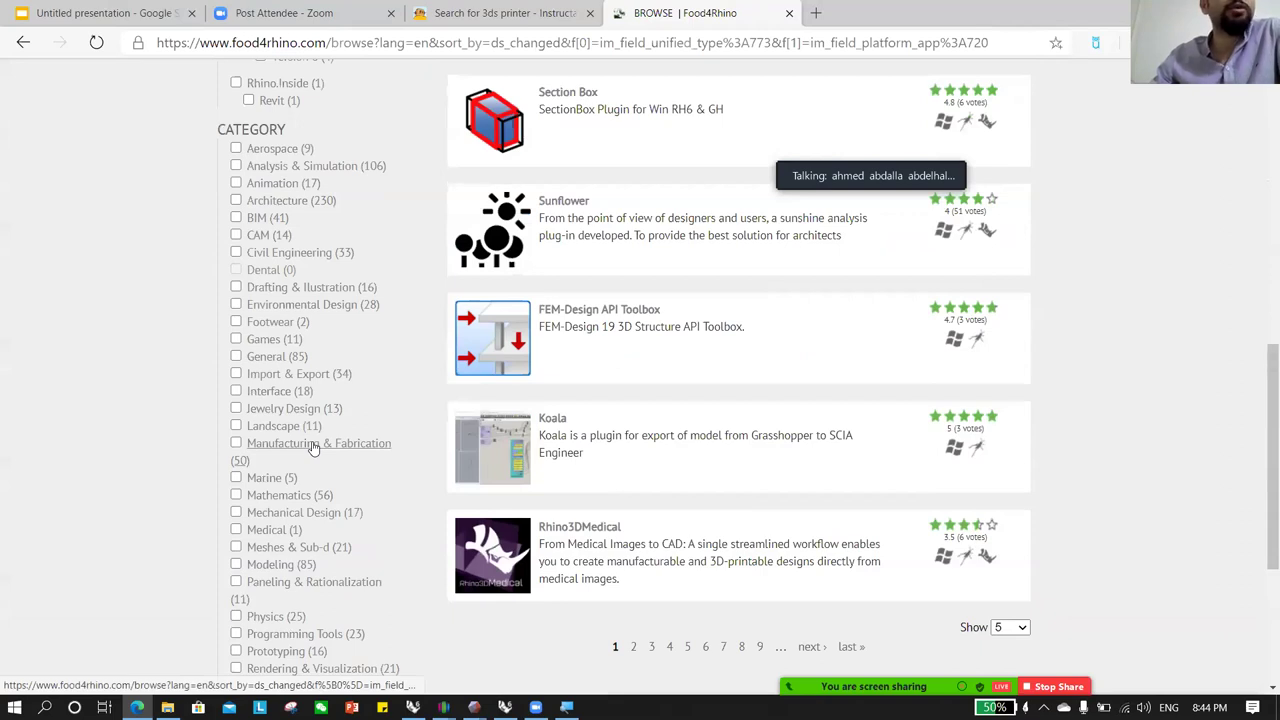
click(313, 442)
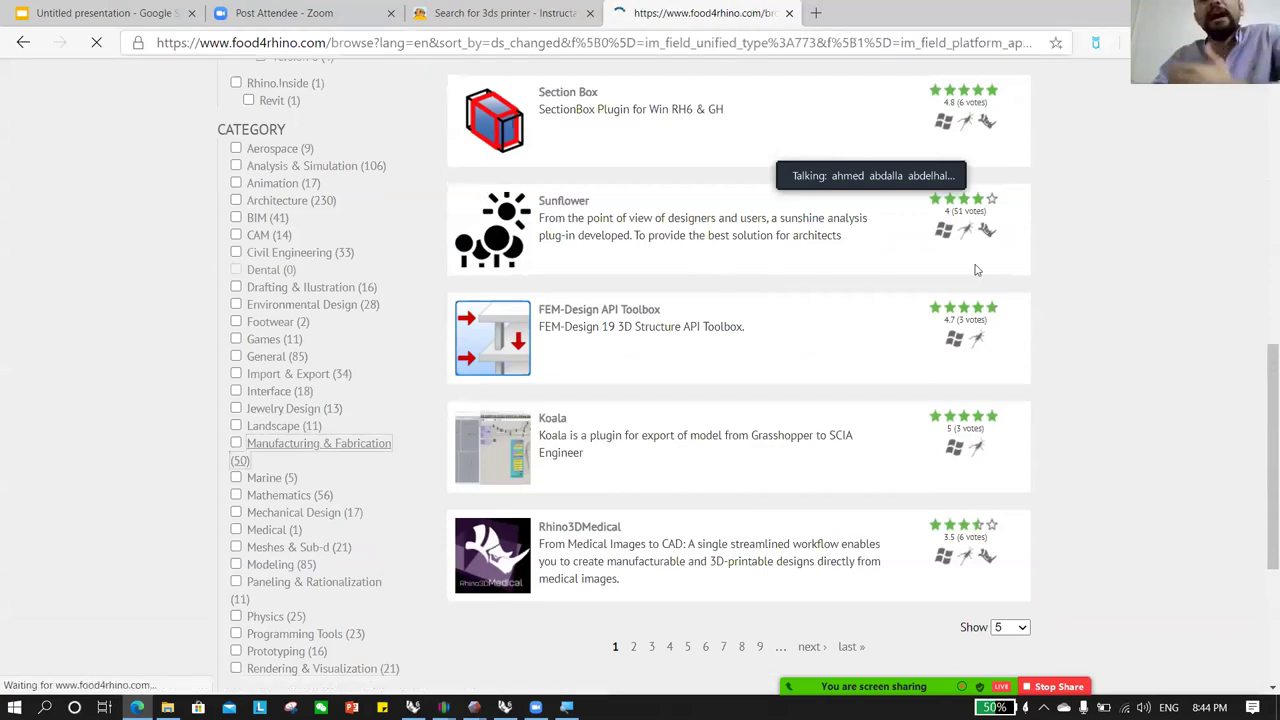
Page forward twice through the Manufacturing & Fabrication app results.
scroll(620, 469, down, 3)
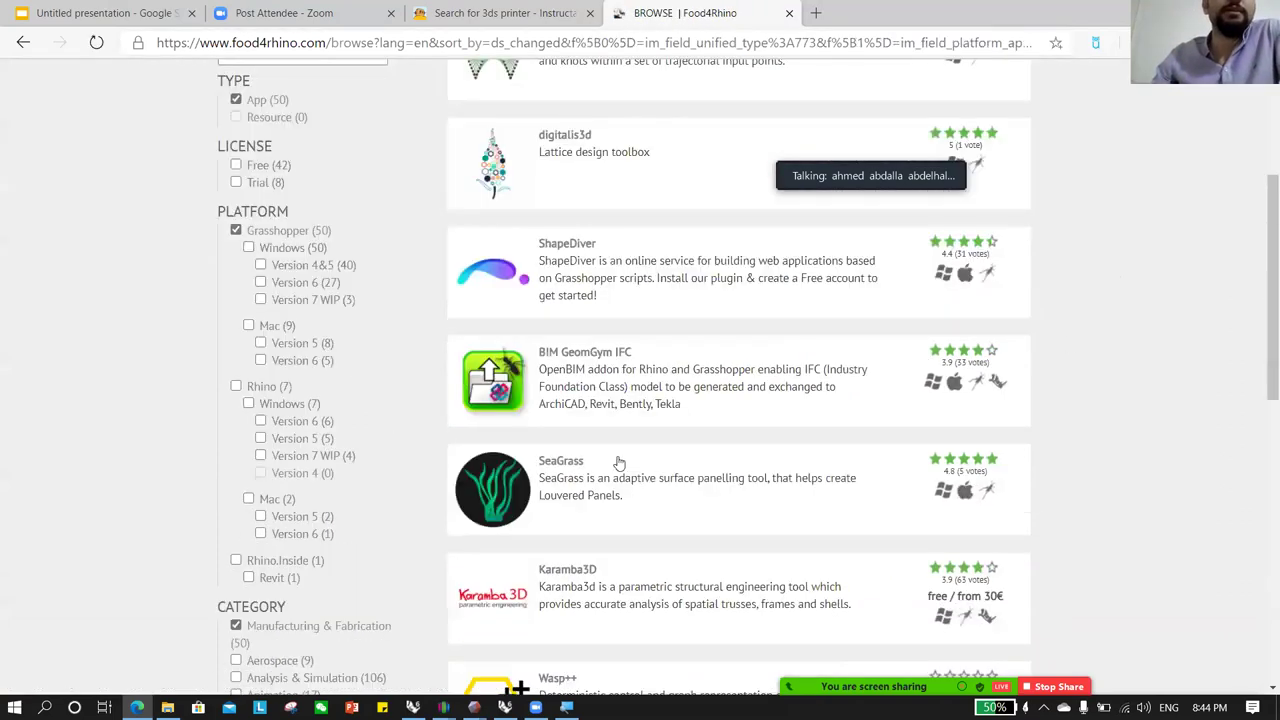
scroll(735, 544, down, 6)
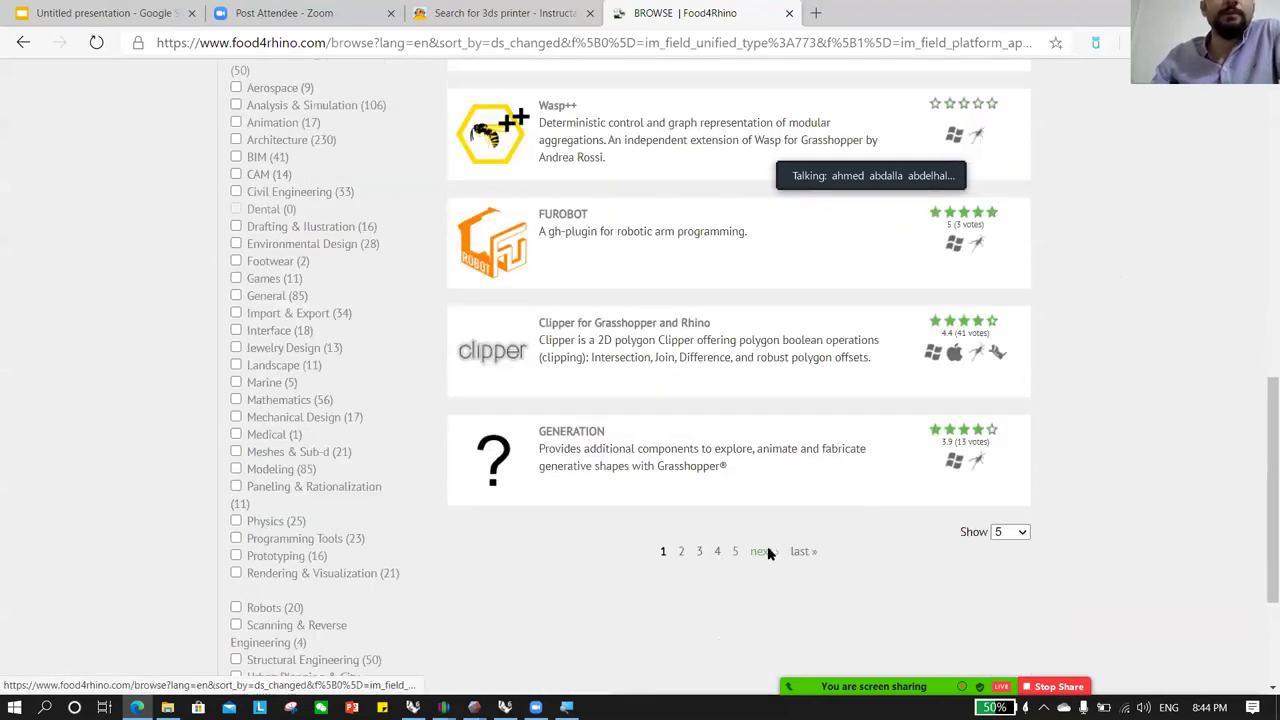
click(763, 551)
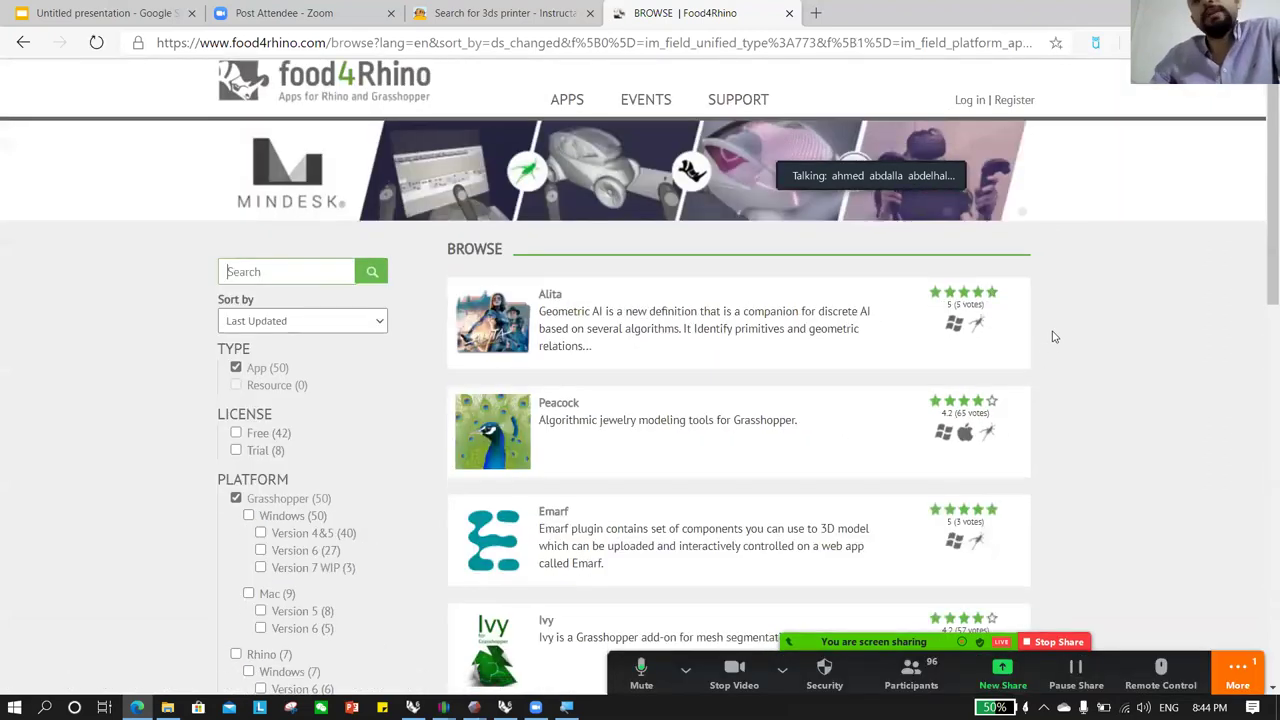
scroll(1071, 337, down, 3)
scroll(1075, 338, down, 2)
scroll(1075, 330, down, 5)
click(815, 456)
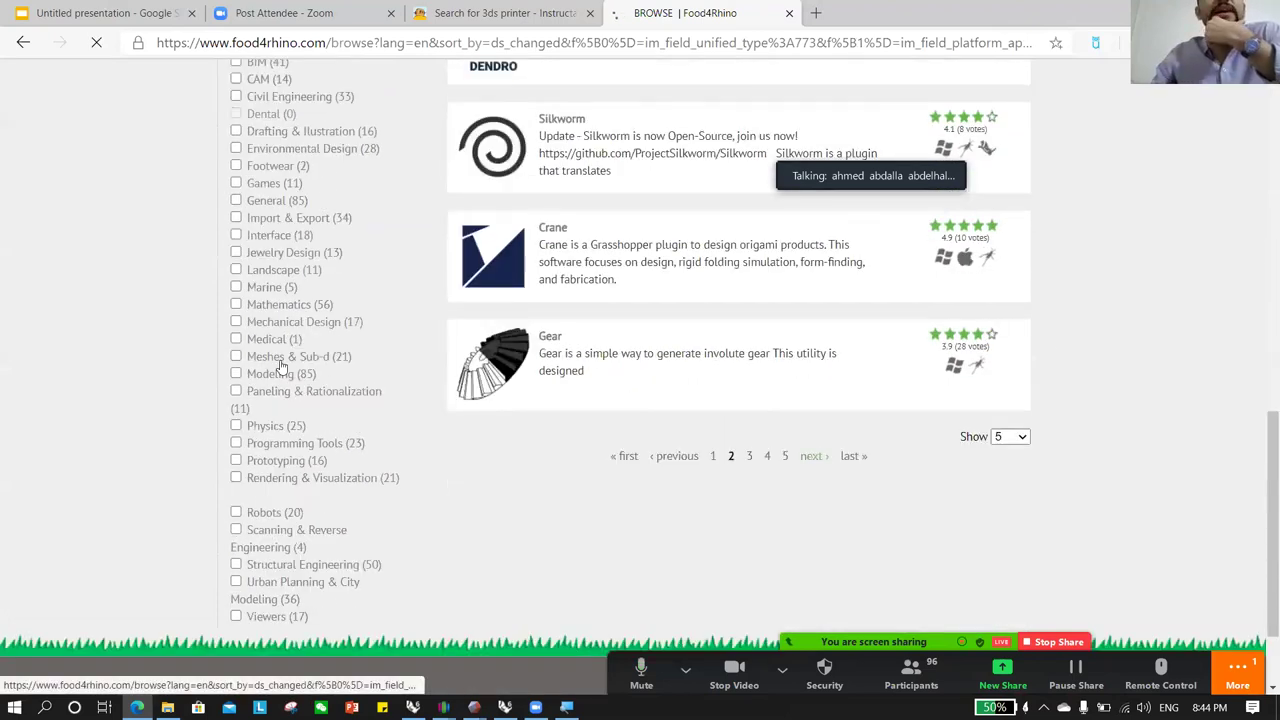
scroll(245, 208, down, 2)
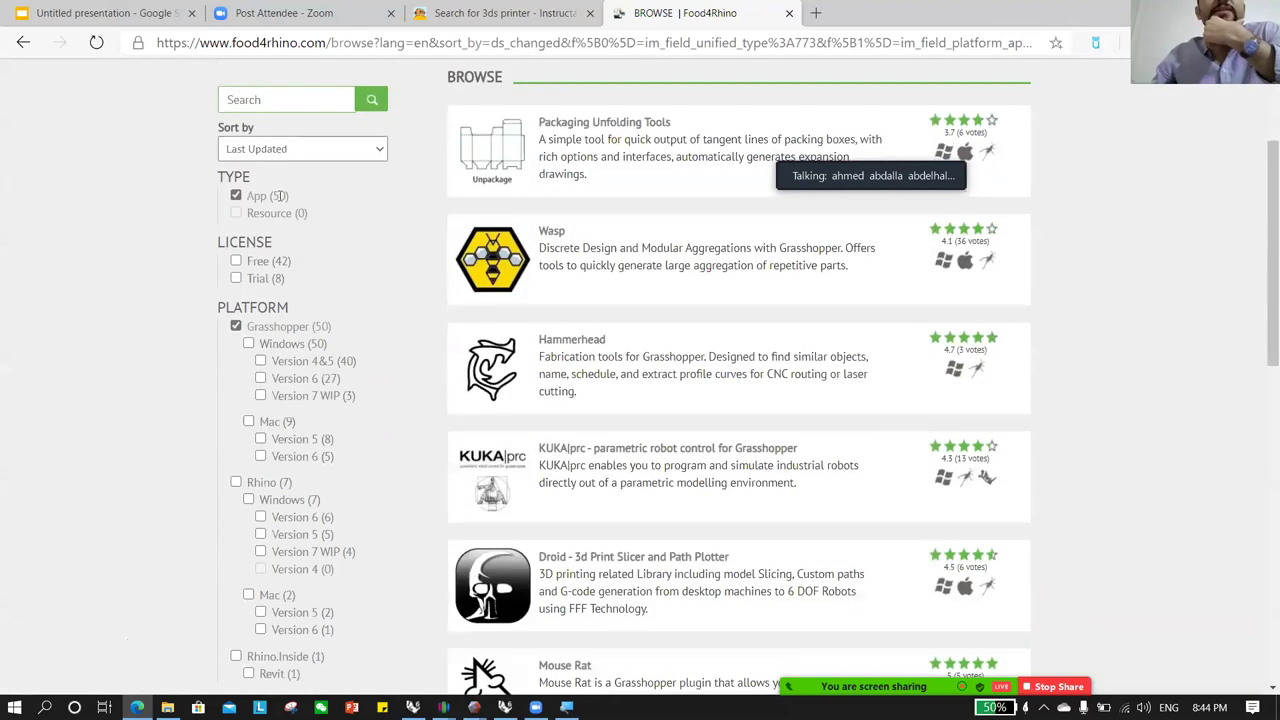
Search the Food4Rhino app listing for '3d printing'.
scroll(281, 196, up, 1)
click(280, 195)
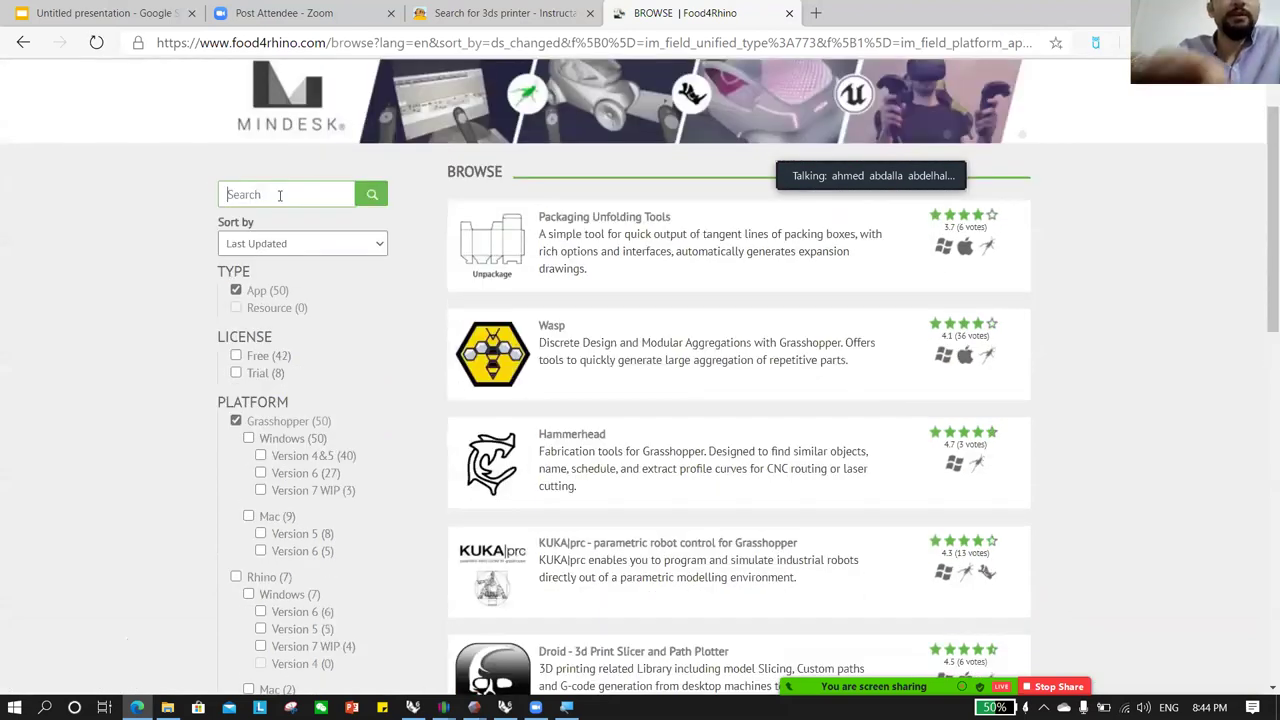
text(3d printing)
key(Return)
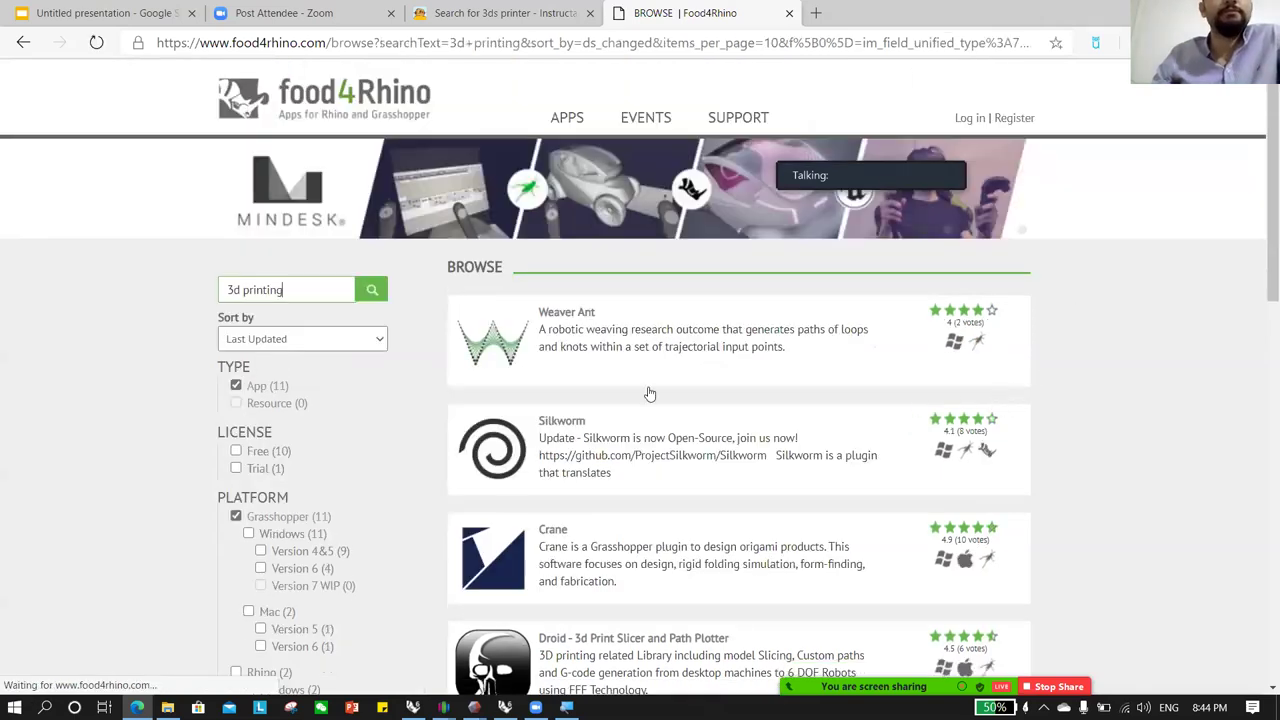
Browse both result pages, go back to page one, and return to the Simplify3D preview.
scroll(603, 165, down, 3)
scroll(607, 190, down, 4)
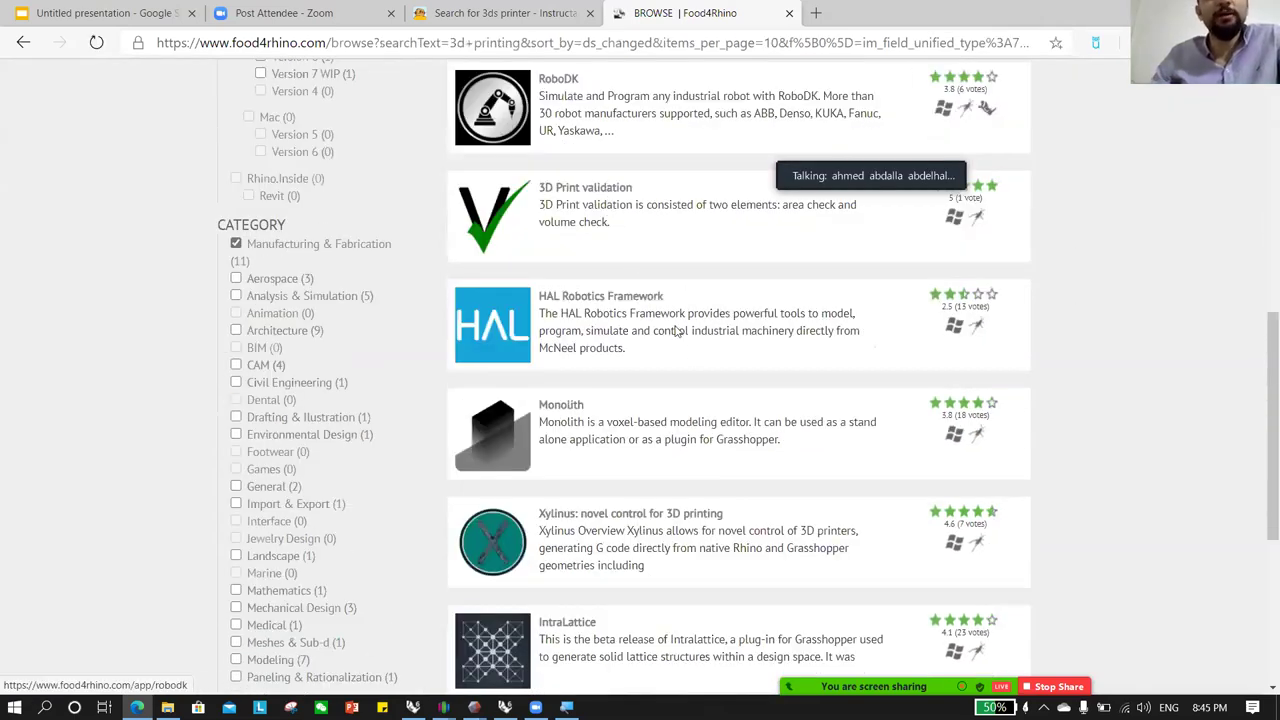
scroll(728, 365, down, 2)
scroll(330, 365, down, 2)
click(737, 360)
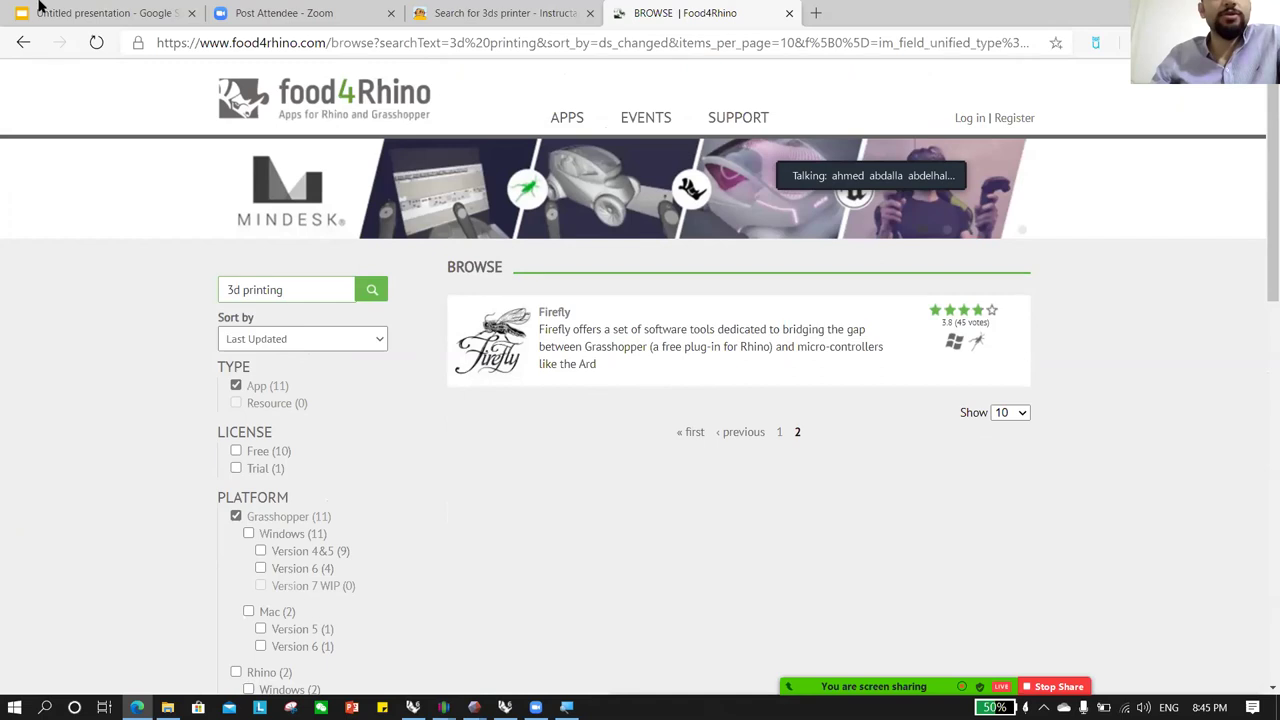
click(22, 42)
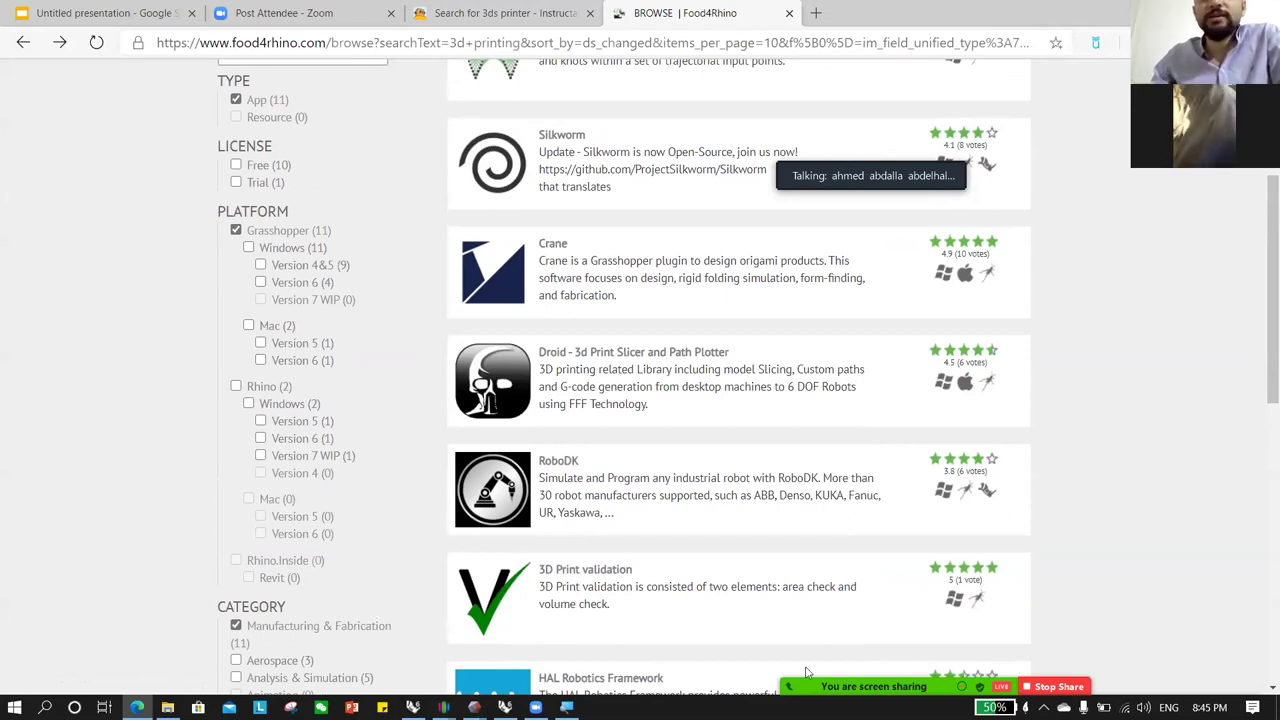
key(alt+Tab)
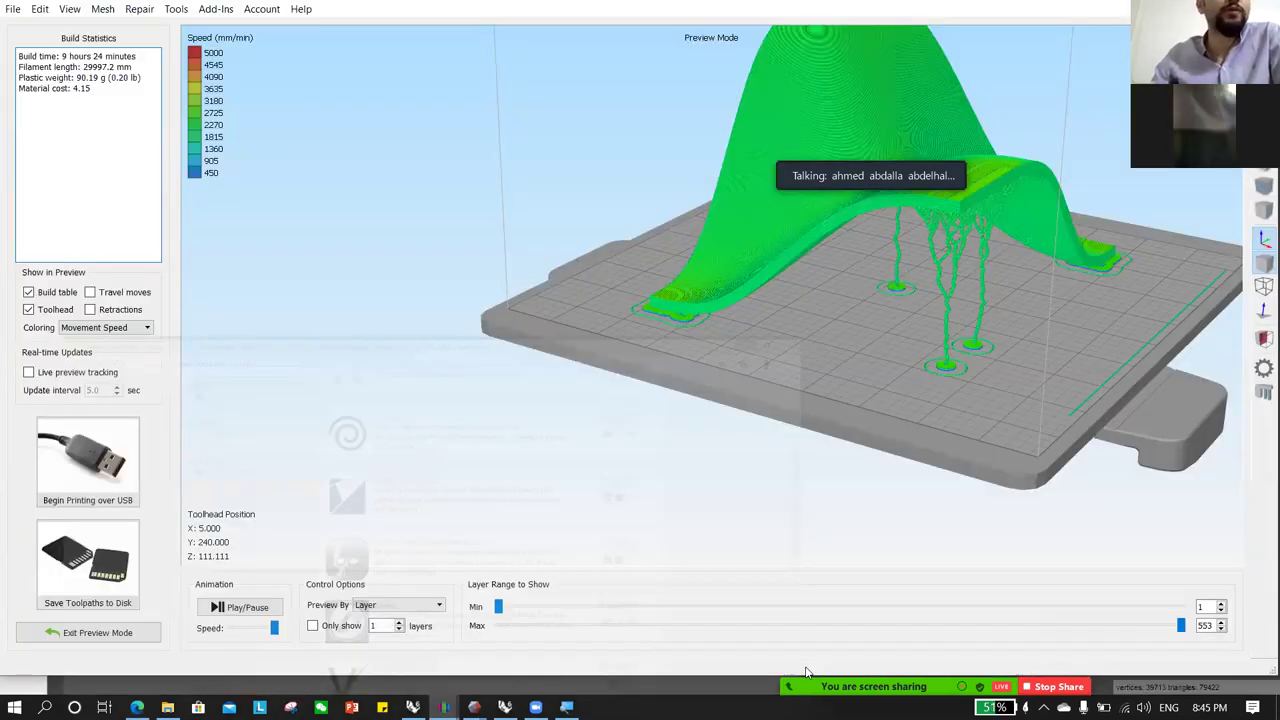
Switch to Meshmixer's 2101 wall support calculation and open the Zoom group chat beside it.
key(alt+Tab)
key(alt+h)
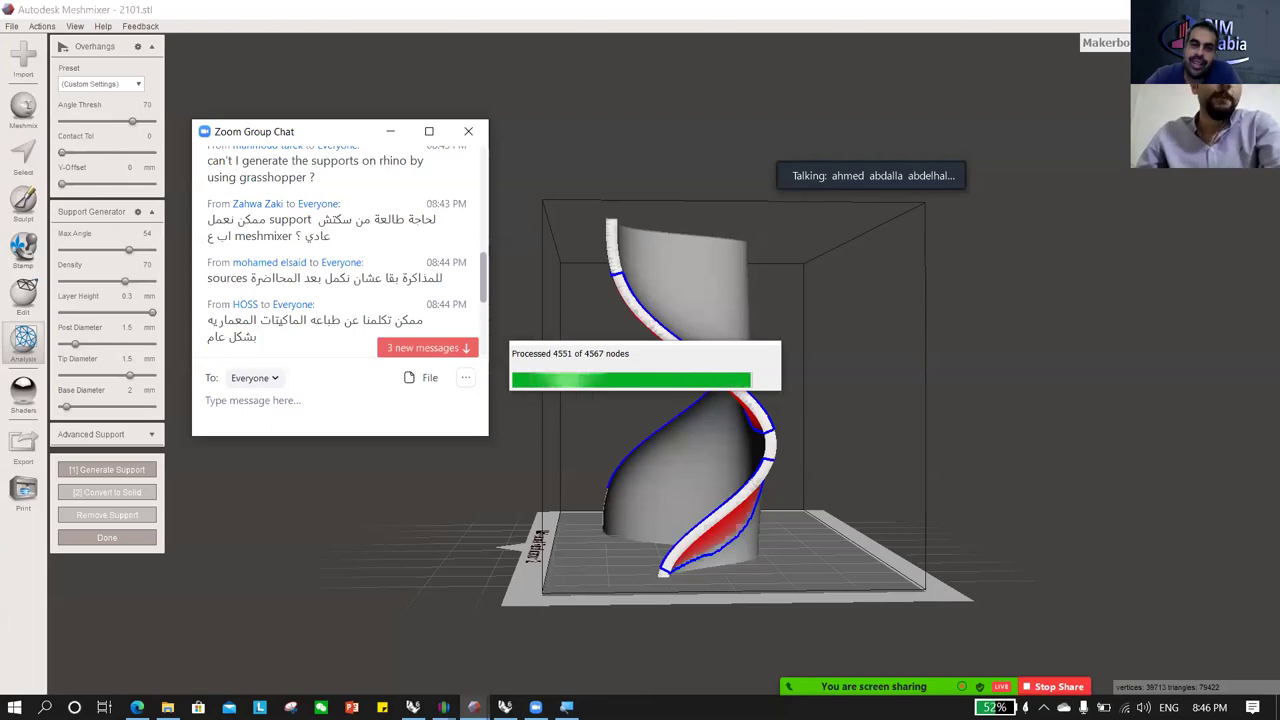
Read through the meeting chat, then bring Edge forward with a blank new tab.
double_click(422, 277)
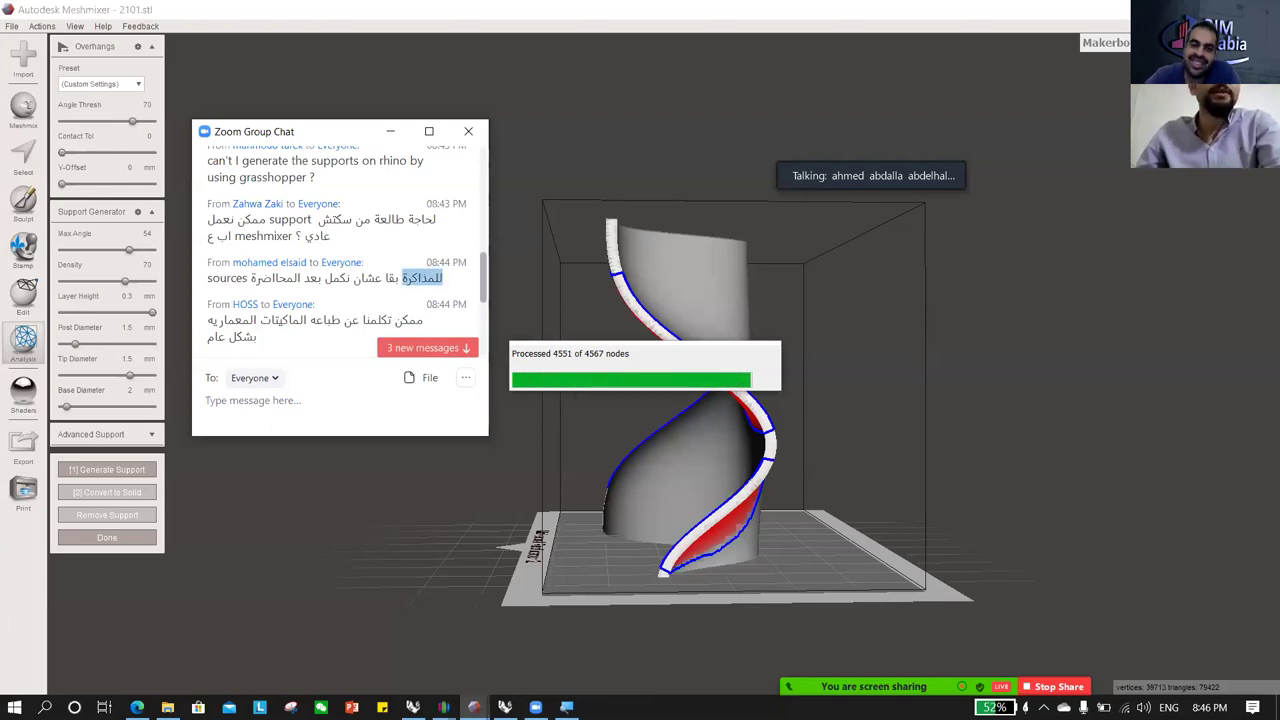
click(400, 277)
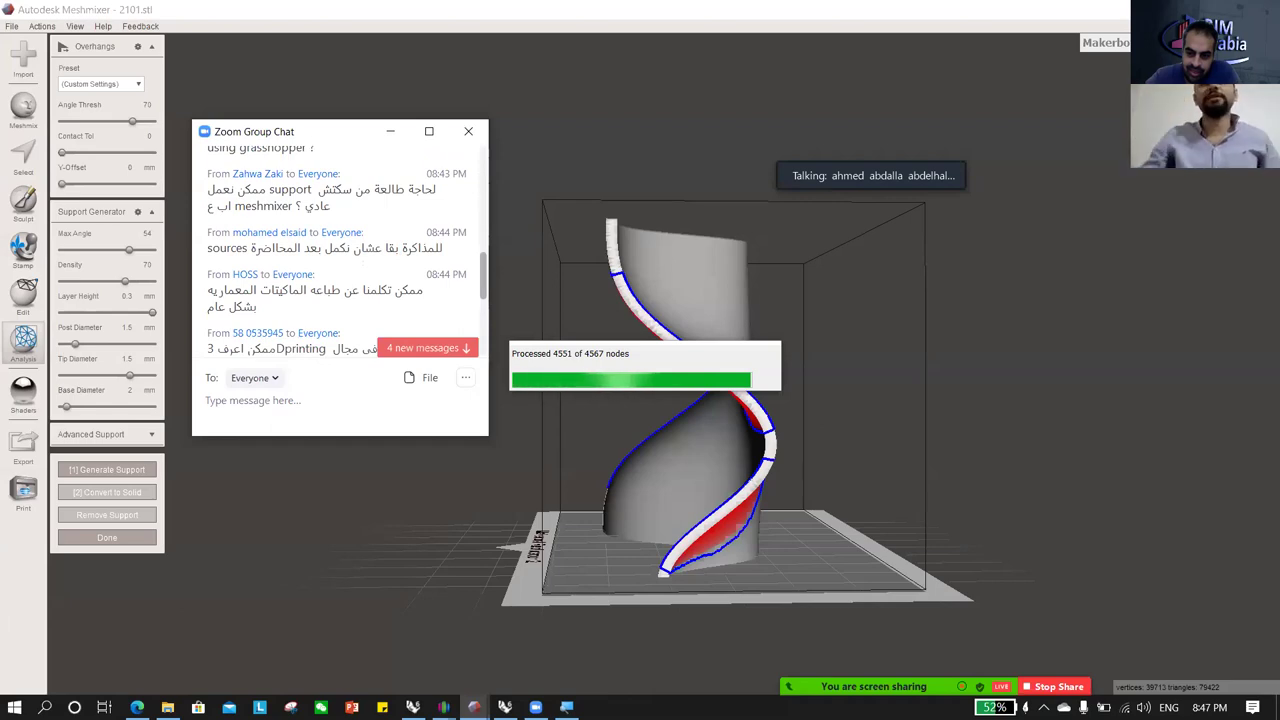
scroll(340, 250, down, 2)
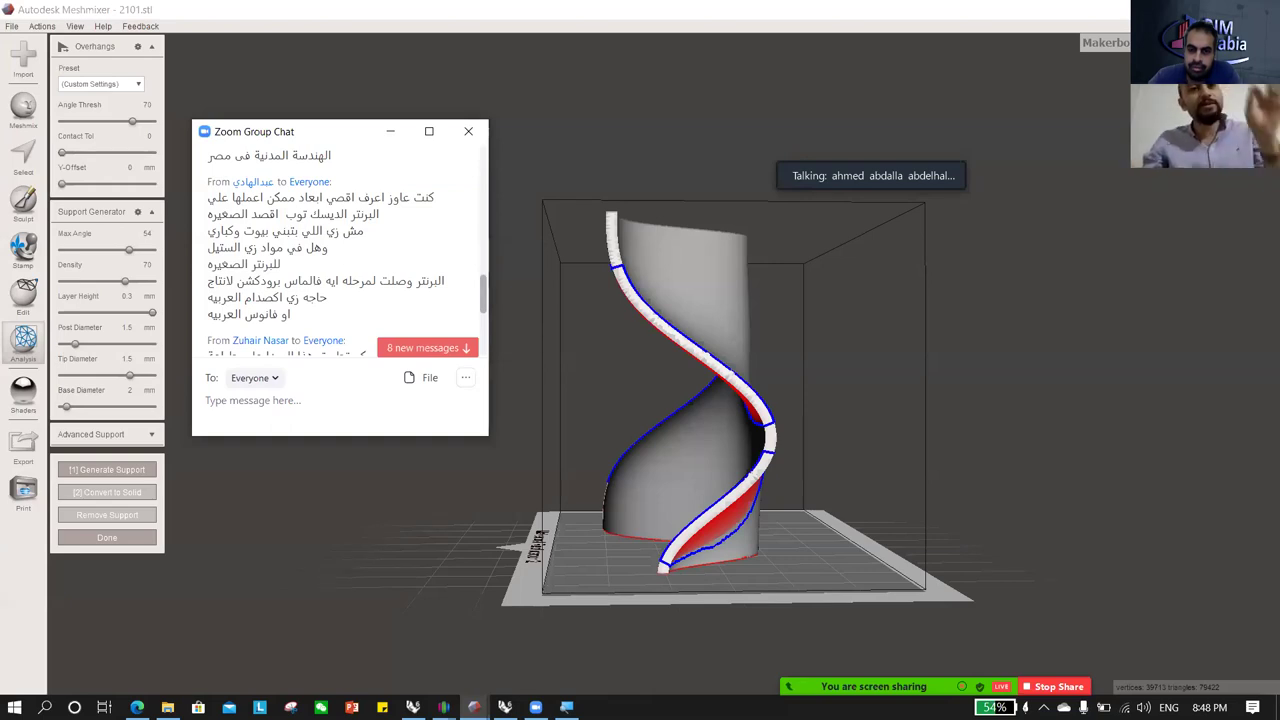
scroll(340, 250, down, 2)
scroll(340, 250, down, 1)
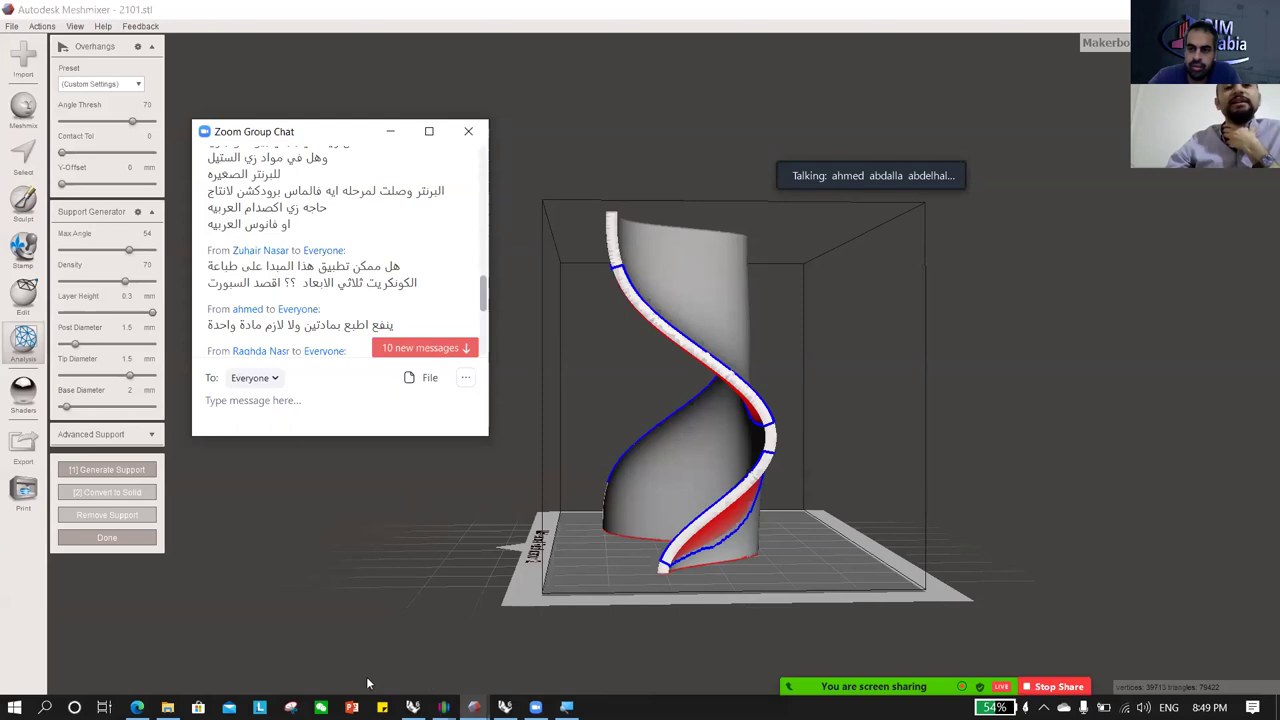
click(137, 707)
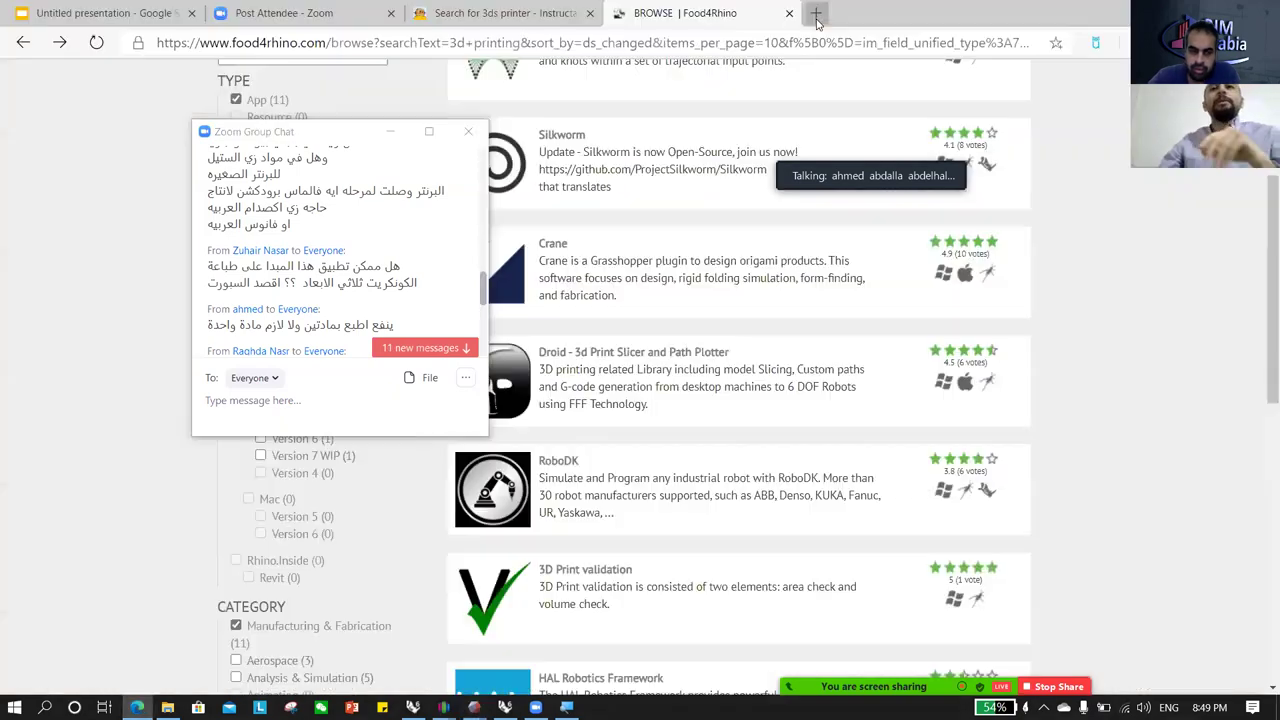
click(820, 13)
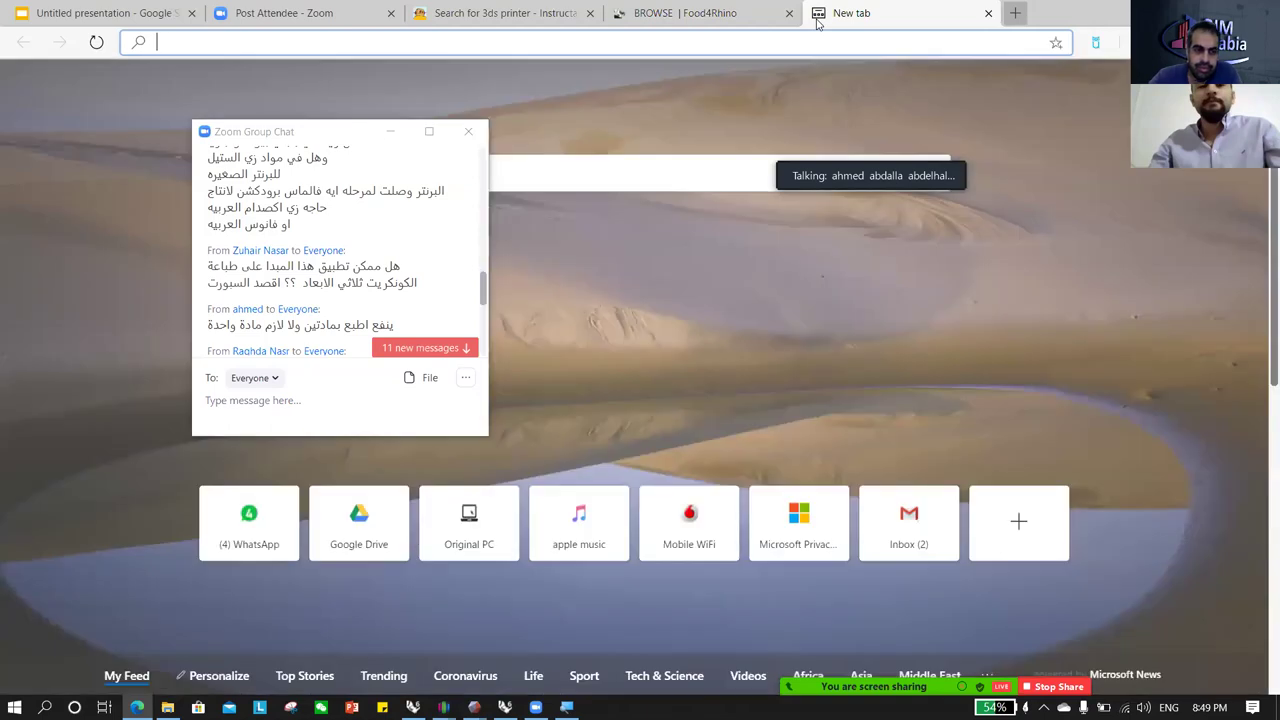
Enter 'ameba' in the Food4Rhino plugin search box and run the search.
text(ameba)
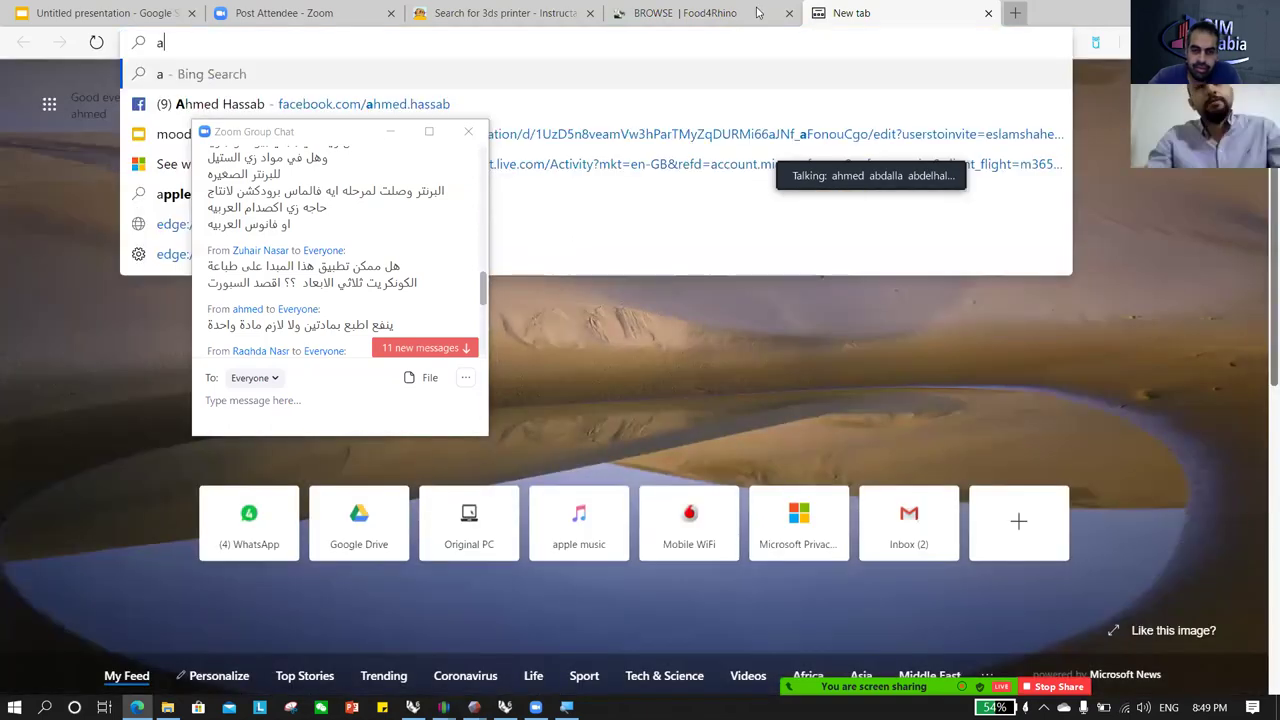
click(621, 14)
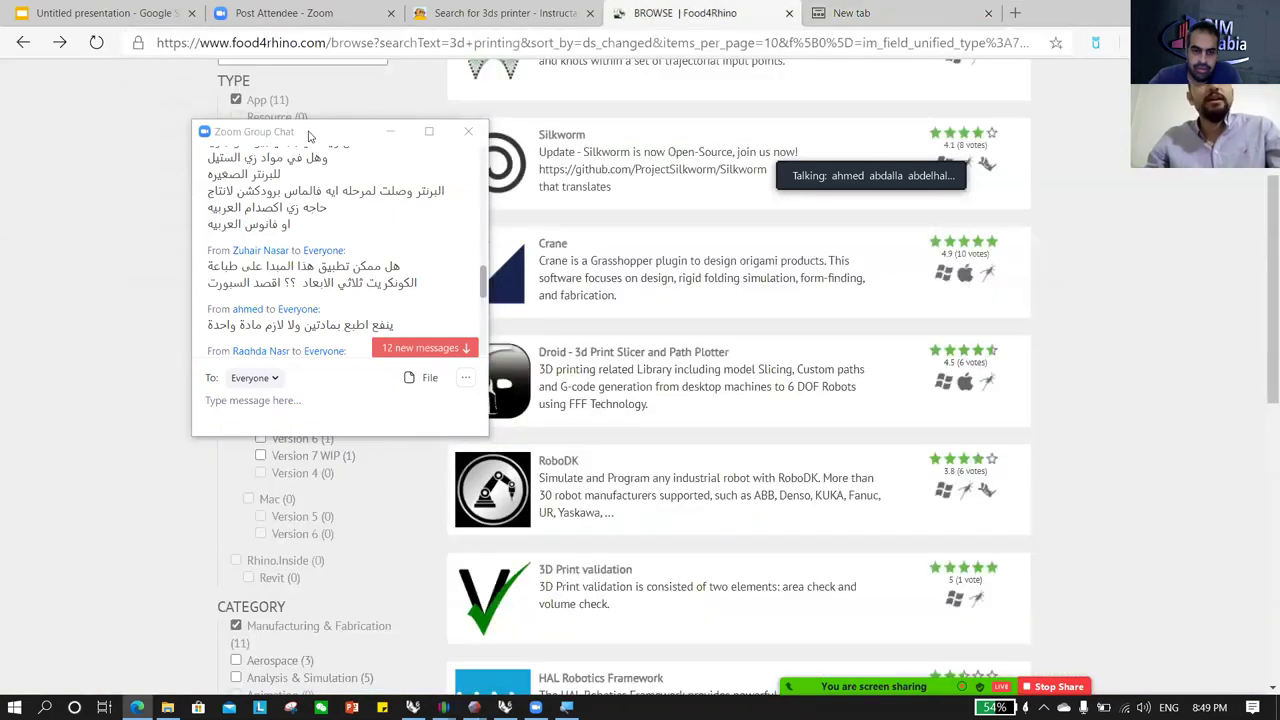
scroll(345, 190, up, 2)
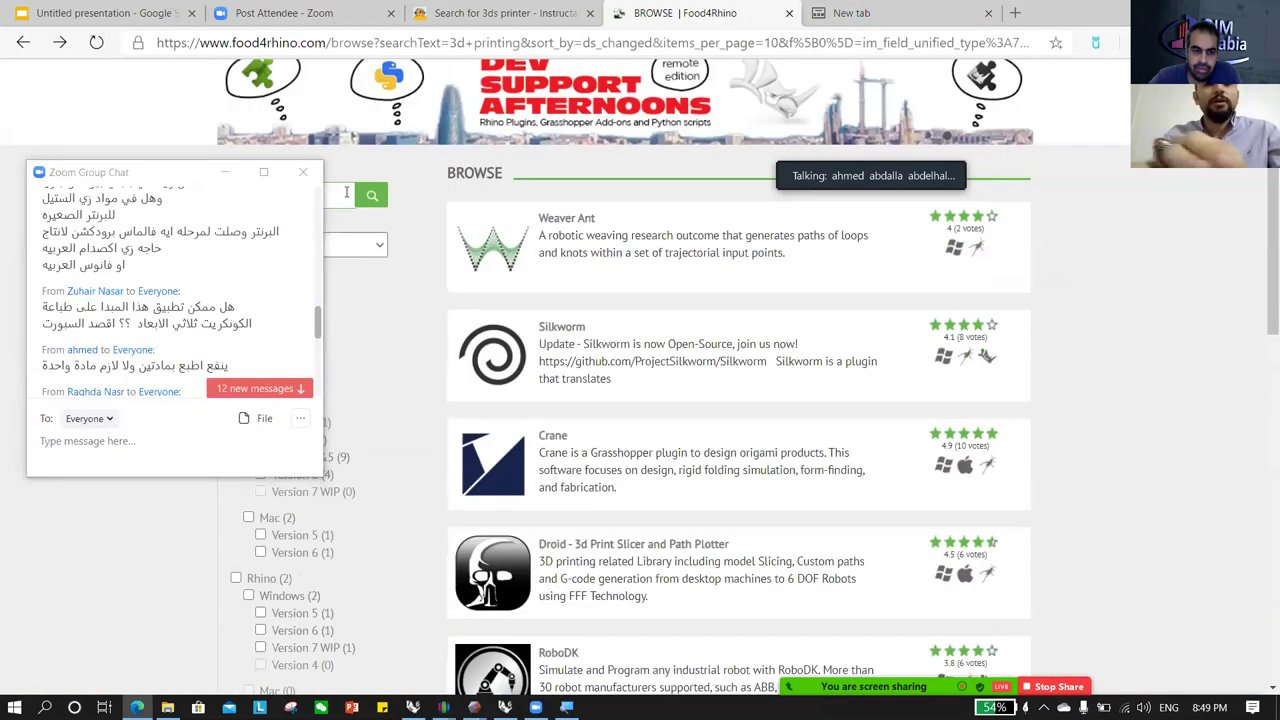
click(346, 193)
text(ameba)
key(Return)
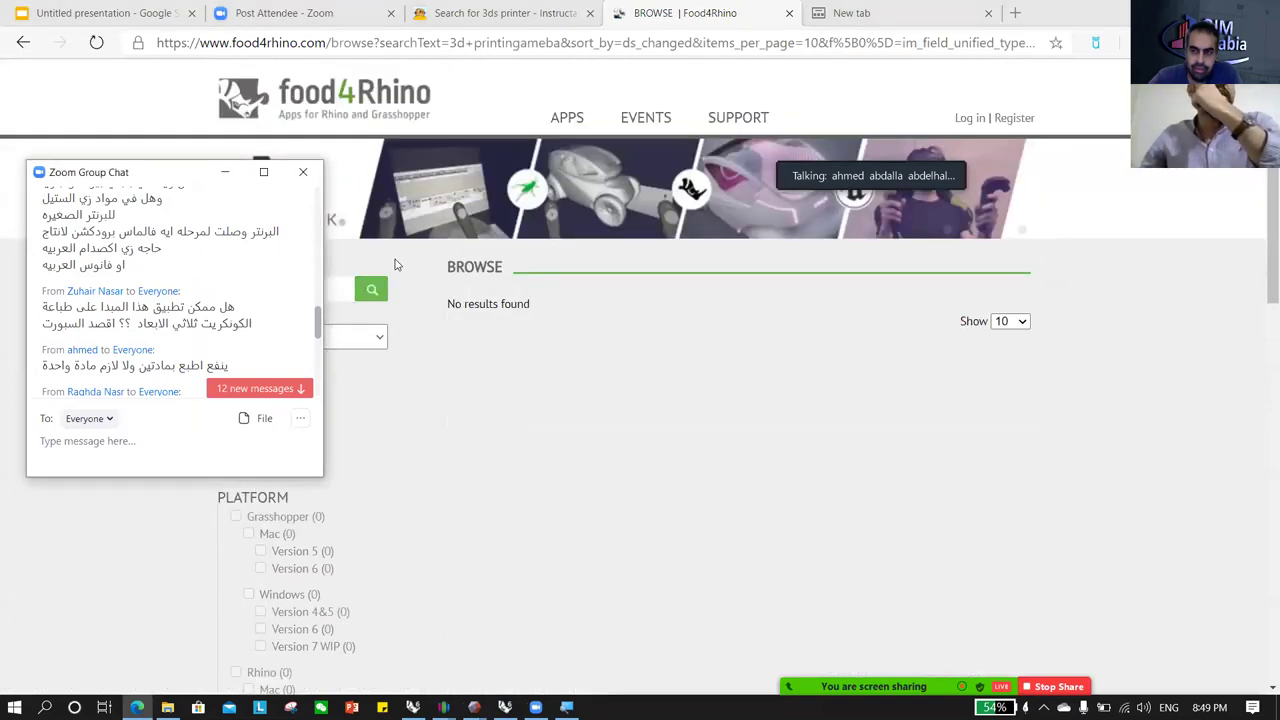
Retry the ameba search, get no results, and return to the Meshmixer wall model.
triple_click(309, 297)
text(a)
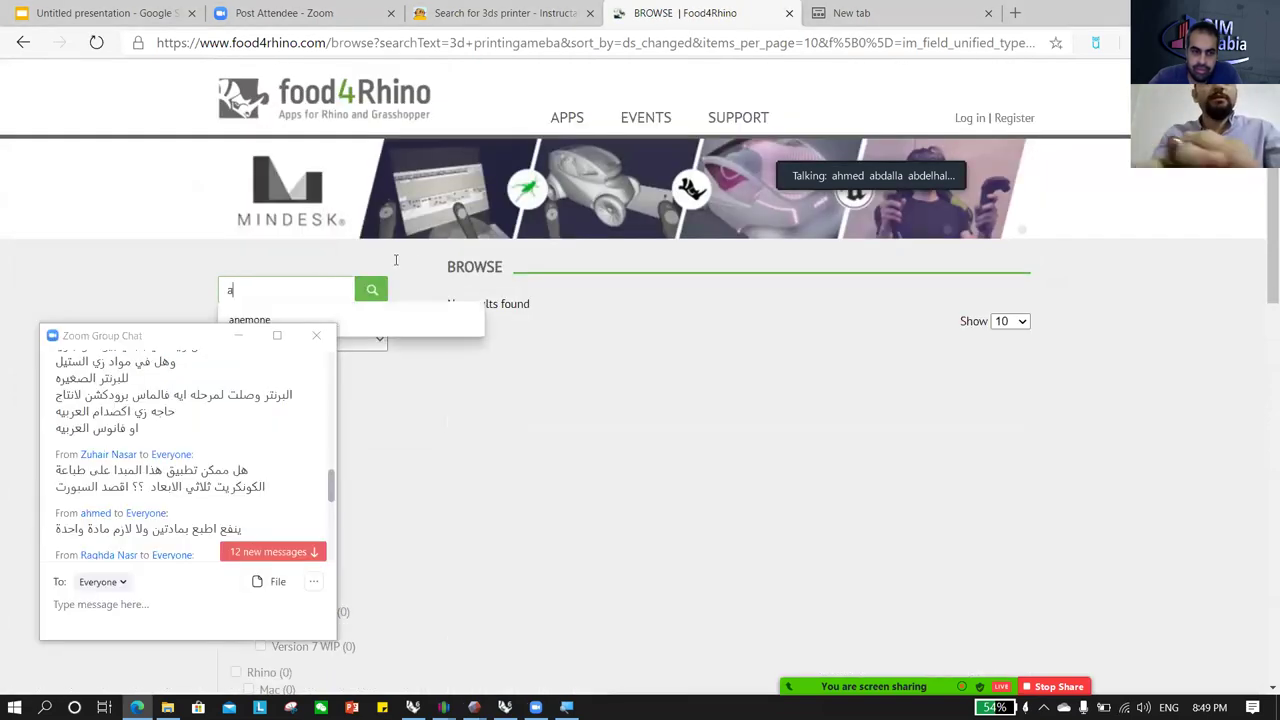
text(meba)
key(Return)
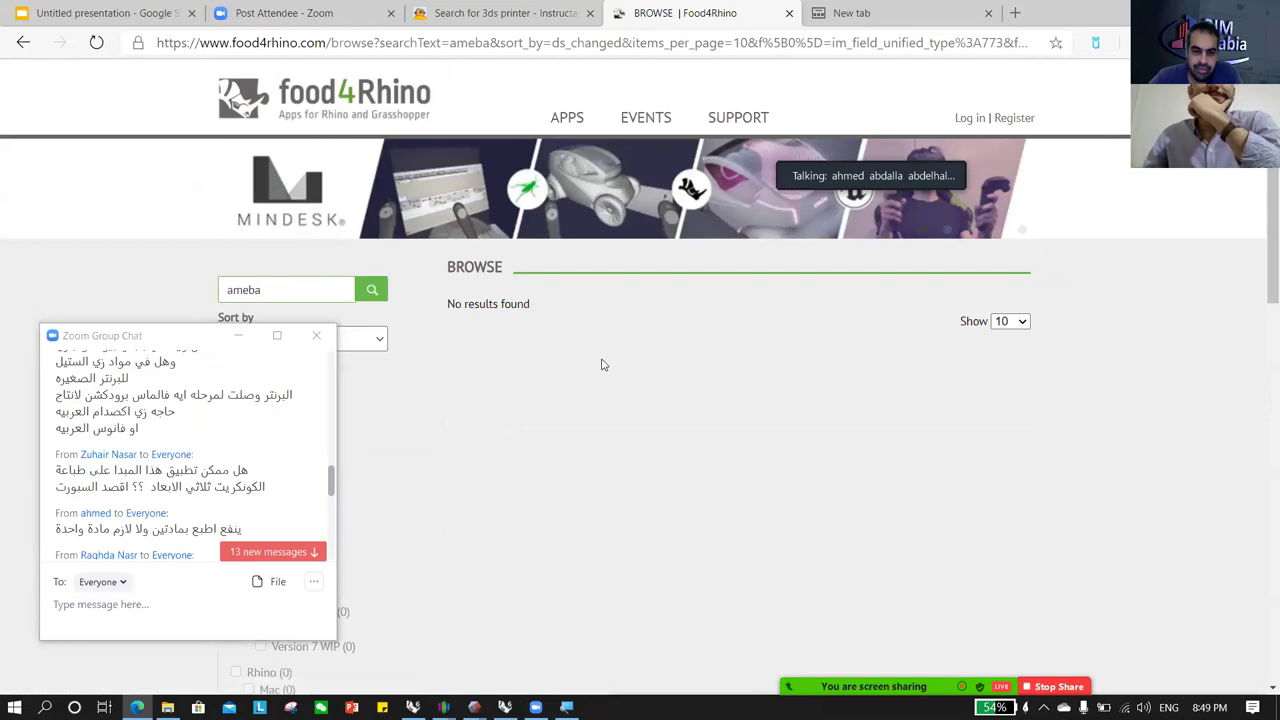
click(351, 288)
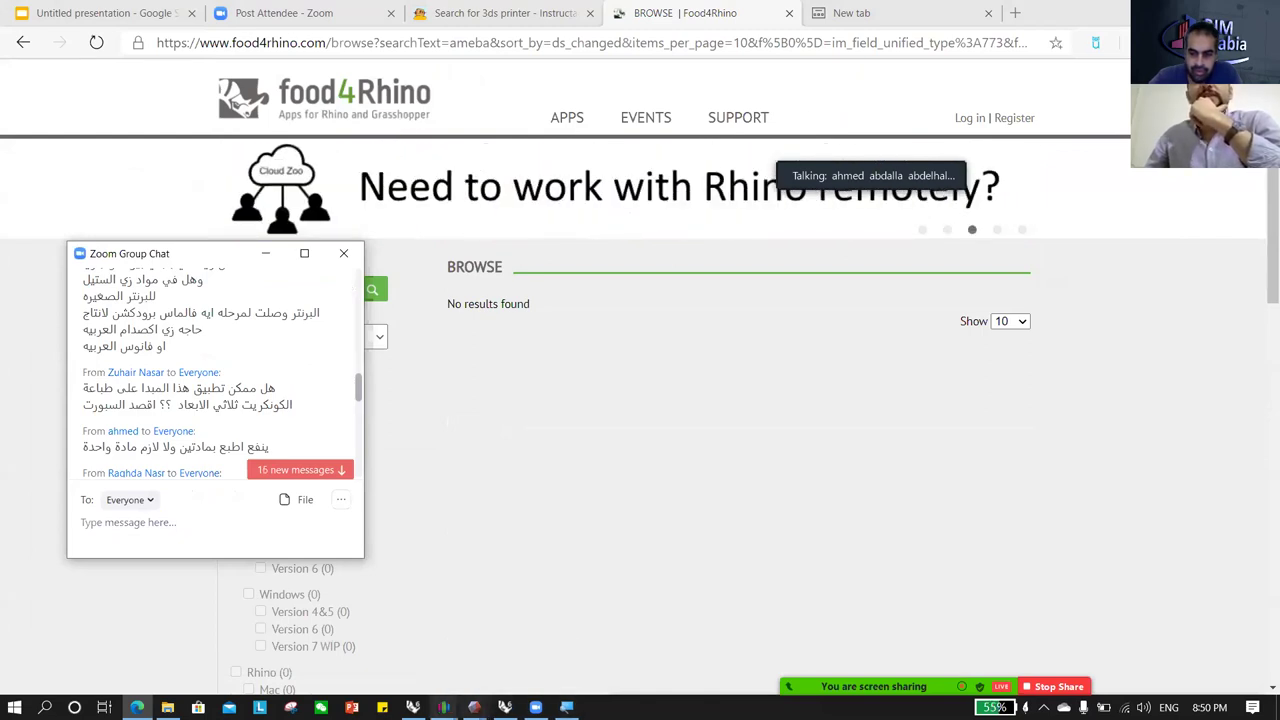
mouse_move(474, 707)
click(532, 649)
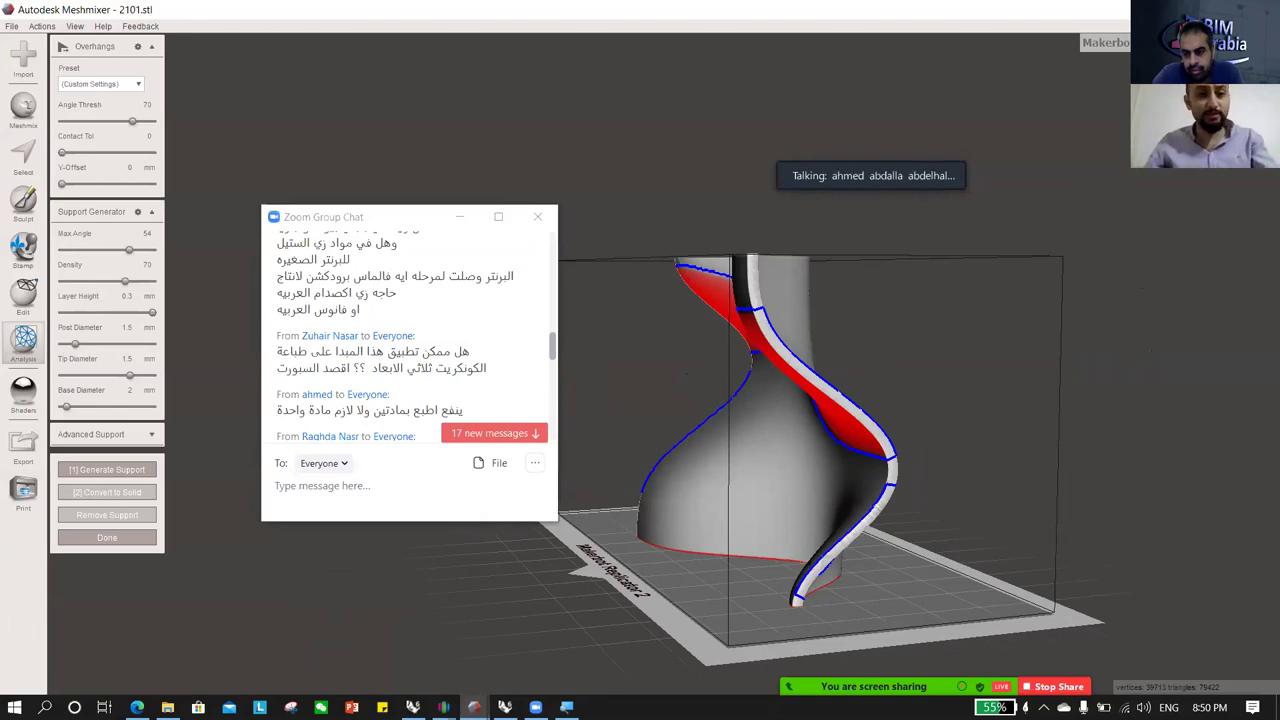
Search Bing for 'ameba grasshopper' in the new tab, then return to Meshmixer.
click(137, 707)
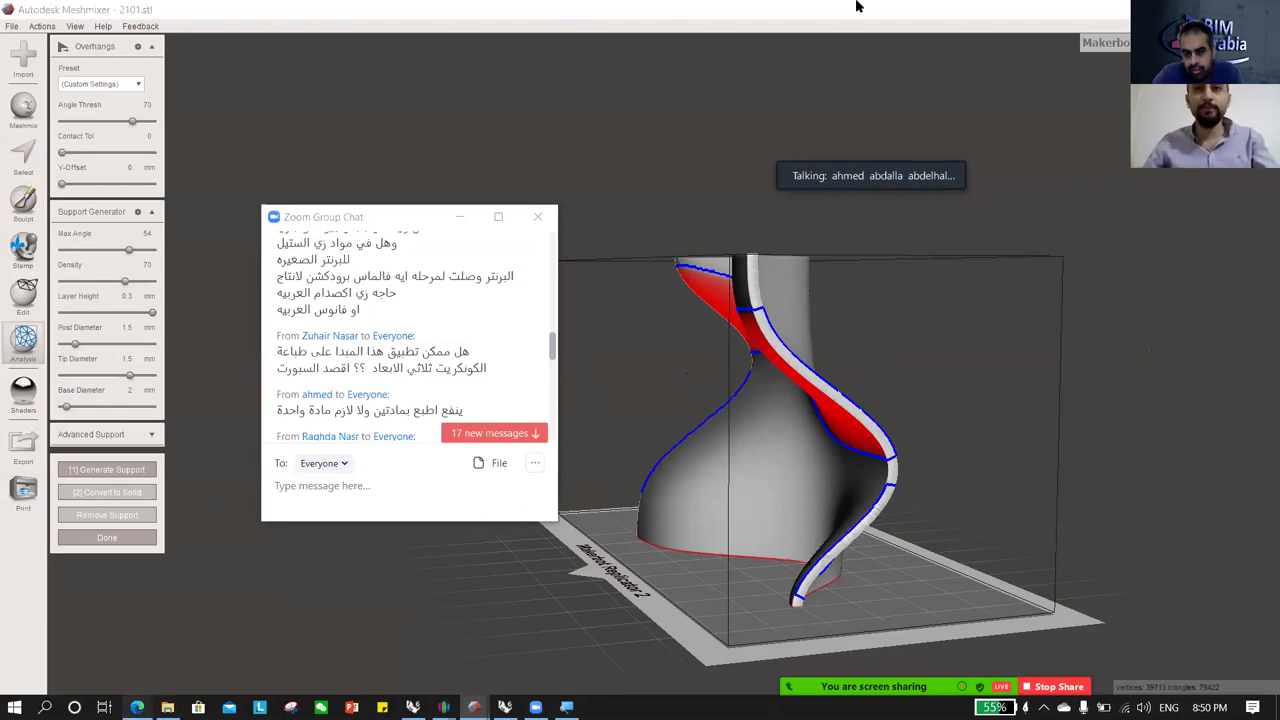
key(ctrl+Tab)
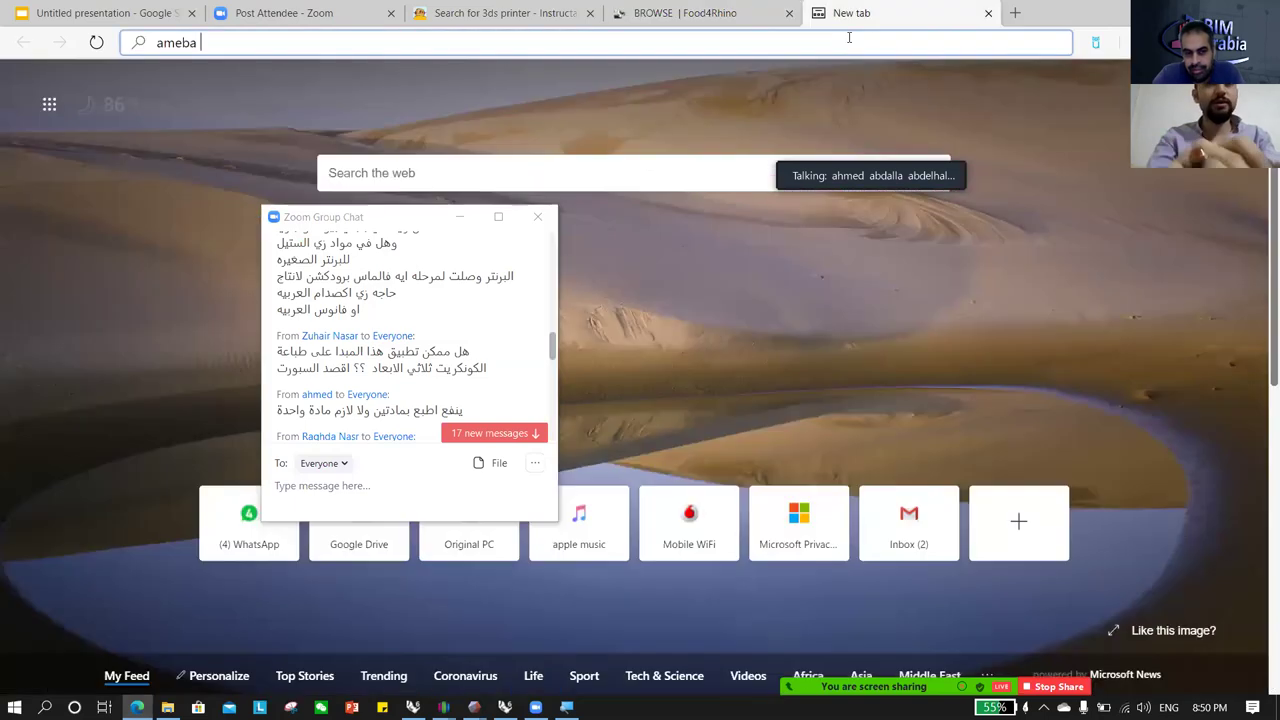
text(ameba)
key(BackSpace)
key(BackSpace)
key(BackSpace)
key(BackSpace)
key(BackSpace)
key(BackSpace)
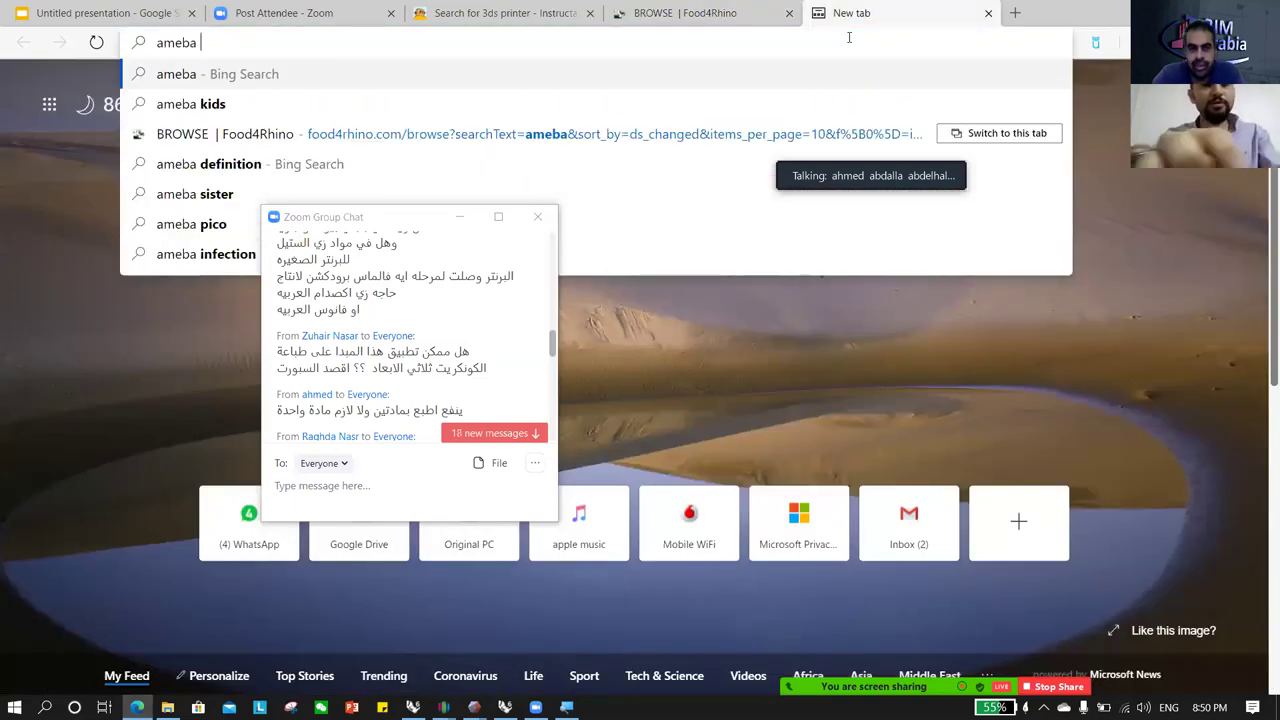
text(grasshopper)
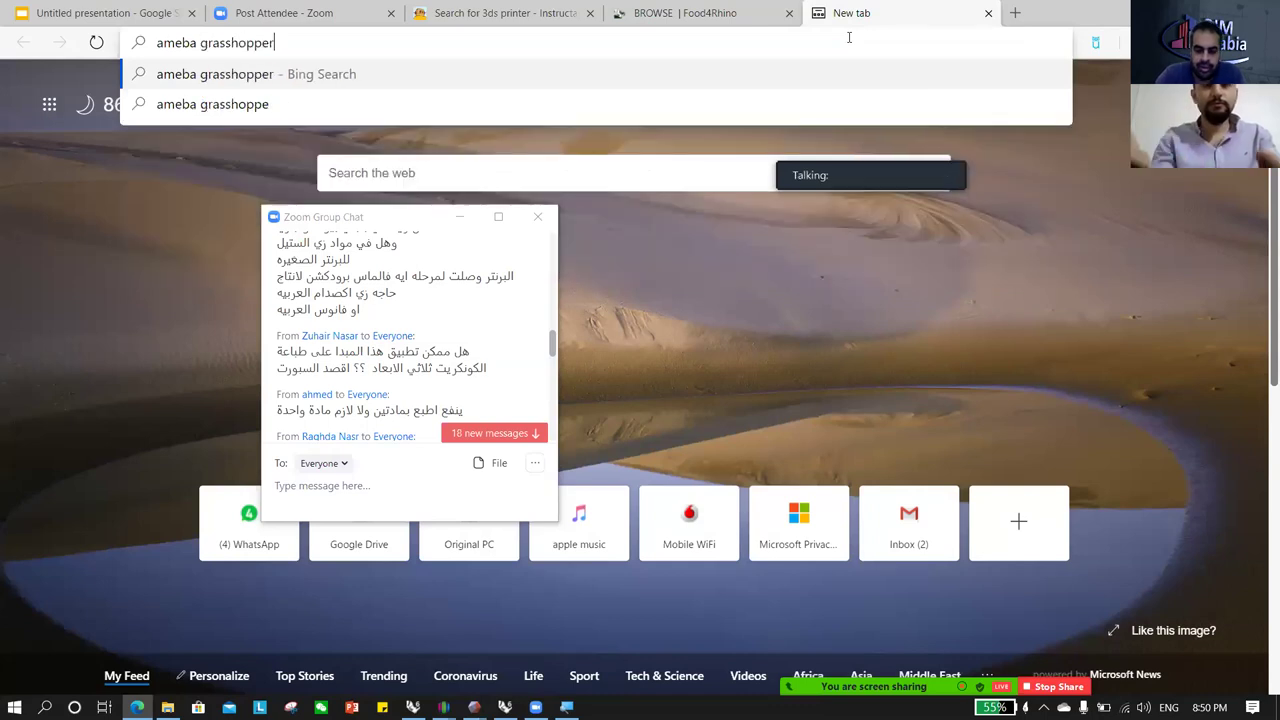
key(Return)
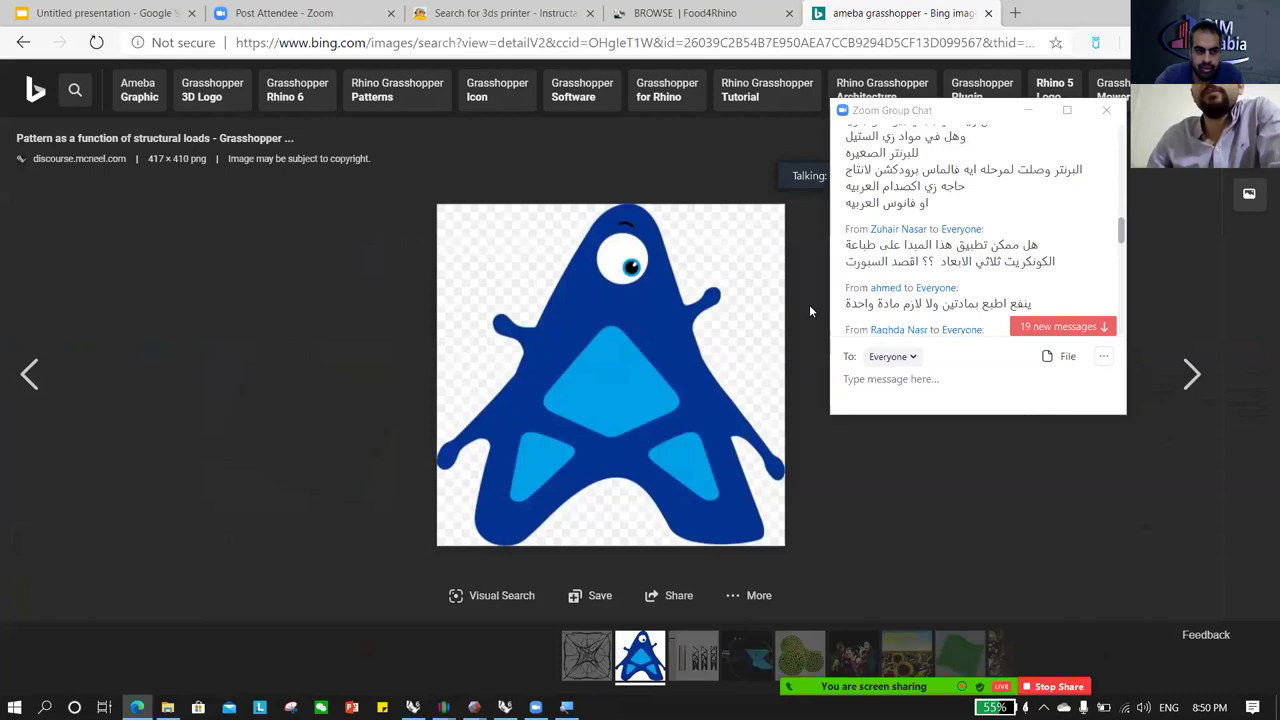
key(alt+Tab)
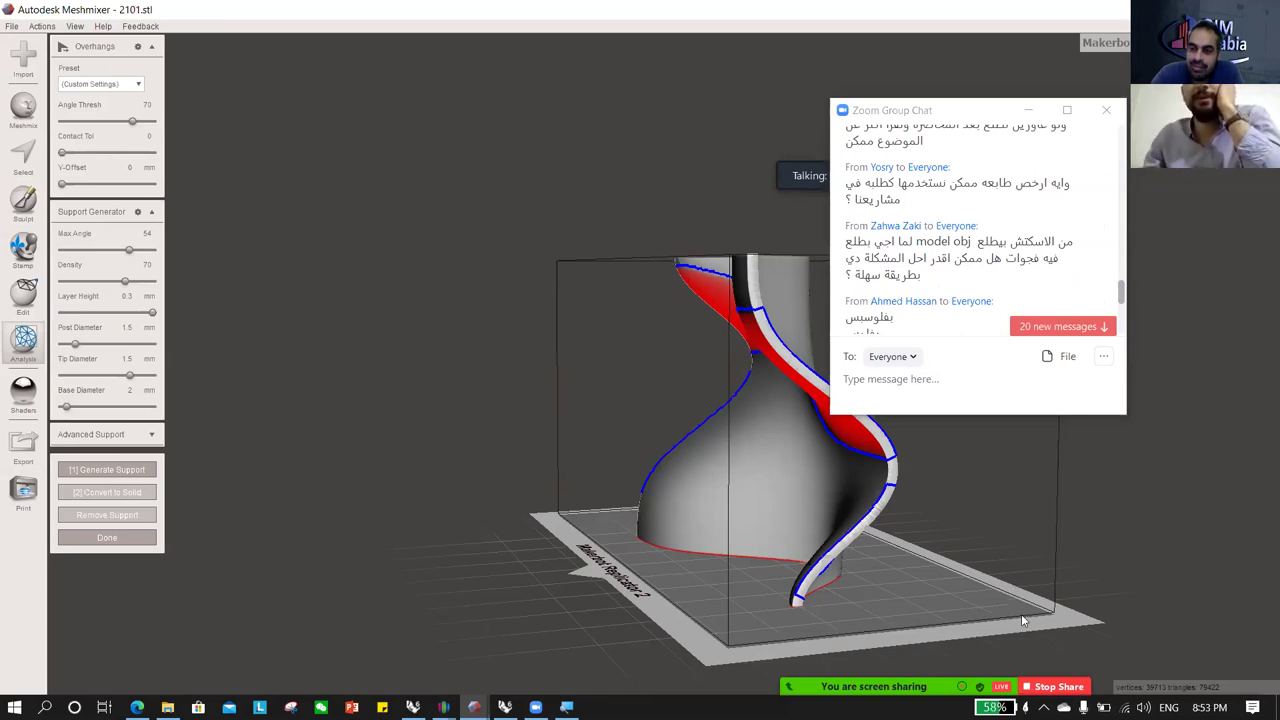
Glance at the meeting options and participants list, then switch to Simplify3D's print settings.
click(989, 663)
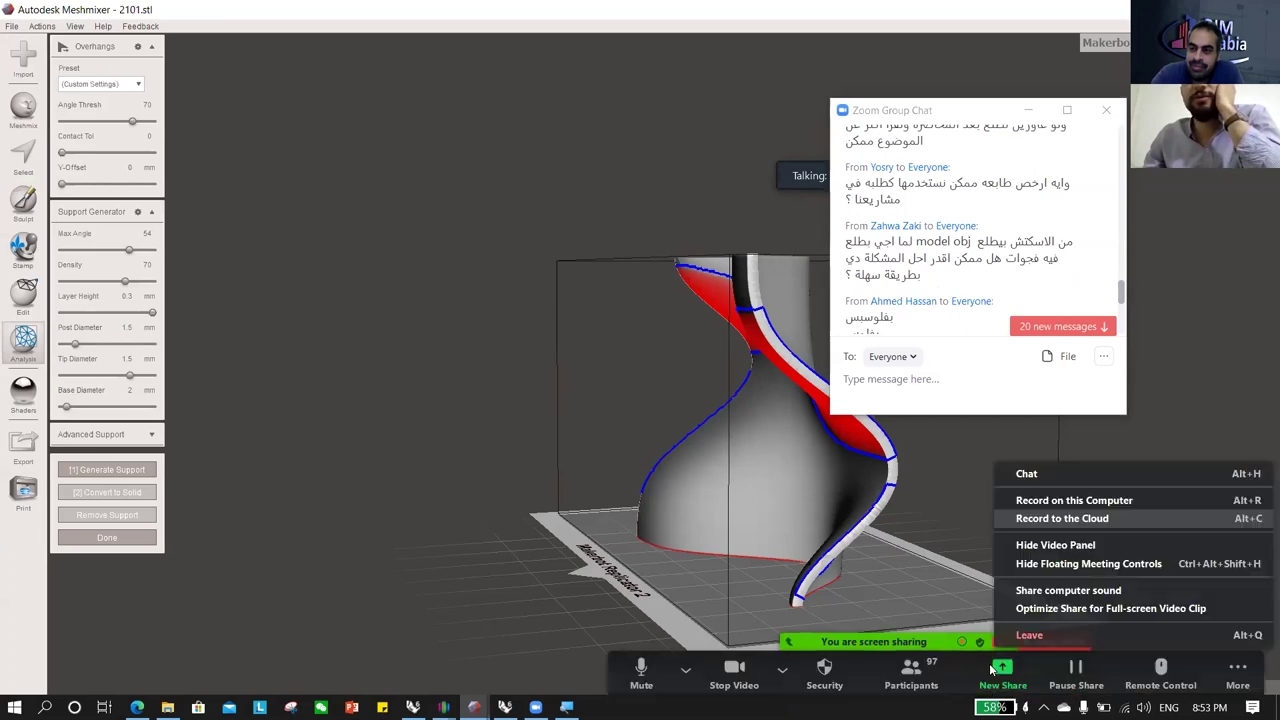
click(1041, 428)
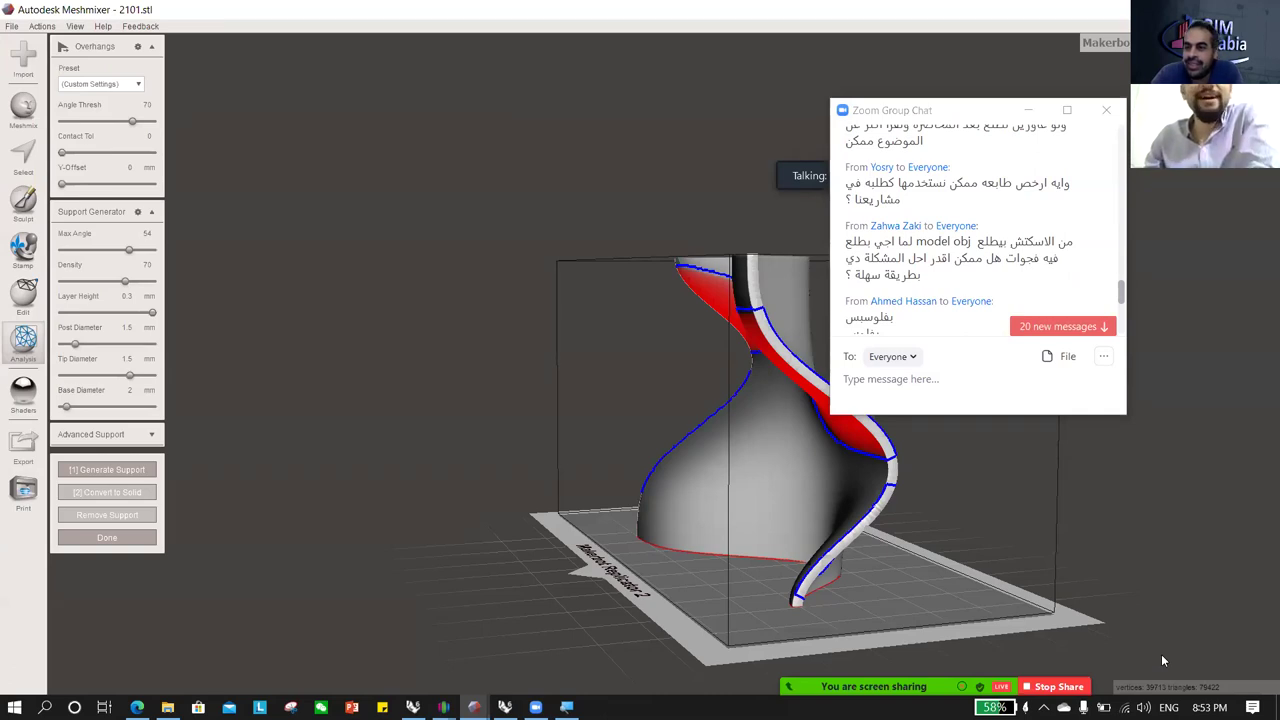
mouse_move(1161, 654)
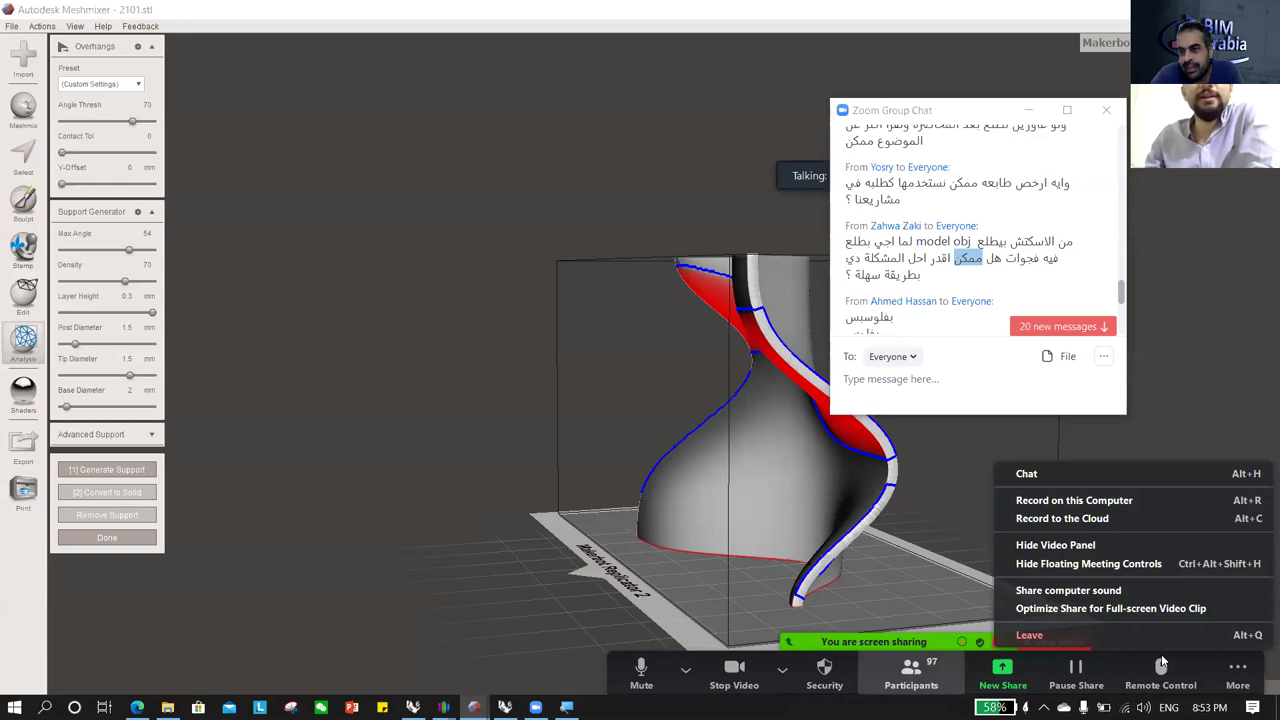
key(alt+u)
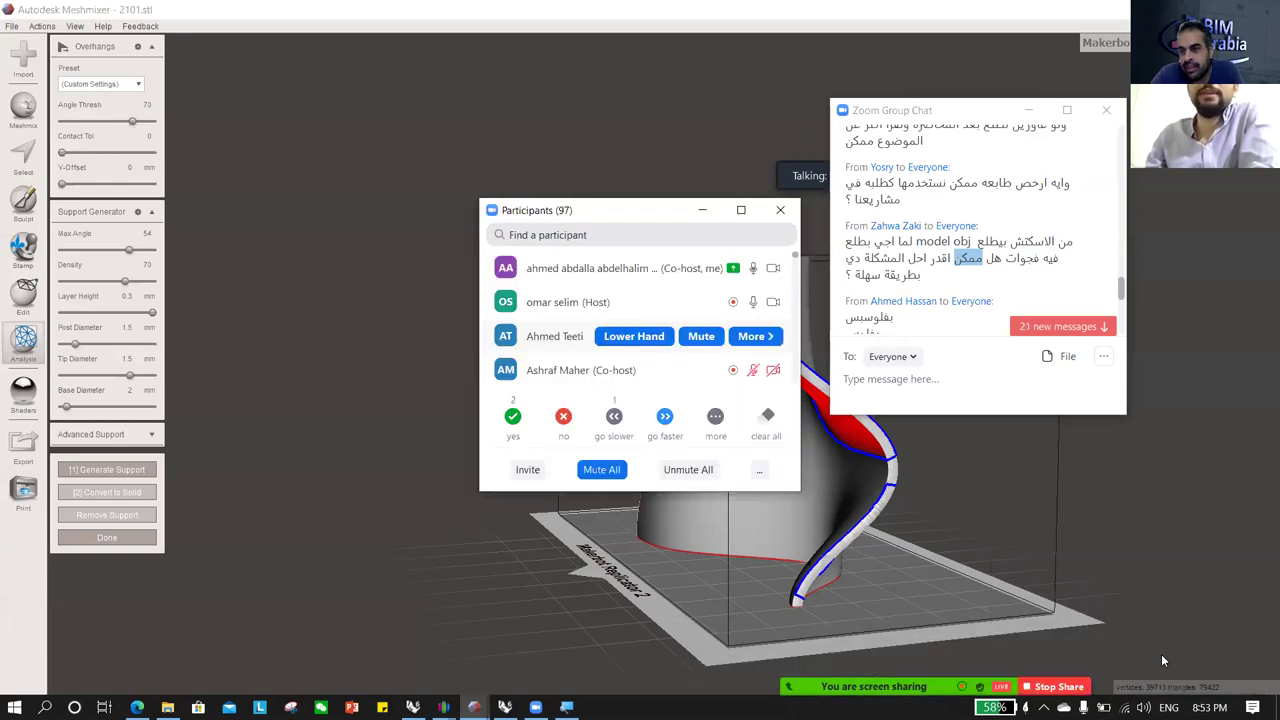
click(780, 210)
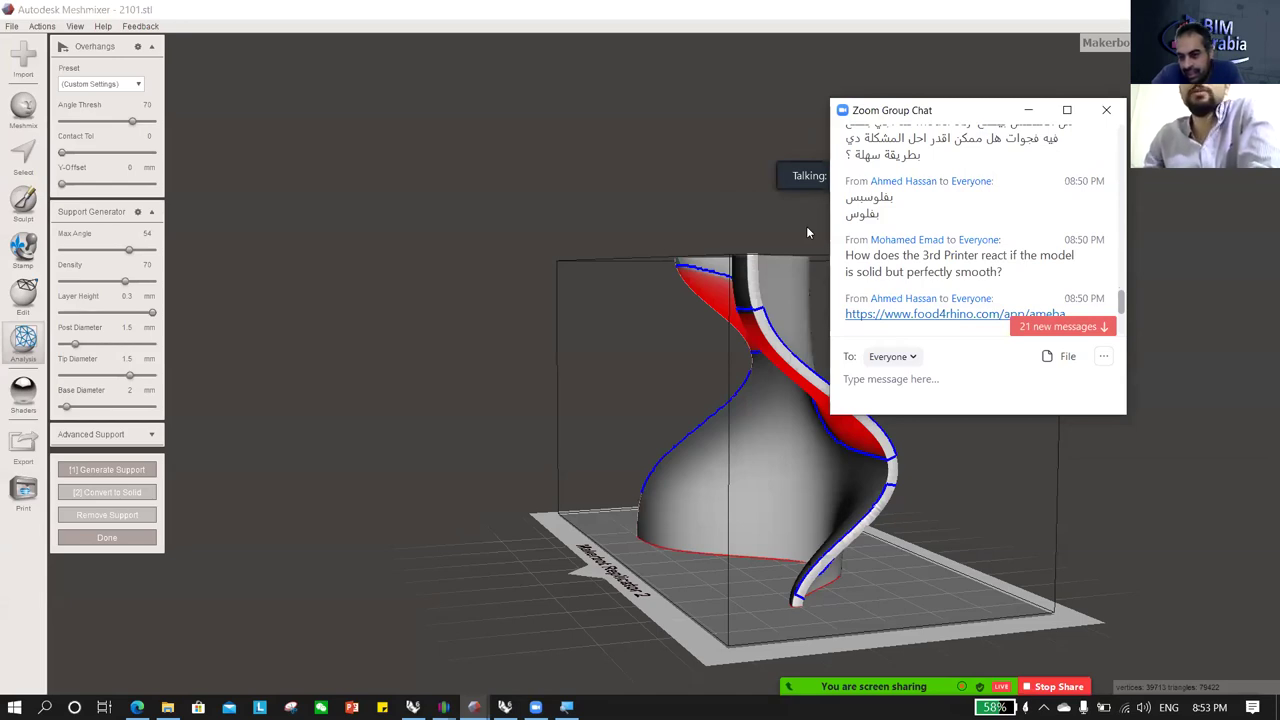
click(443, 707)
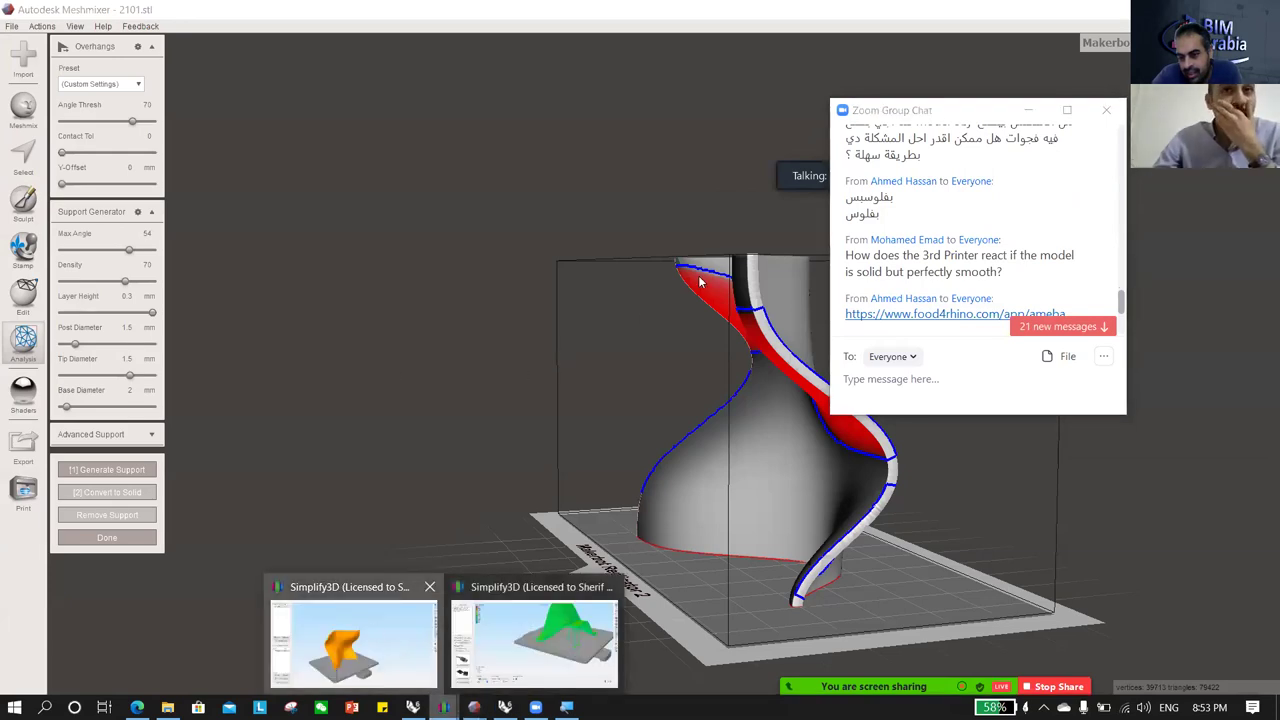
click(390, 652)
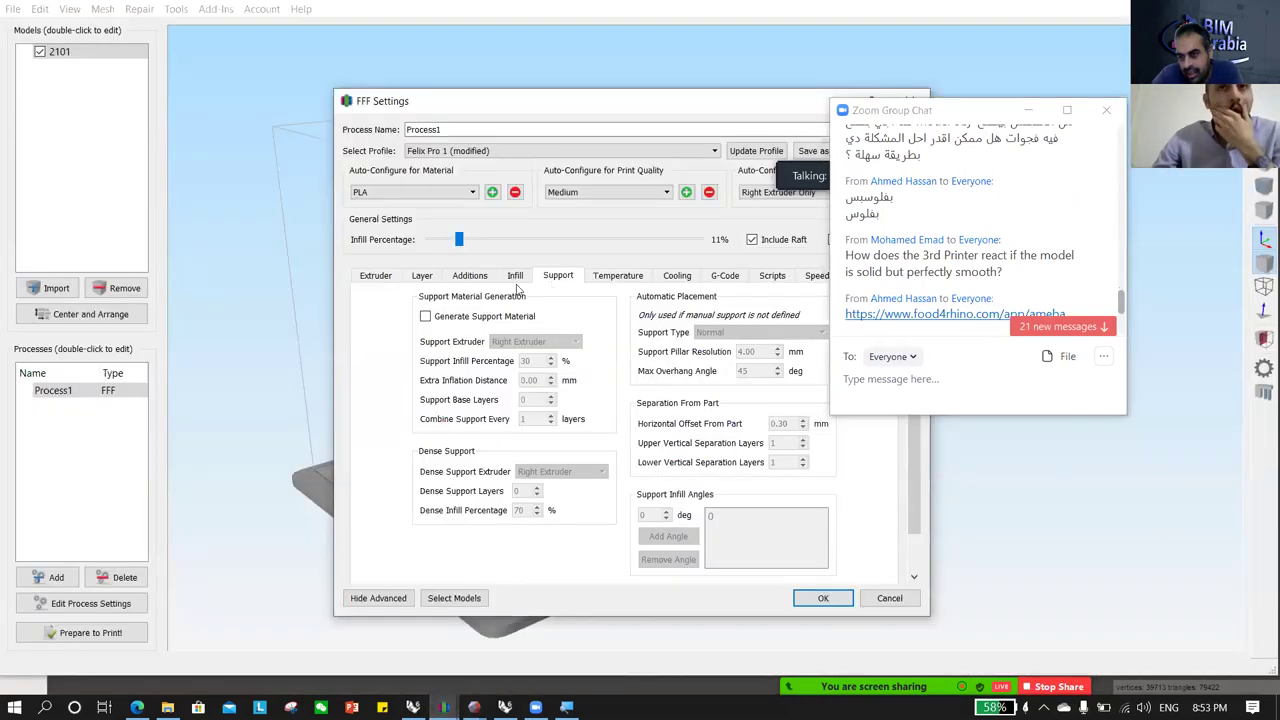
Tick Generate Support Material, then review the Layer and Extruder settings tabs.
click(425, 316)
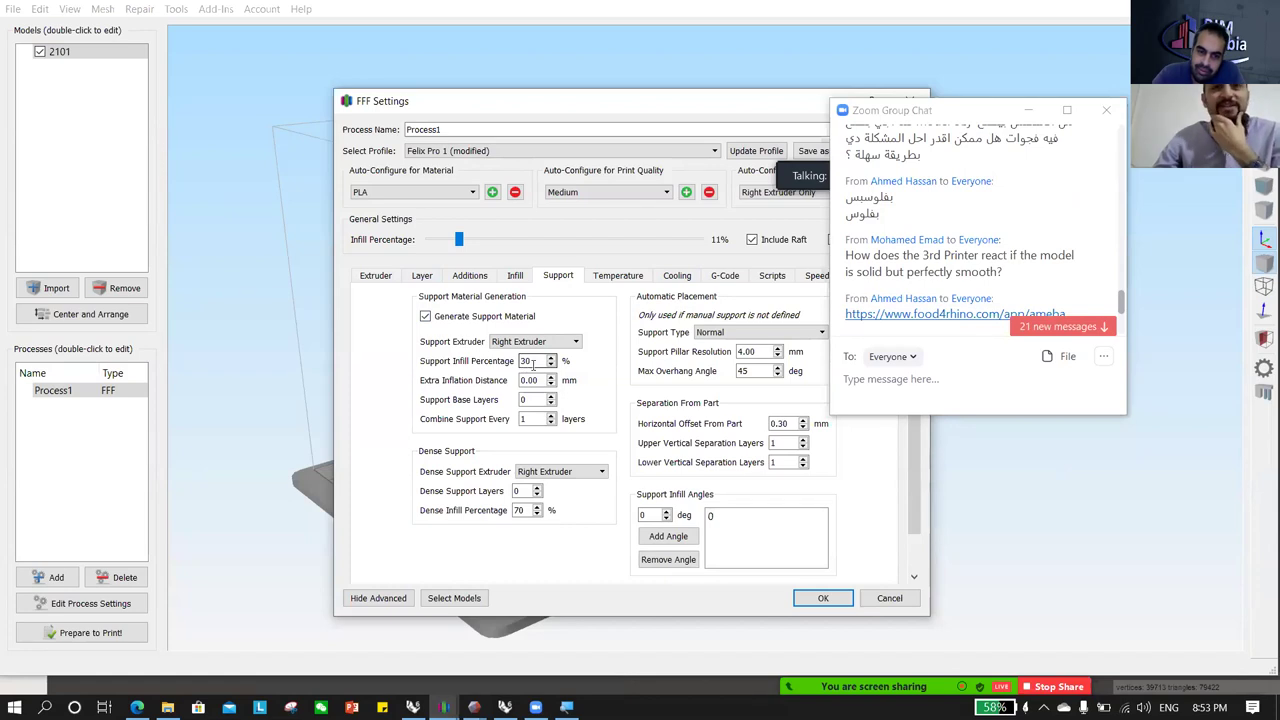
click(425, 276)
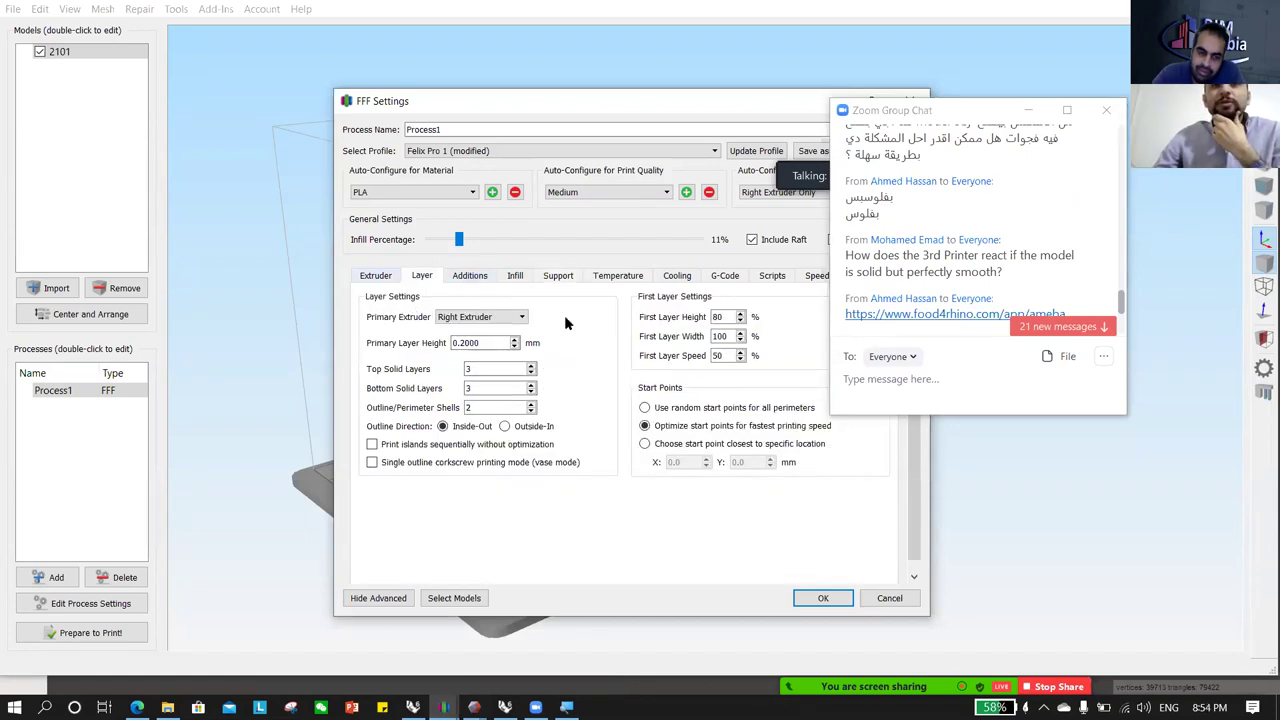
key(ctrl+shift+Tab)
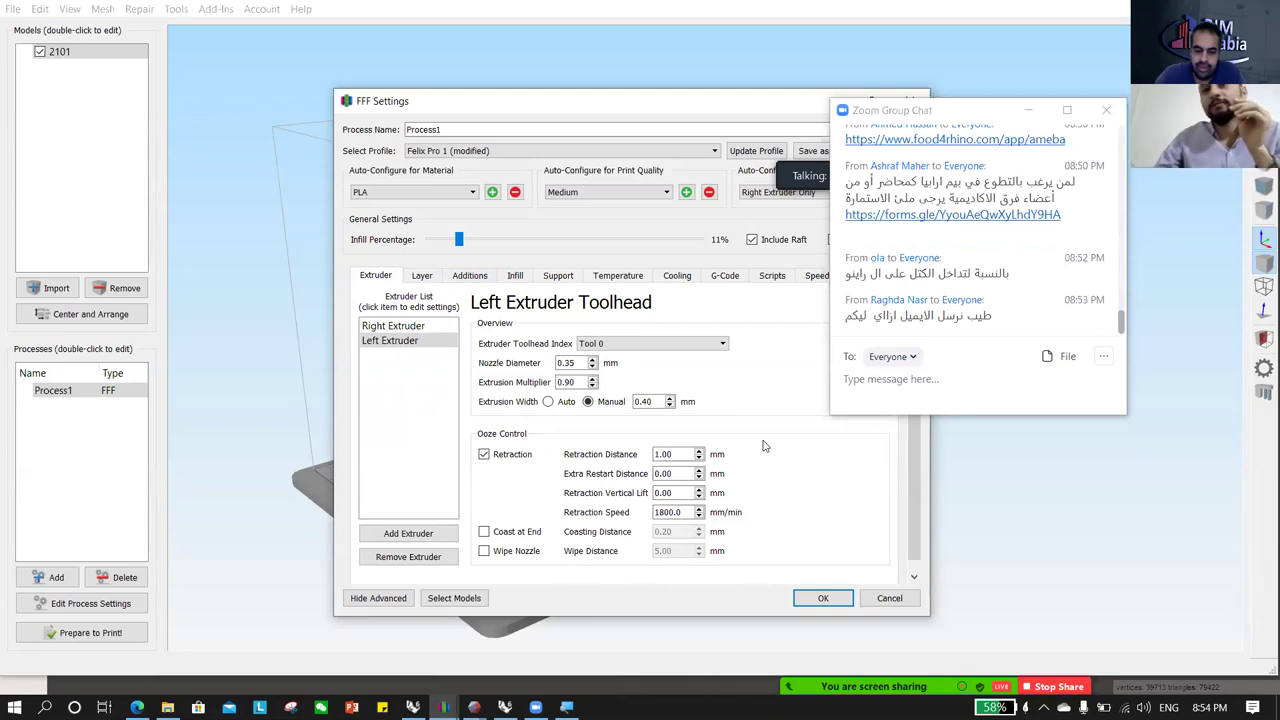
Post an e-mail address in the meeting chat and switch over to the browser.
click(890, 379)
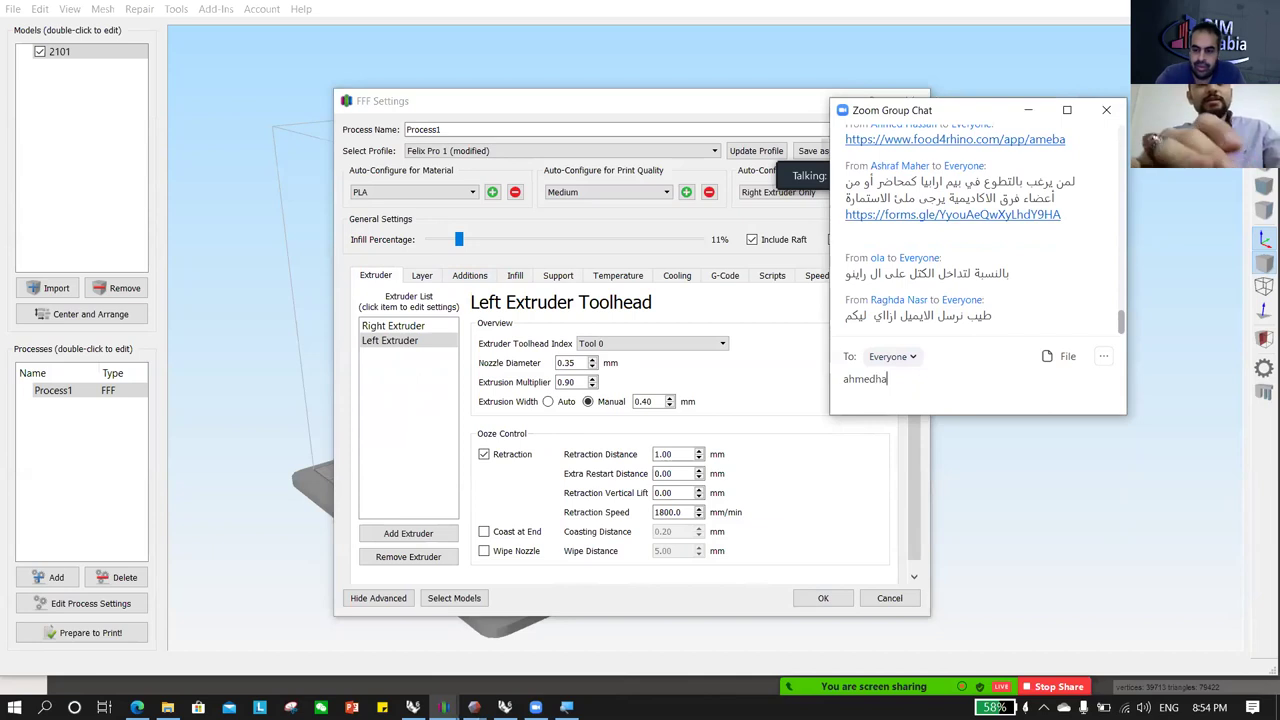
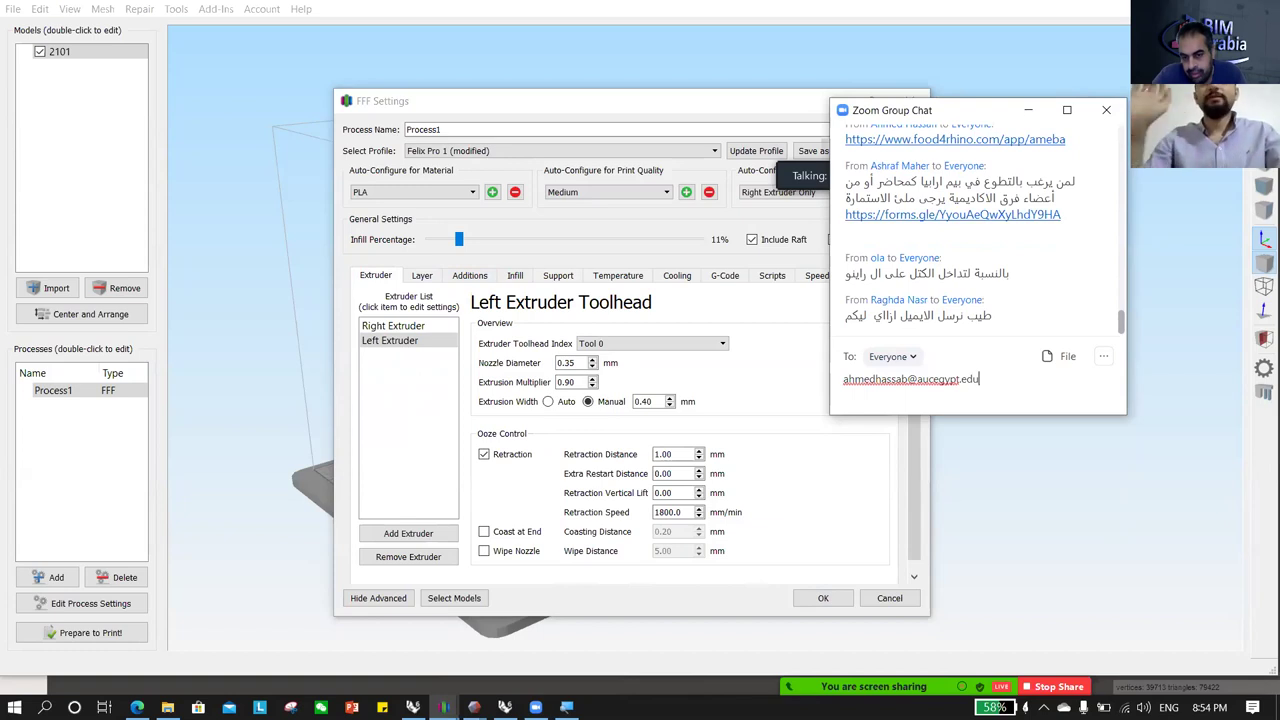
key(Return)
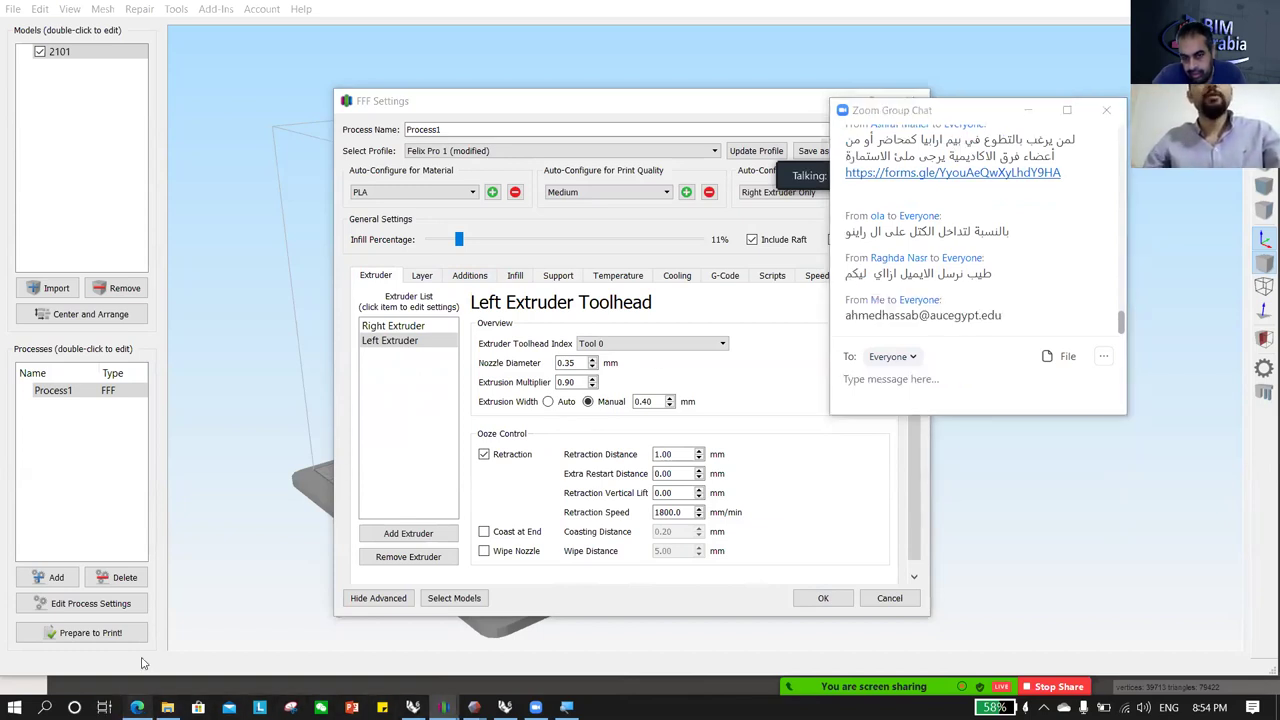
key(alt+Tab)
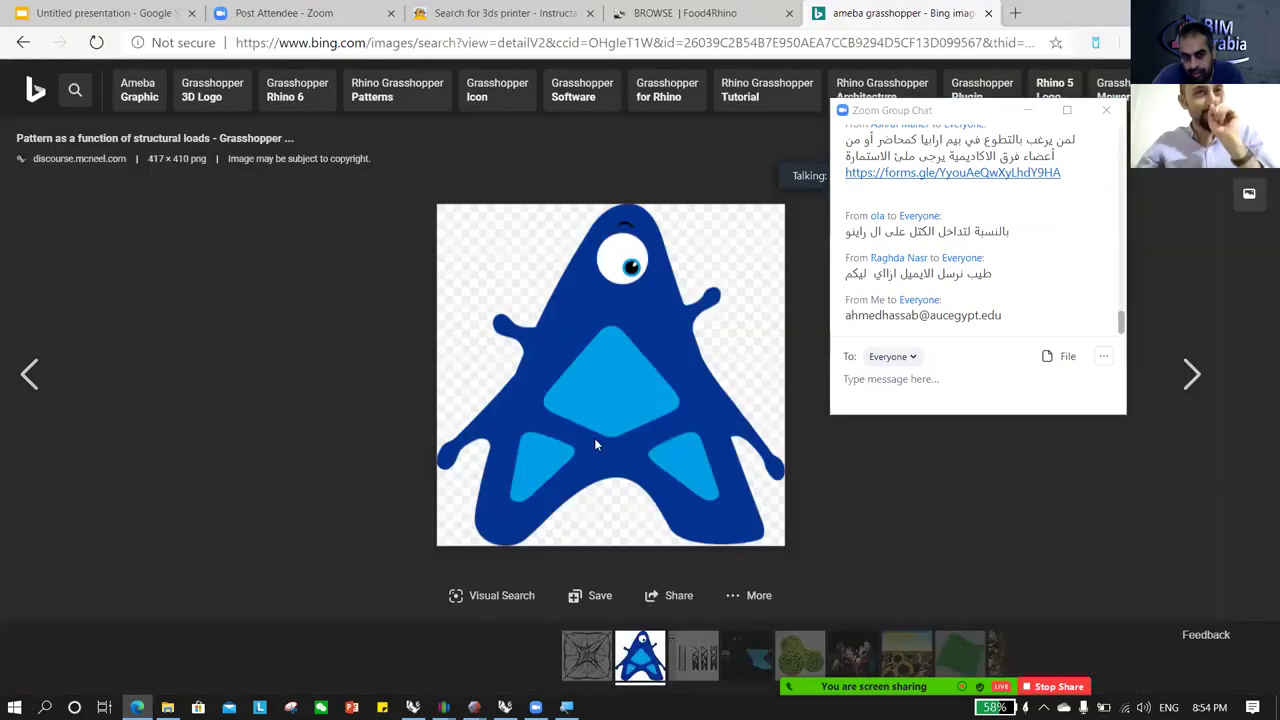
Search for Facebook in a new browser tab and open the instructor's Facebook page.
key(ctrl+t)
text(fa)
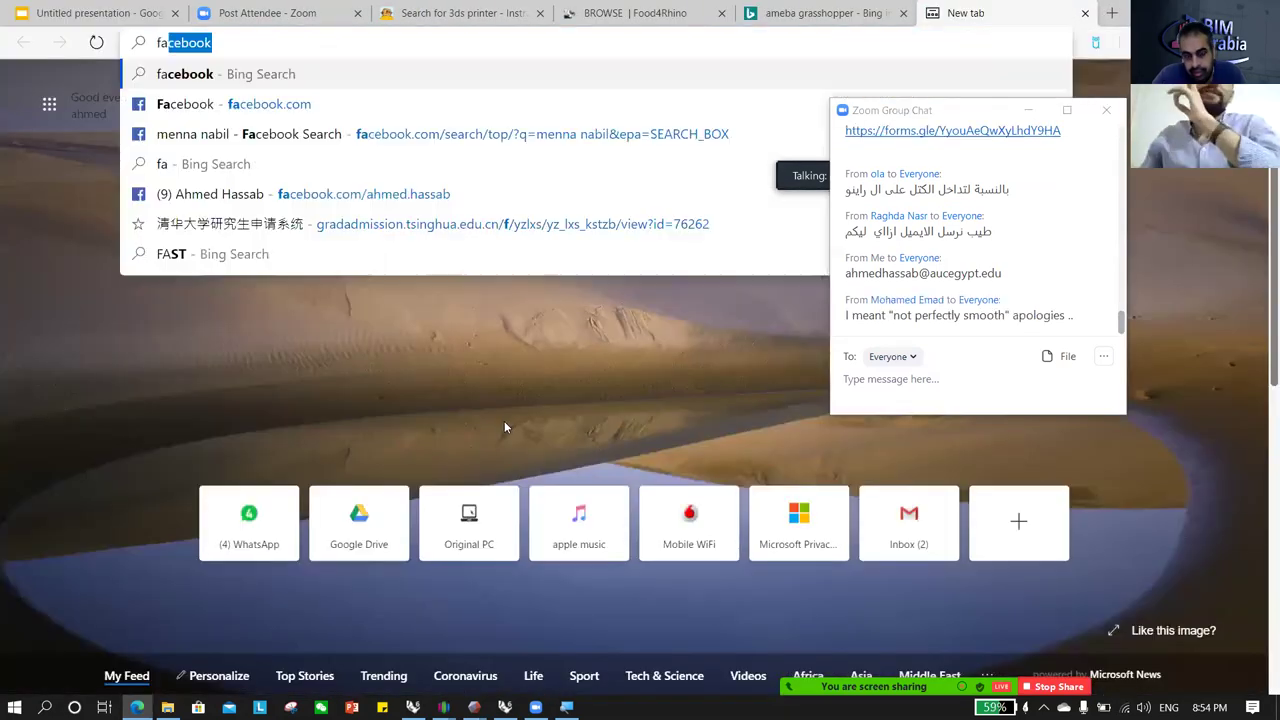
key(Return)
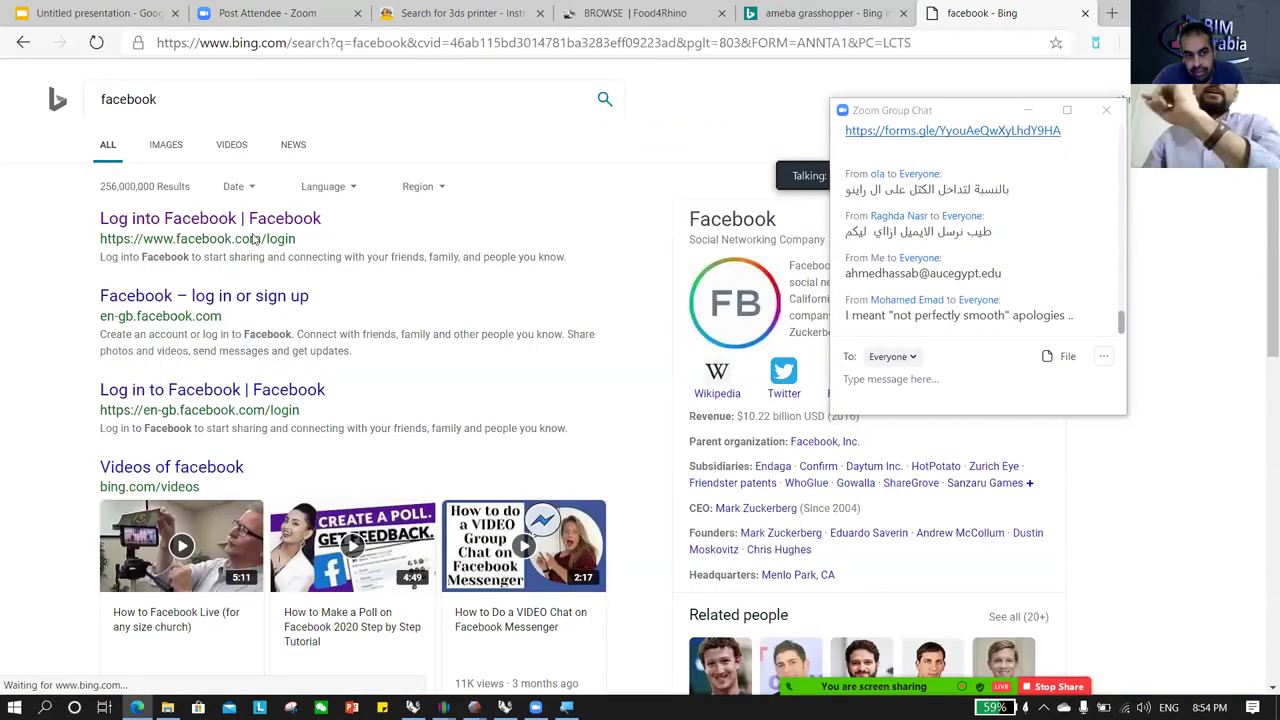
click(215, 296)
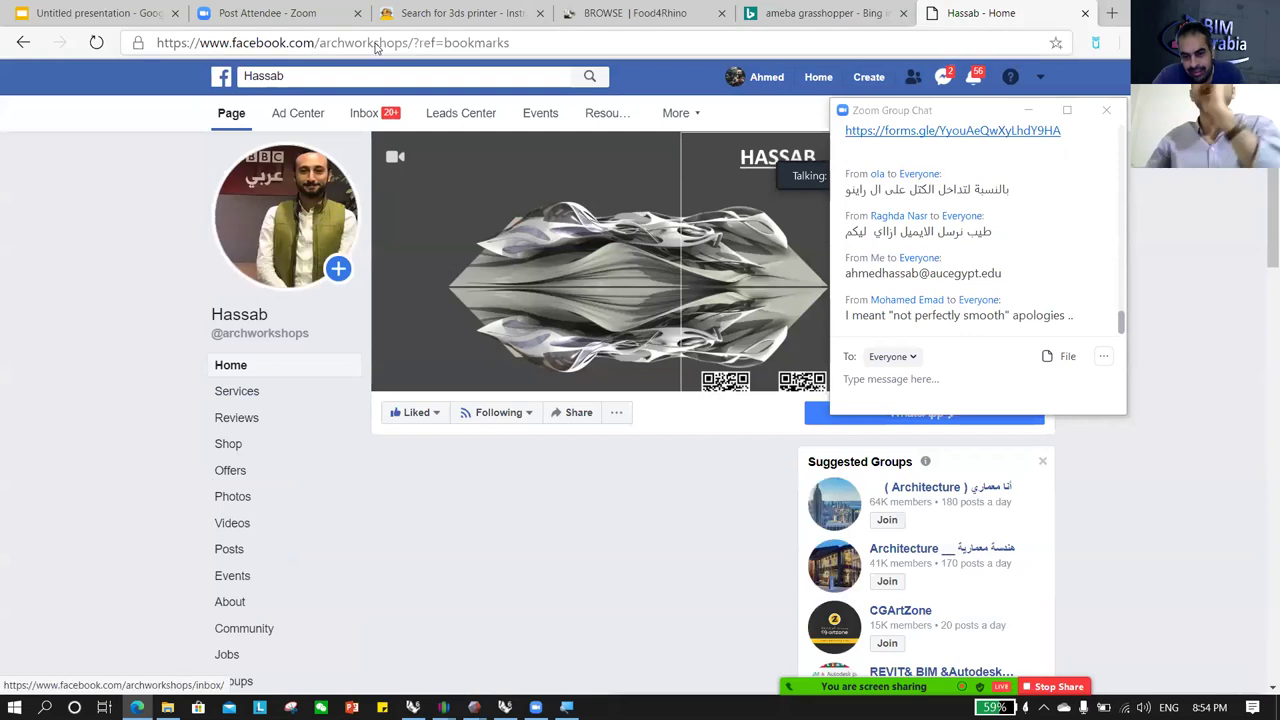
click(375, 44)
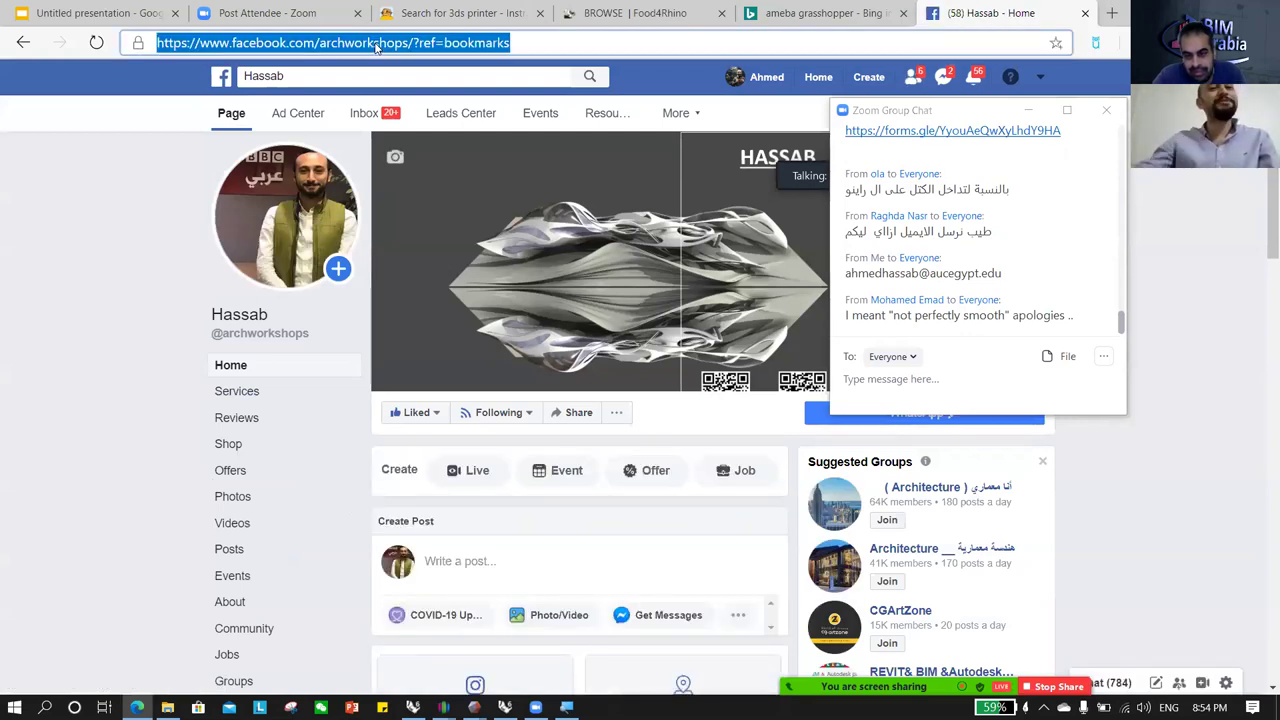
click(580, 414)
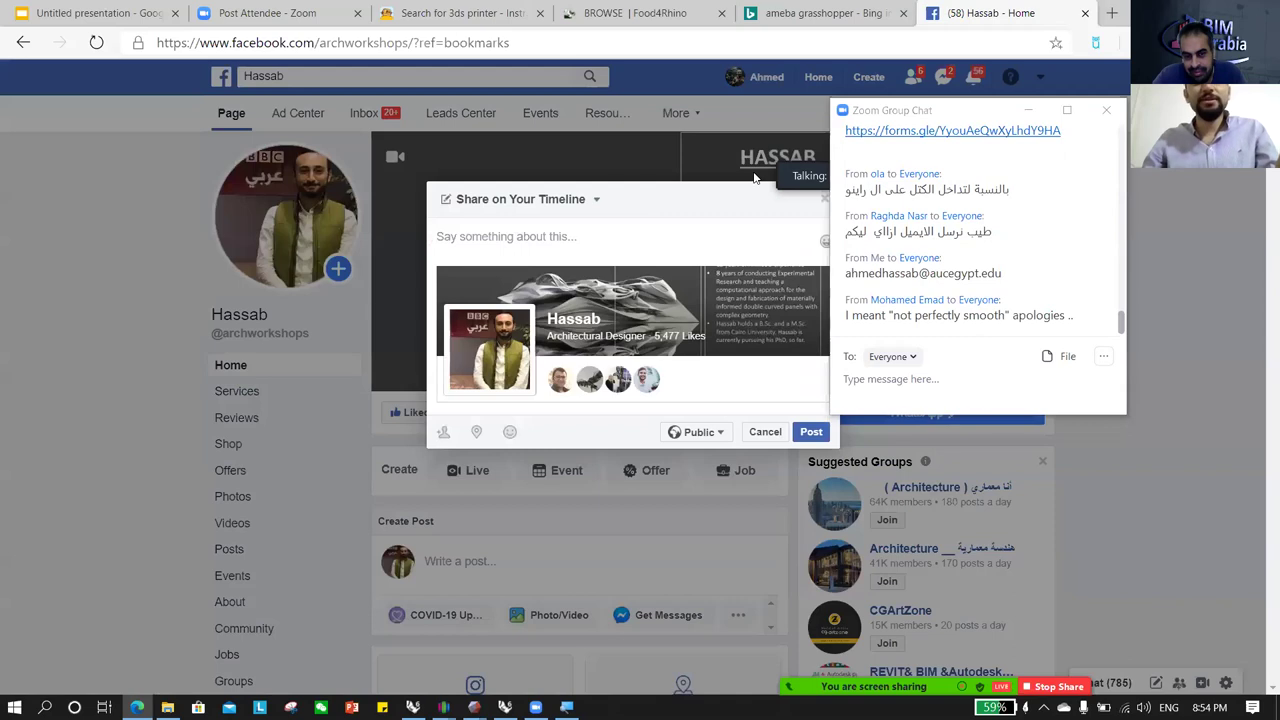
key(Escape)
Copy the Facebook page URL and post it in the Zoom meeting chat.
click(436, 52)
key(ctrl+c)
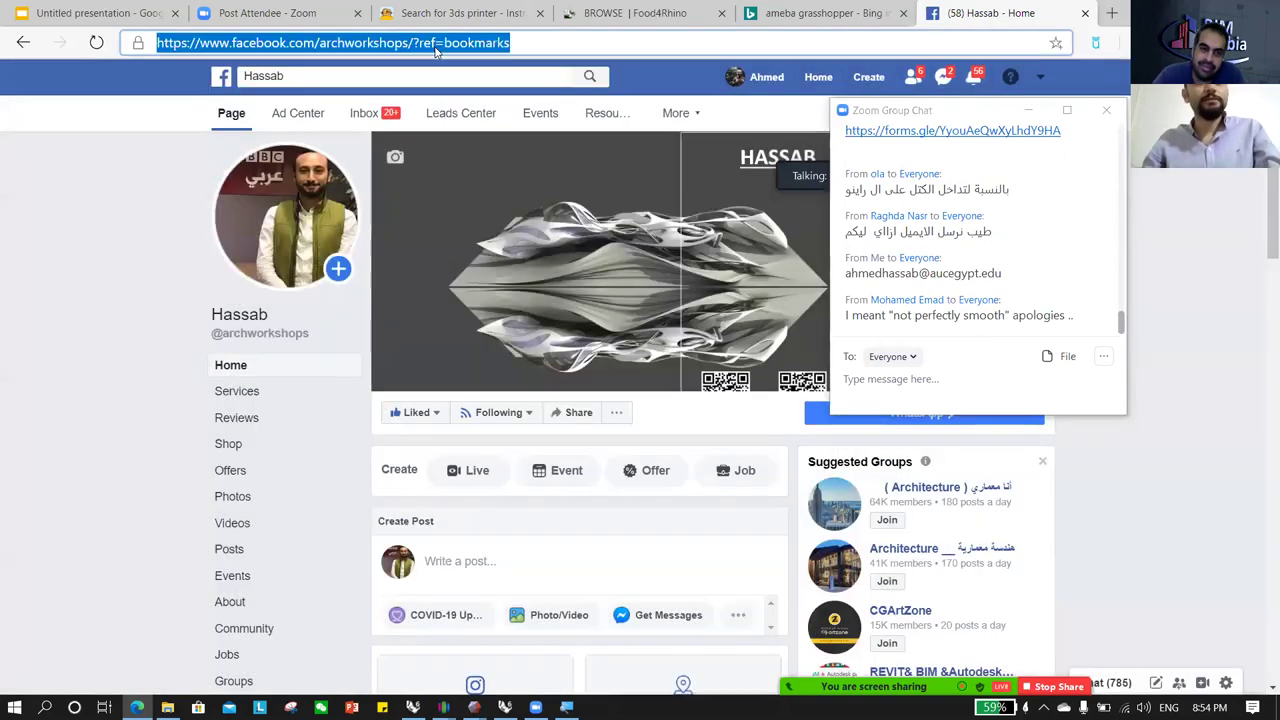
key(alt+Tab)
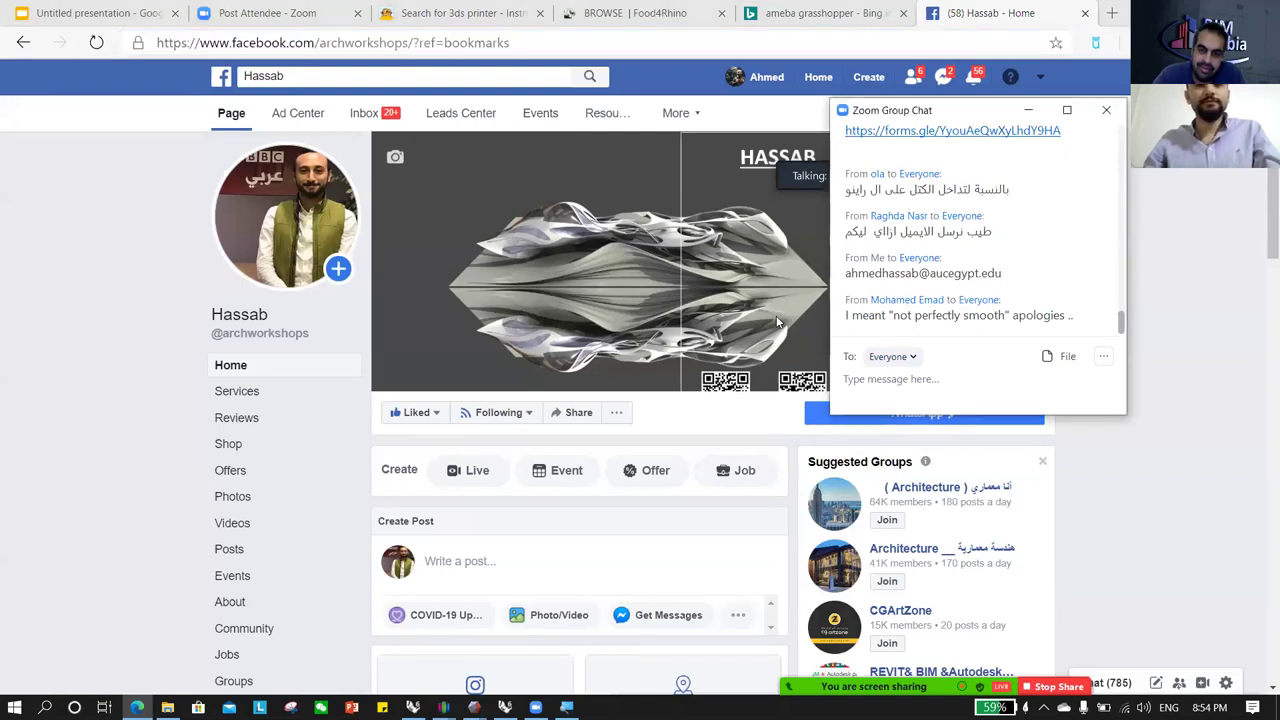
key(ctrl+v)
key(Return)
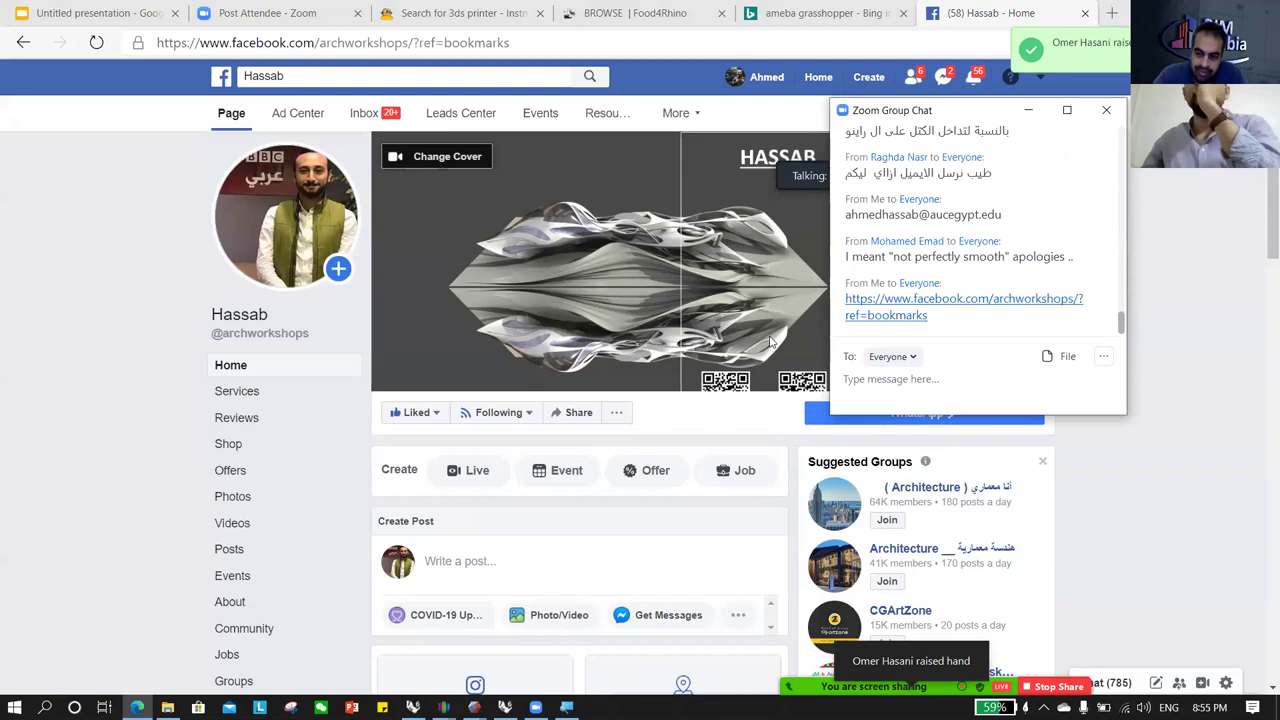
click(1109, 14)
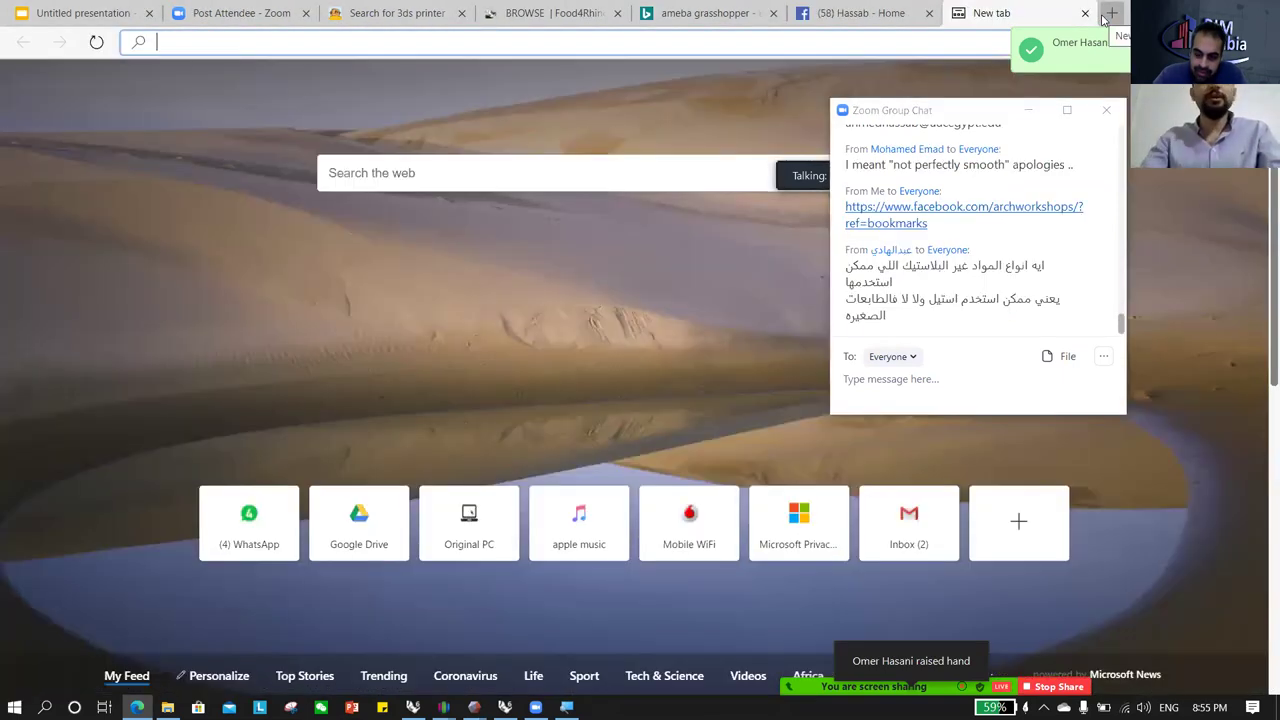
Open the instructor's LinkedIn profile and post its link in the meeting chat.
text(lin)
key(BackSpace)
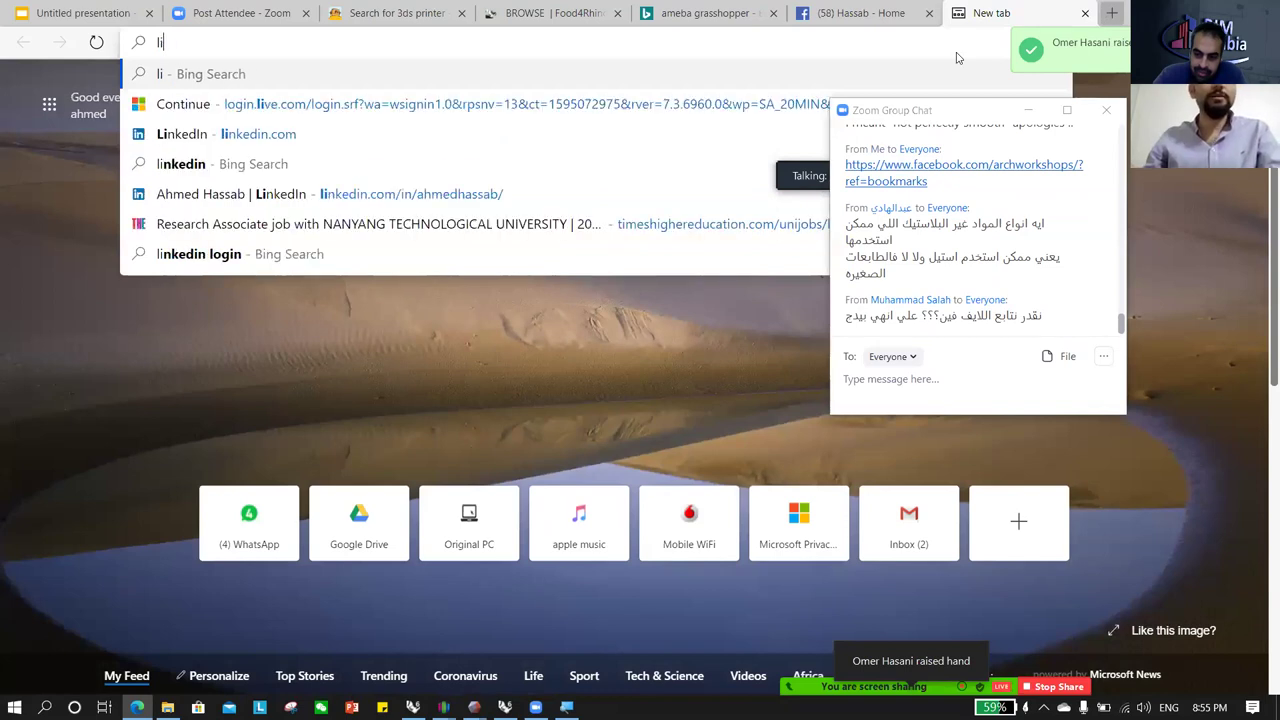
text(n)
key(Return)
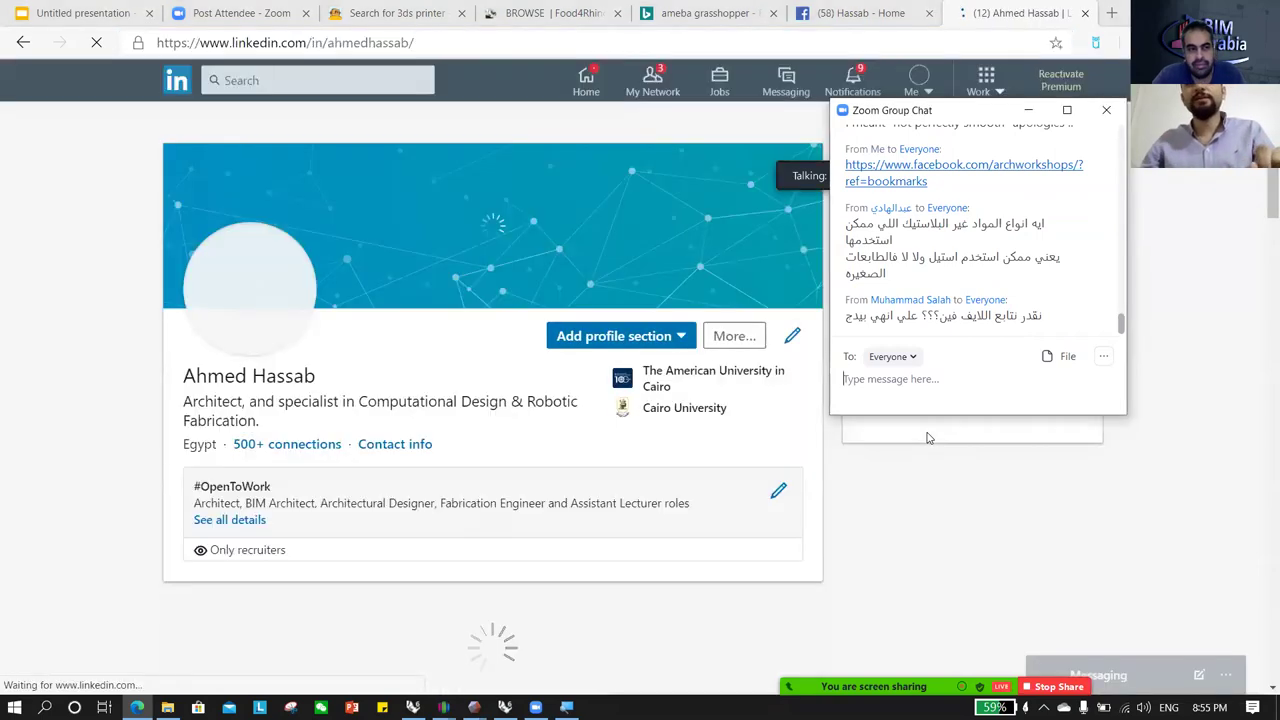
text(https://www.linkedin.com/in/ahmedhassab/)
key(Return)
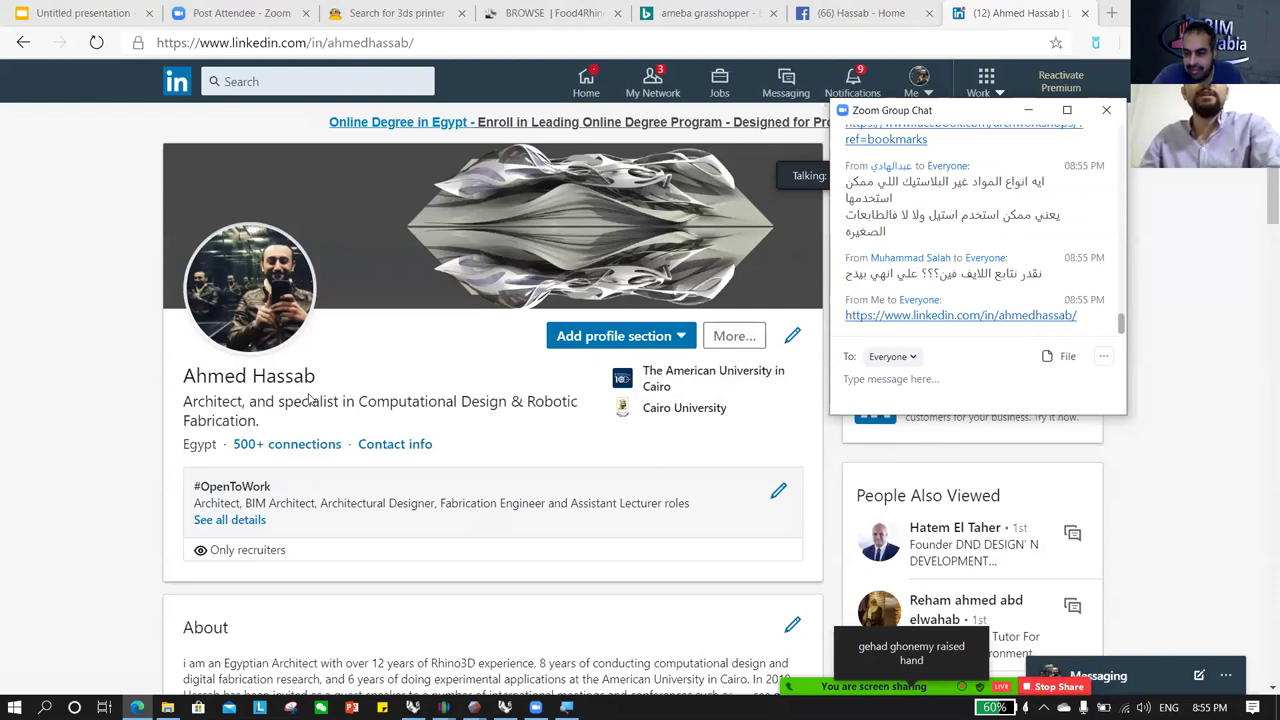
Scroll through the profile's Experience section, then return to the Instructables 3D printer results.
scroll(305, 385, down, 10)
scroll(458, 430, down, 3)
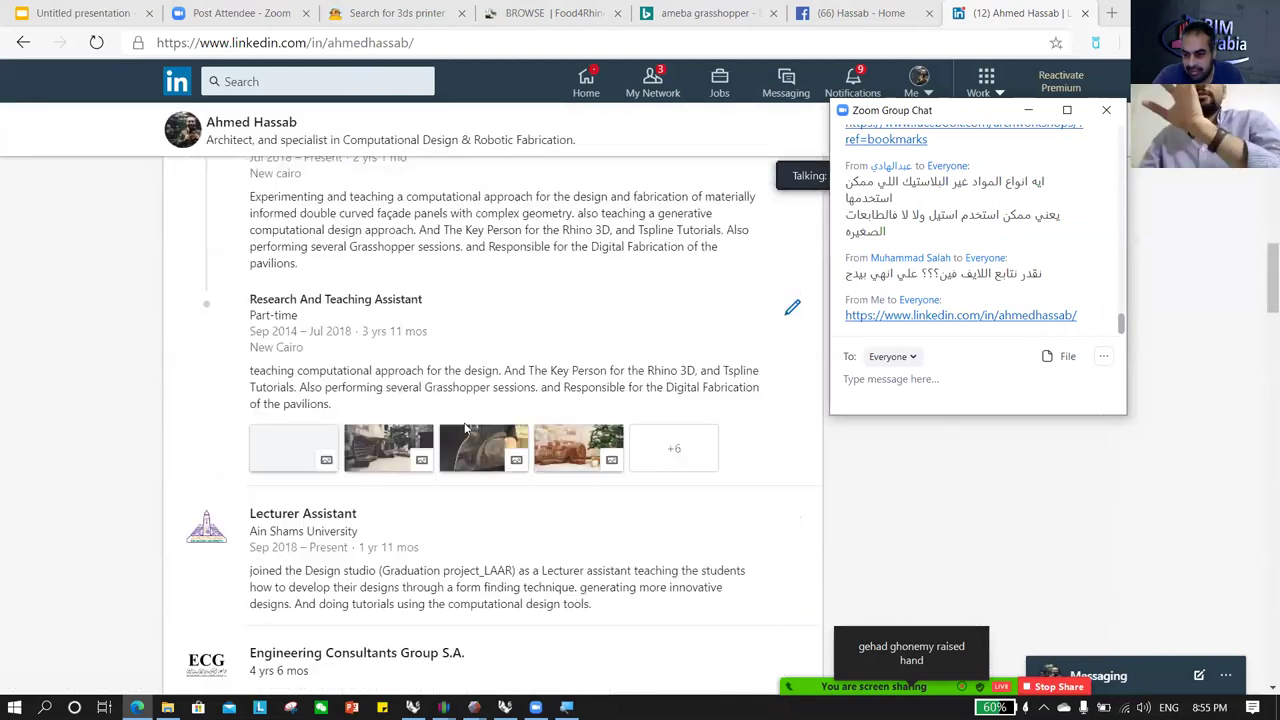
scroll(478, 390, down, 2)
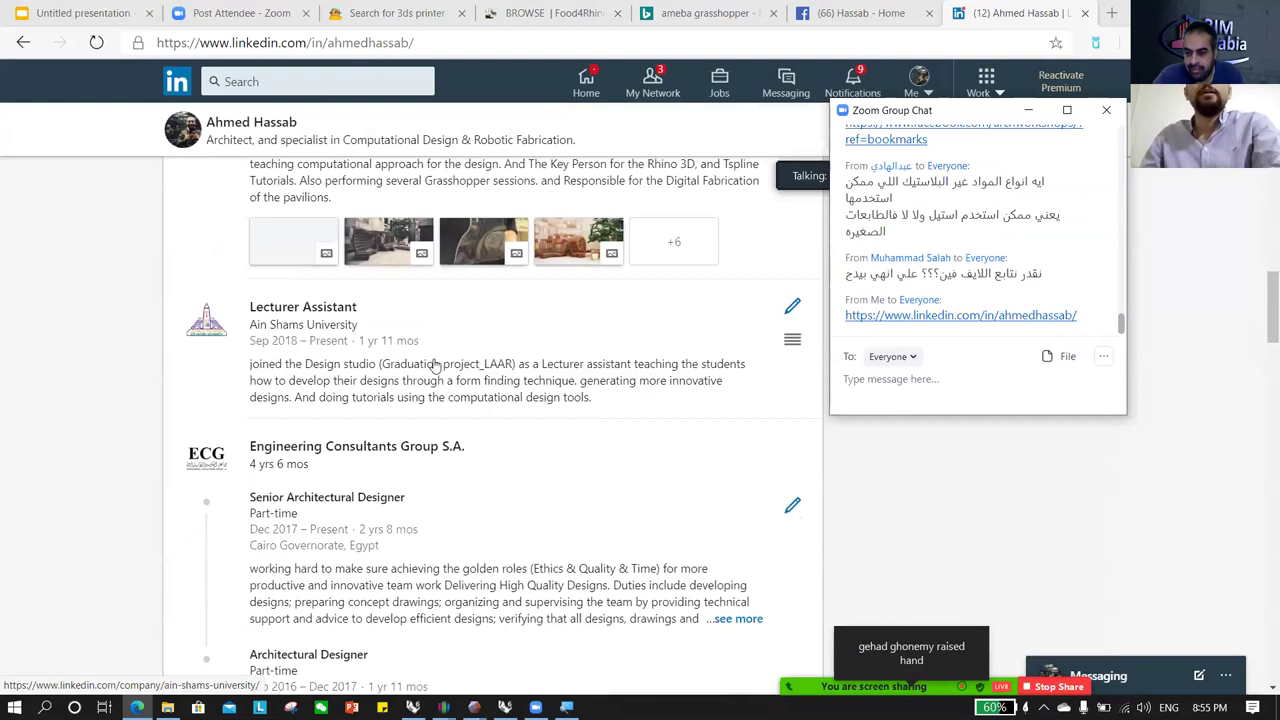
scroll(435, 366, up, 2)
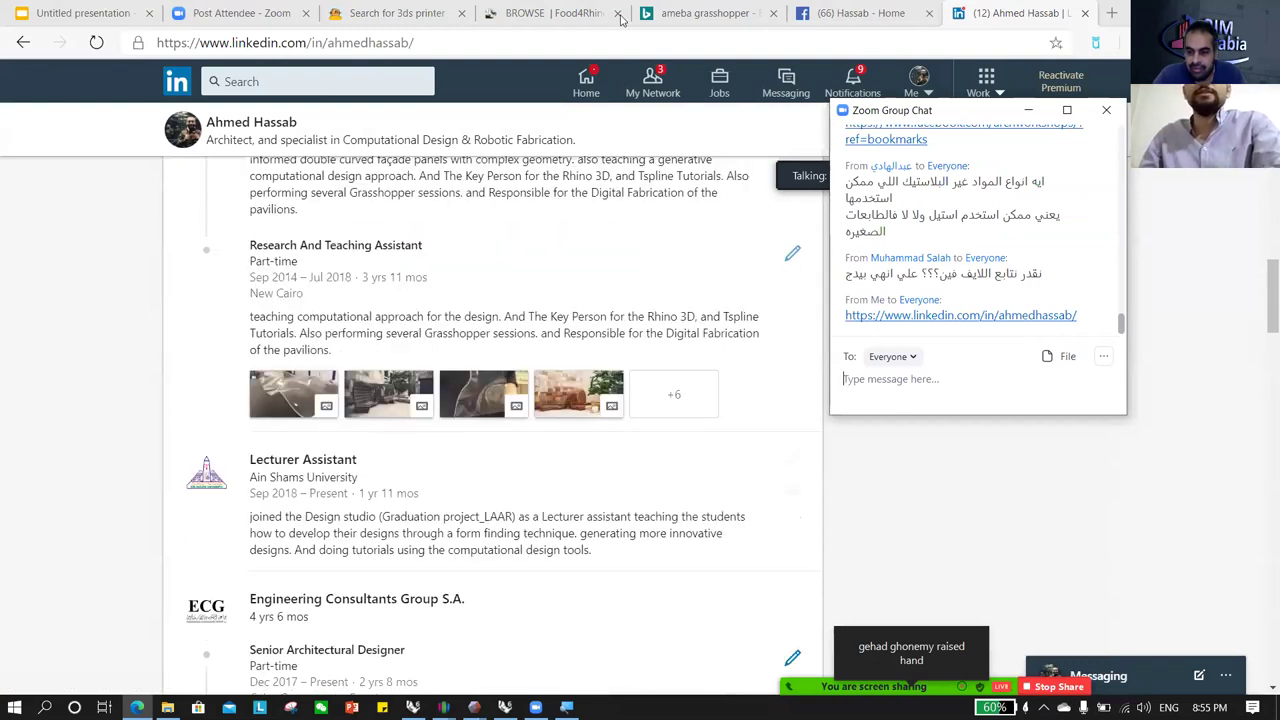
scroll(556, 12, down, 8)
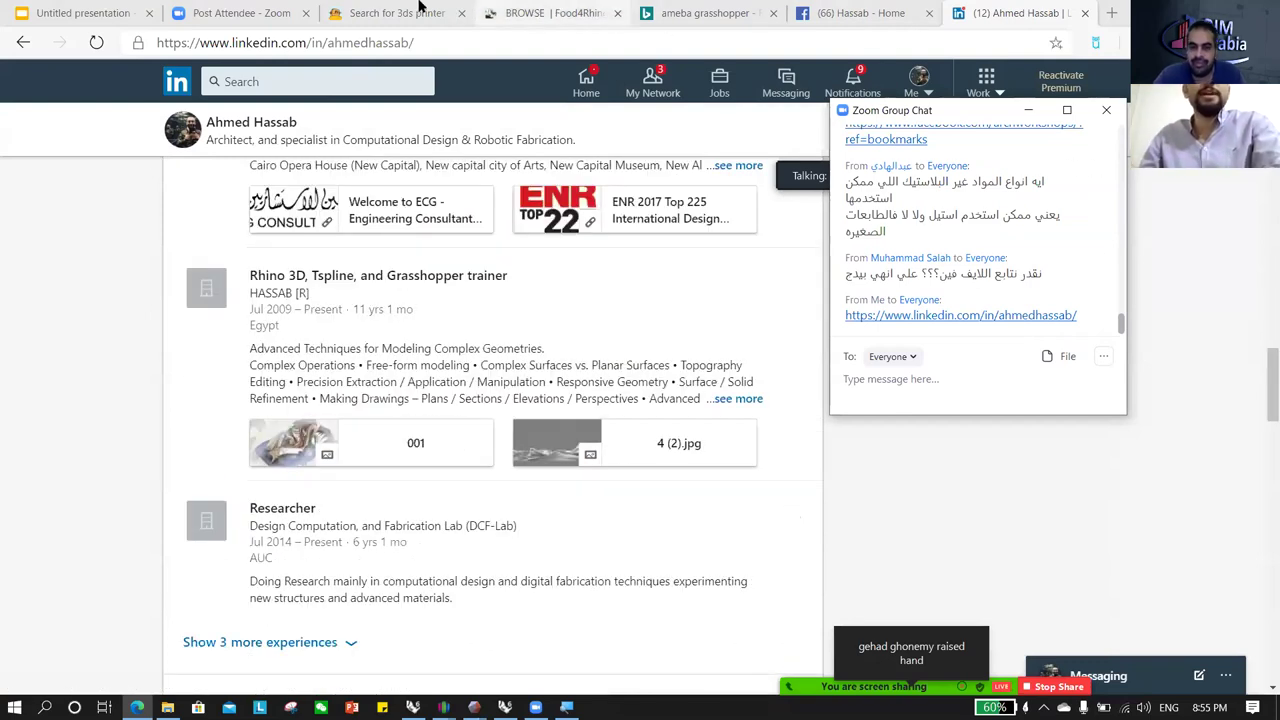
click(490, 14)
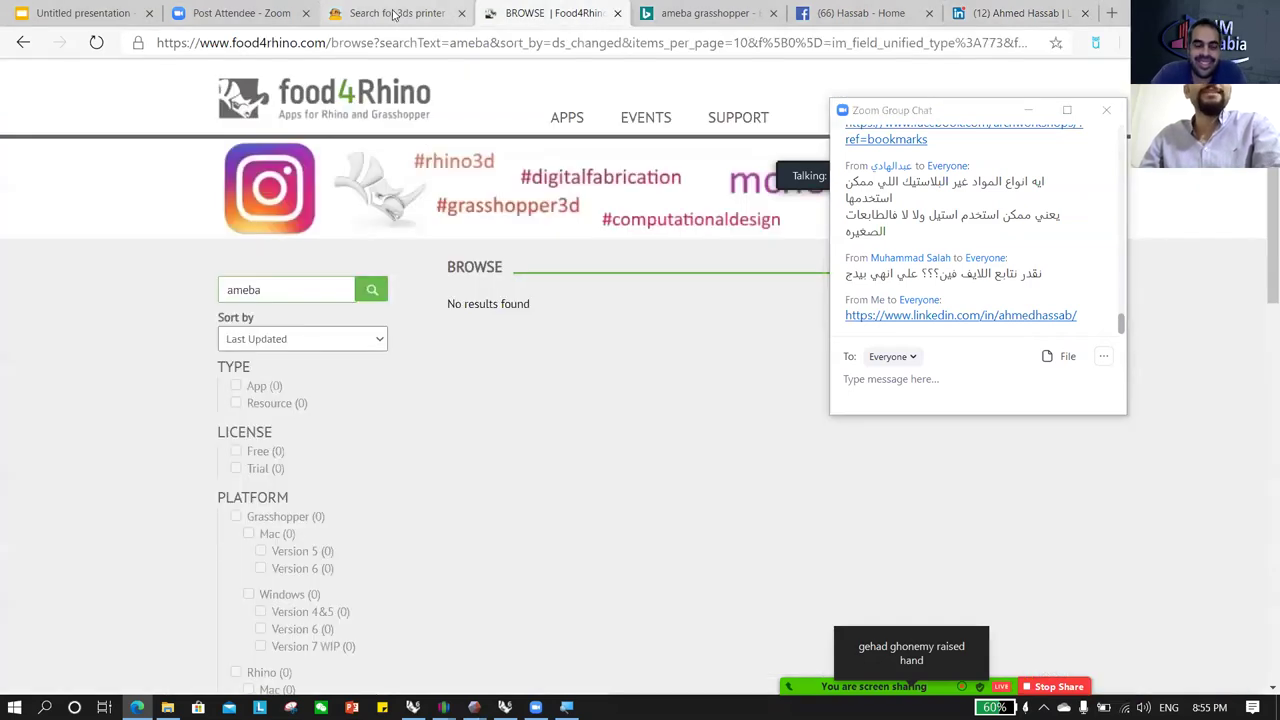
click(447, 17)
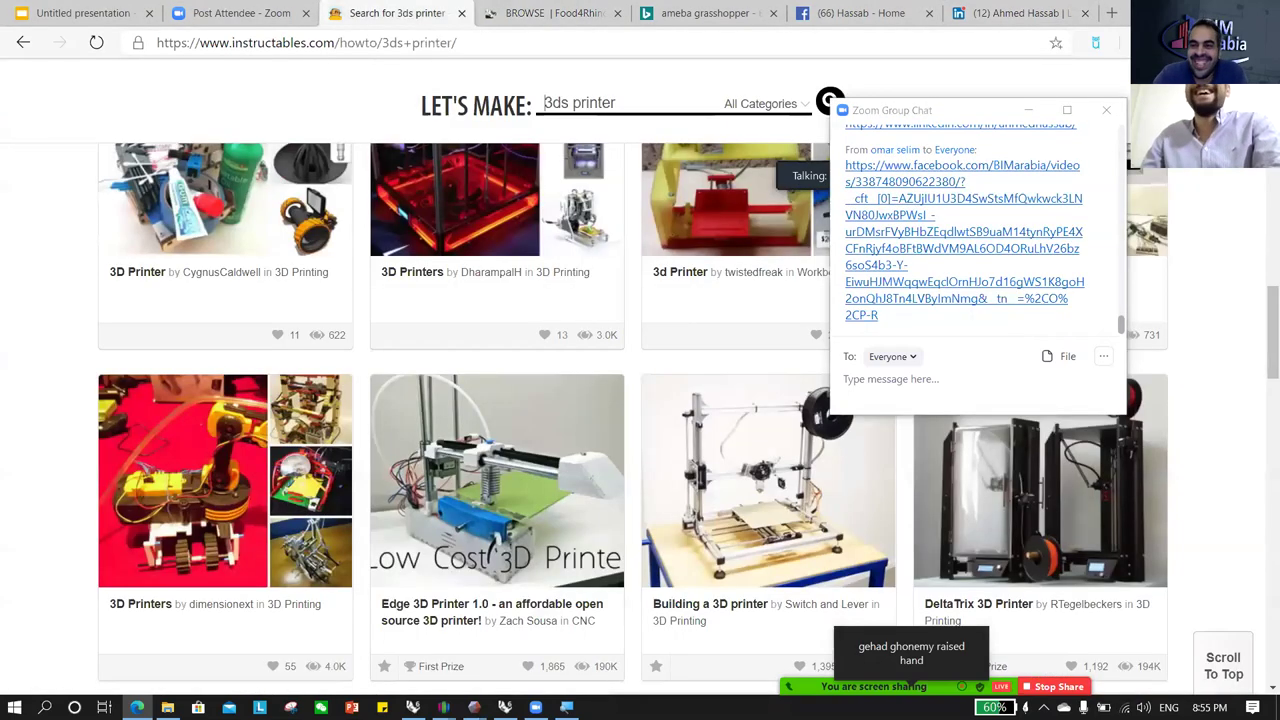
scroll(812, 115, up, 1)
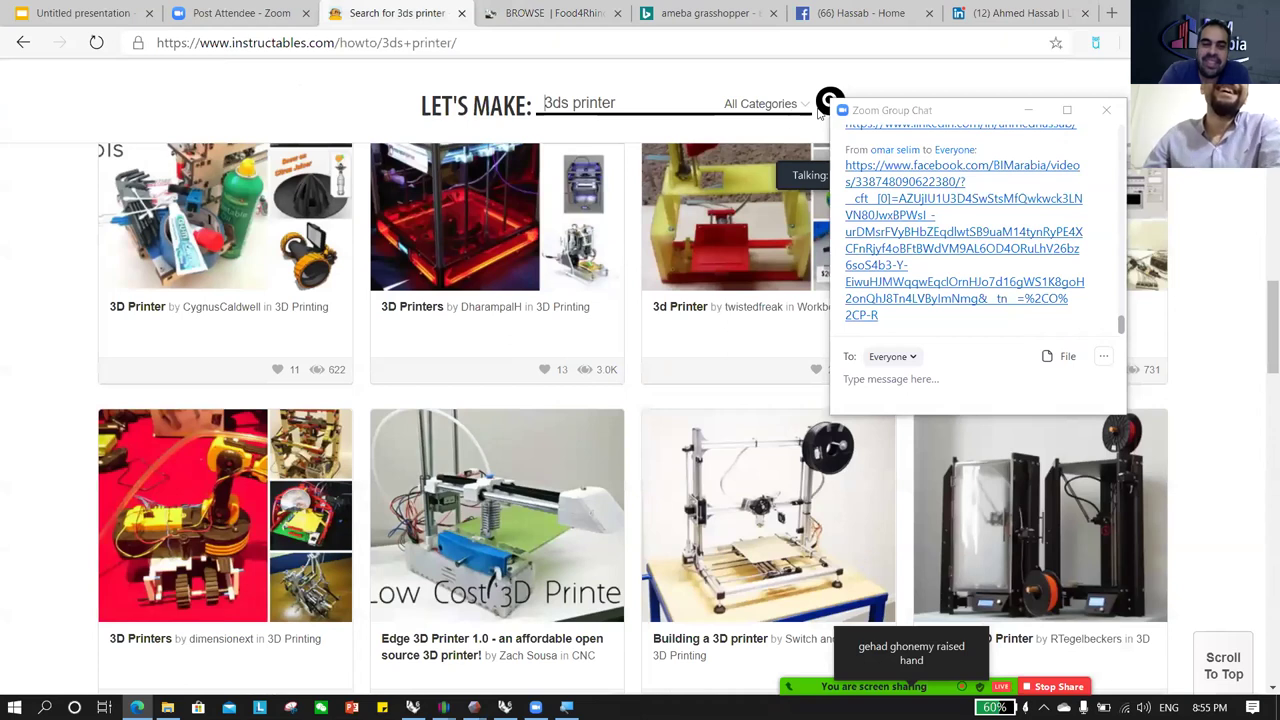
key(alt+Tab)
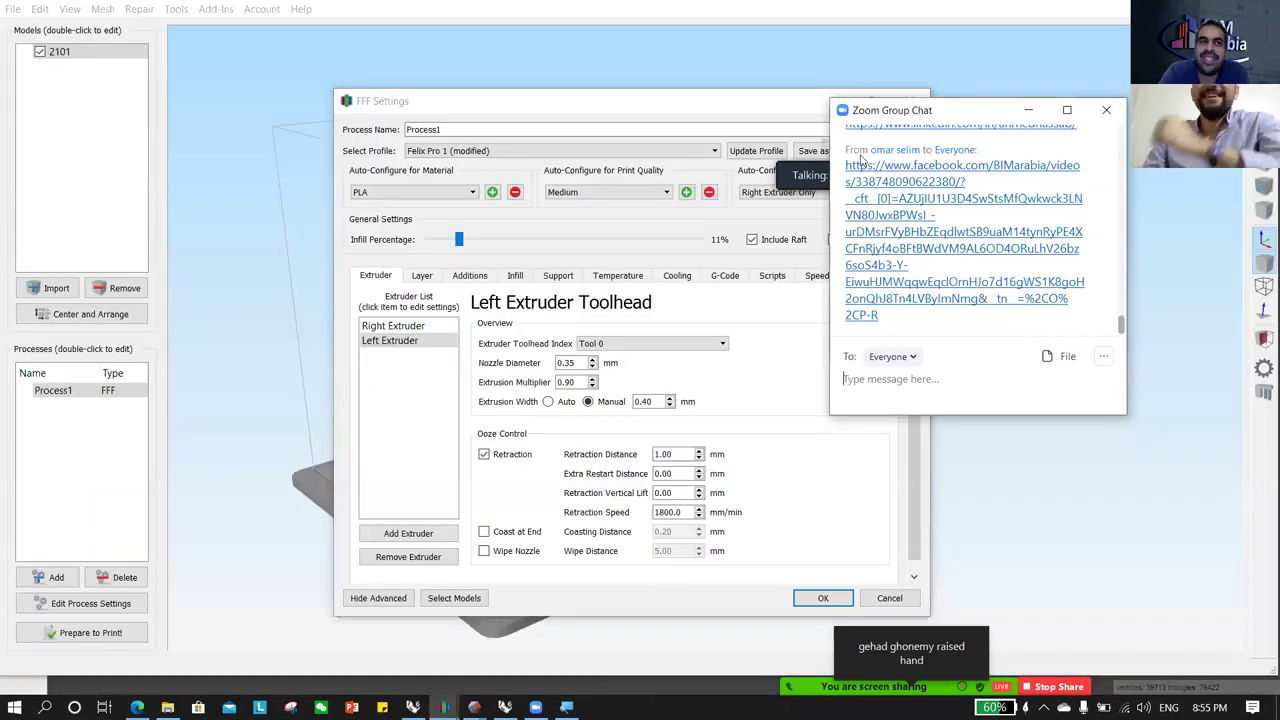
Close the FFF Settings dialog and orbit to inspect the twisted orange 2101 wall.
key(Escape)
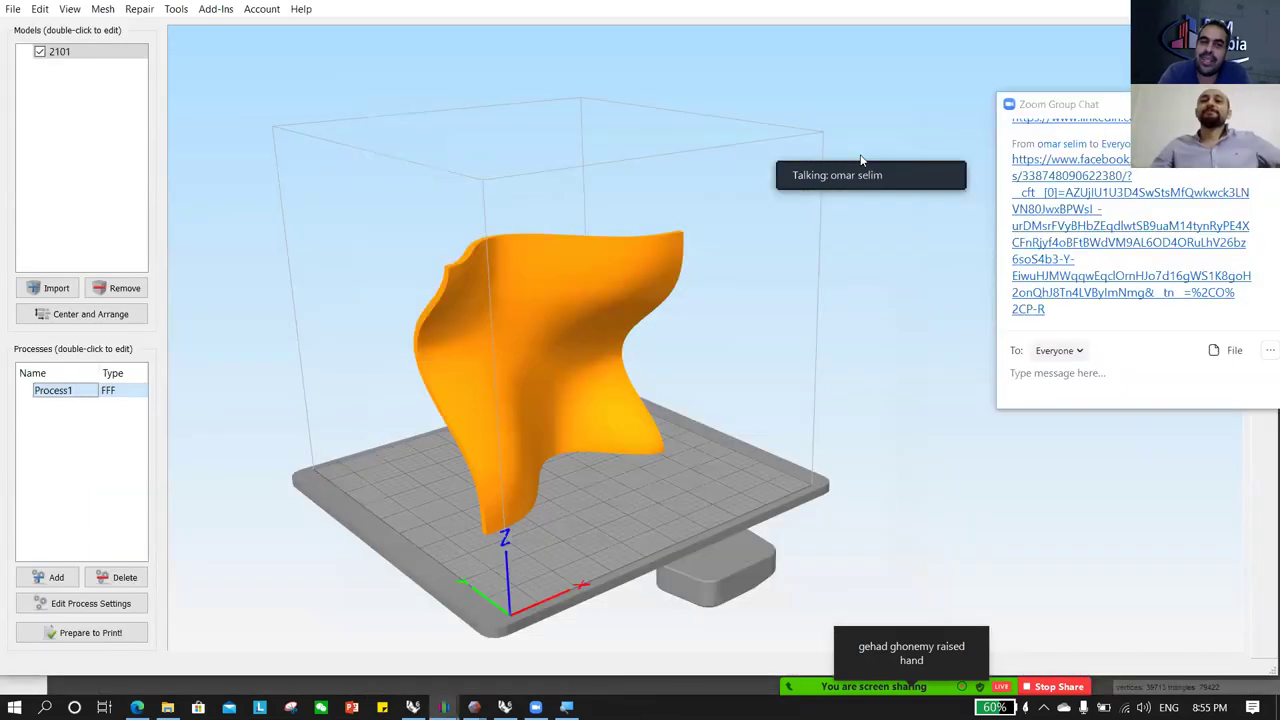
drag(1060, 104, 690, 119)
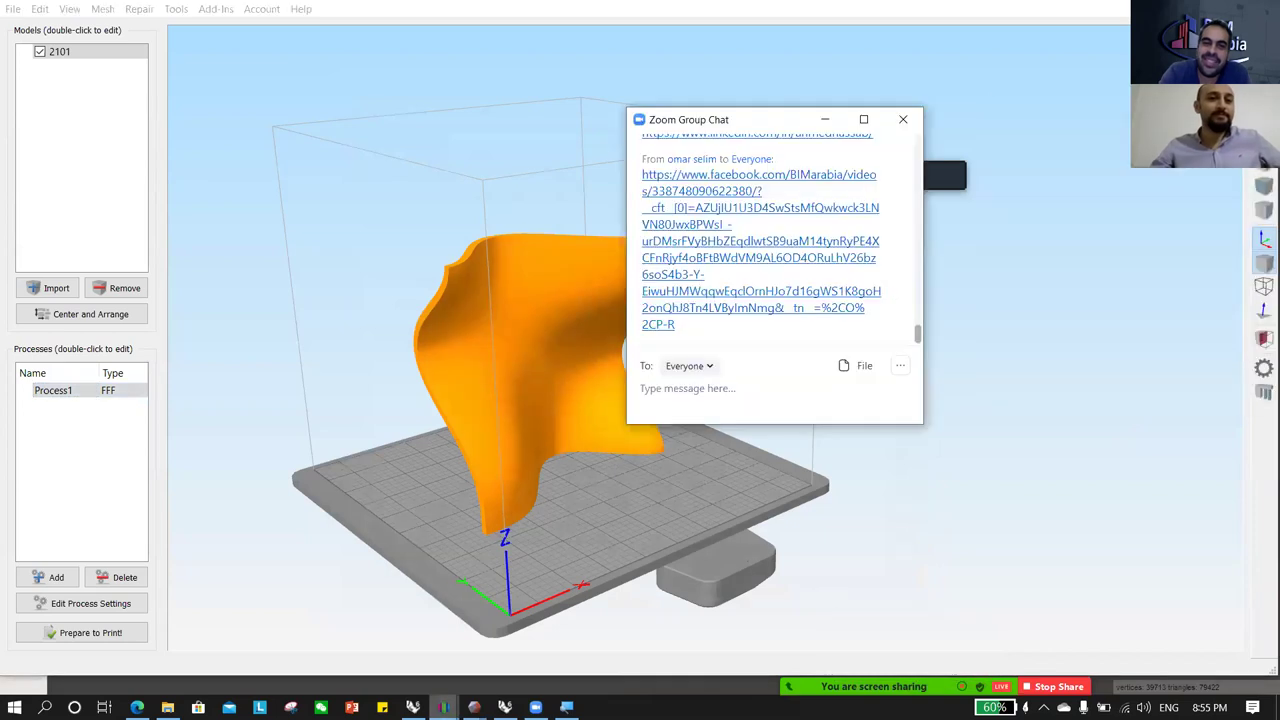
click(643, 563)
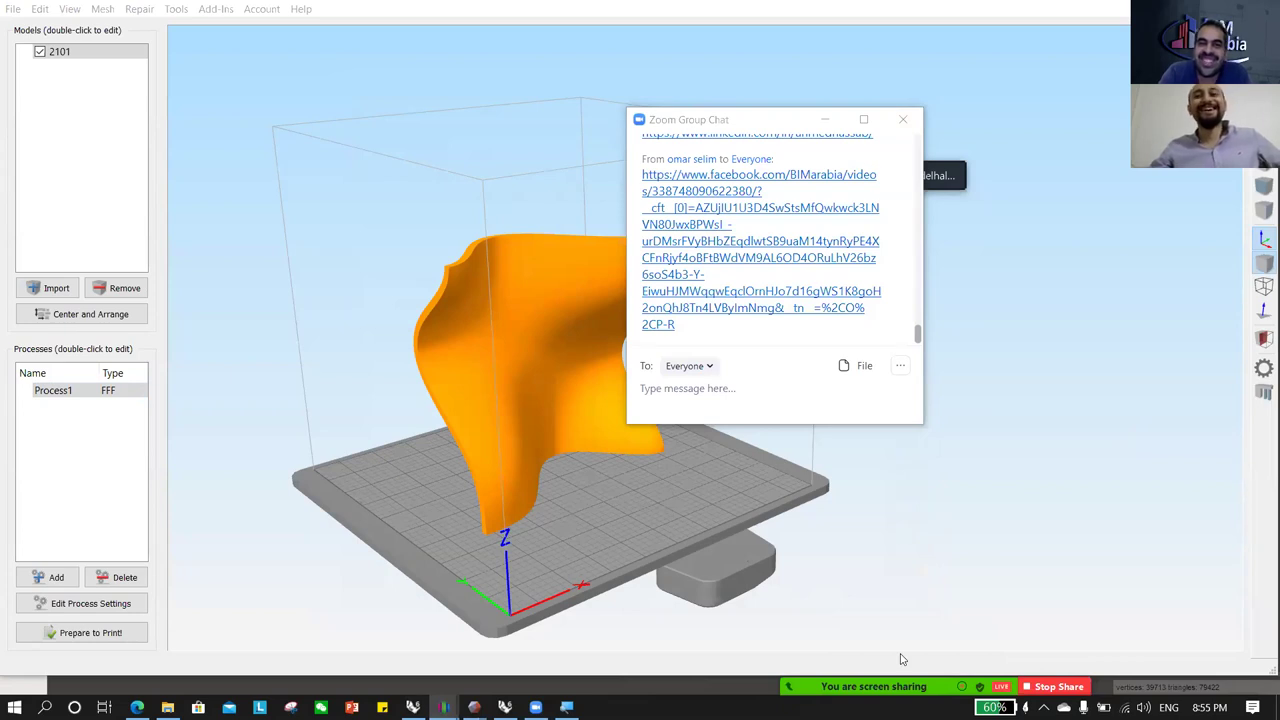
mouse_move(900, 659)
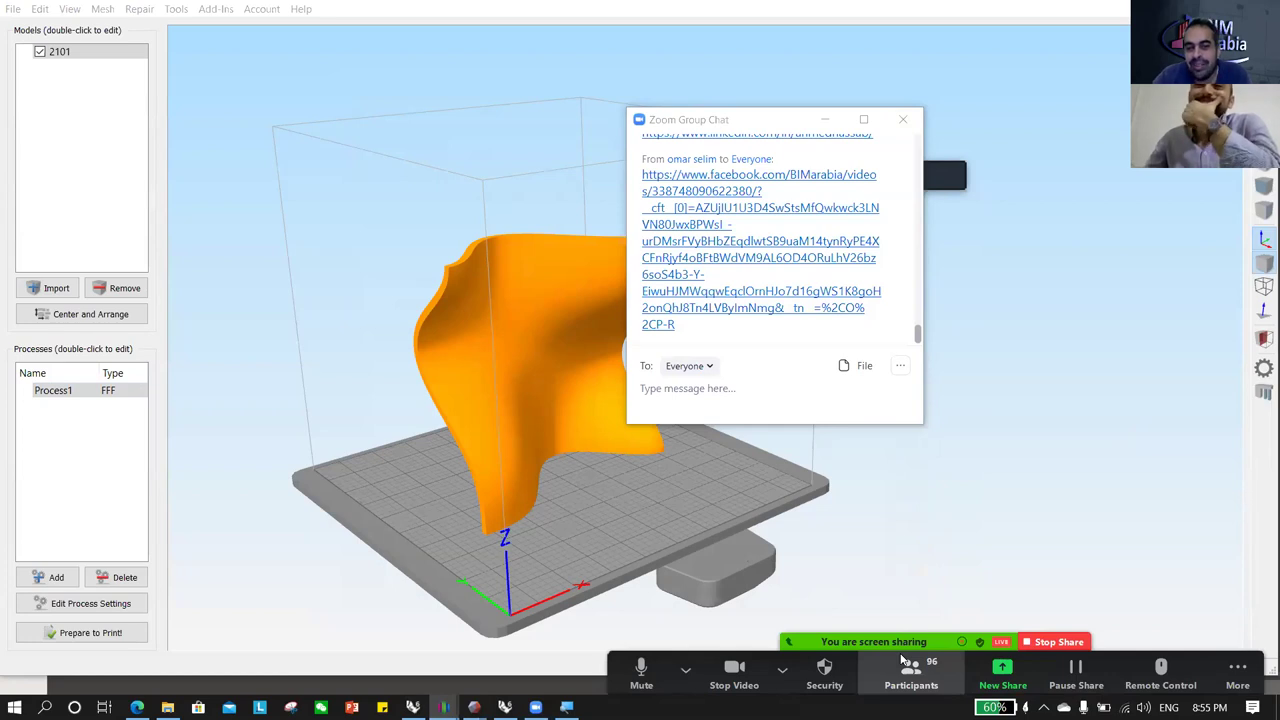
drag(552, 474, 920, 72)
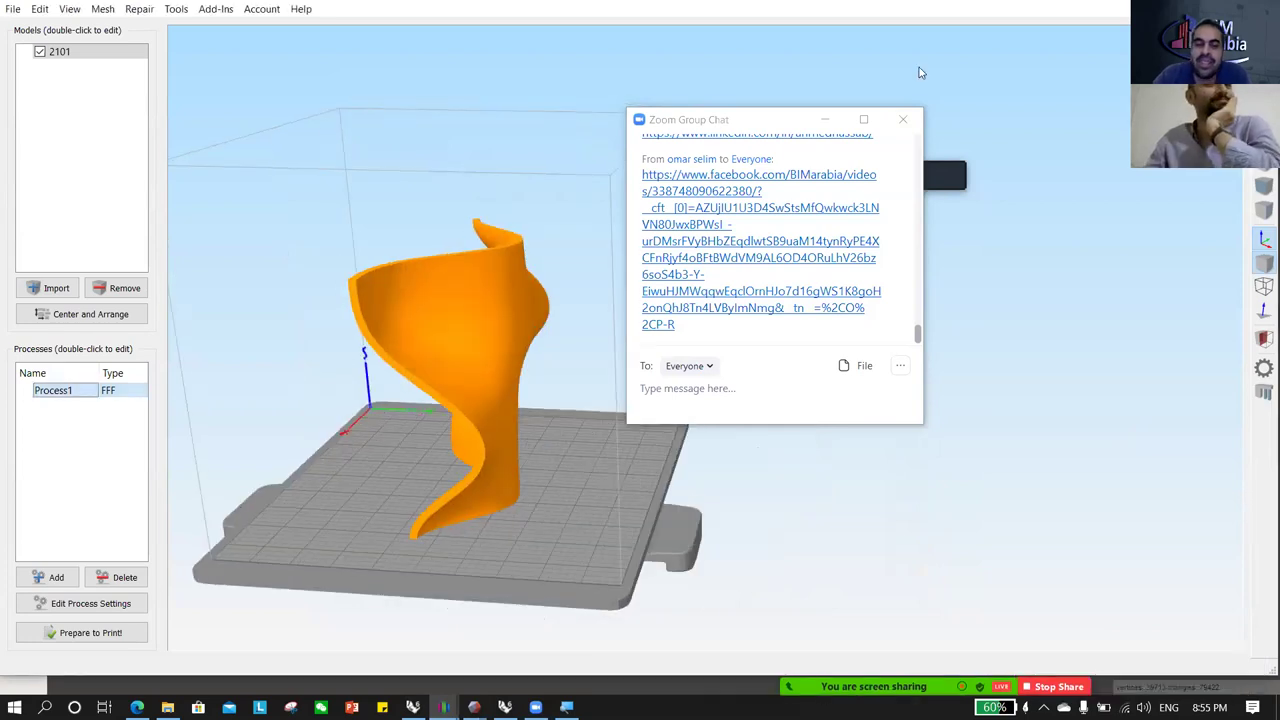
click(901, 114)
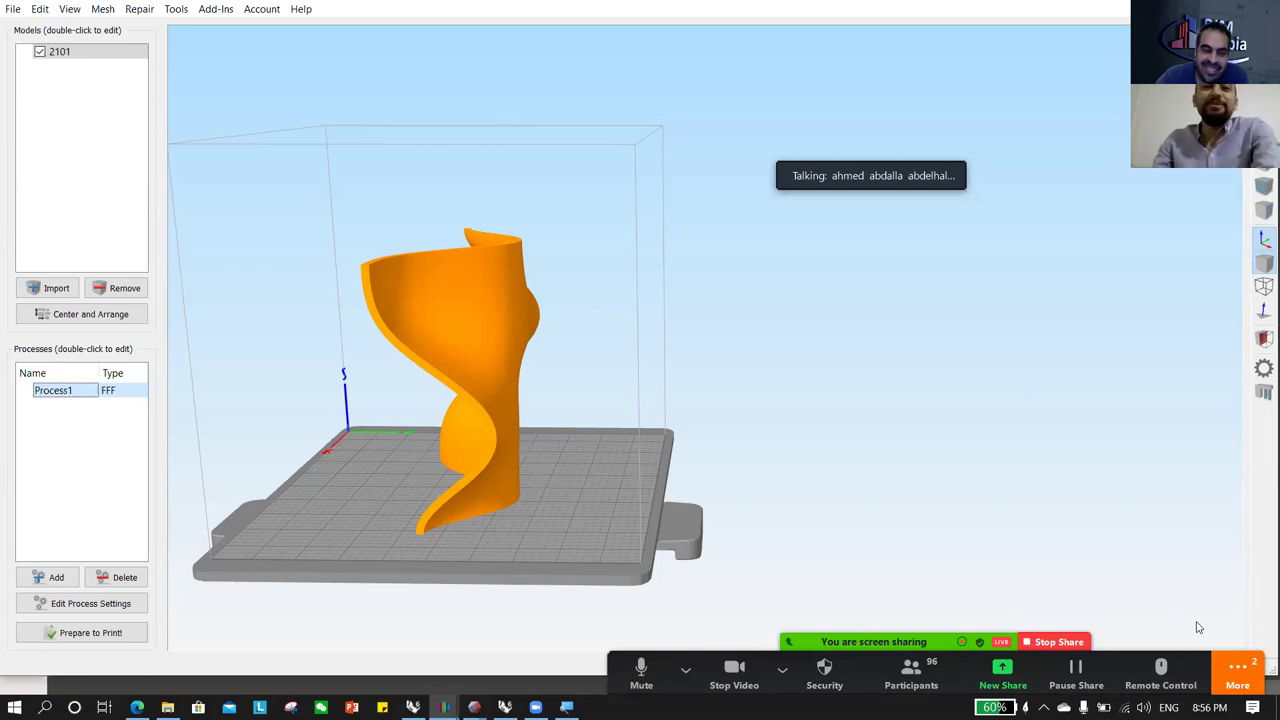
key(alt+h)
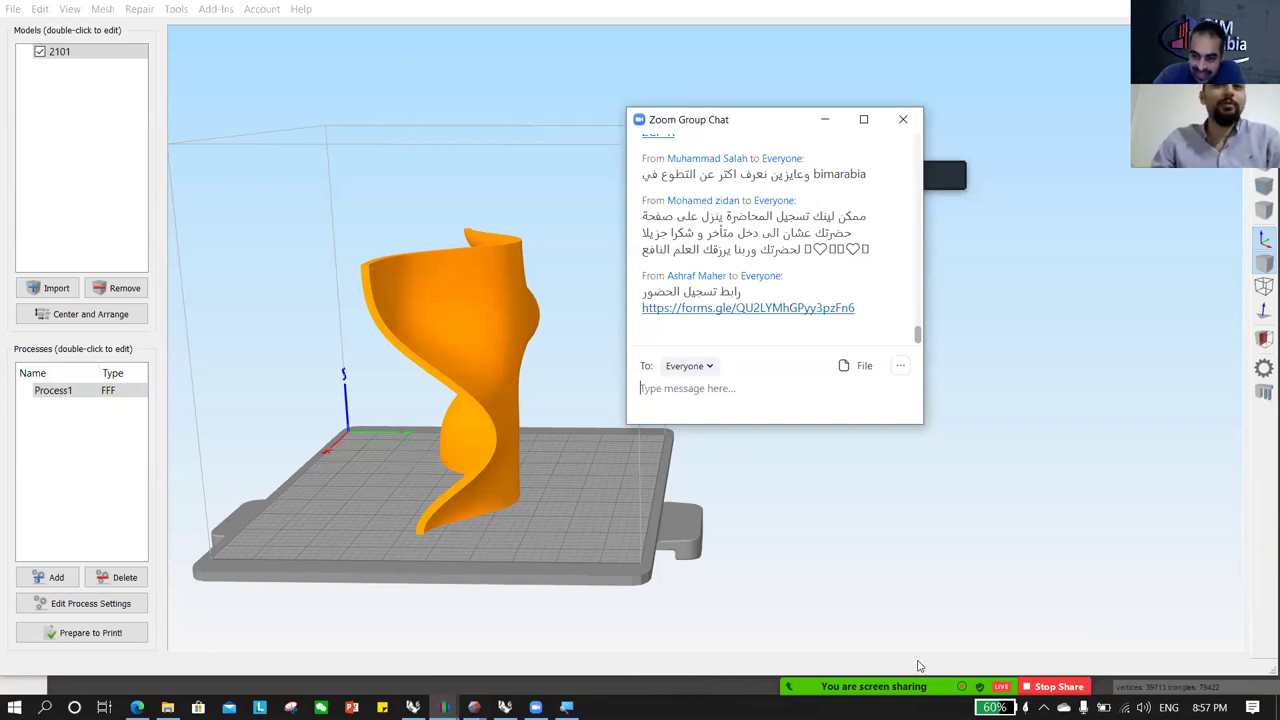
key(alt+u)
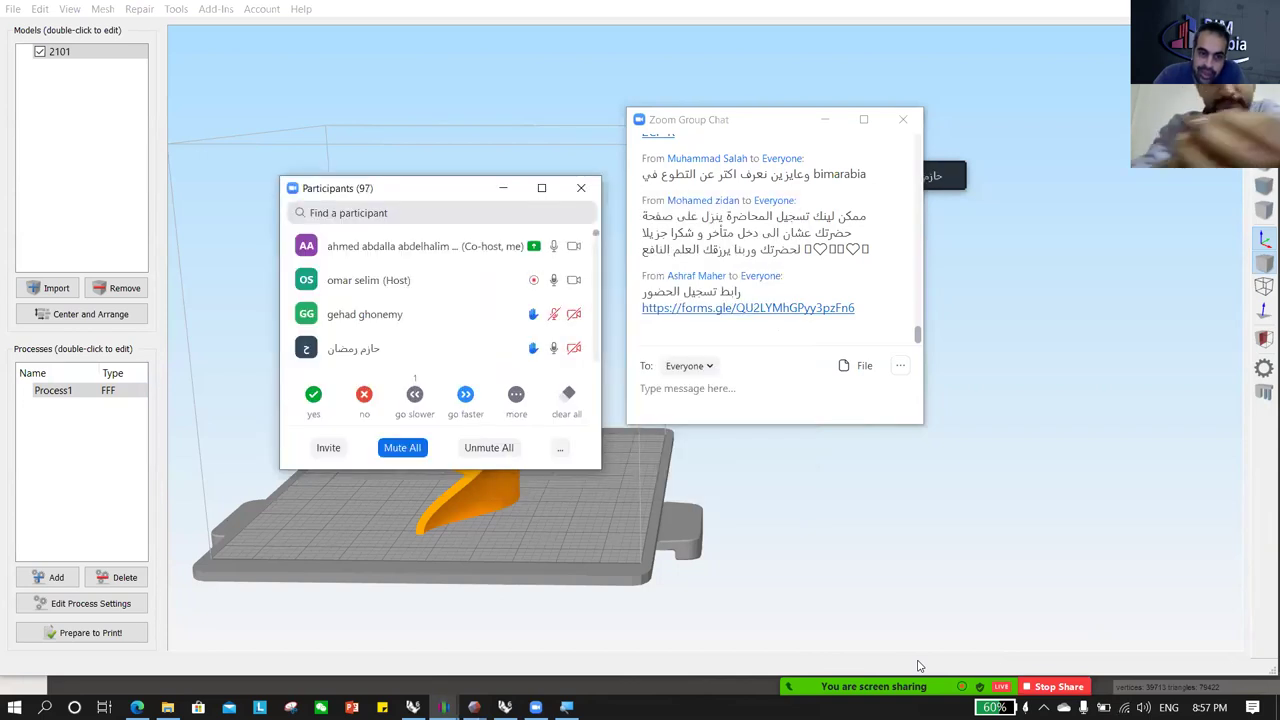
Leave Simplify3D and bring up Rhinoceros 6 showing the twisted tower in its box.
key(XF86AudioRaiseVolume)
key(XF86AudioRaiseVolume)
key(XF86AudioRaiseVolume)
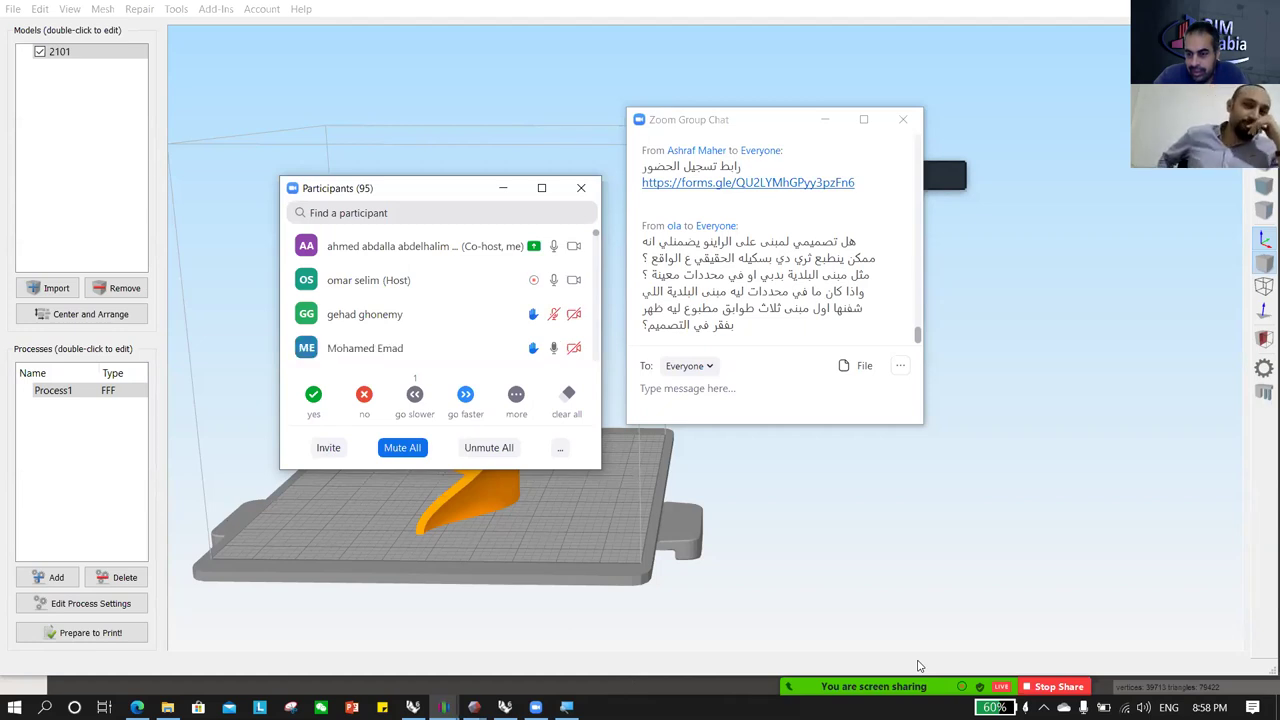
click(684, 104)
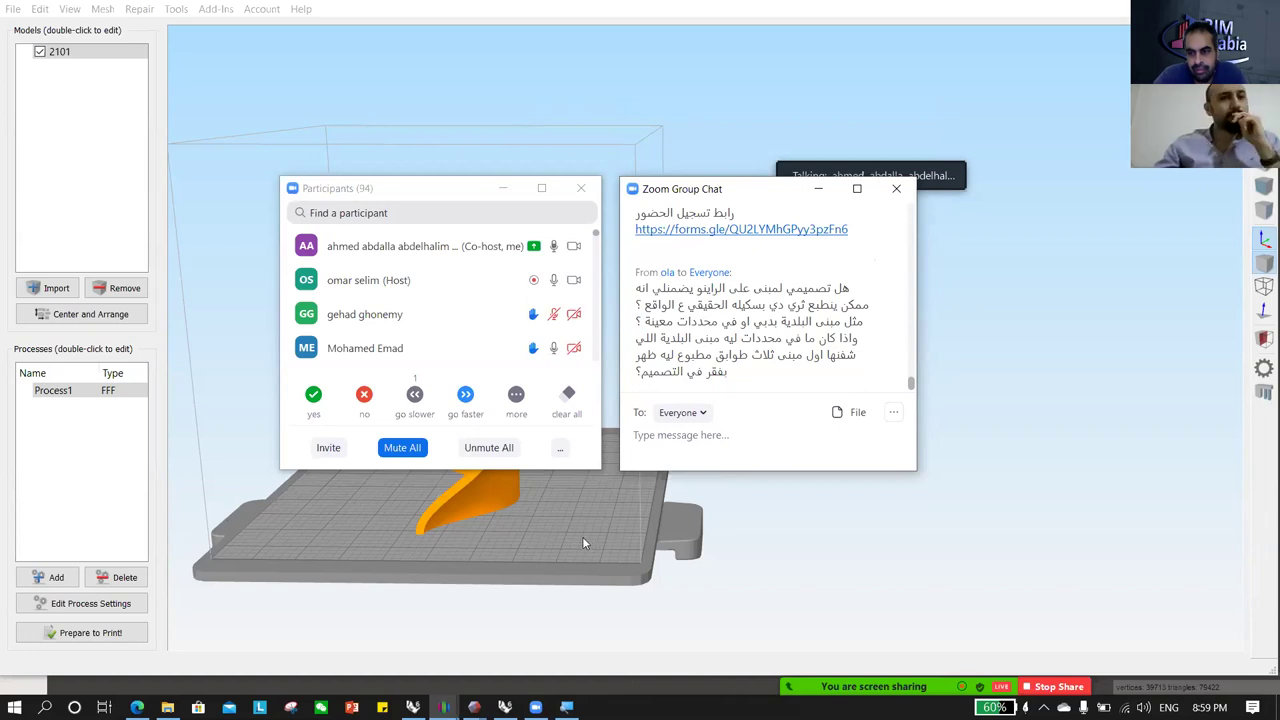
click(587, 583)
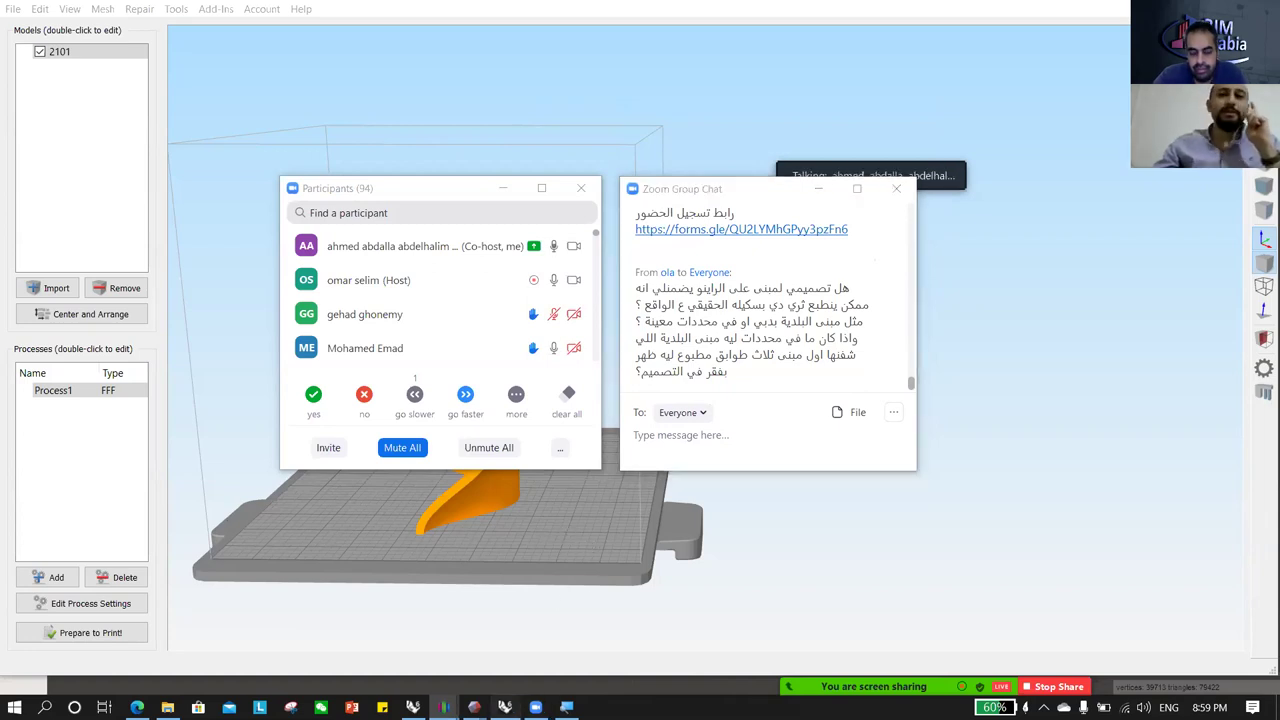
key(alt+Tab)
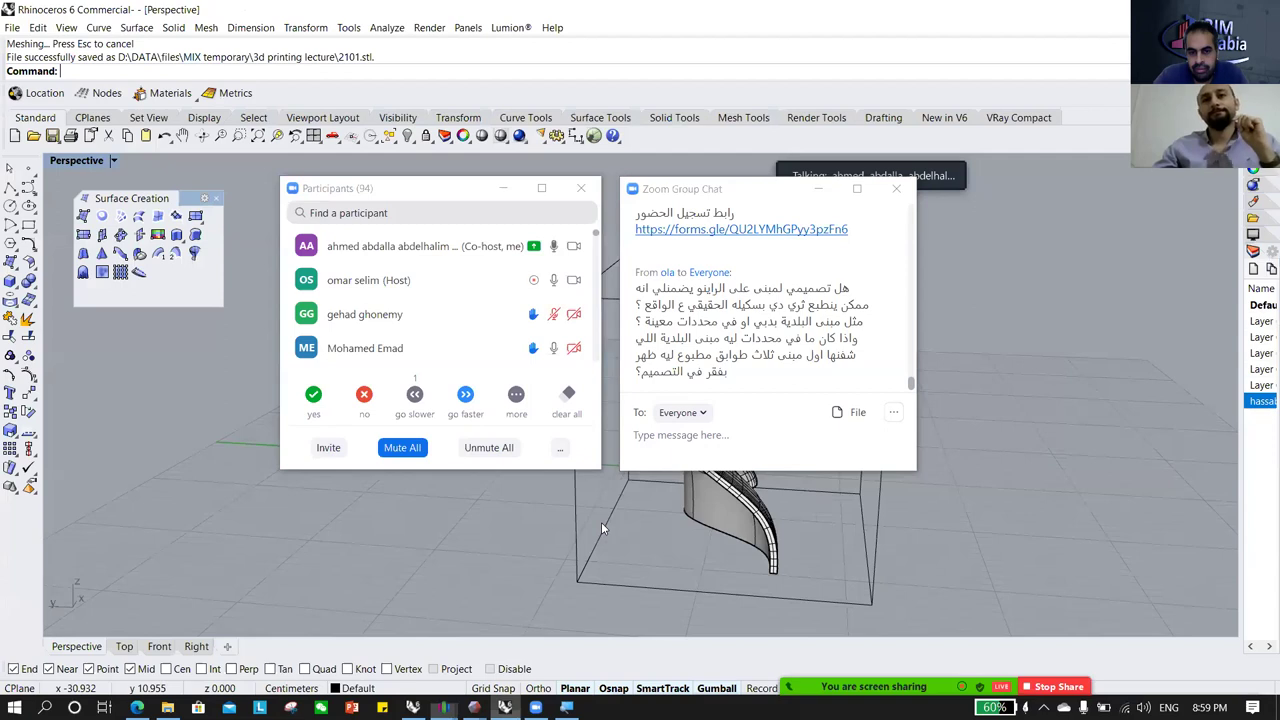
Orbit the Perspective view and select both wavy wall polysurfaces.
click(727, 417)
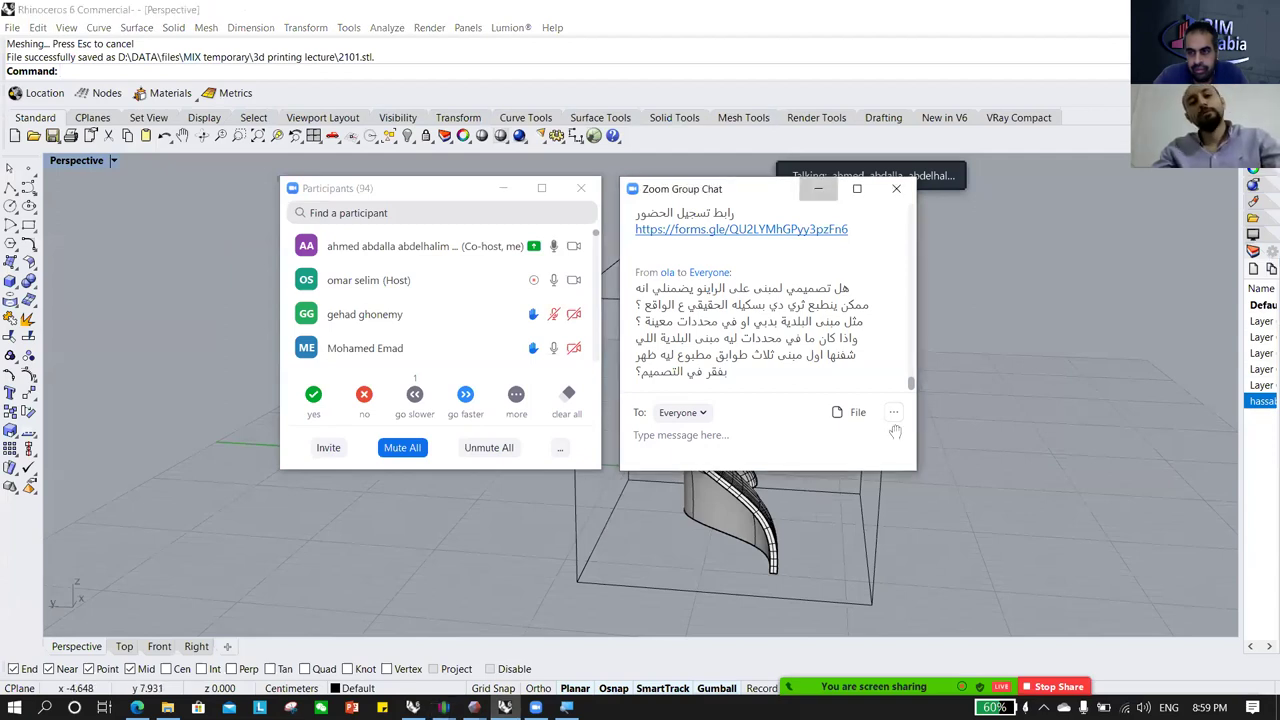
click(925, 428)
key(Caps_Lock)
mouse_move(902, 481)
right_down()
mouse_move(850, 490)
mouse_move(956, 471)
mouse_move(908, 480)
right_up()
drag(908, 480, 895, 517)
right_drag(895, 517, 872, 367)
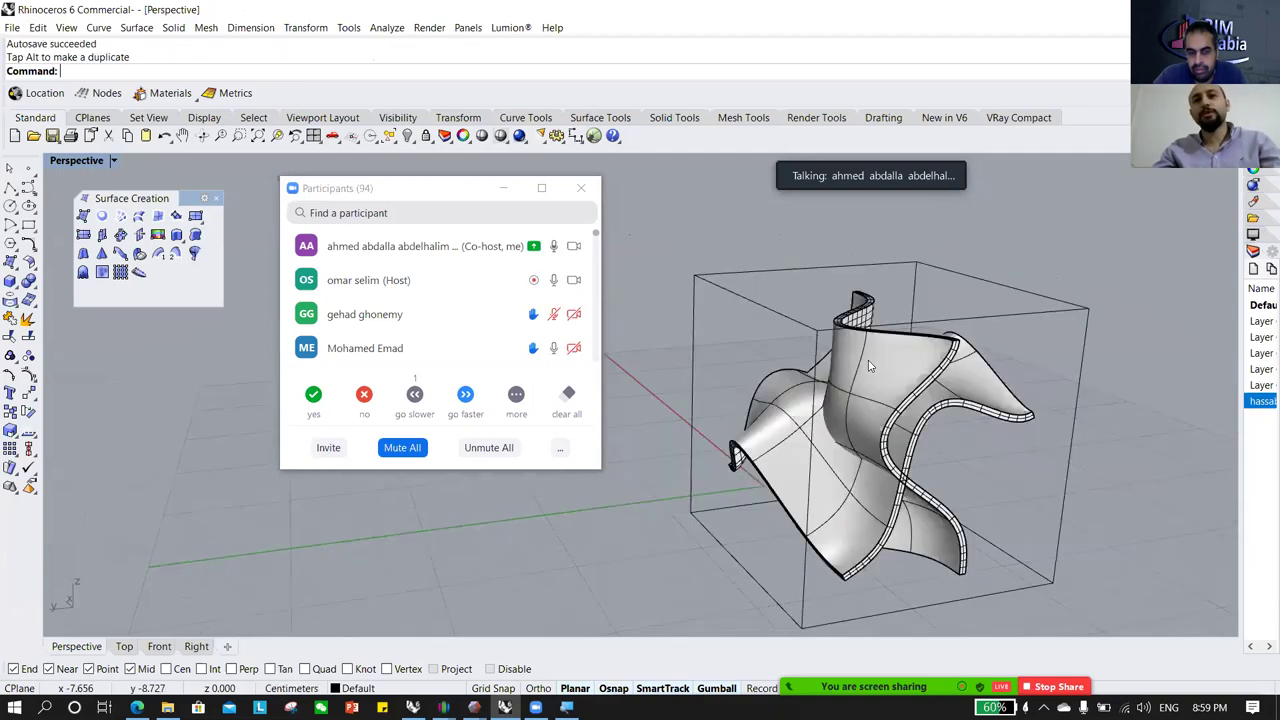
click(870, 367)
click(862, 340)
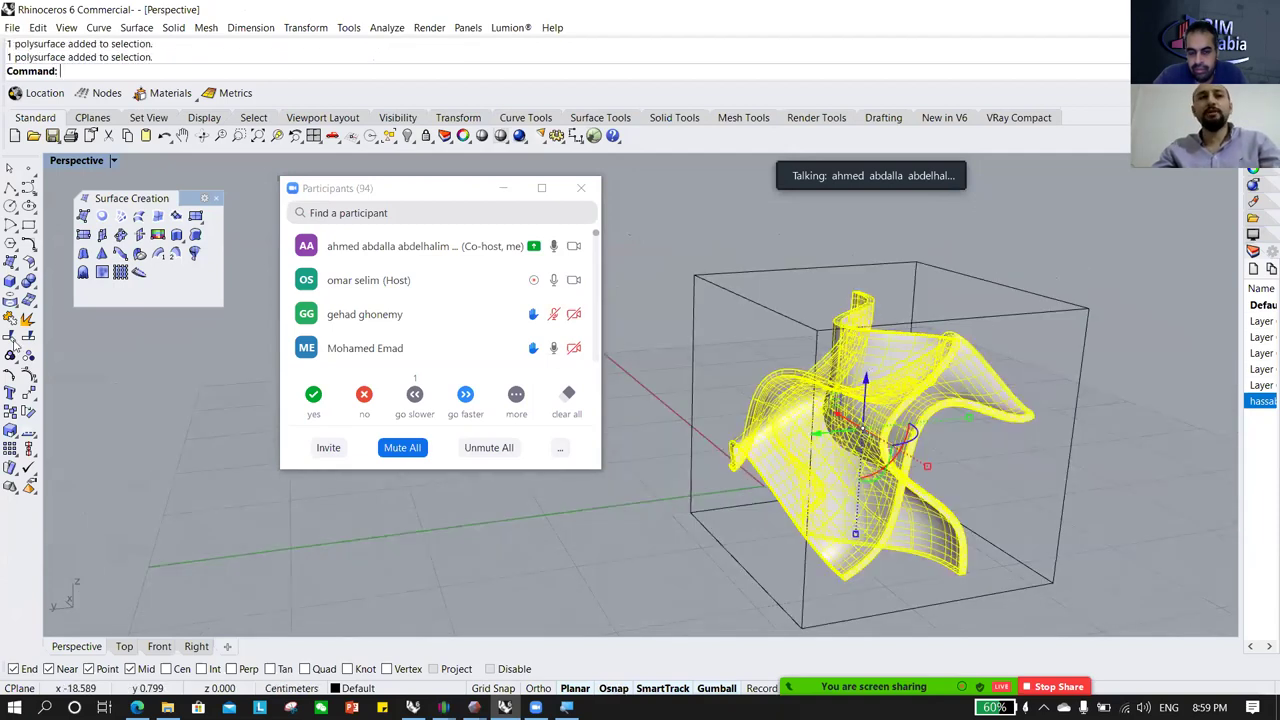
Boolean-union the two polysurfaces into one solid and orbit around the merged wall.
click(29, 283)
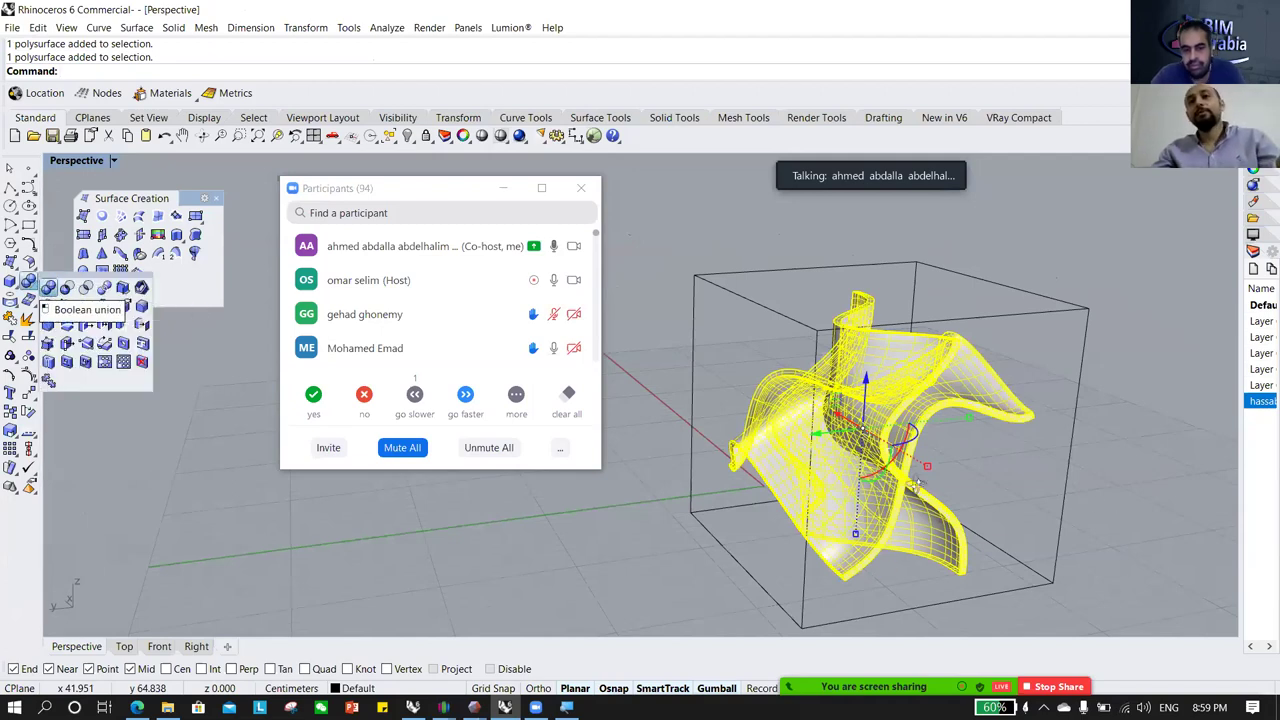
right_drag(712, 465, 790, 528)
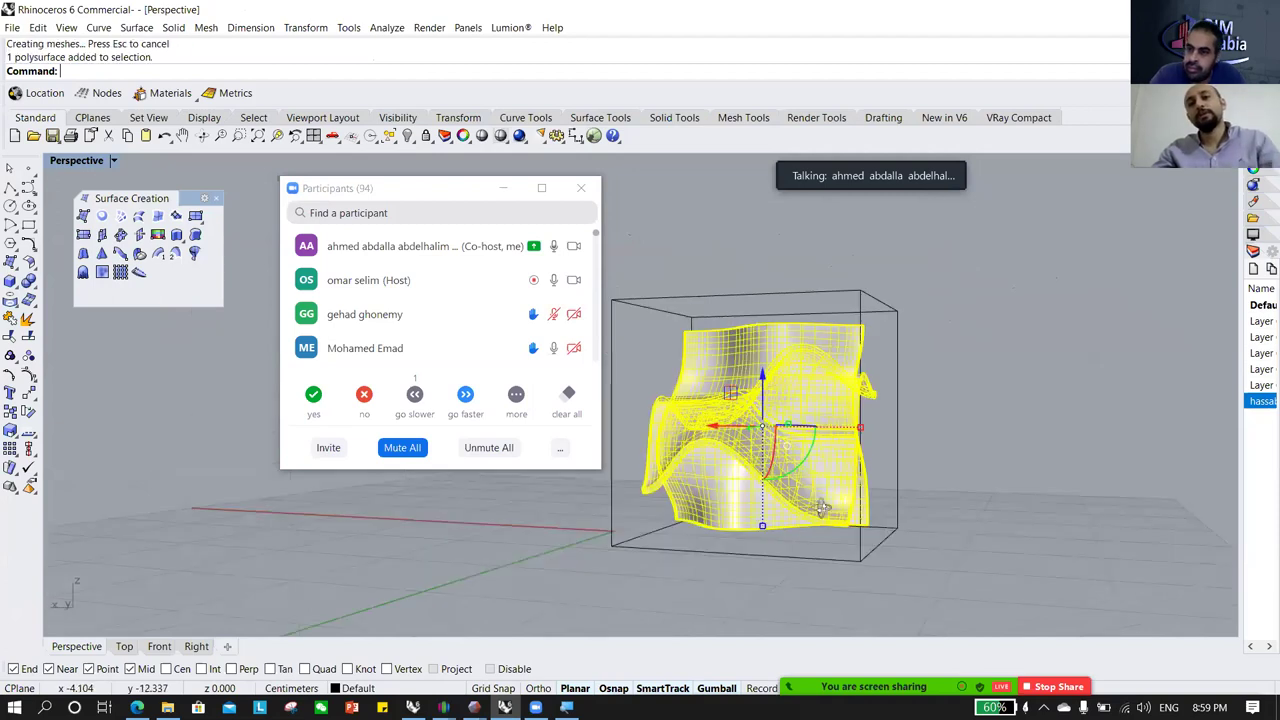
key(Escape)
scroll(800, 505, up, 6)
right_drag(793, 431, 841, 418)
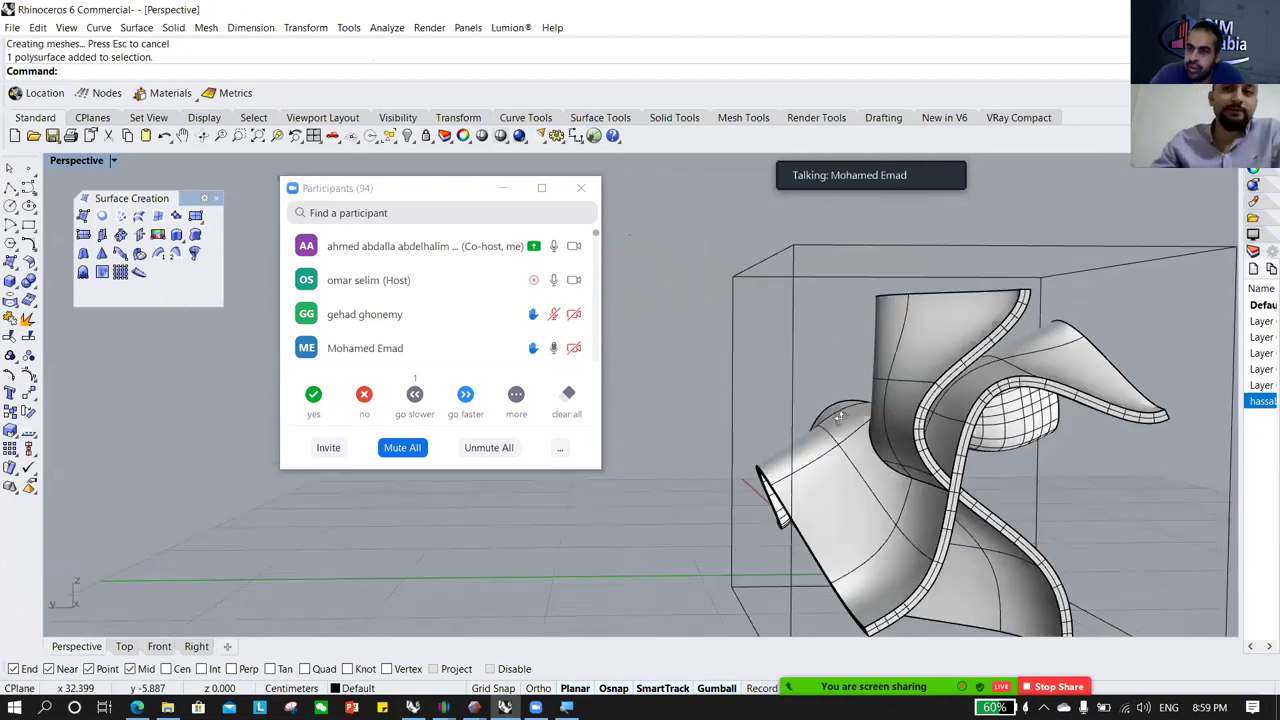
right_drag(794, 531, 882, 430)
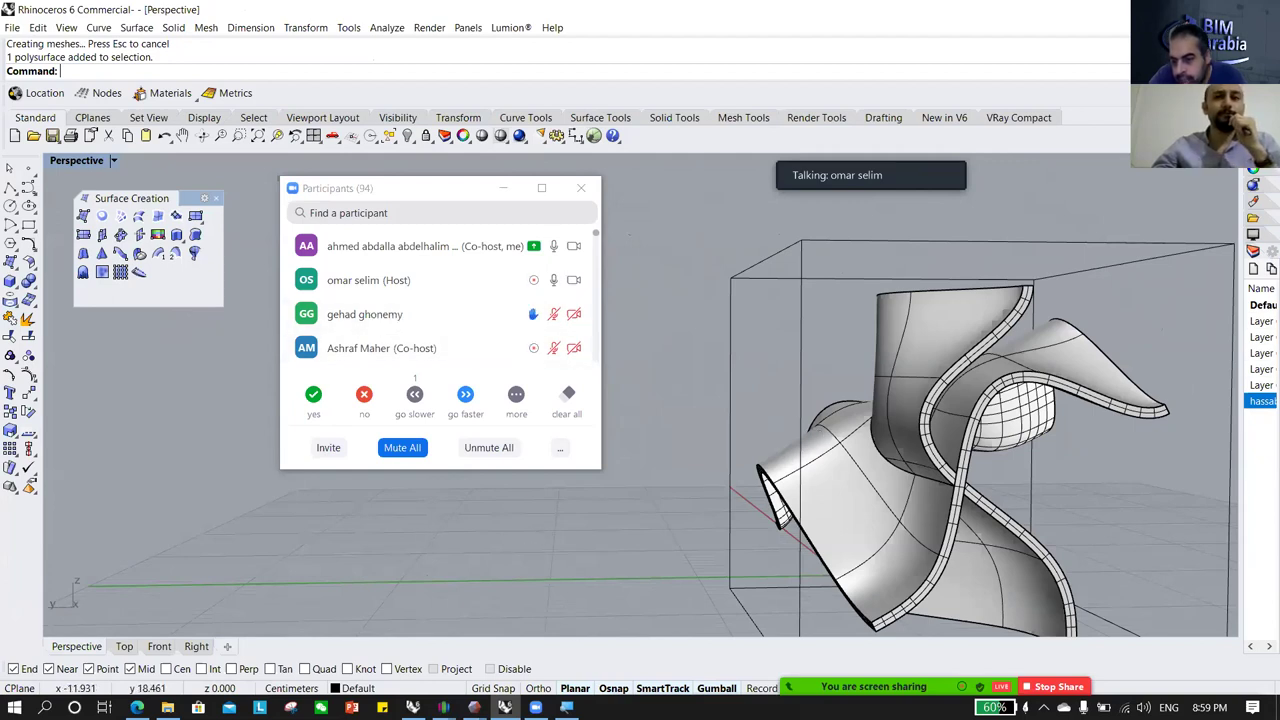
click(1238, 675)
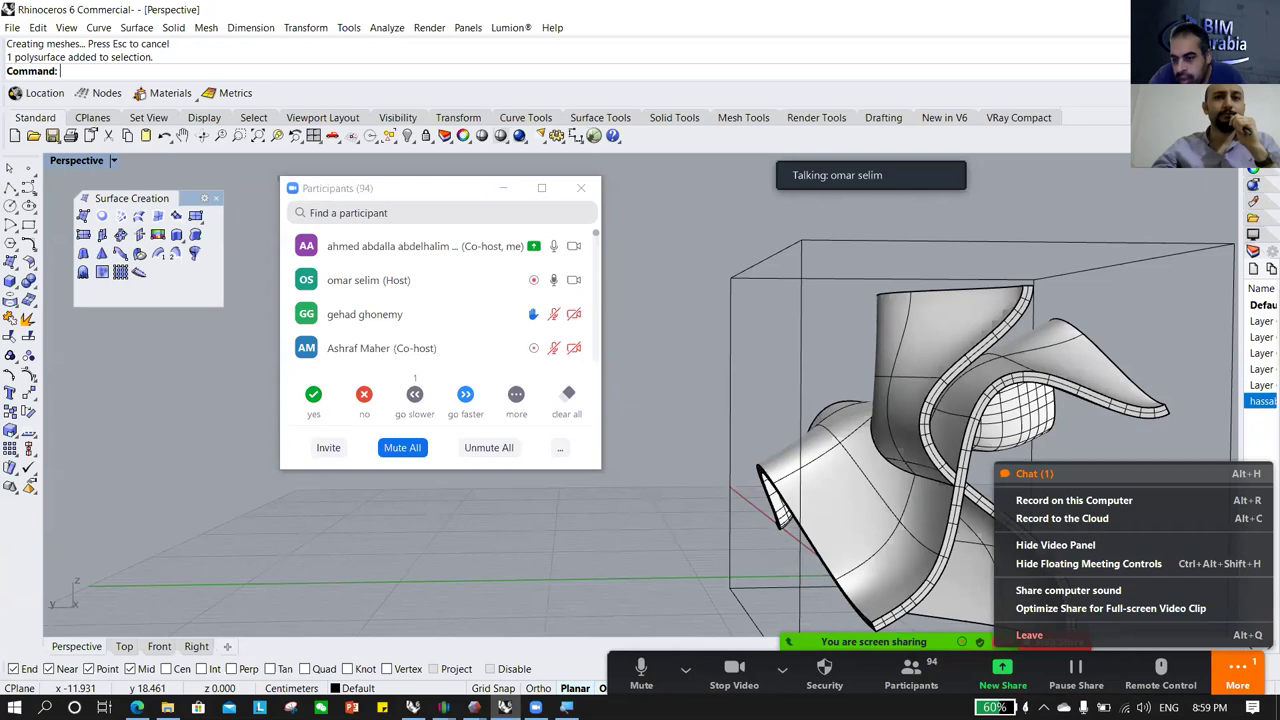
Open the Zoom chat, then switch to the 2101.stl overhang analysis window in Meshmixer.
click(1034, 474)
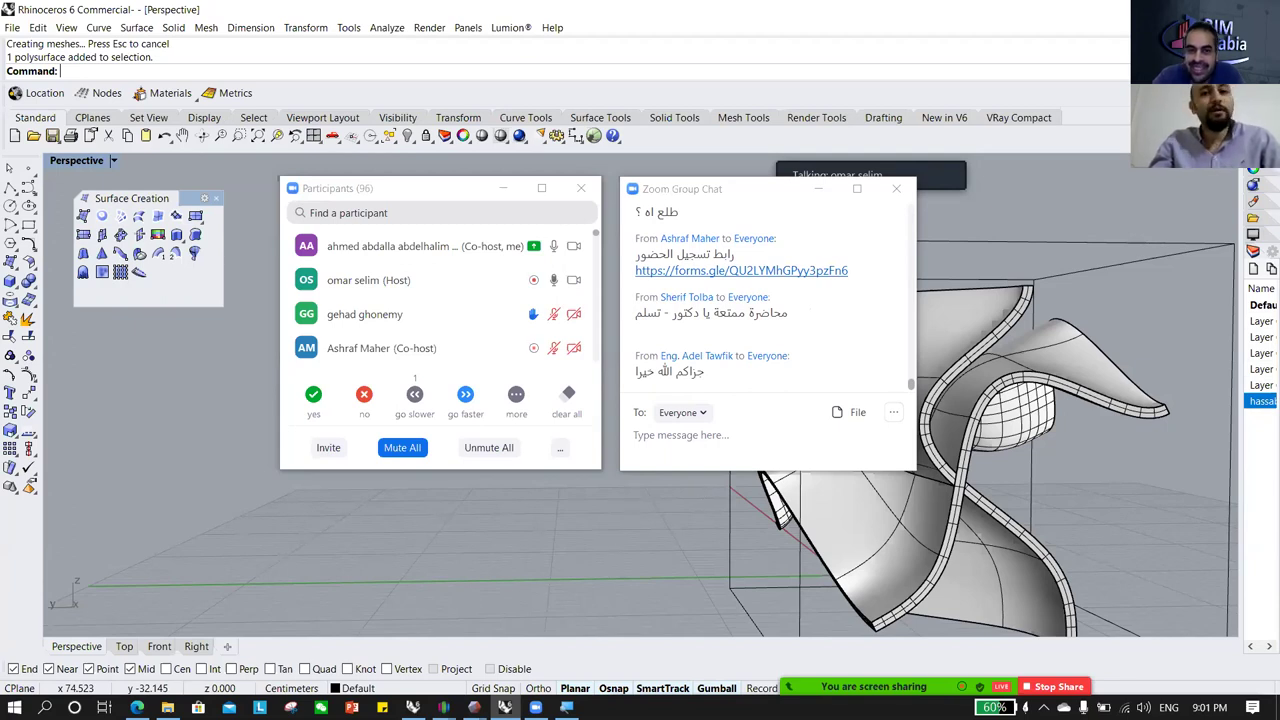
click(474, 707)
click(539, 647)
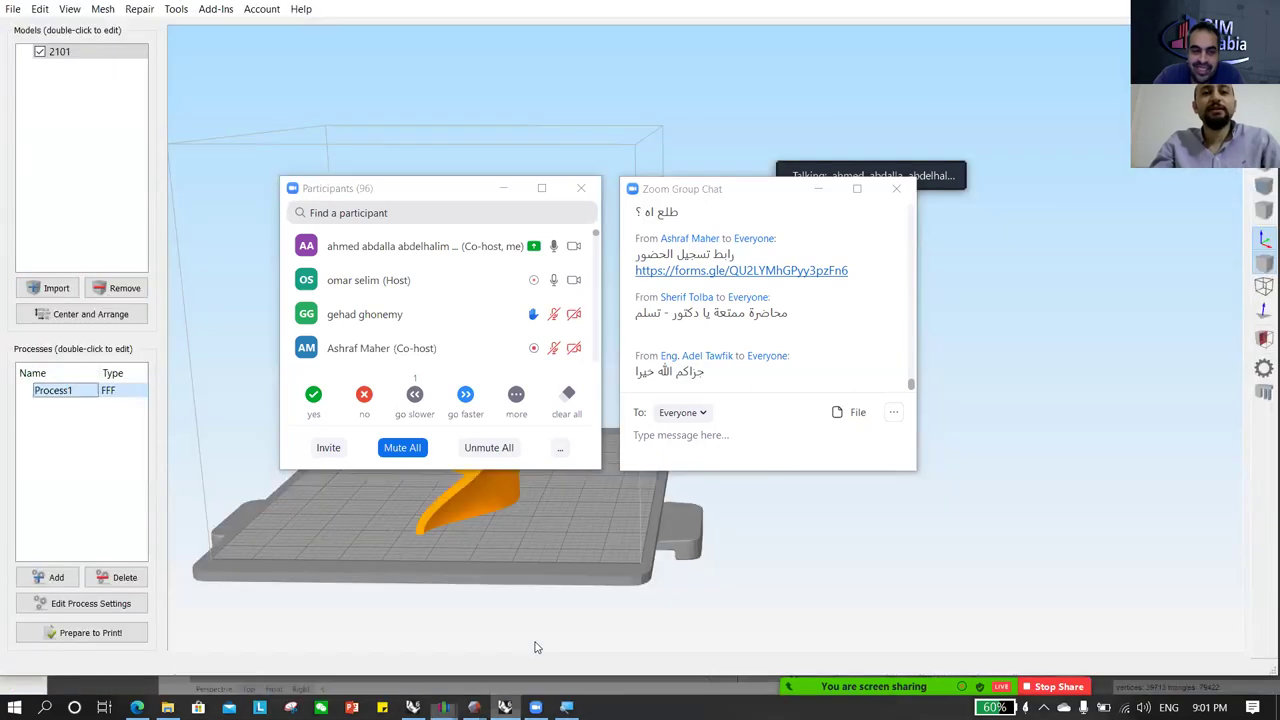
click(534, 576)
right_drag(534, 576, 856, 518)
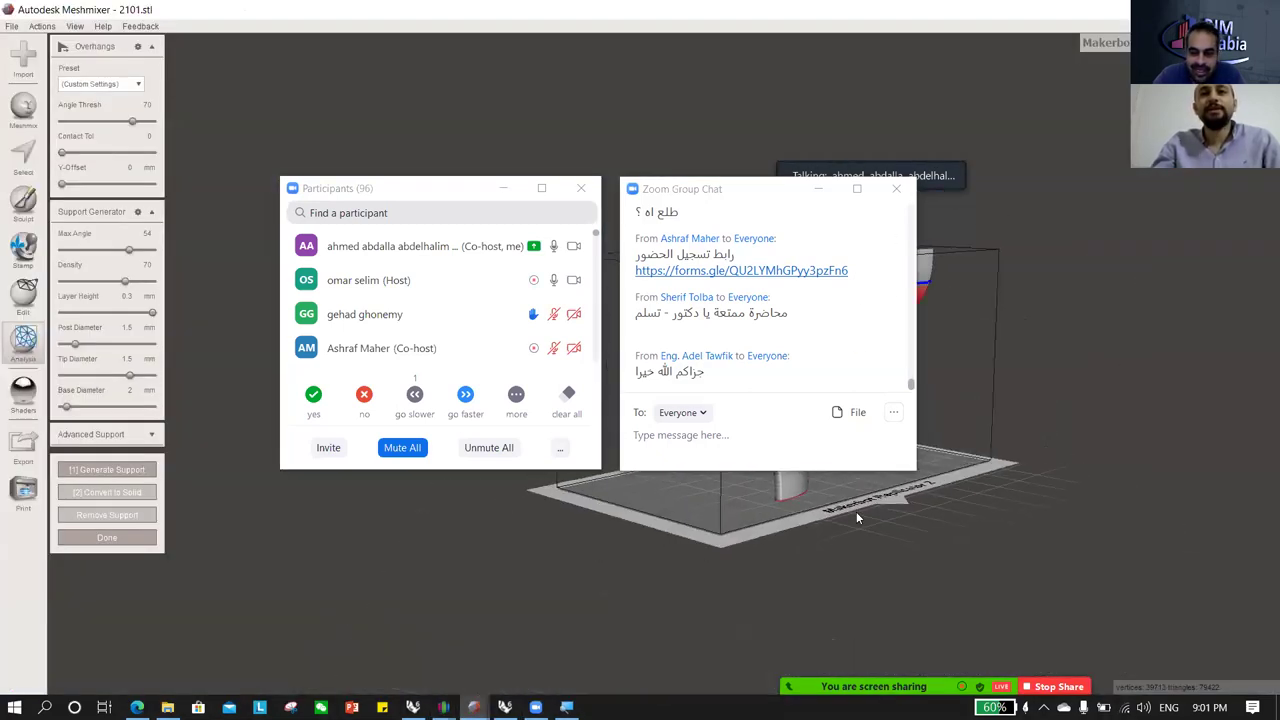
Move the Zoom chat aside and orbit to show the wall's red overhang areas.
drag(789, 188, 1097, 189)
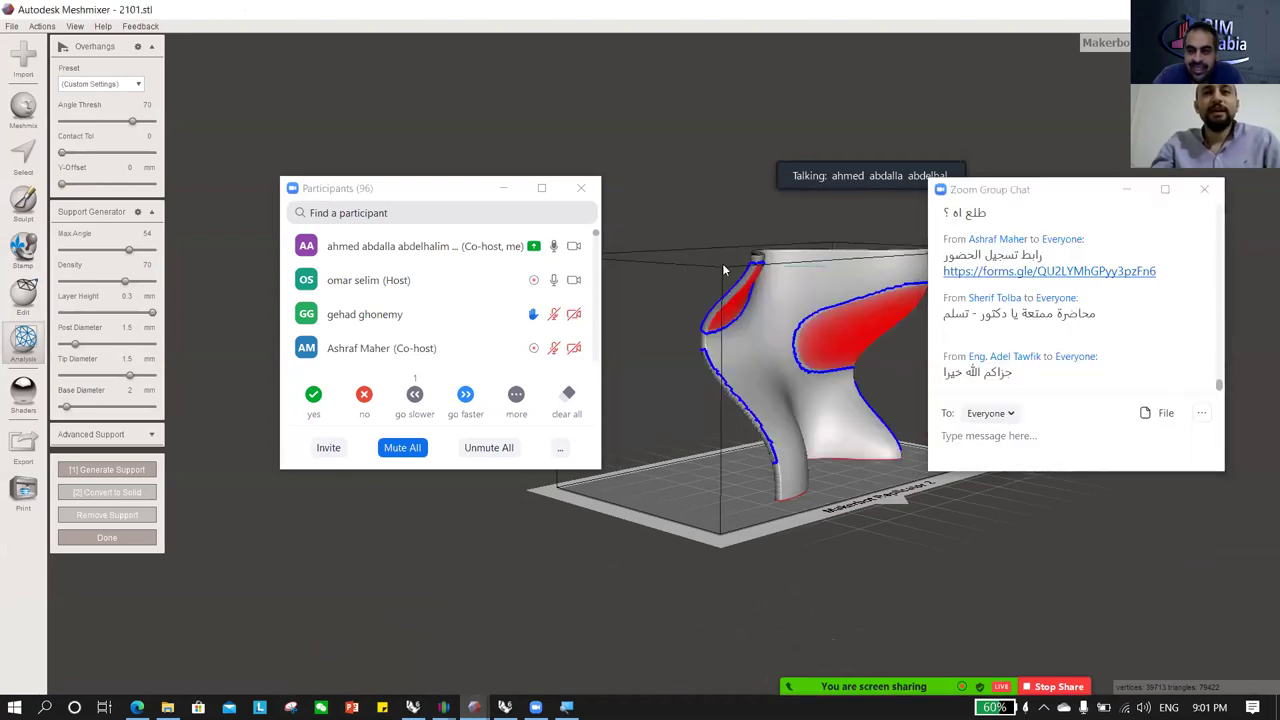
right_drag(722, 263, 757, 243)
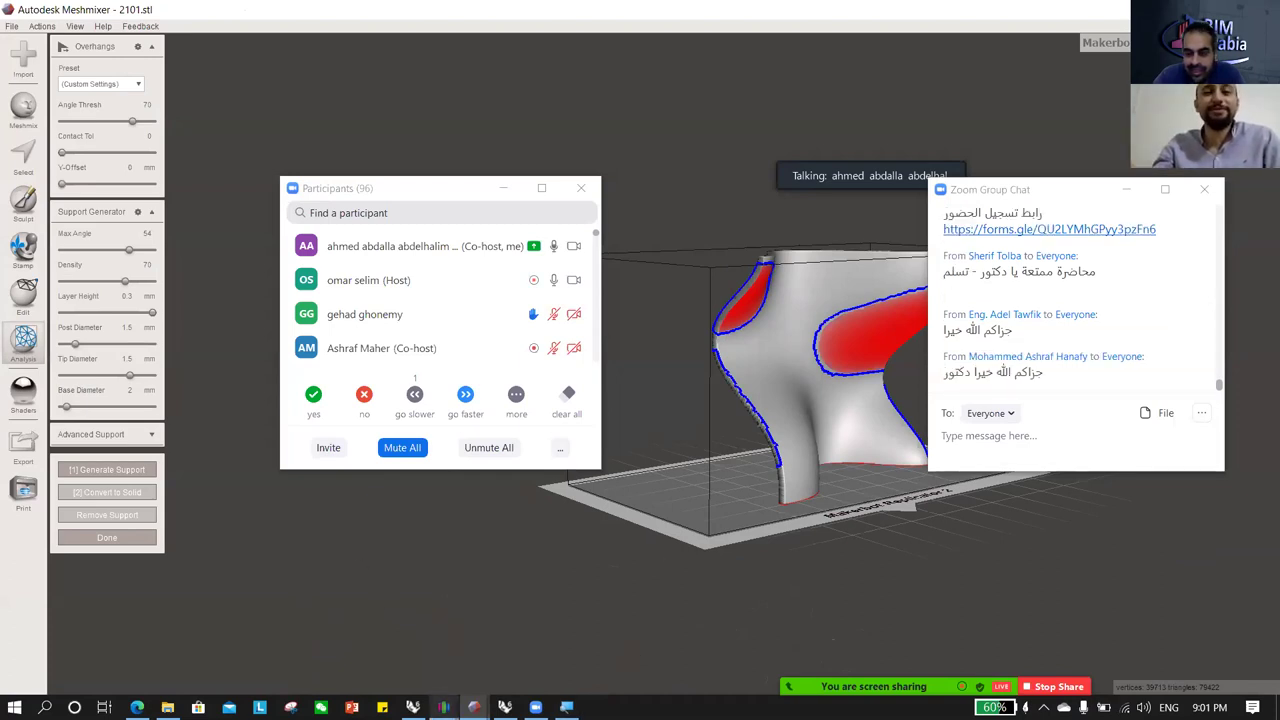
Switch to printing 03.mix and zoom in beneath the arched overhang on the tree supports.
click(365, 640)
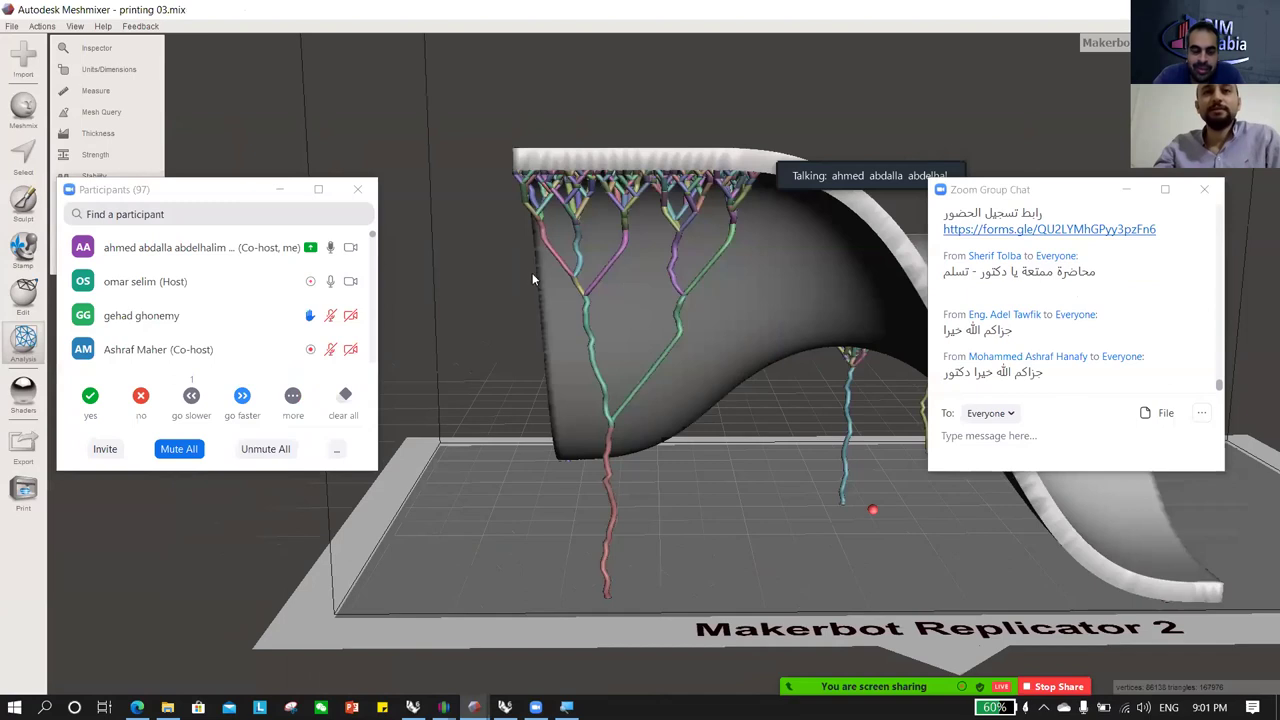
right_drag(532, 273, 505, 226)
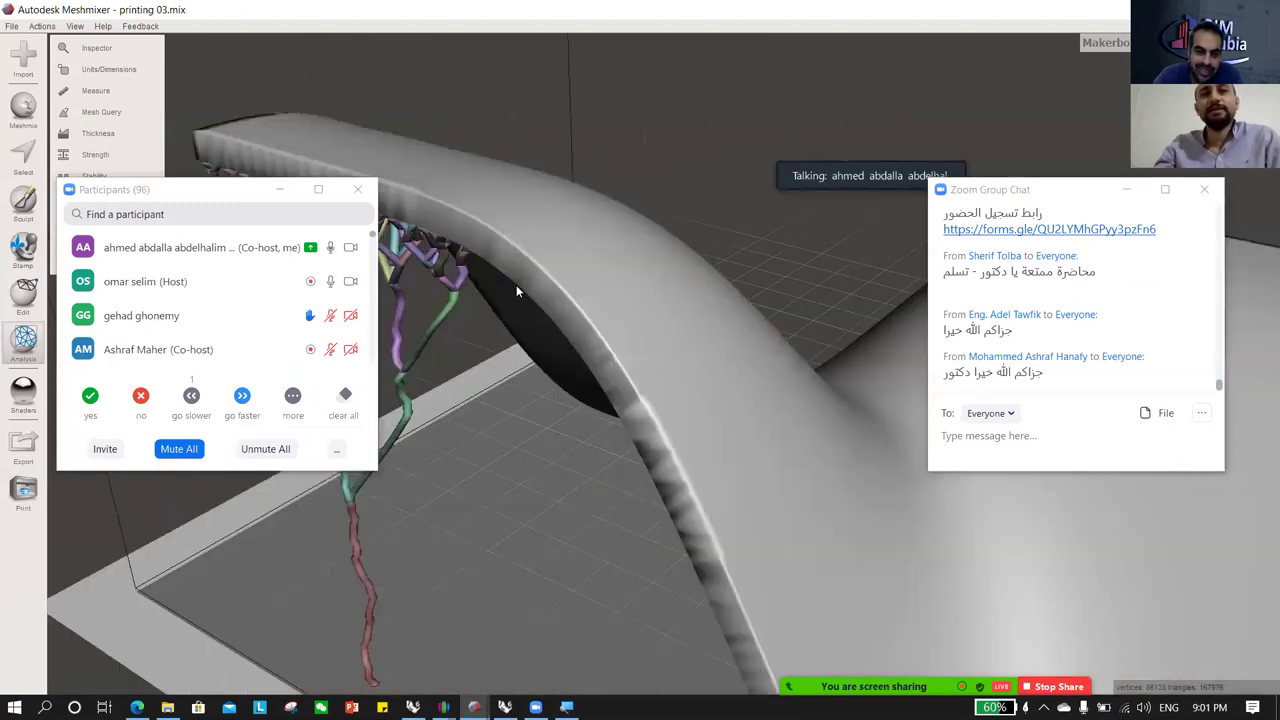
right_drag(516, 290, 539, 255)
scroll(539, 255, up, 2)
scroll(538, 255, up, 2)
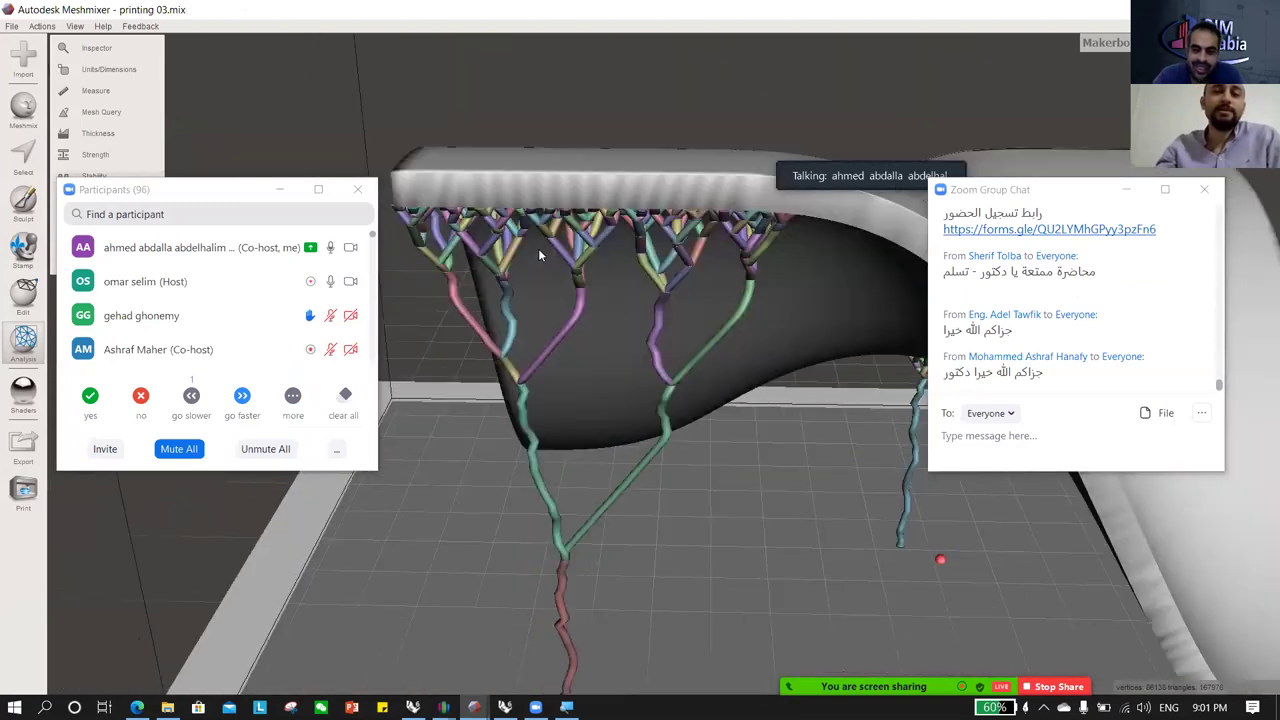